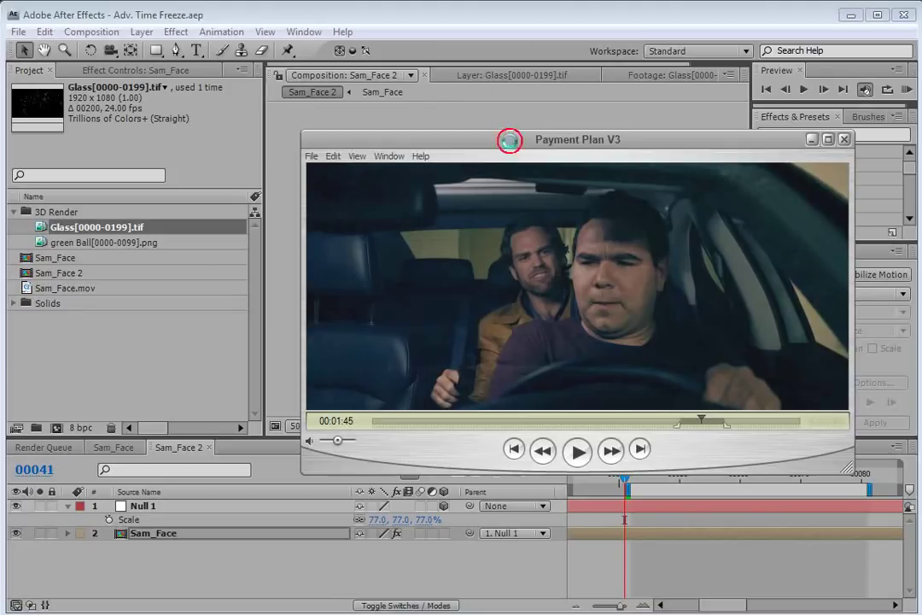
Play the Payment Plan V3 movie and scrub through the shot of glass shattering around the car window
left_click(578, 454)
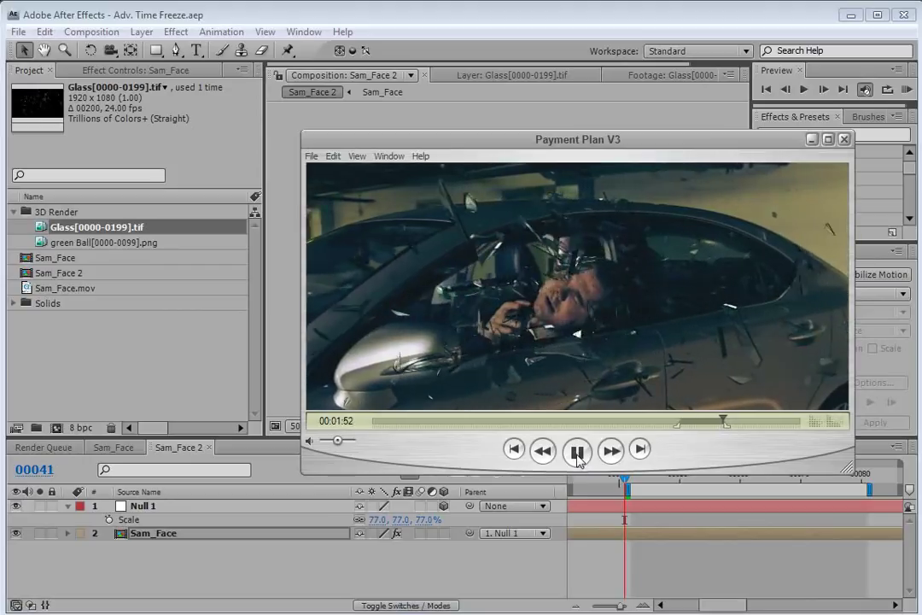
left_click(577, 454)
left_click_drag(706, 427, 717, 424)
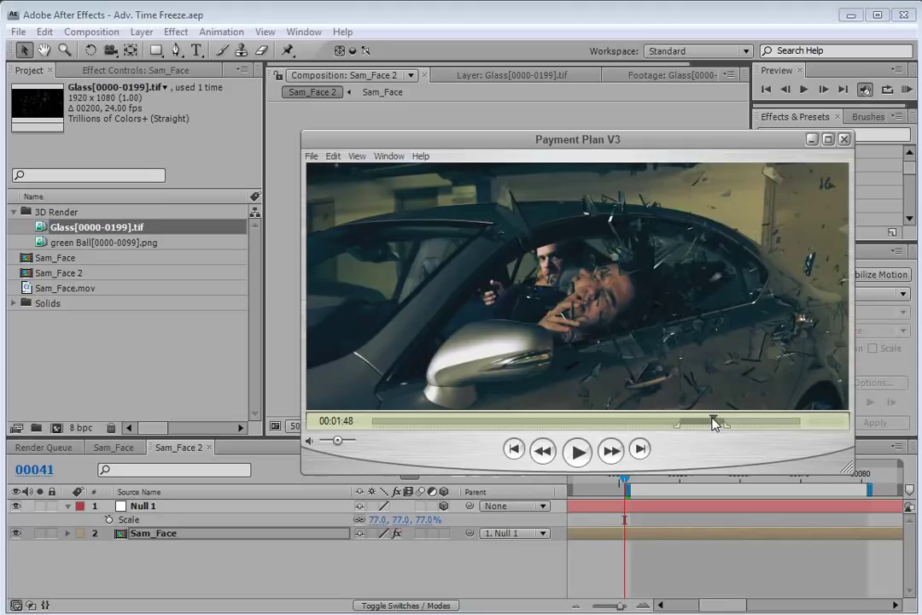
left_click_drag(715, 424, 717, 422)
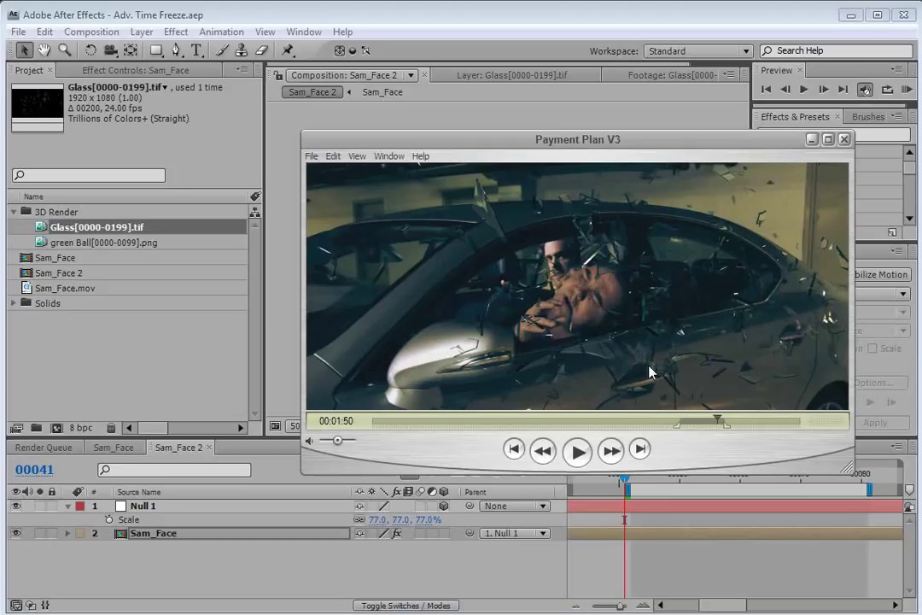
Switch to Firefox and view the Making of Payment Plan entry in the Video Copilot Blog Show category
key("alt+Tab")
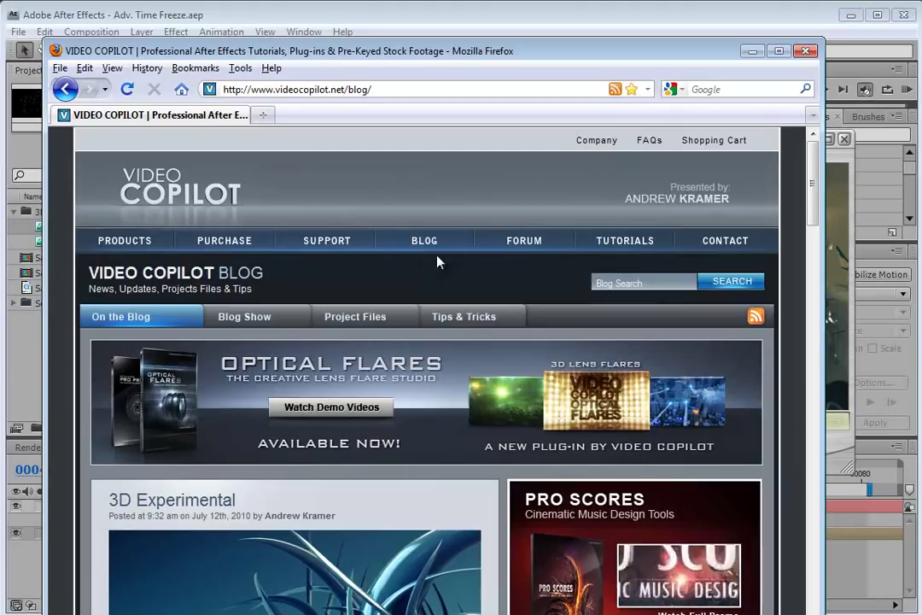
left_click(250, 316)
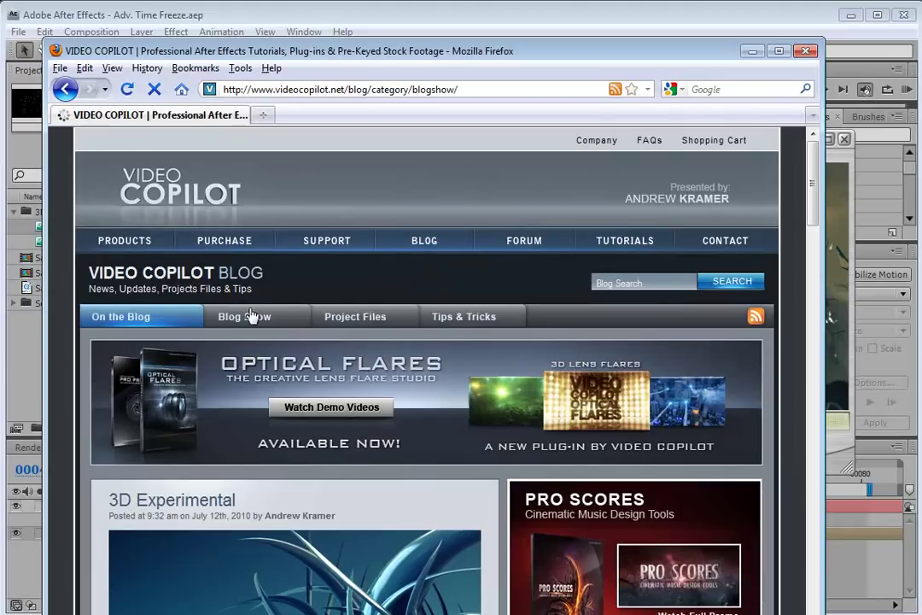
scroll(473, 498, "down", 7)
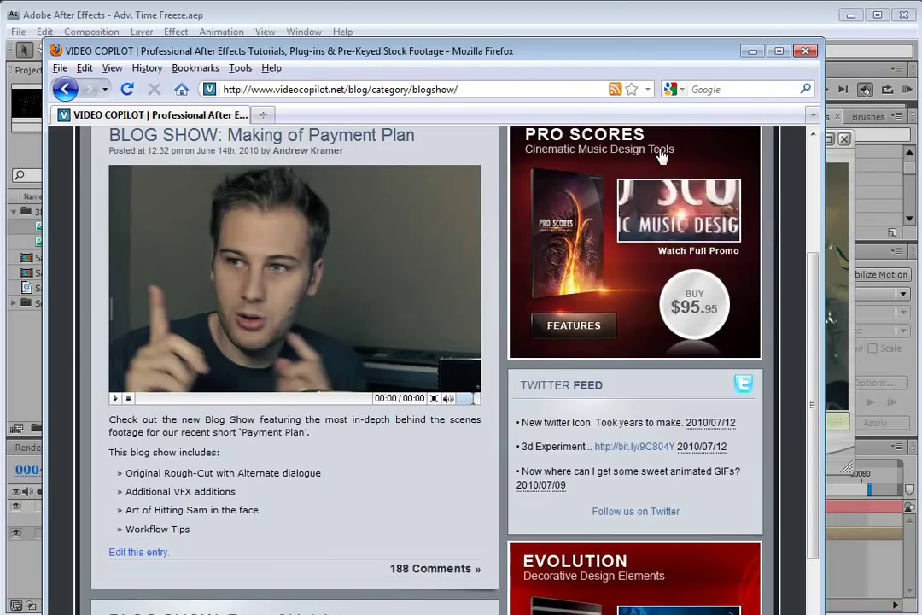
left_click_drag(809, 336, 809, 306)
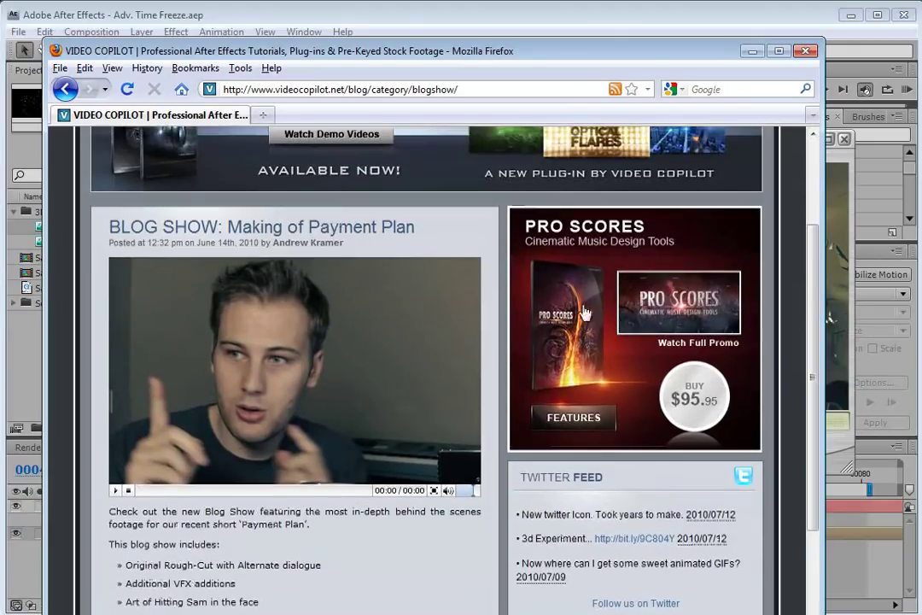
left_click(751, 51)
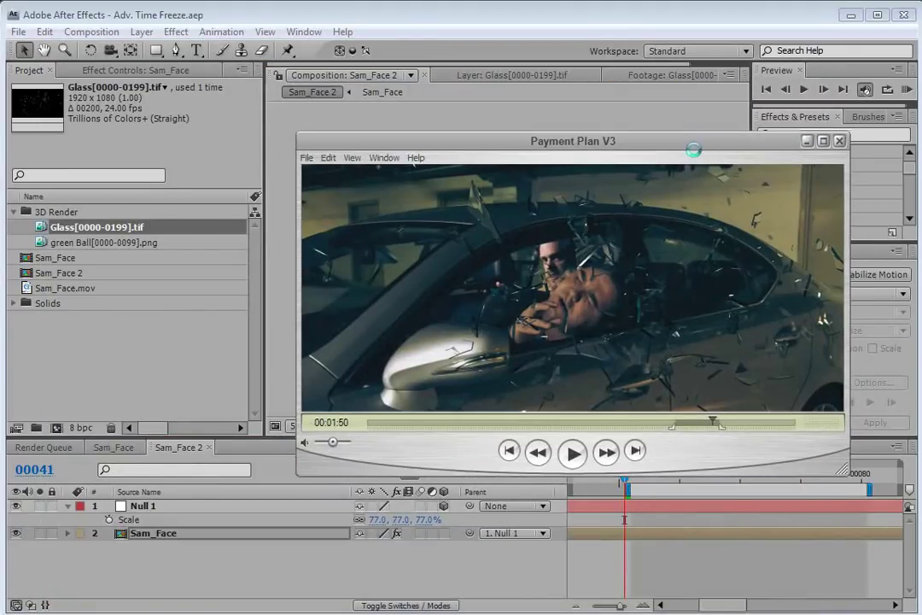
Switch back to After Effects and create a new composition from Sam_Face.mov
left_click(542, 19)
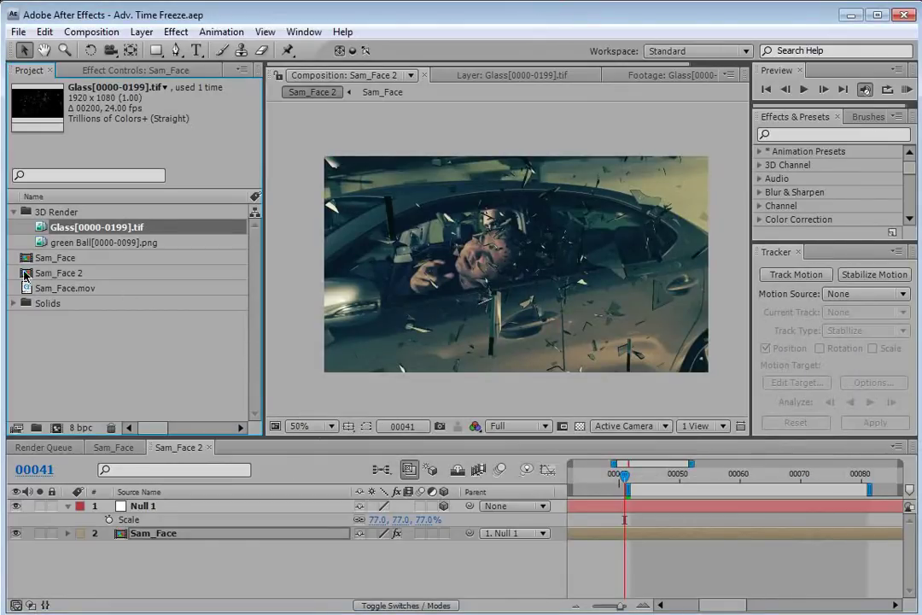
left_click(81, 293)
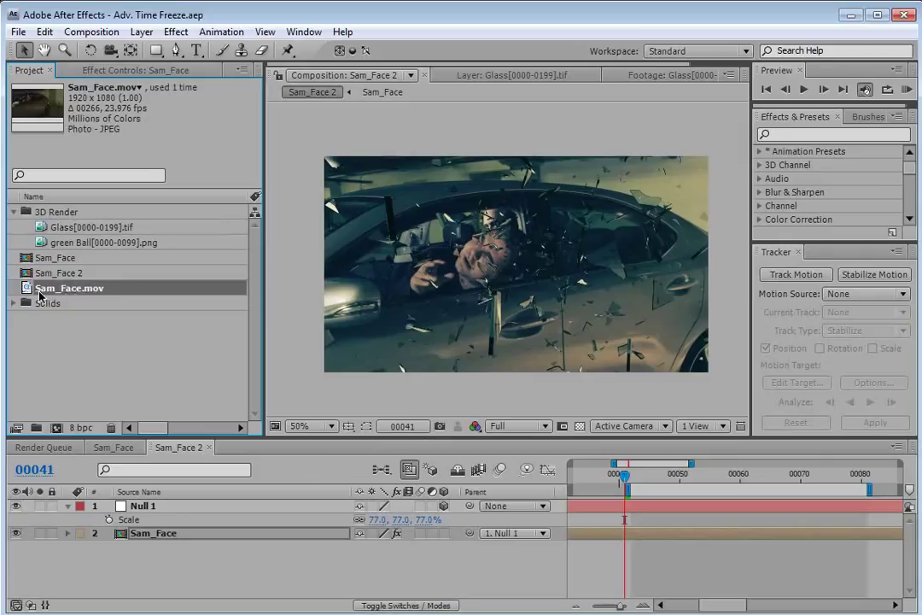
left_click_drag(39, 294, 57, 427)
scroll(490, 287, "down", 2)
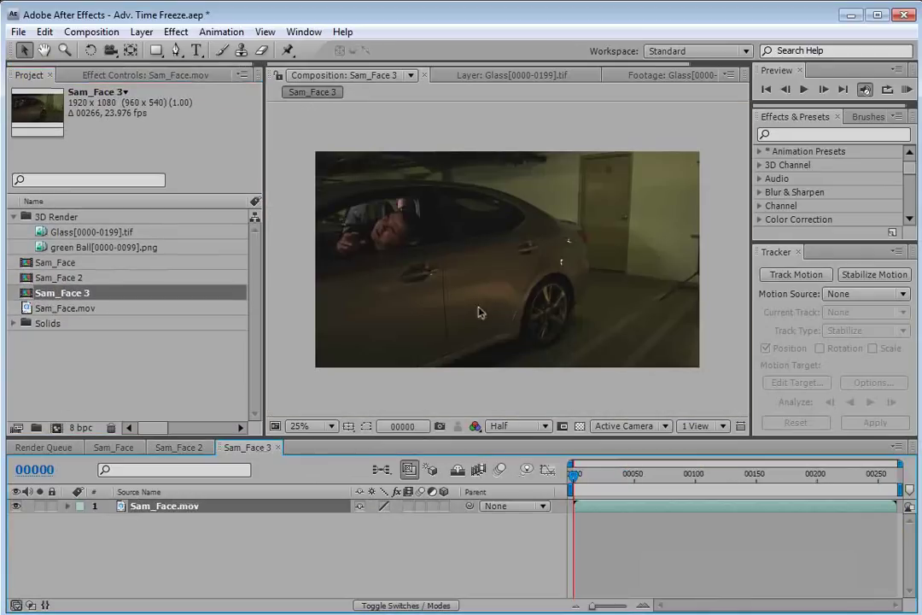
key("h")
left_click_drag(498, 374, 533, 387)
key("v")
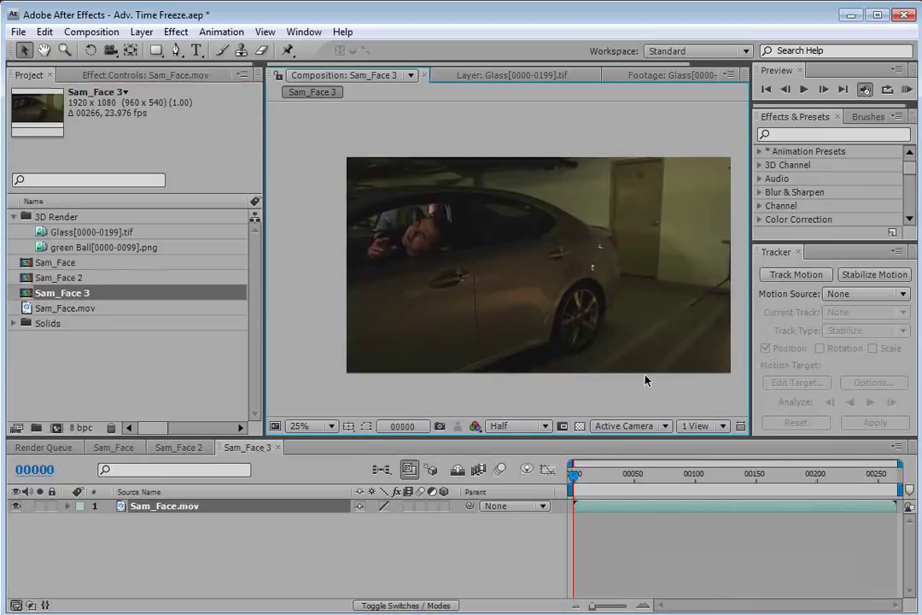
Scrub the car footage to frame 88 and bring up the motion tracking controls
left_click_drag(587, 476, 681, 489)
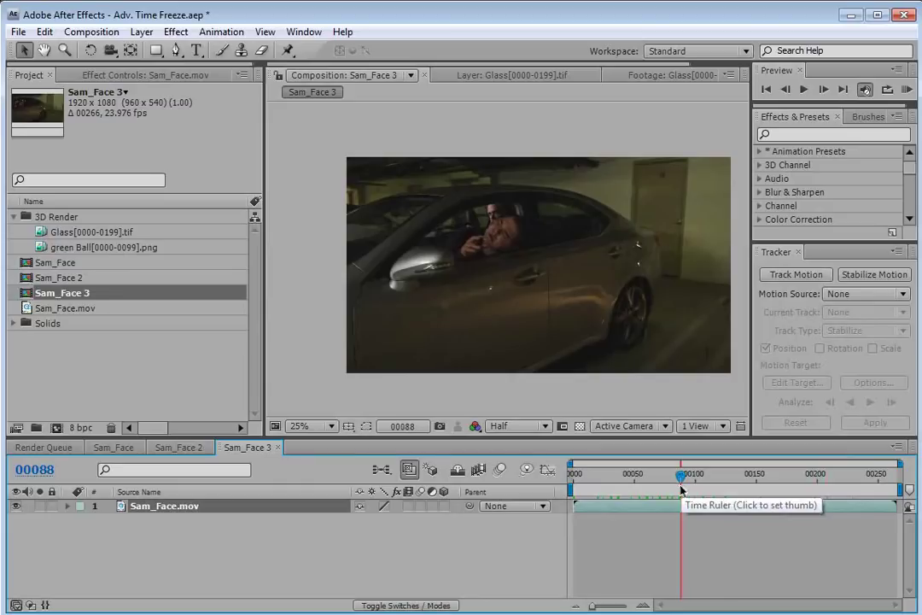
left_click(560, 393)
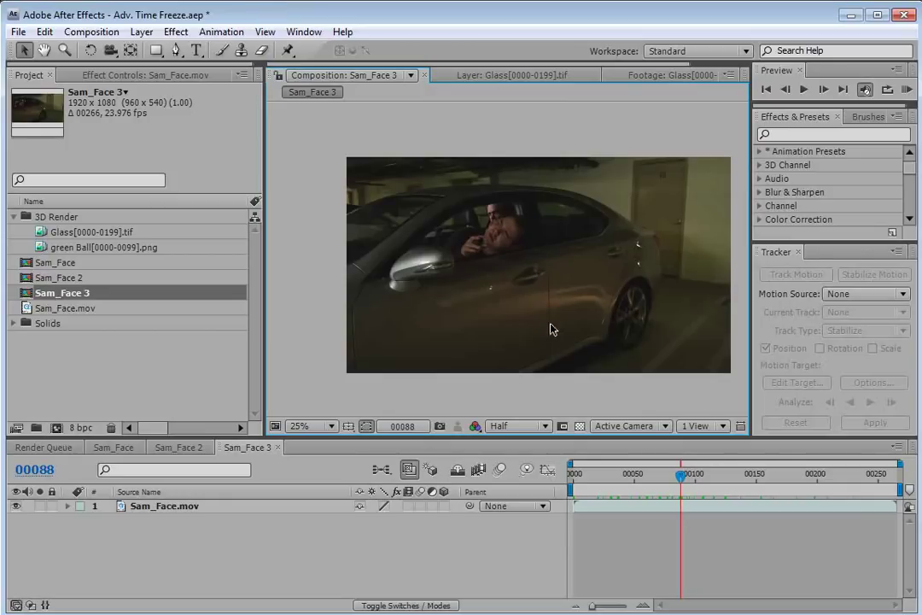
left_click(304, 32)
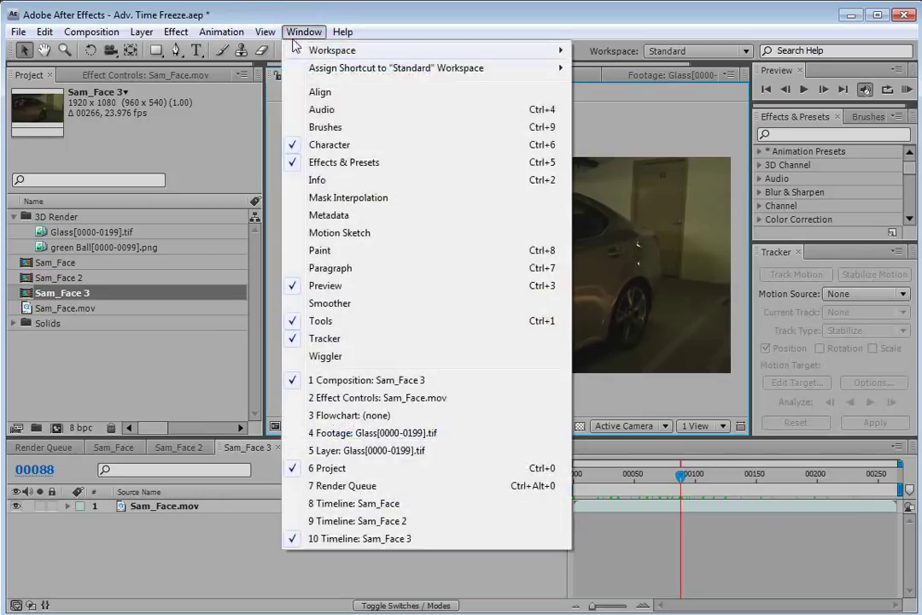
left_click(336, 342)
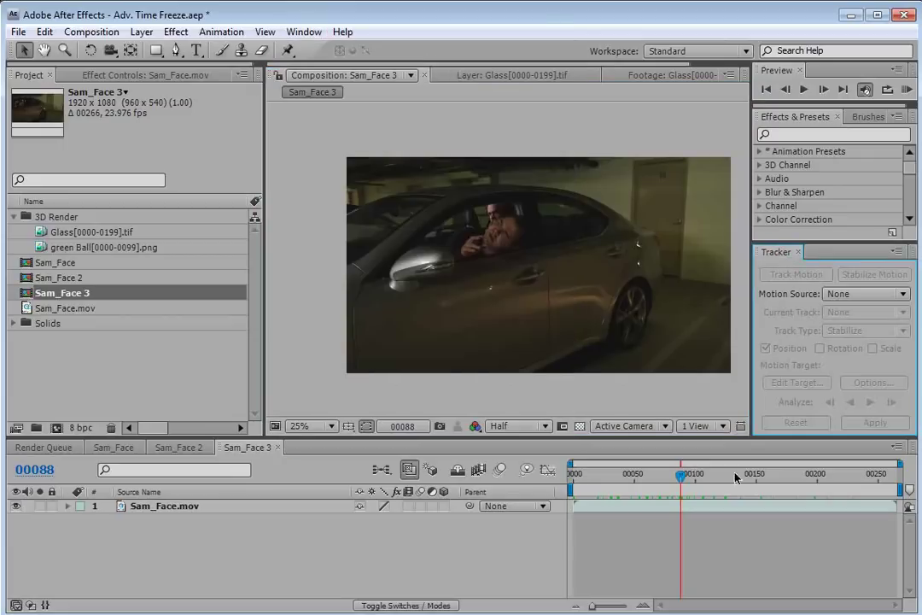
Return to frame 0 and start a motion track on the Sam_Face.mov layer
left_click(573, 480)
left_click_drag(573, 484, 563, 478)
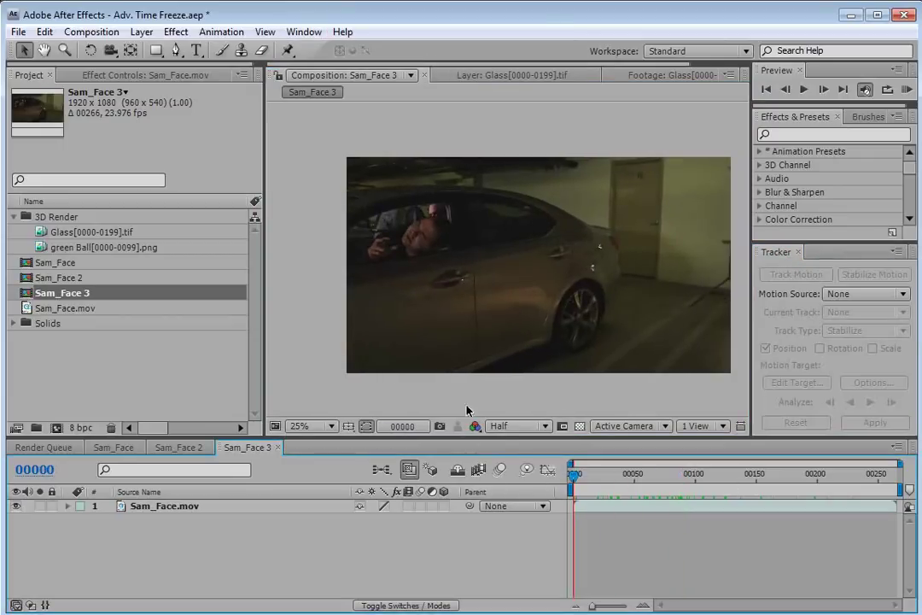
left_click(619, 509)
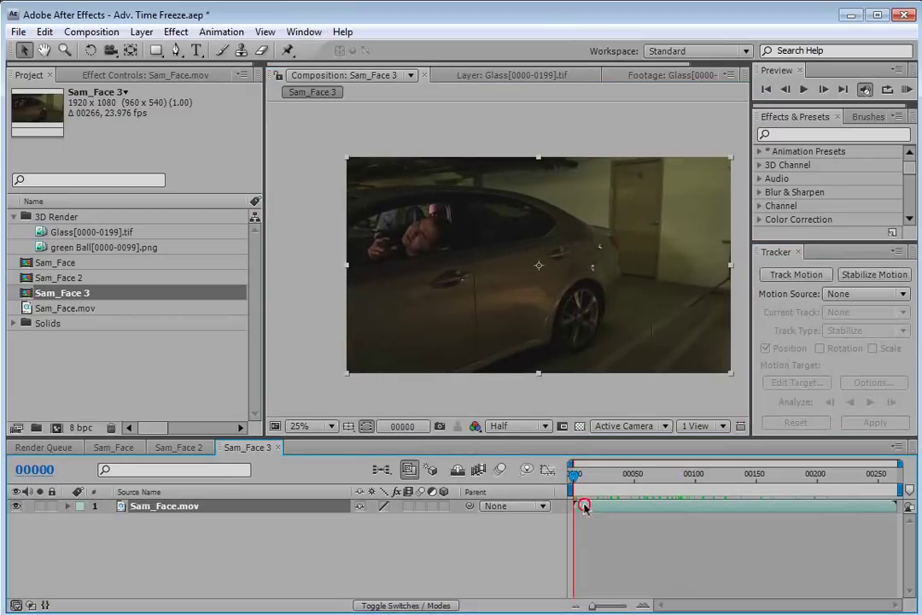
left_click(798, 276)
Move Track Point 1 onto the car's front door handle
key("h")
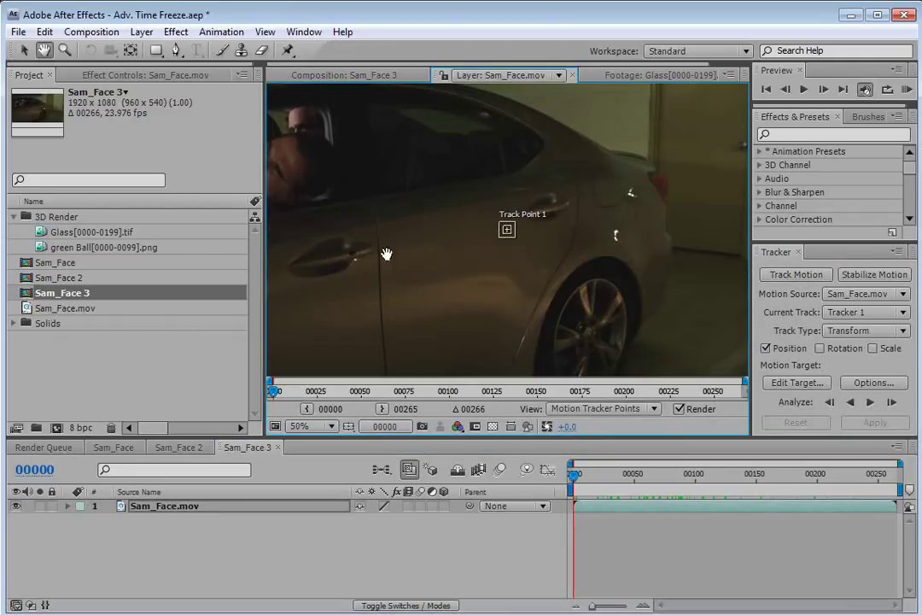
scroll(415, 257, "up", 2)
left_click_drag(415, 258, 494, 247)
key("v")
left_click_drag(688, 227, 369, 273)
scroll(369, 273, "up", 1)
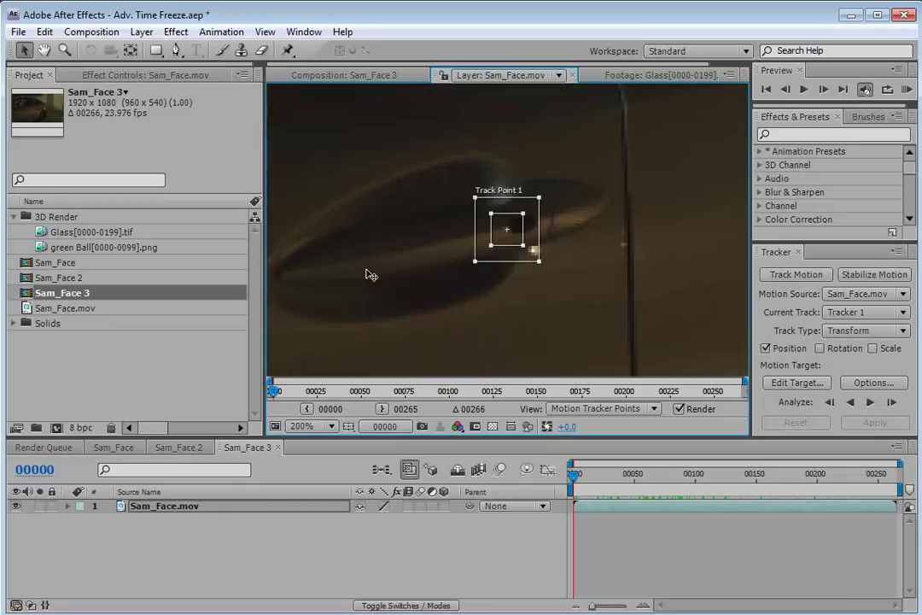
Shrink the track point's feature region, enlarge its search region around the door handle, and analyze the motion forward
mouse_move(524, 247)
left_mouse_down()
mouse_move(529, 254)
mouse_move(518, 240)
mouse_move(538, 261)
left_mouse_up()
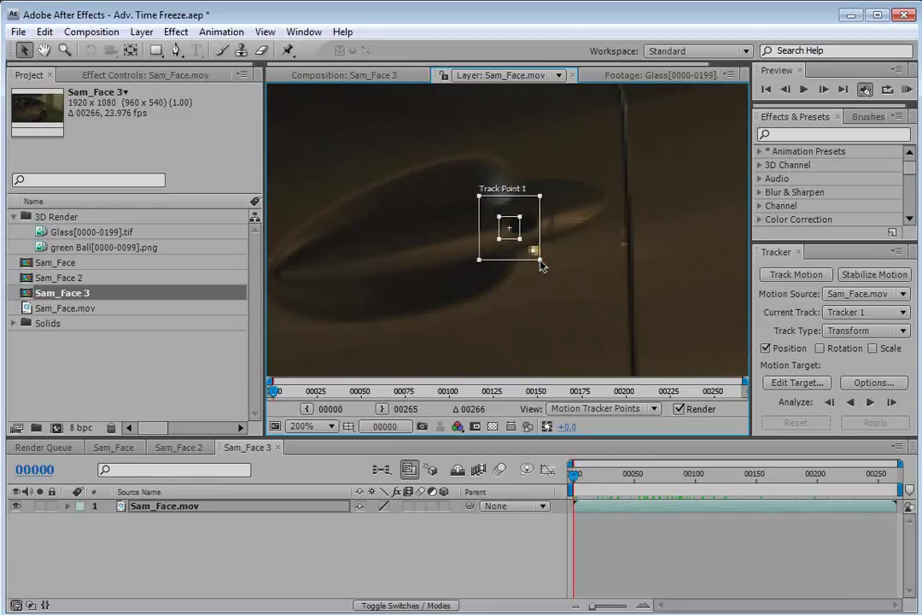
scroll(507, 231, "down", 1)
scroll(507, 231, "up", 1)
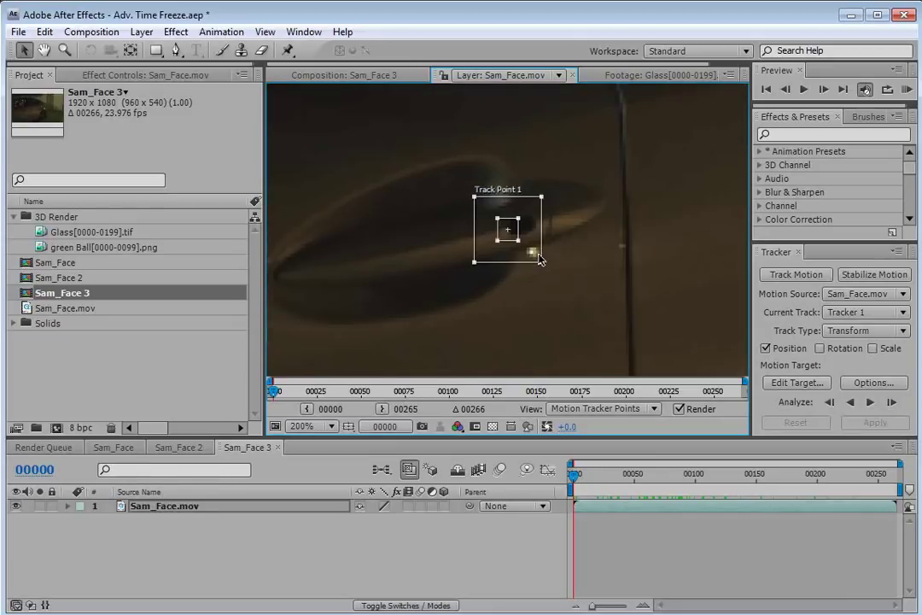
left_click_drag(508, 230, 508, 230)
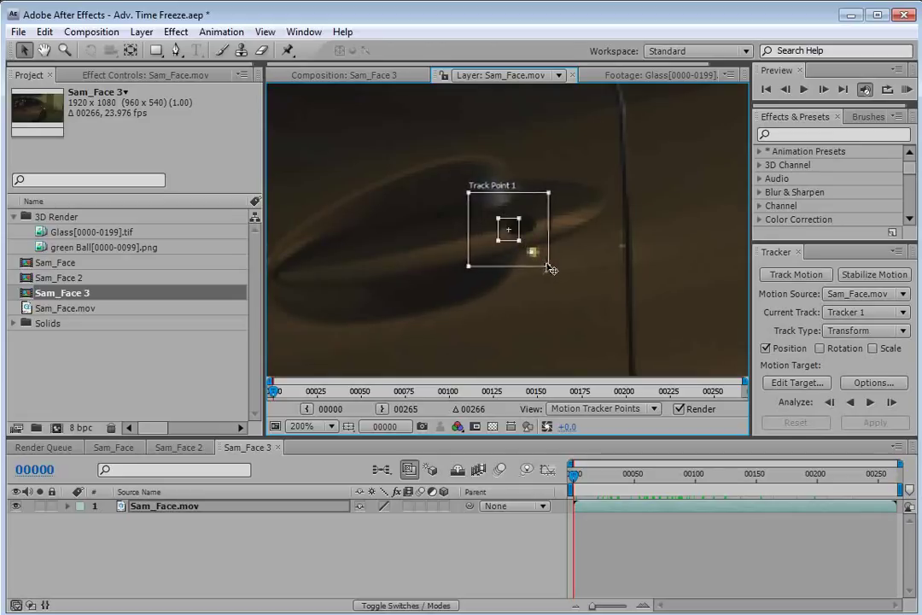
scroll(544, 264, "down", 3)
scroll(535, 261, "up", 2)
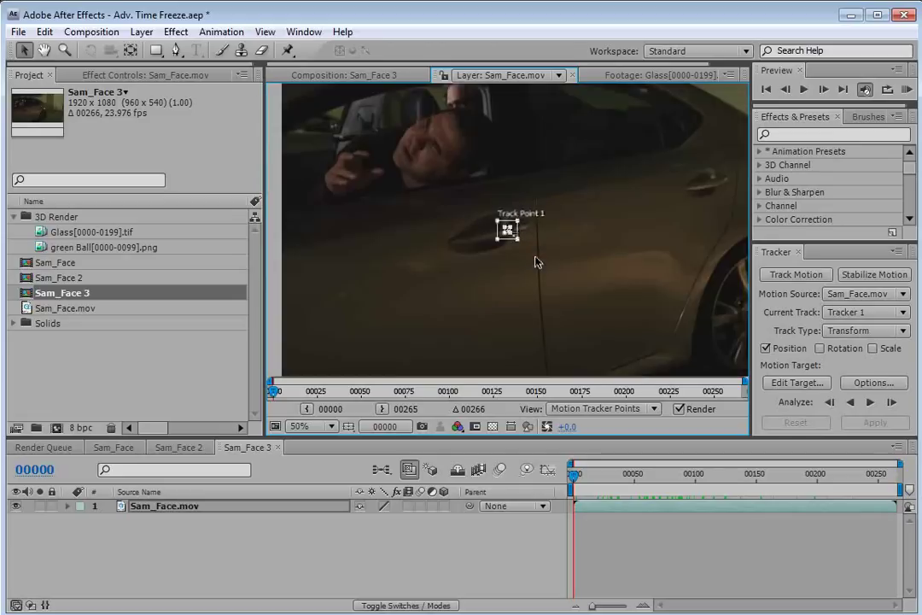
left_click(871, 403)
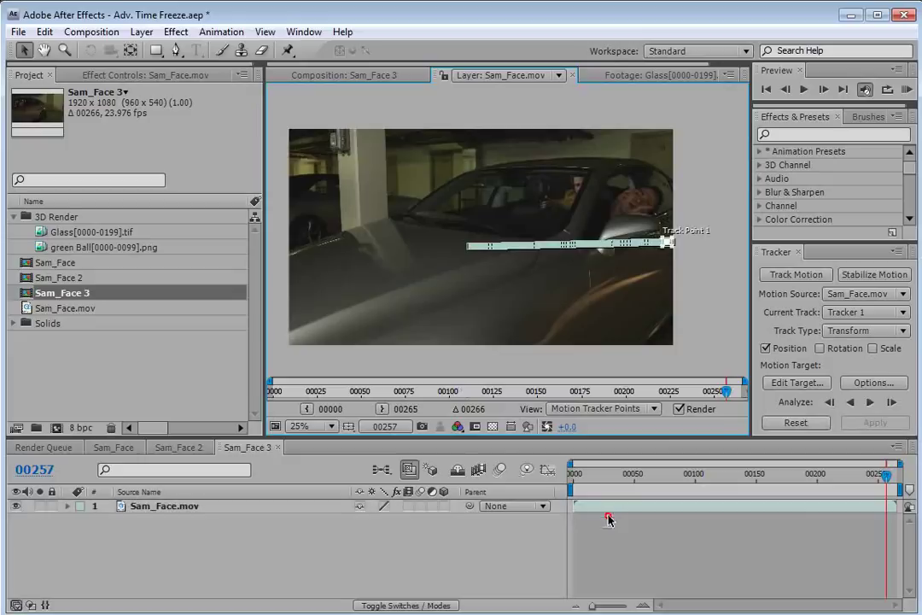
Create a null object and set it as the tracker's motion target
left_click(142, 32)
left_click(392, 53)
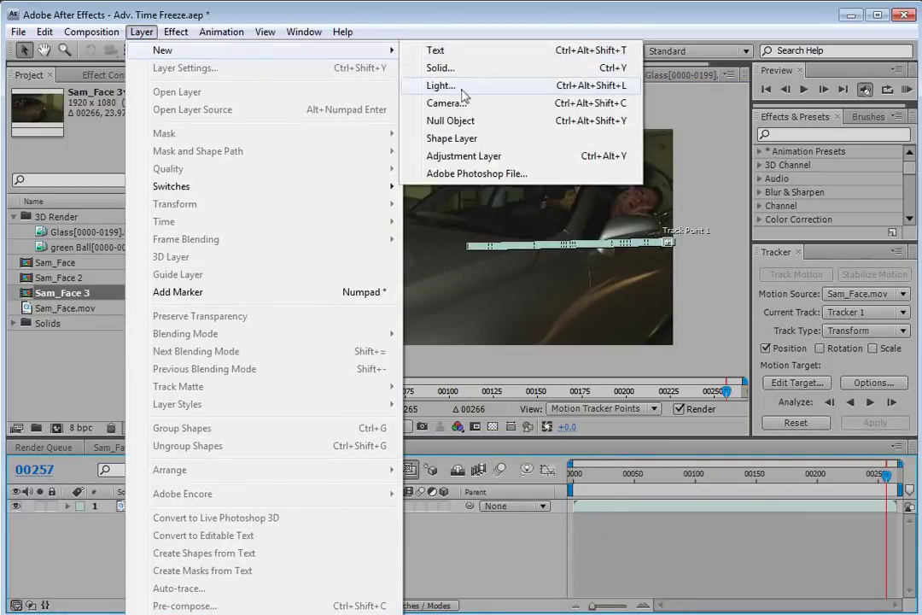
left_click(470, 121)
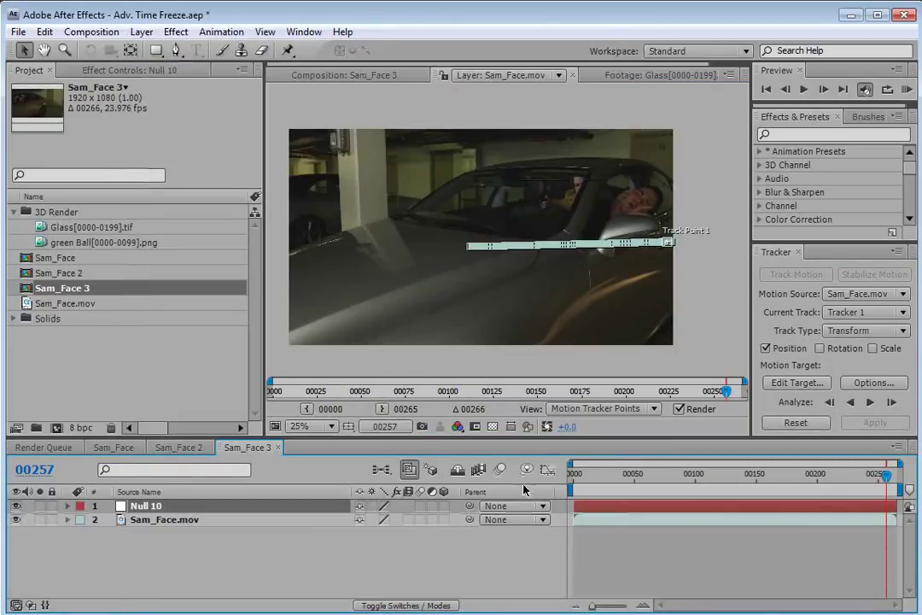
left_click(790, 384)
left_click(414, 292)
left_click(397, 305)
left_click(463, 357)
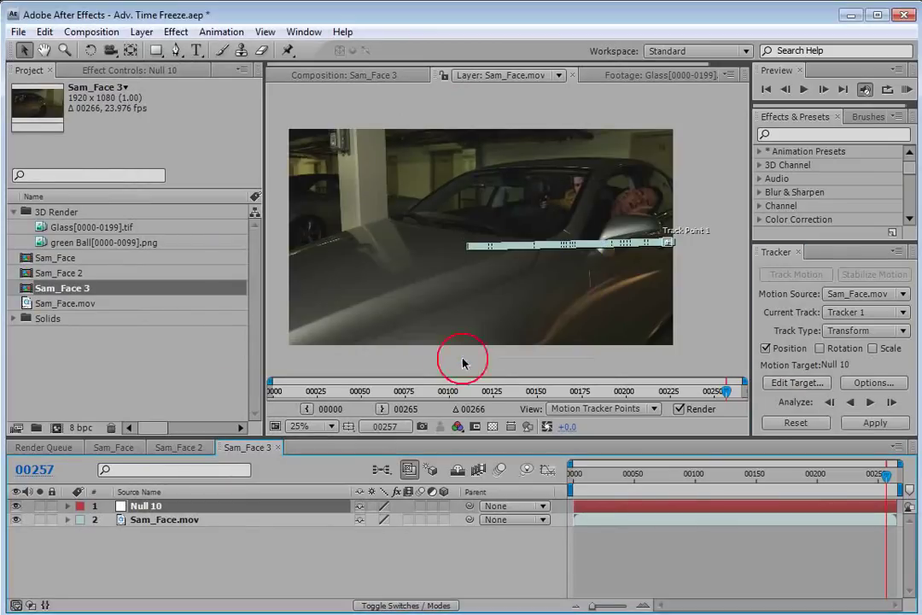
Apply the tracking data to the null in both X and Y dimensions and scrub back to frame 0
left_click(873, 424)
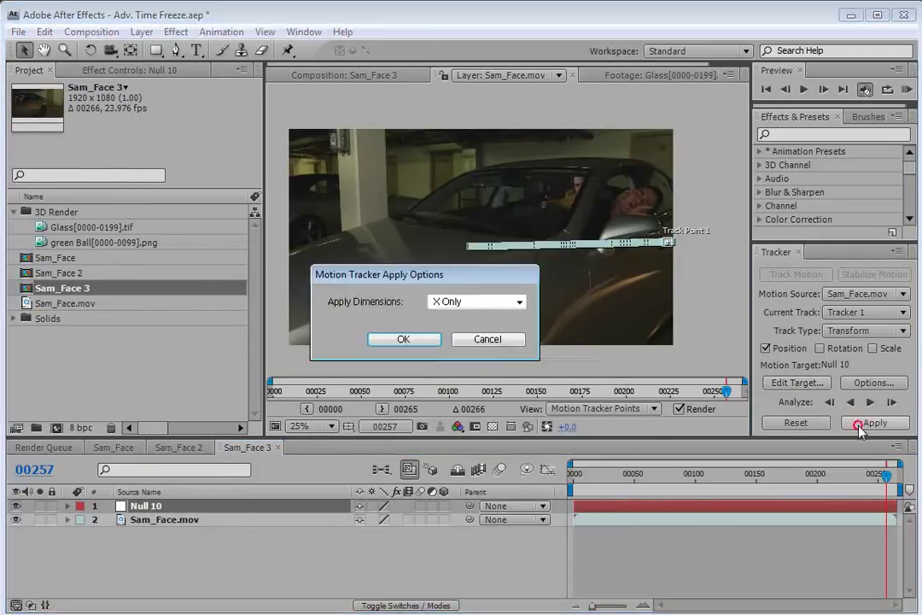
left_click(476, 302)
left_click(453, 315)
left_click(403, 339)
left_click_drag(852, 479, 587, 516)
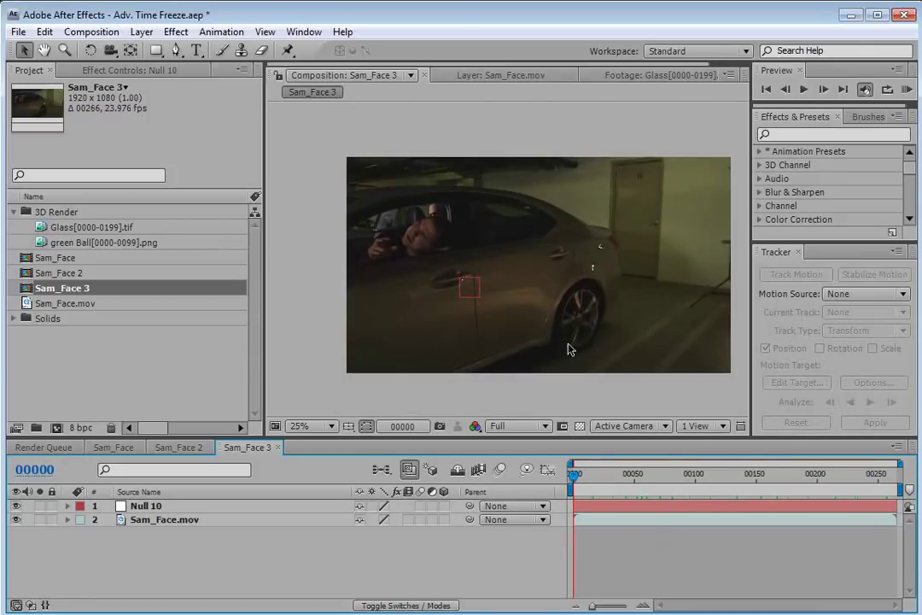
Add a camera with the 24mm preset to the composition and dismiss the 2D layer warning
left_click(142, 32)
mouse_move(162, 49)
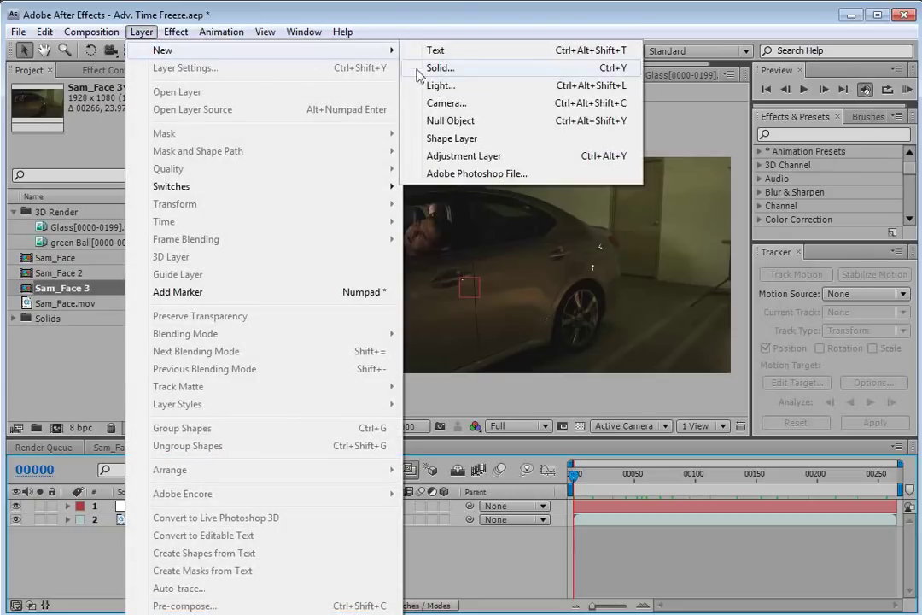
left_click(452, 103)
left_click(393, 86)
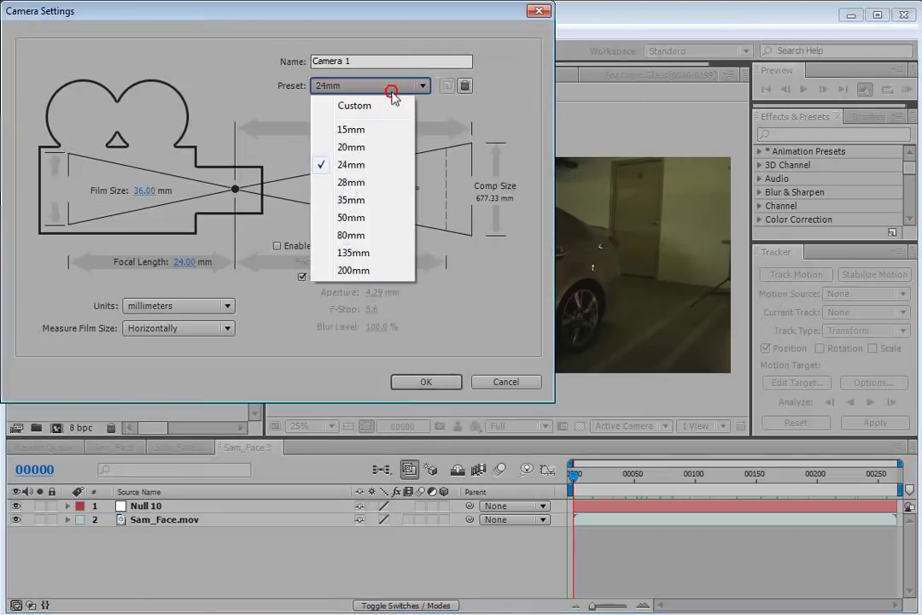
left_click(359, 164)
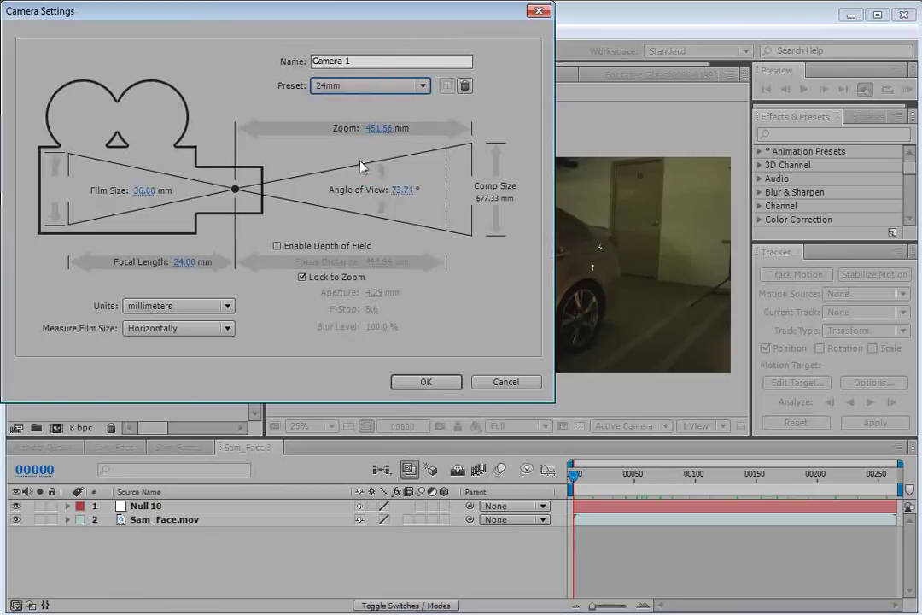
left_click(427, 382)
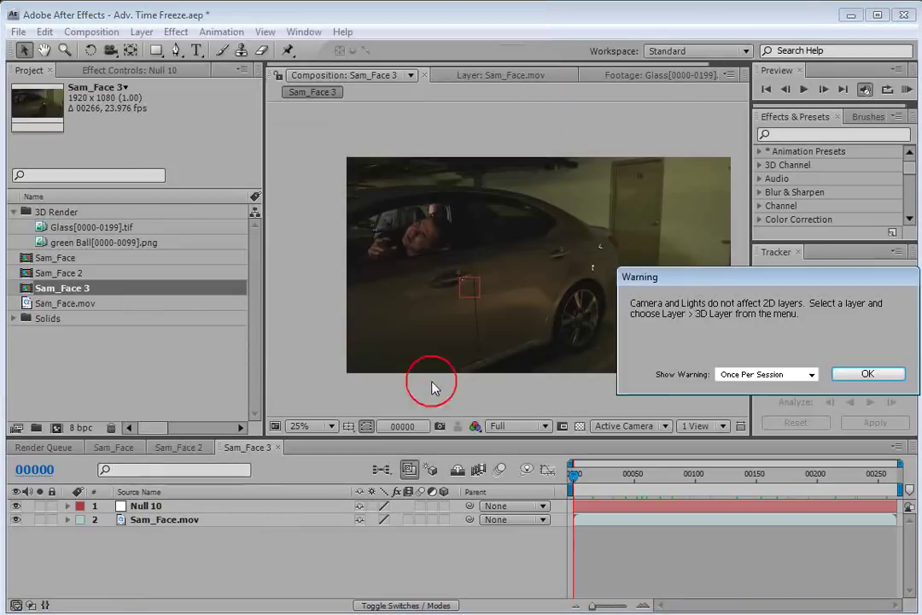
left_click_drag(694, 237, 452, 257)
left_click(621, 354)
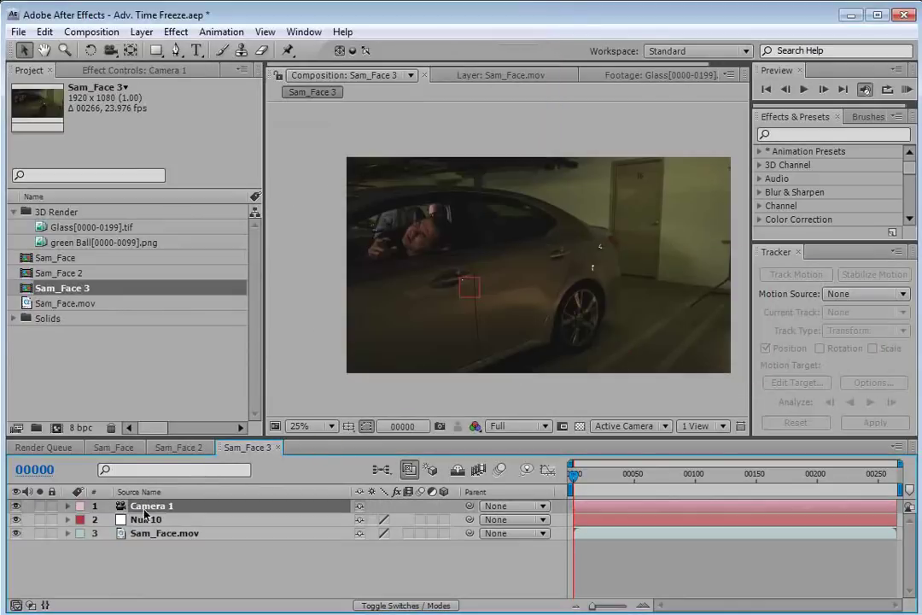
Copy the null's Position keyframes to its Anchor Point, remove the Position animation, and return to frame 0
left_click(146, 522)
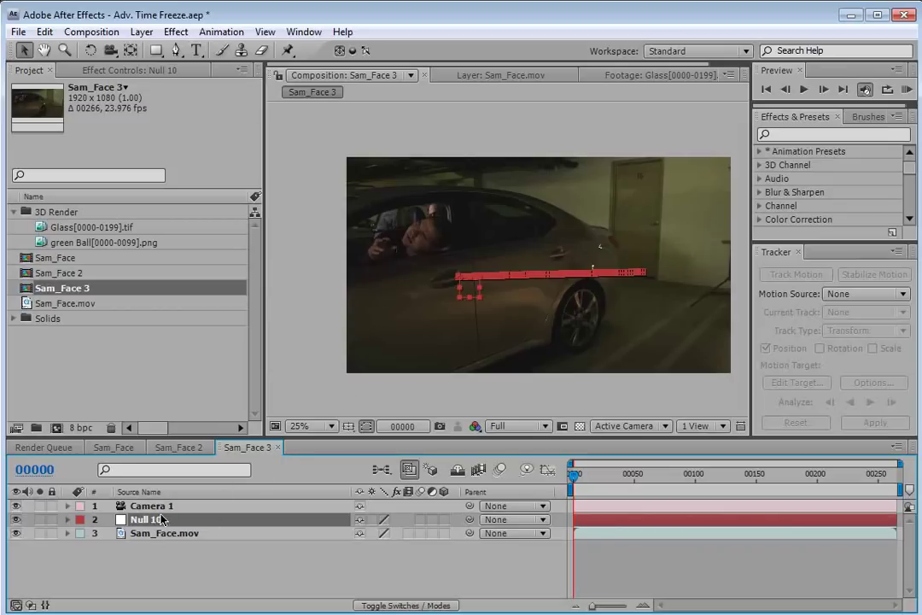
key("p")
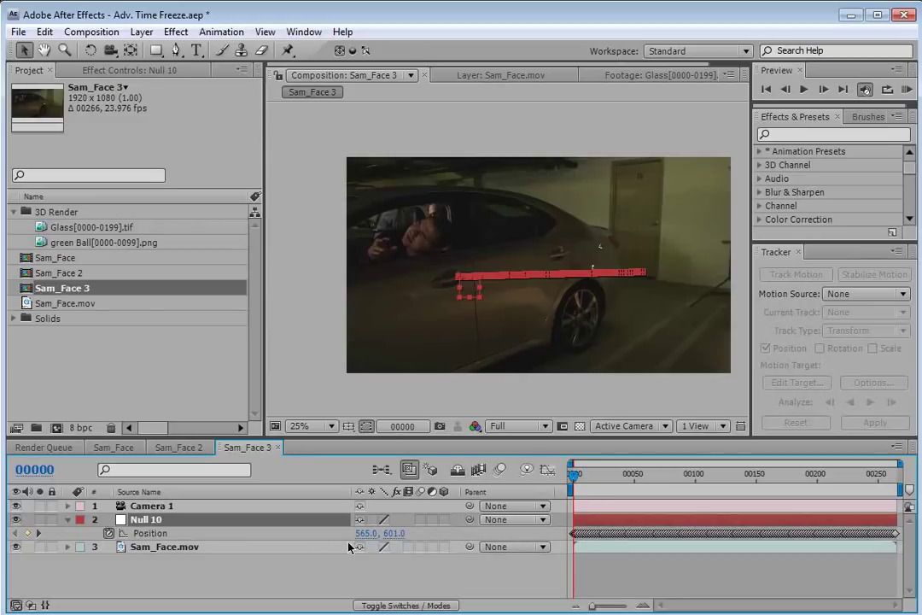
key("shift+a")
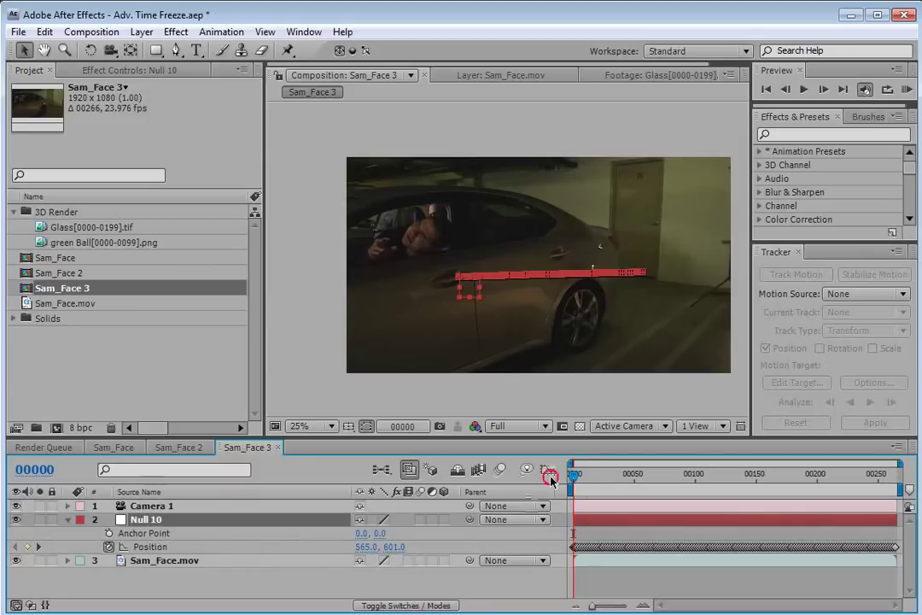
left_click(137, 546)
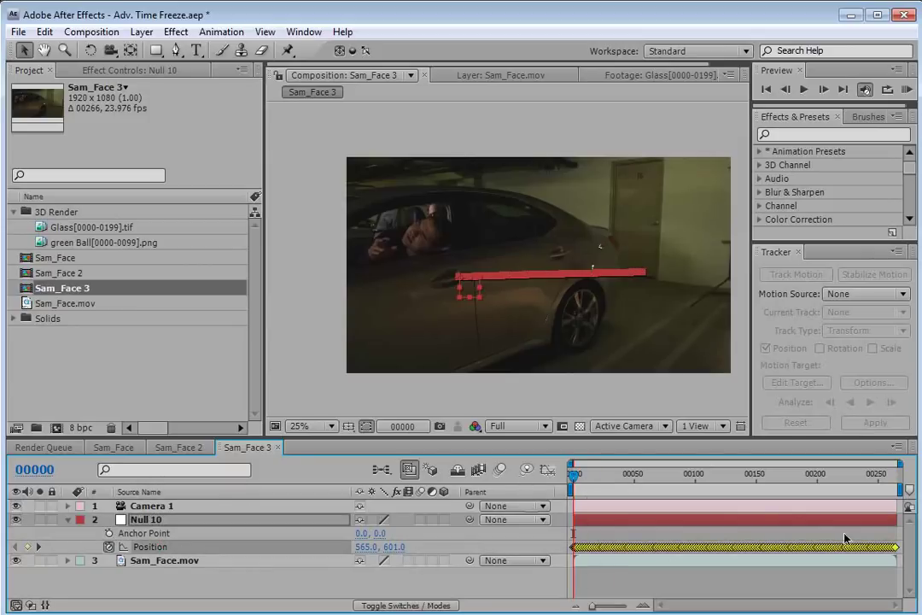
left_click(44, 31)
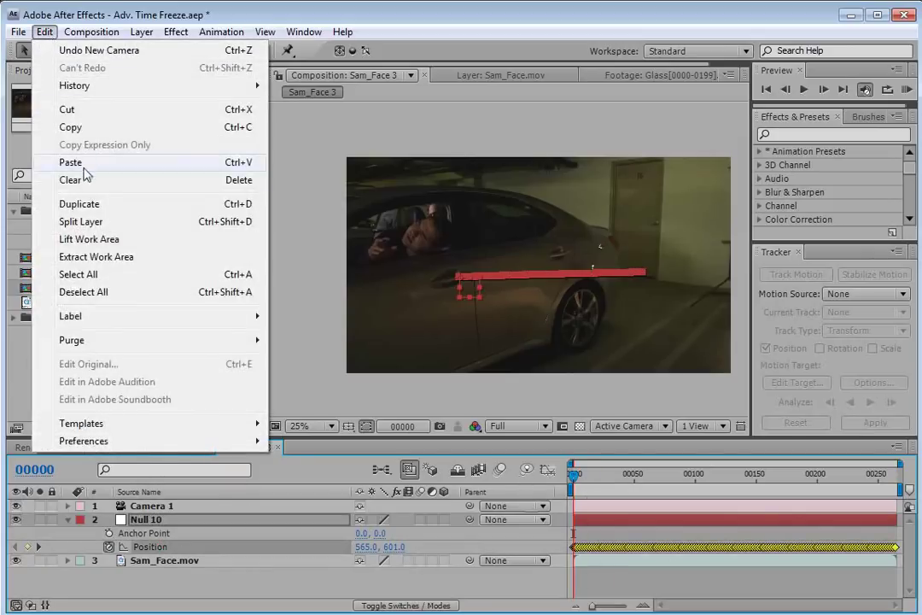
left_click(76, 128)
left_click(125, 533)
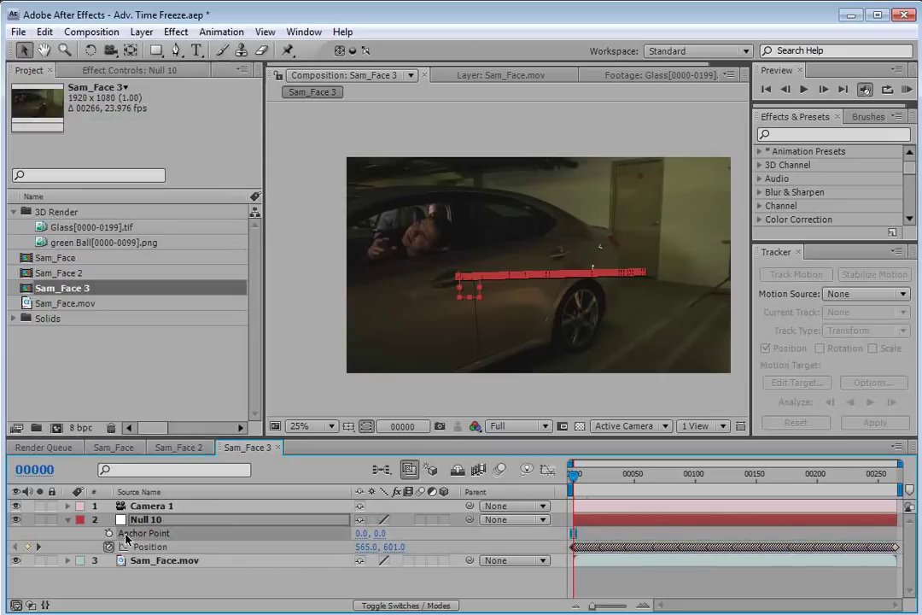
left_click(44, 32)
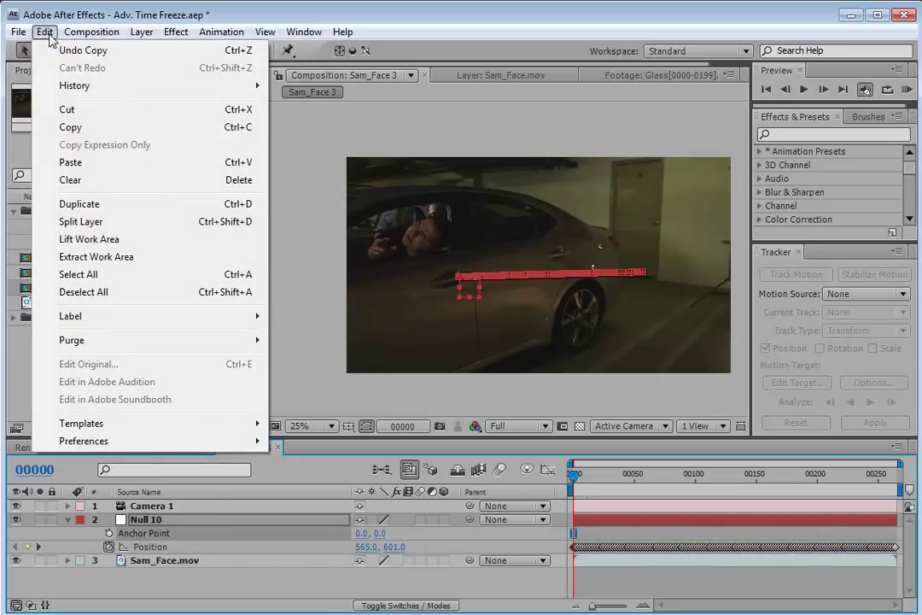
left_click(72, 163)
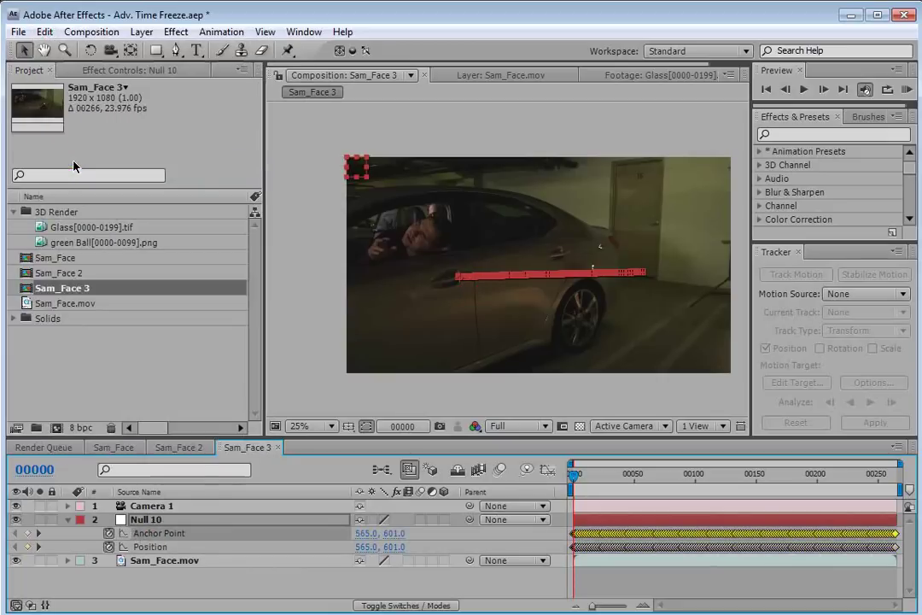
left_click(109, 548)
left_click_drag(579, 485, 540, 487)
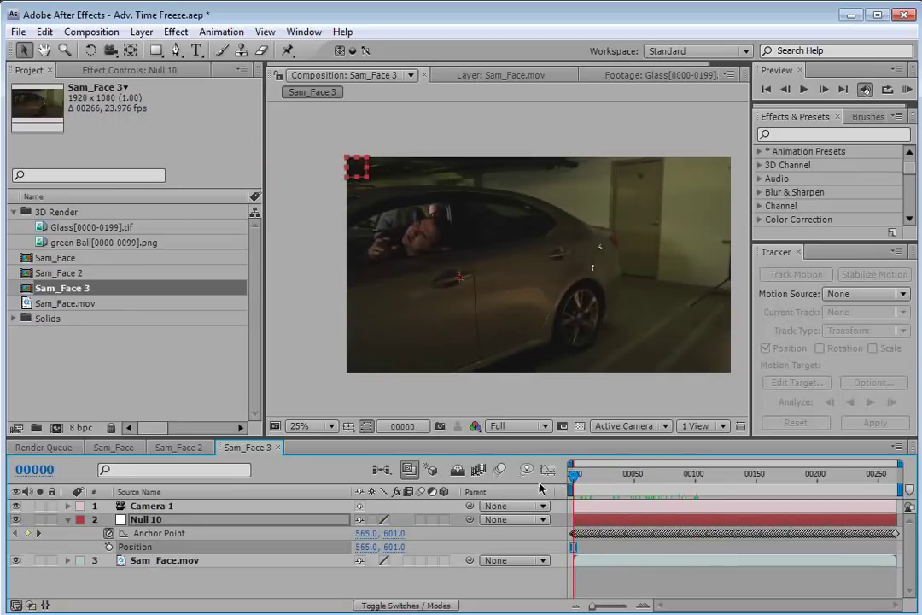
Parent Camera 1 to the Null 10 layer and scrub through the shot to check the camera motion
left_click(155, 506)
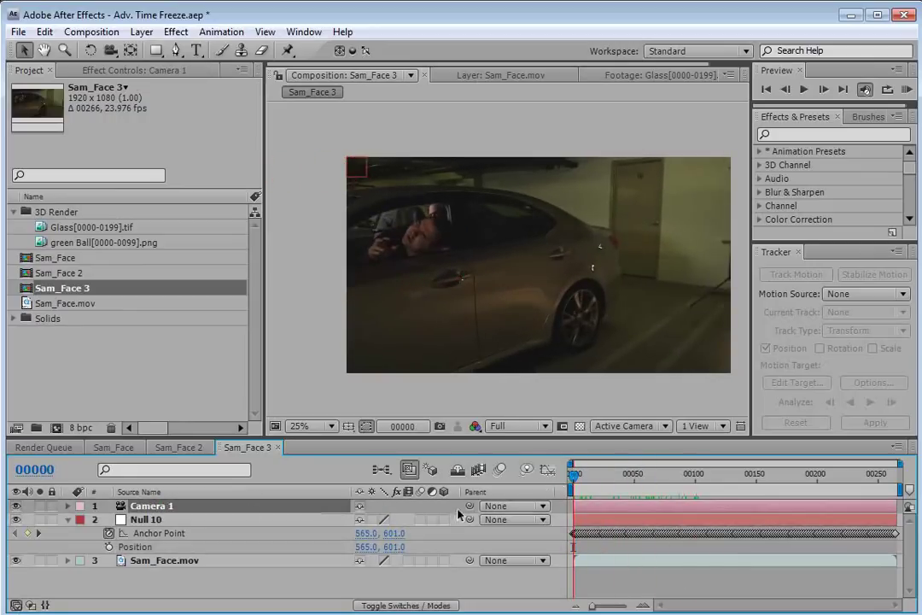
left_click_drag(469, 506, 160, 522)
left_click_drag(572, 480, 547, 490)
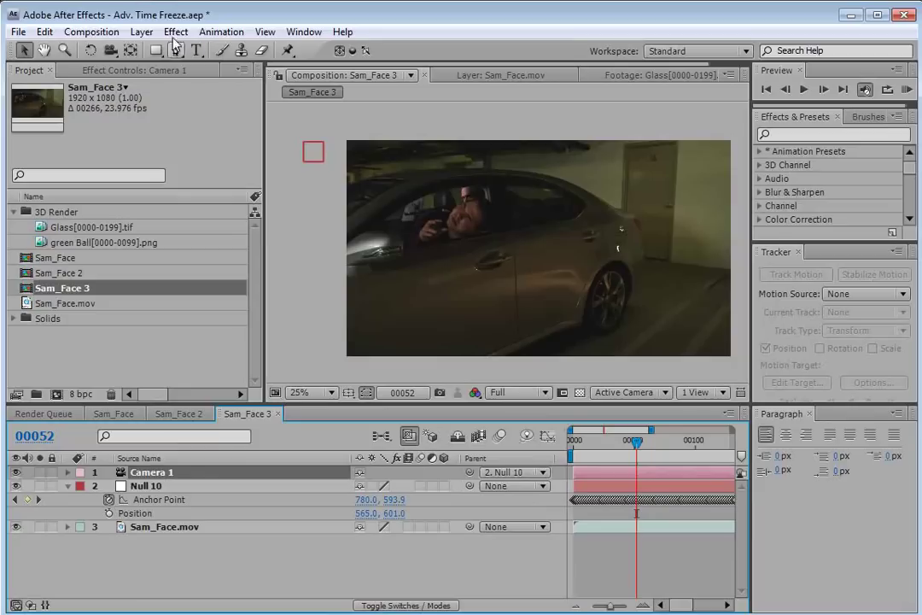
At frame 52, add the text "MY FACE MAN!!" beside the man in the car window and scale it up
left_click(195, 50)
left_click(486, 238)
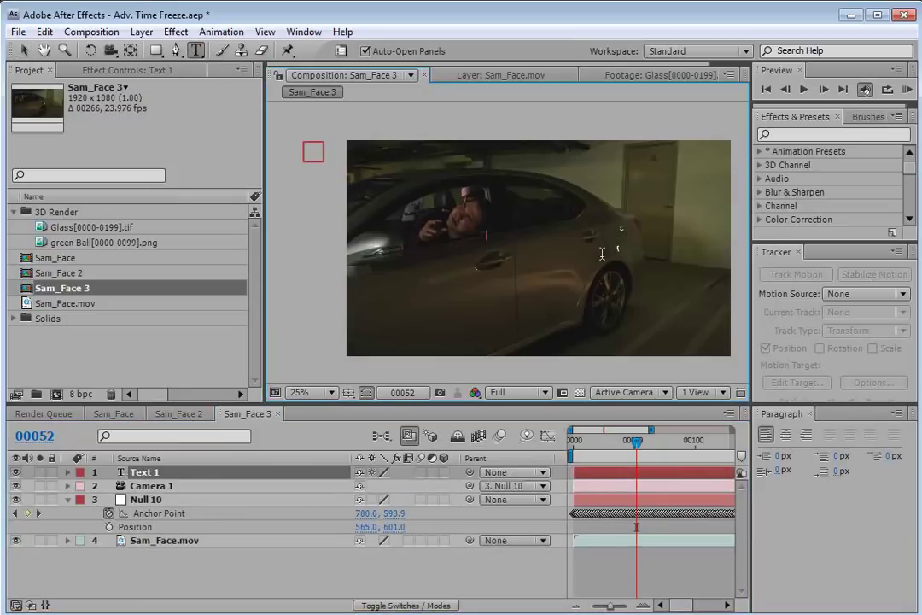
type("MY FACE MAN!!")
left_click(23, 50)
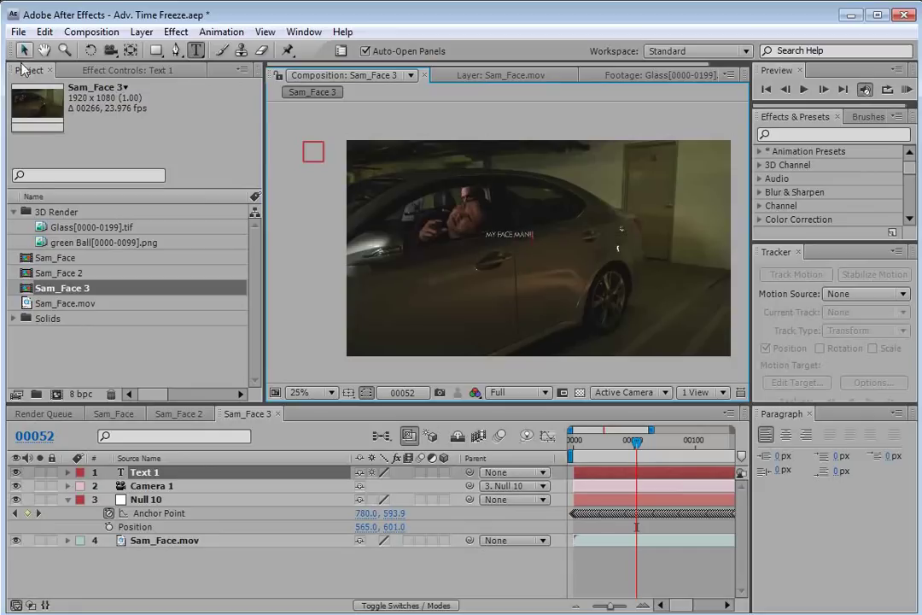
left_click_drag(535, 234, 668, 194)
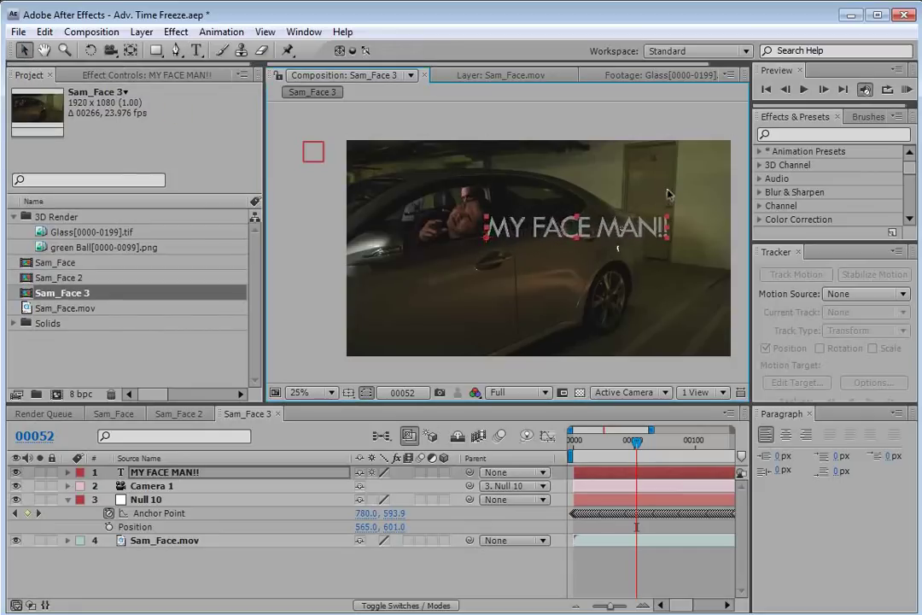
Make the MY FACE MAN!! layer 3D, rotate it to match the side of the car, and scrub to frame 45
left_click(444, 472)
left_click_drag(566, 233, 474, 229)
key("w")
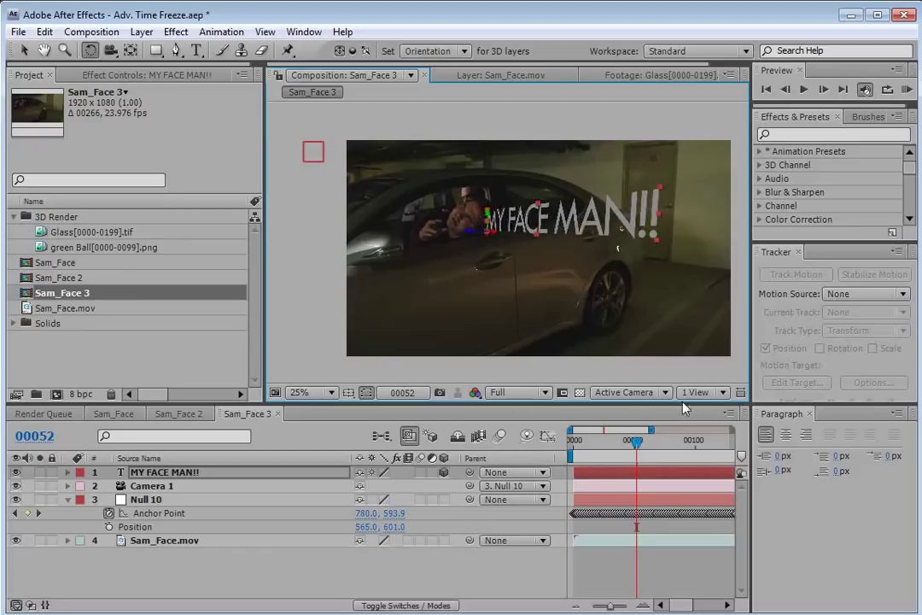
mouse_move(641, 446)
left_mouse_down()
mouse_move(583, 461)
mouse_move(674, 451)
mouse_move(628, 451)
left_mouse_up()
Adjust the MY FACE MAN!! text's position beside the car window and scale it down
key("v")
mouse_move(474, 231)
left_mouse_down()
mouse_move(462, 230)
mouse_move(489, 232)
left_mouse_up()
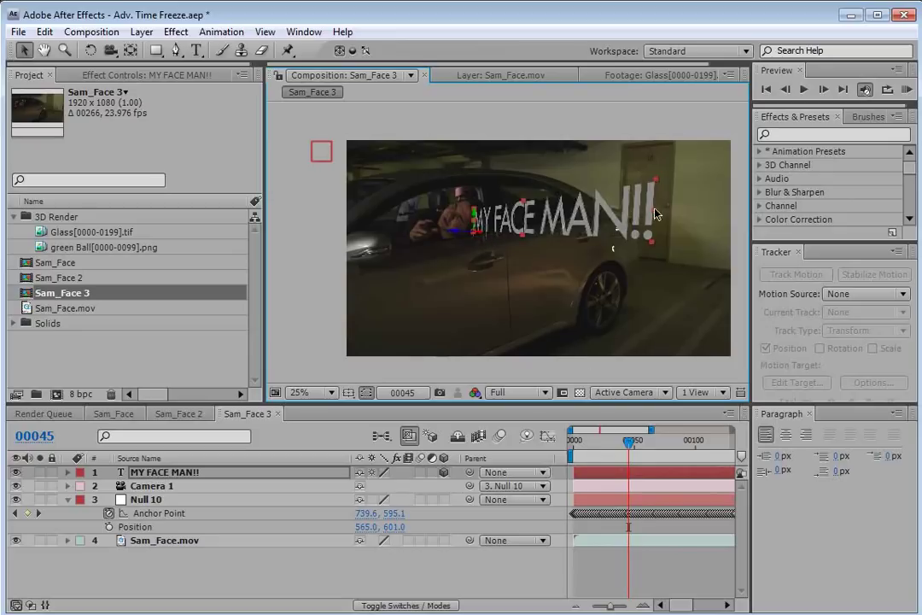
left_click_drag(657, 184, 615, 191)
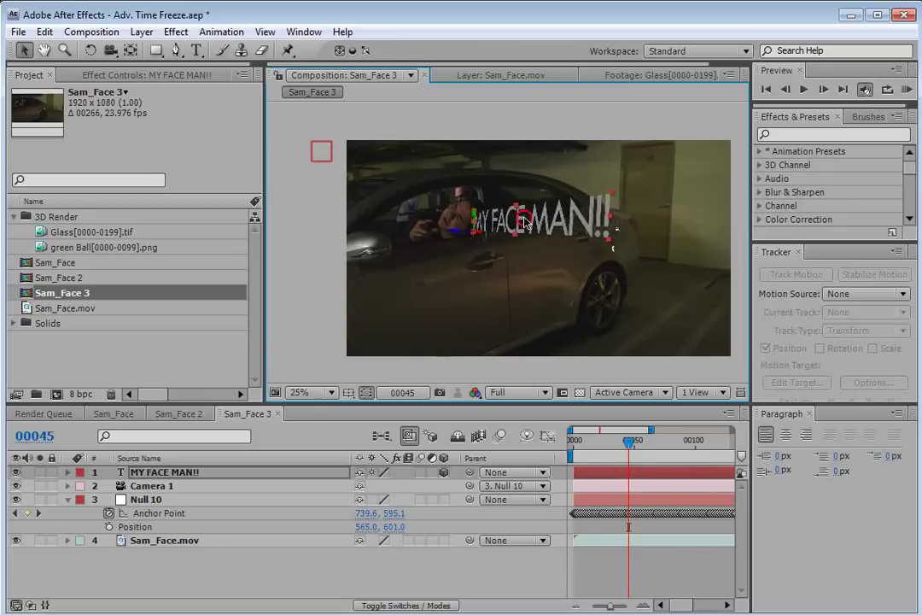
Duplicate the text layer, place the copy by the rear wheel, and change its text to "RIMS!!"
key("ctrl+d")
left_click_drag(485, 224, 642, 297)
double_click(642, 297)
type("RIMS")
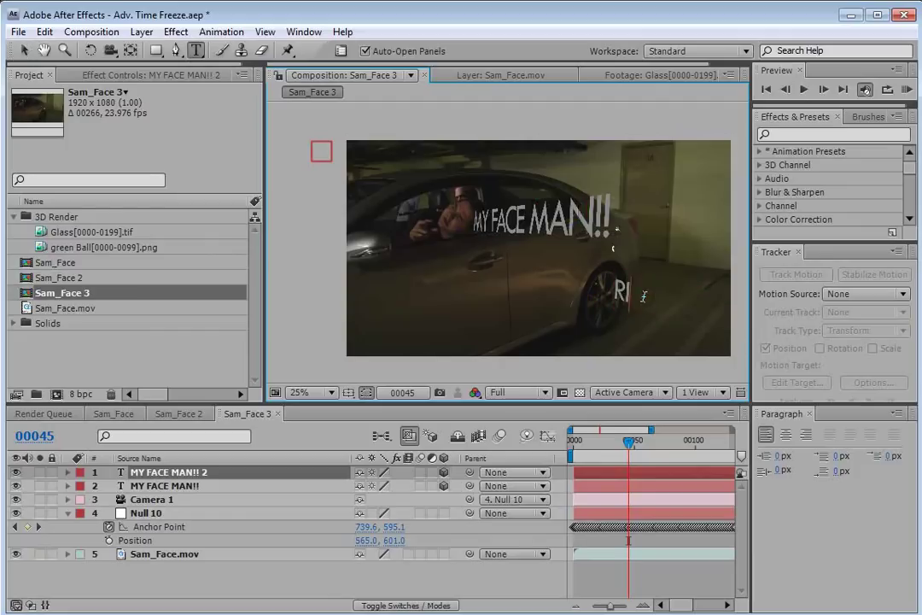
type("!!")
left_click(23, 53)
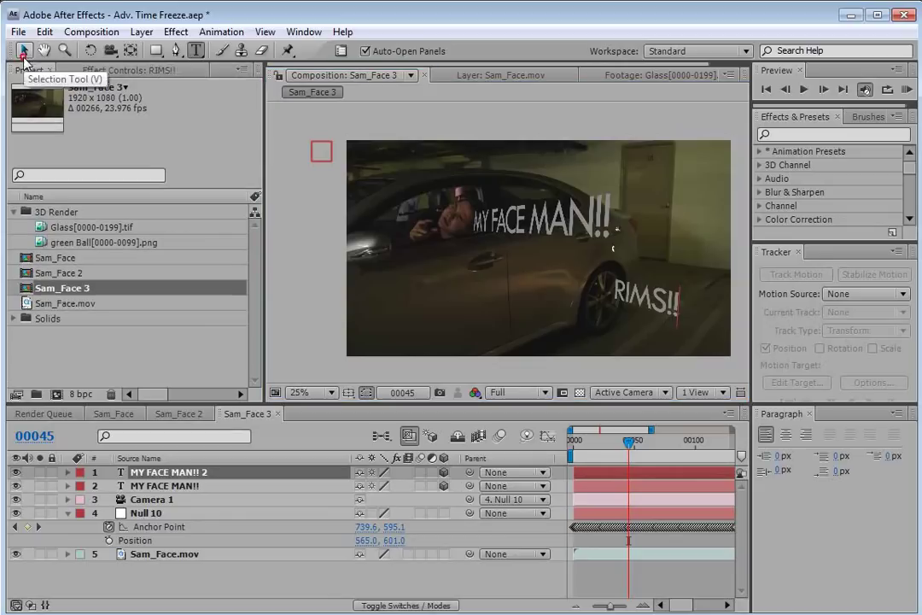
Adjust the RIMS!! text's position and rotation beside the rear wheel, with the time at frame 0
left_click_drag(627, 436, 629, 313)
left_click_drag(624, 453, 570, 460)
key("w")
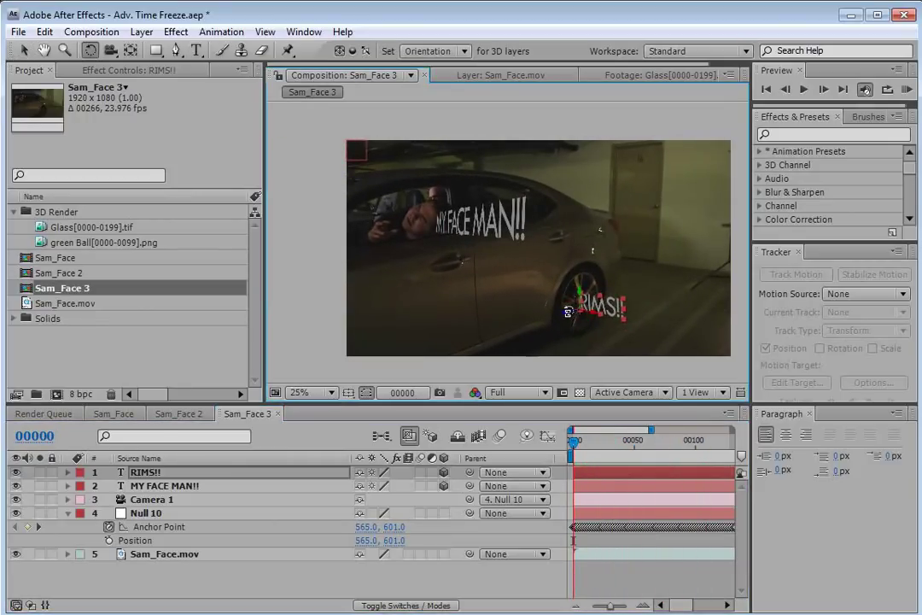
key("v")
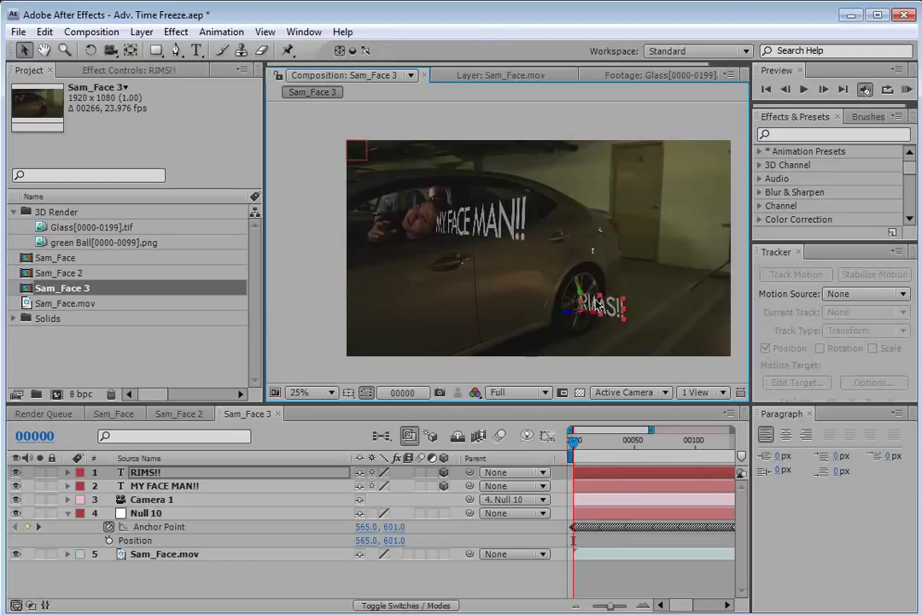
Set the composition's preview resolution to Half and scrub to frame 86 to check how the text tracks
left_click(513, 392)
left_click(512, 405)
left_click_drag(575, 441, 679, 450)
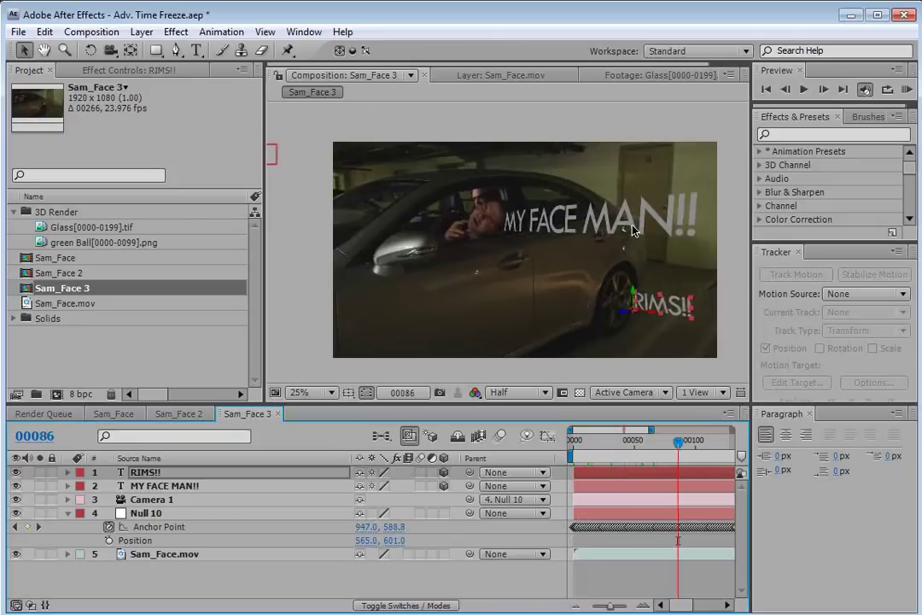
Delete the sample text layers from the Sam_Face 3 composition
left_click(142, 487, "shift")
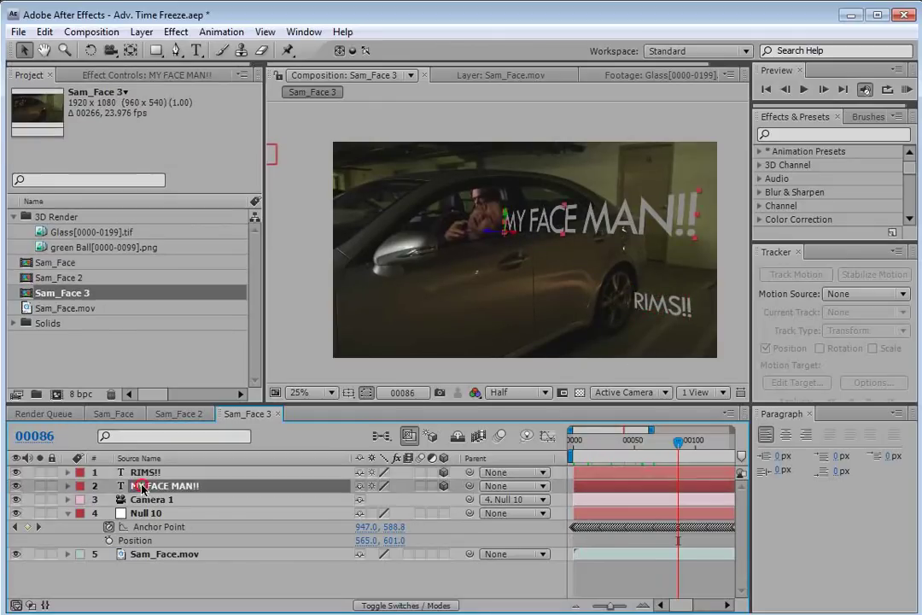
key("Delete")
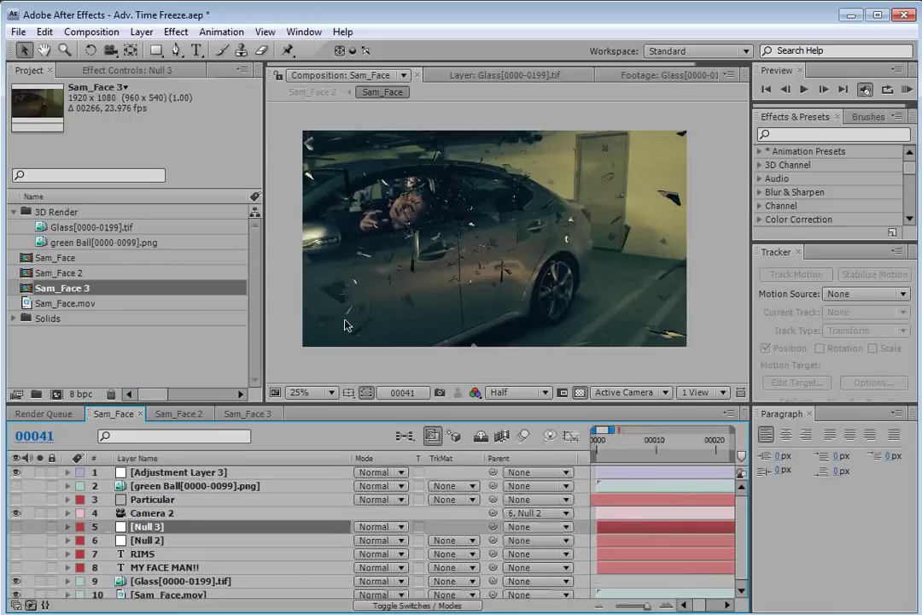
In the Sam_Face composition, show the RIMS and MY FACE MAN!! layers and inspect the text up close at 50%
left_click_drag(16, 567, 17, 553)
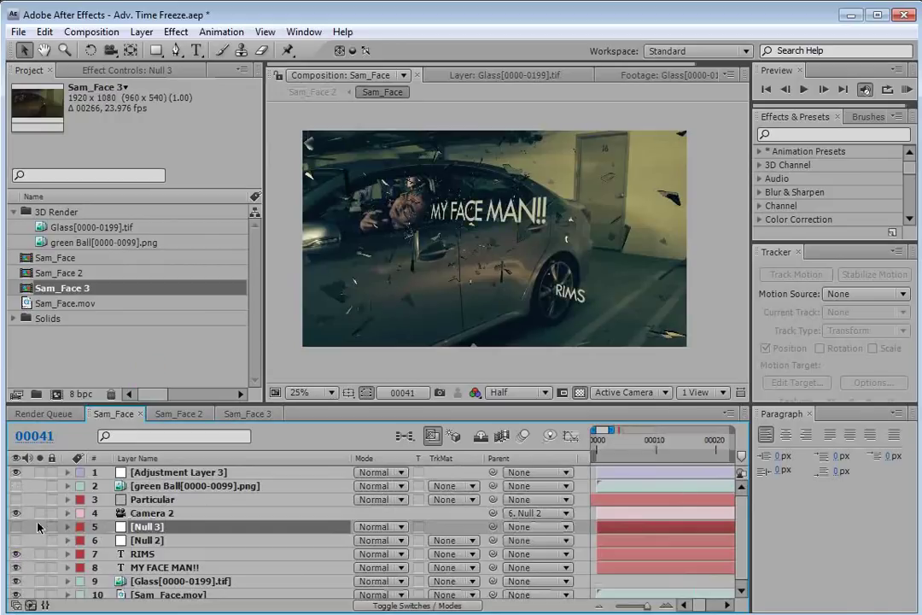
scroll(653, 456, "down", 4, "alt")
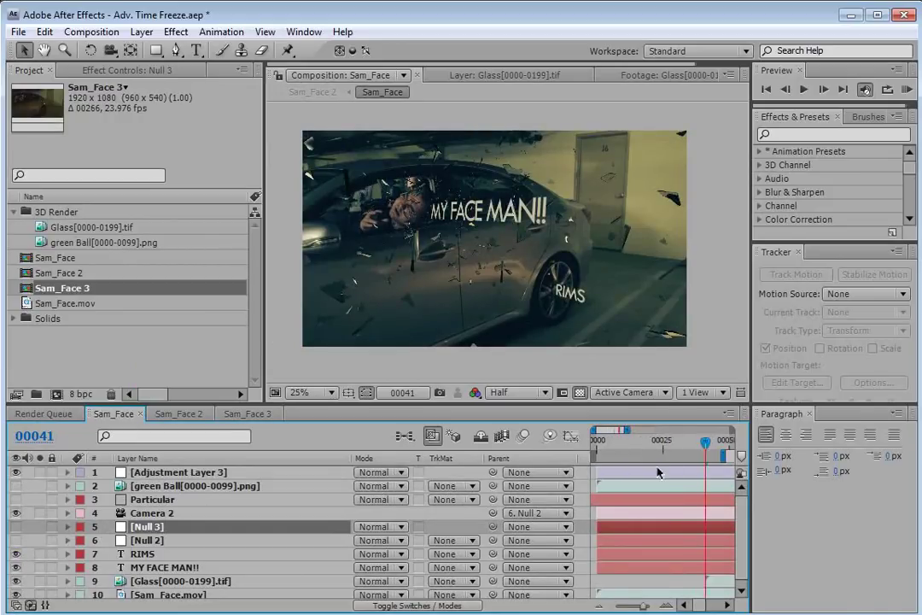
key("period")
left_click_drag(425, 255, 527, 276)
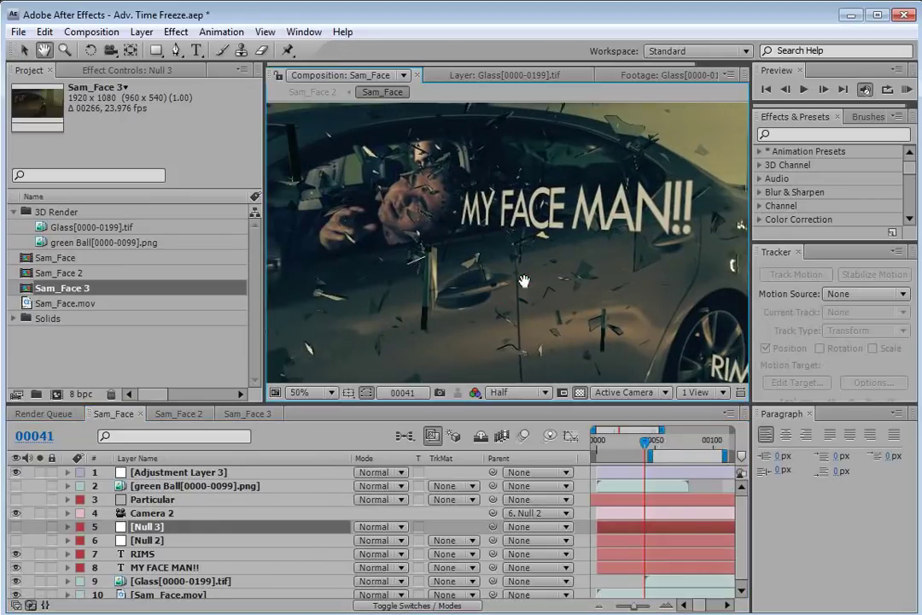
key("v")
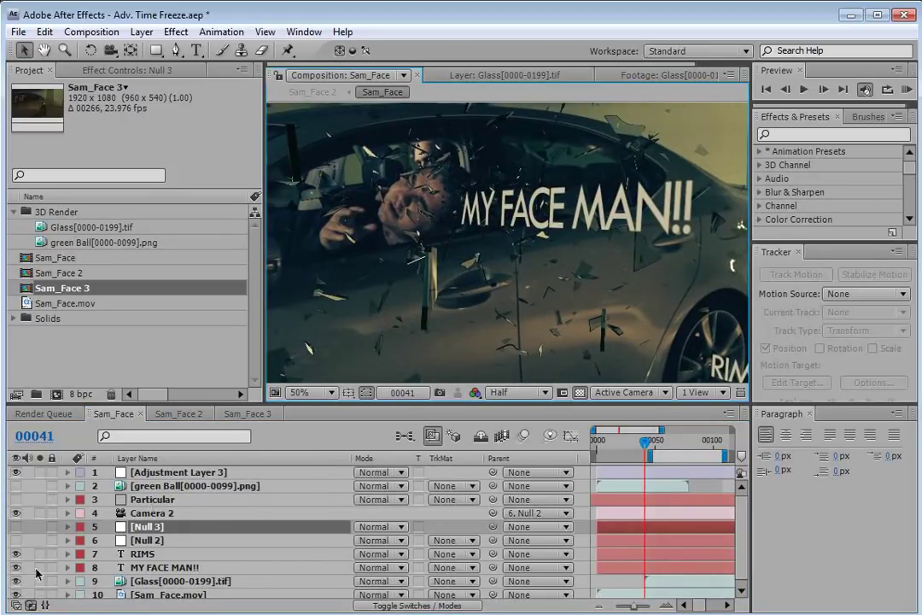
Inspect the green Ball image sequence in its own layer view, then return to the Sam_Face composition at 25%
double_click(128, 486)
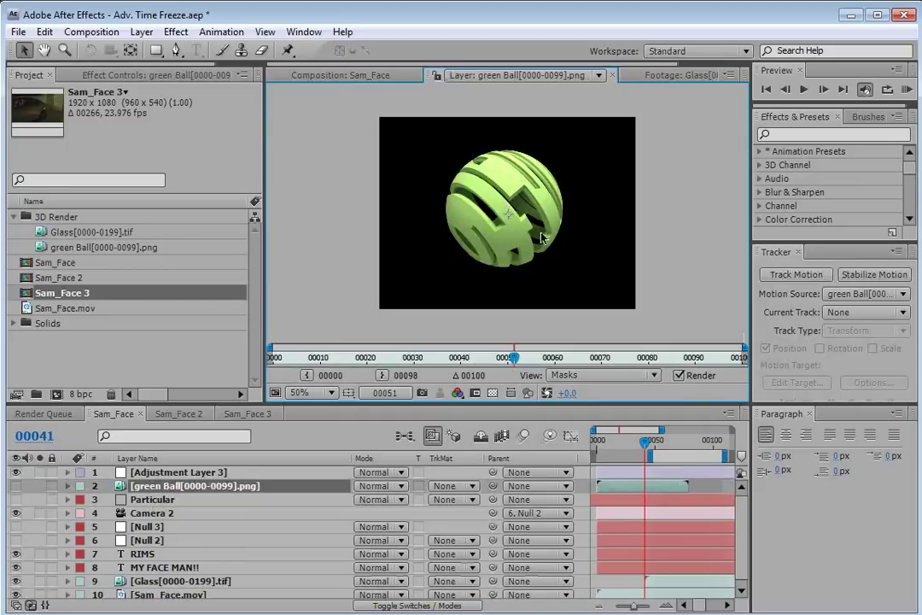
left_click(327, 74)
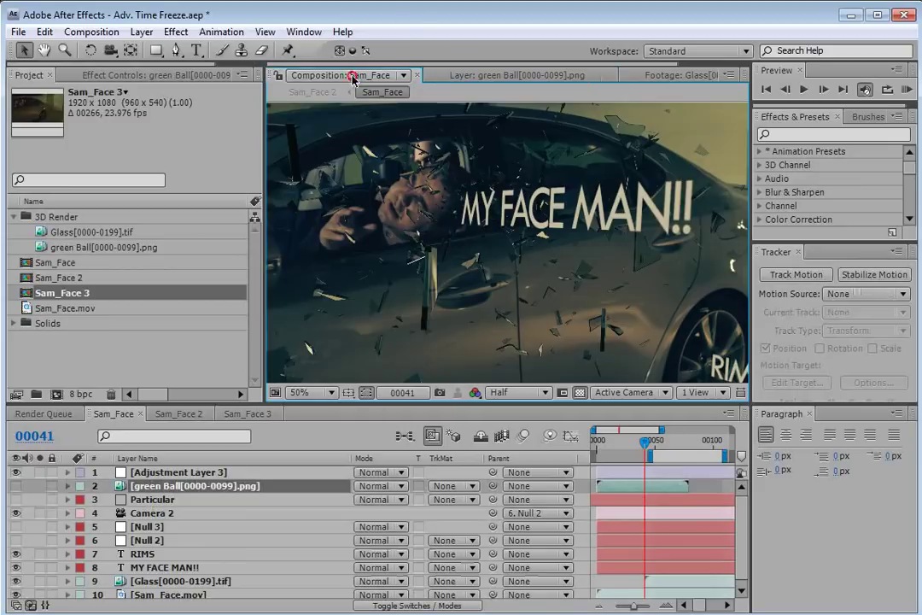
key("comma")
key("comma")
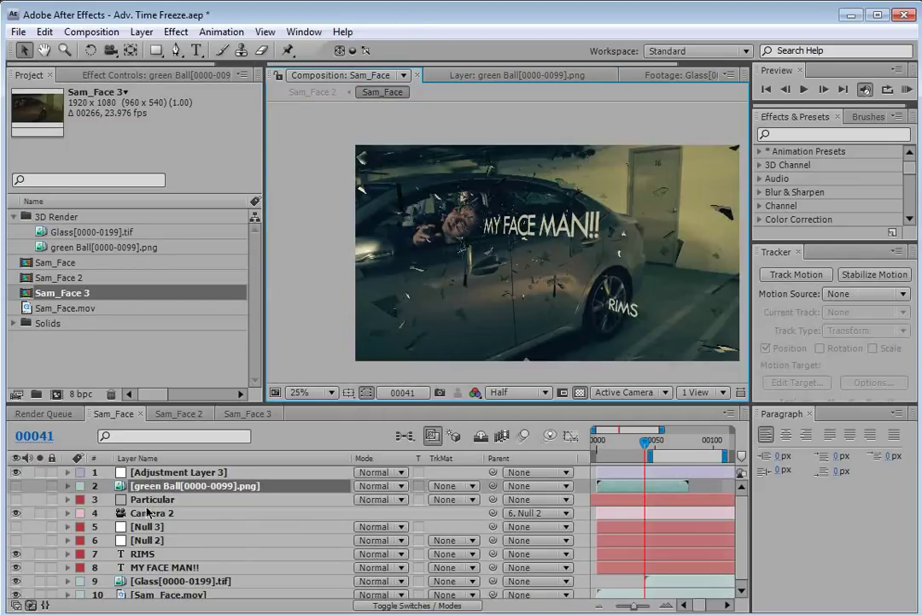
Show the Particular layer over the car footage, hide the glass and text layers, and move to frame 57
key("ctrl+Down")
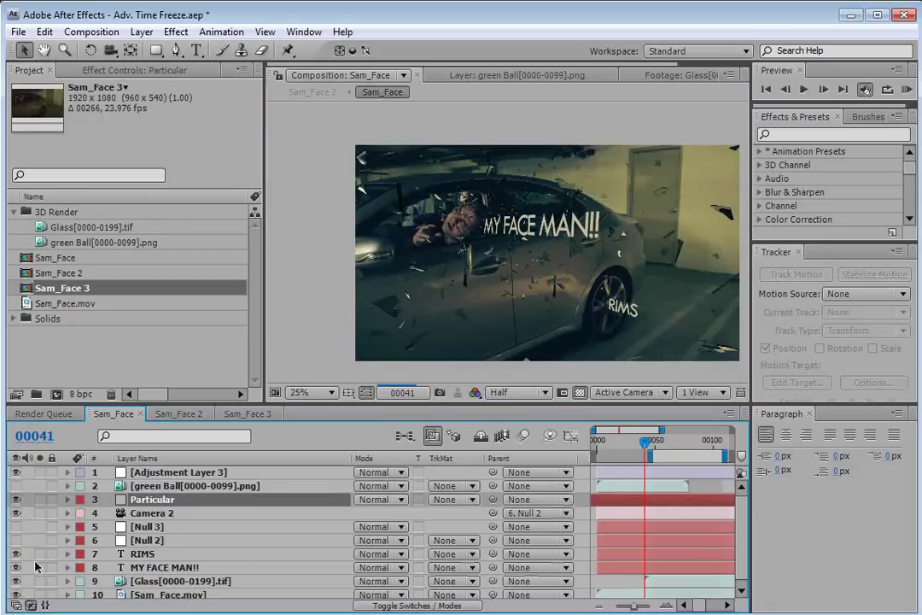
left_click(14, 583)
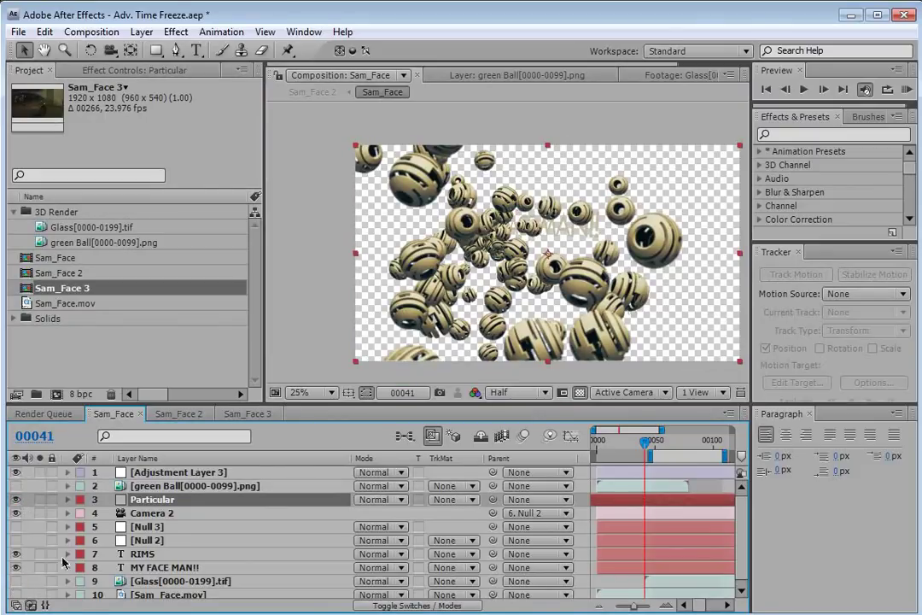
left_click(16, 591)
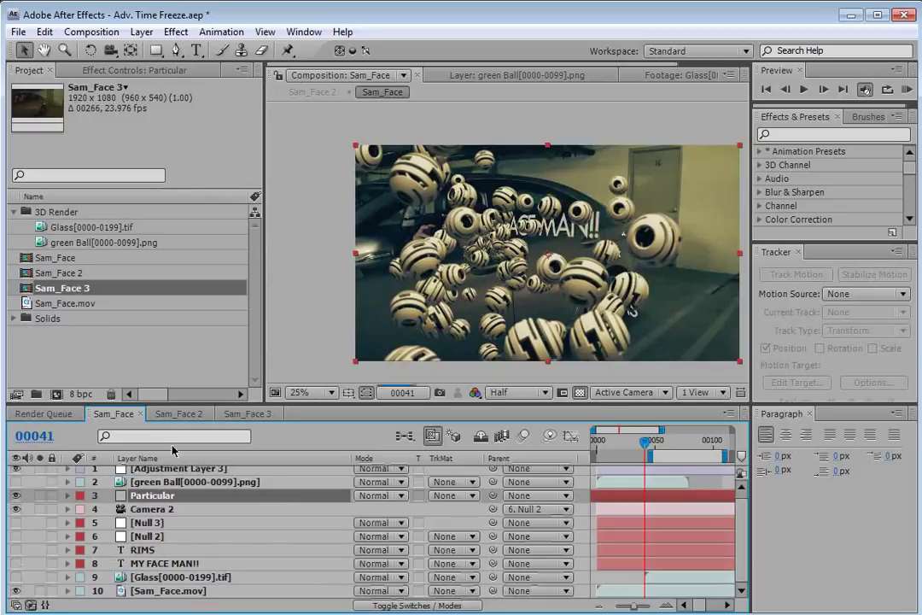
left_click(663, 443)
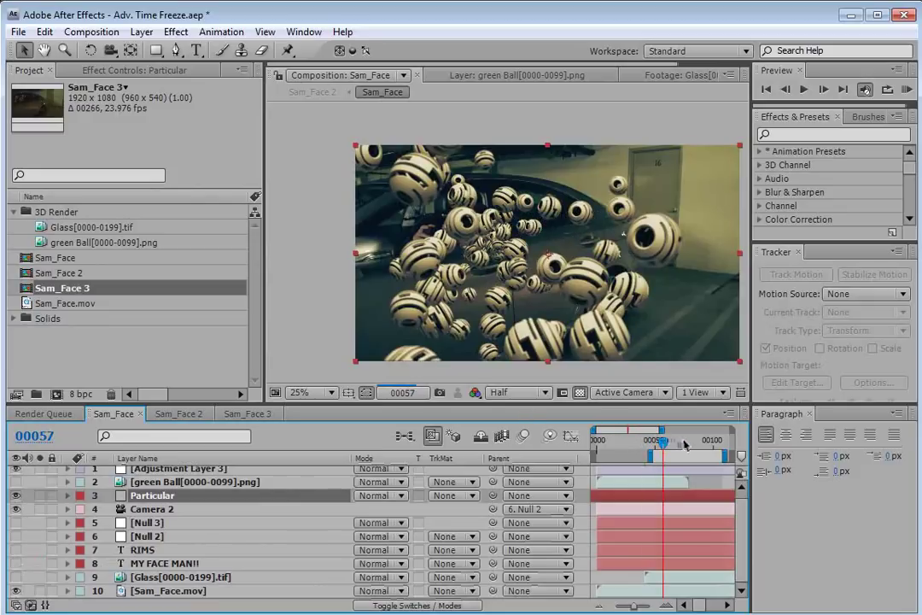
At frame 81, show Camera 2's depth of field settings and inspect the particle balls in front of the car at 50%
left_click(691, 443)
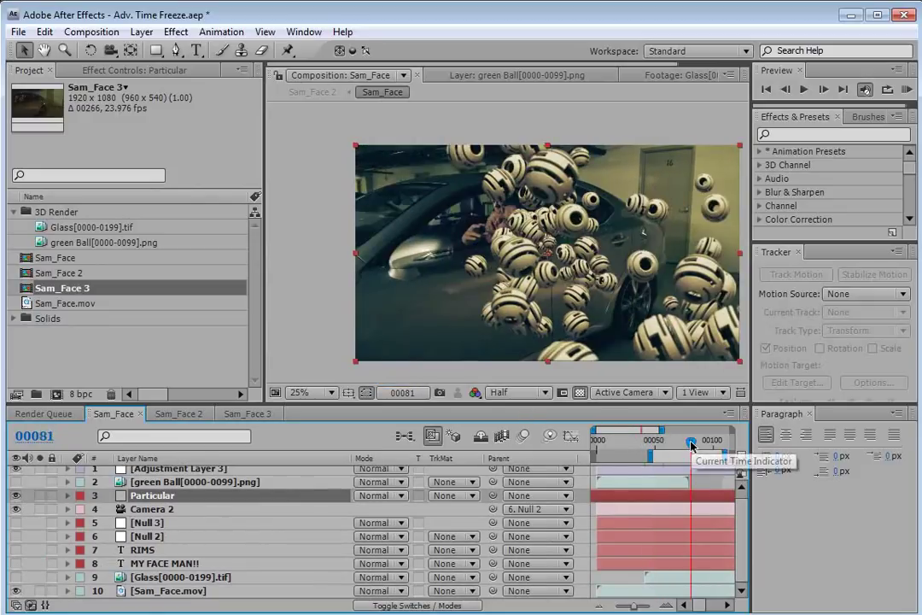
left_click(152, 509)
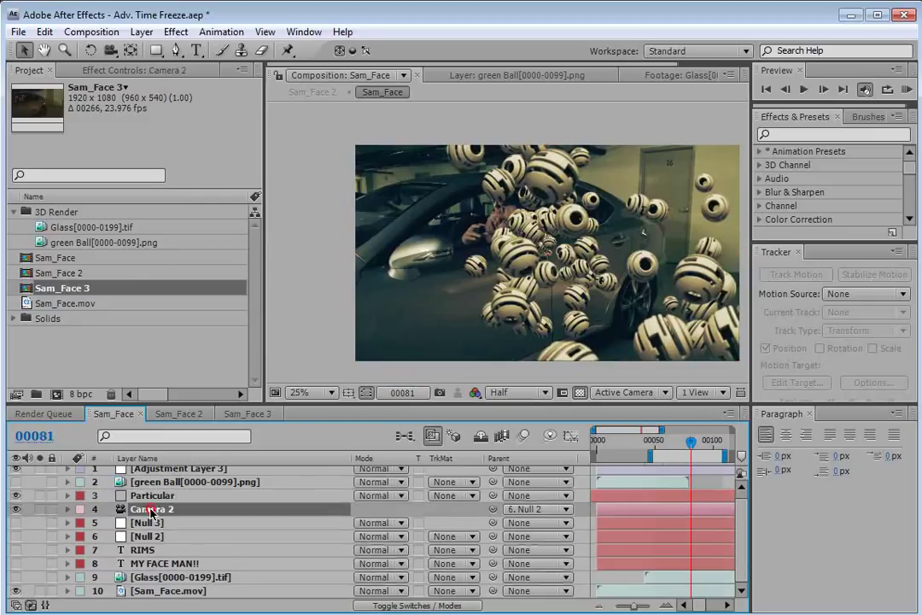
key("a")
key("a")
scroll(596, 279, "up", 2)
left_click_drag(596, 279, 454, 236)
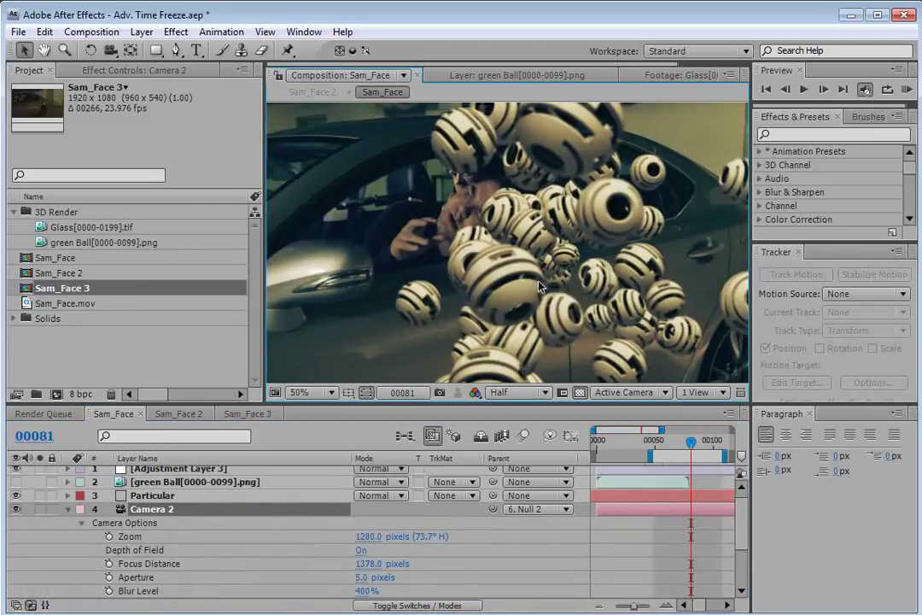
Run a RAM preview of the particles in the maximized composition view, then restore the layout and collapse Camera 2's options
key("grave")
key("KP_0")
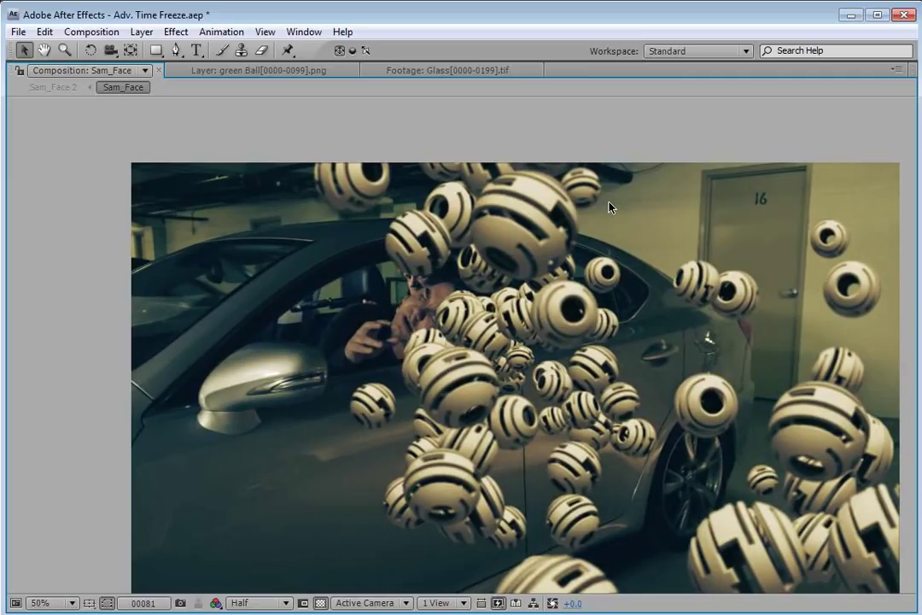
scroll(443, 243, "down", 2)
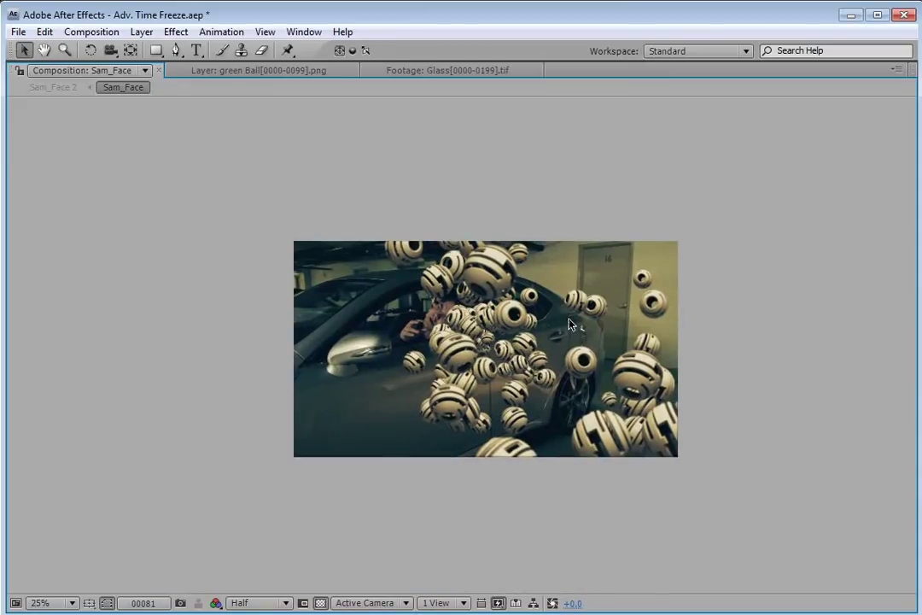
key("grave")
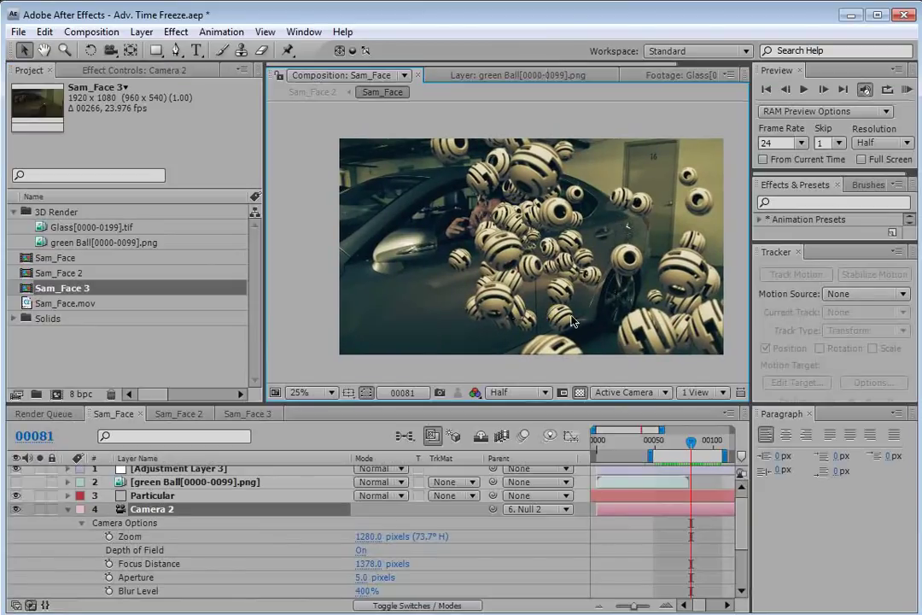
left_click(68, 510)
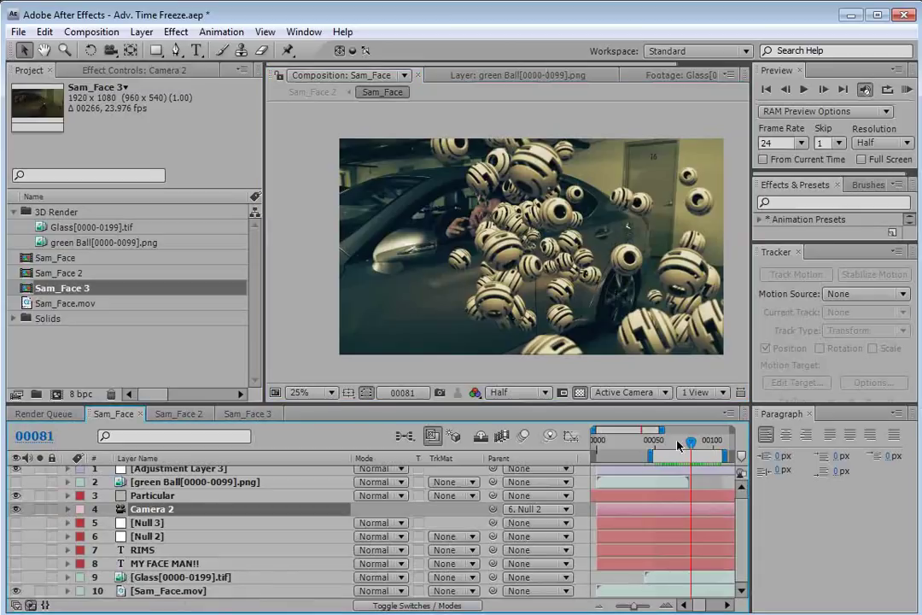
Close the Paragraph panel, switch to the Sam_Face 3 composition and go to frame 75
left_click(811, 413)
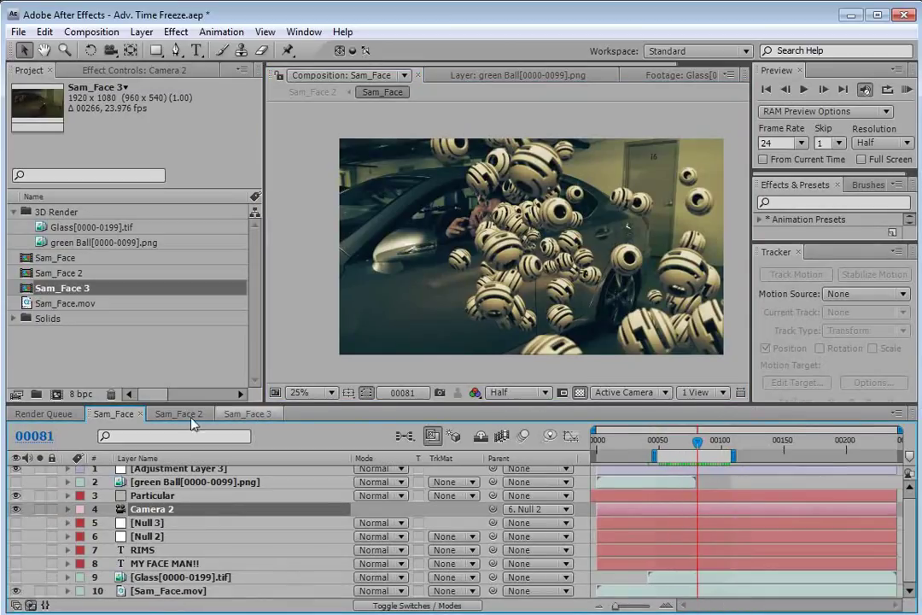
left_click(247, 413)
left_click_drag(583, 439, 665, 453)
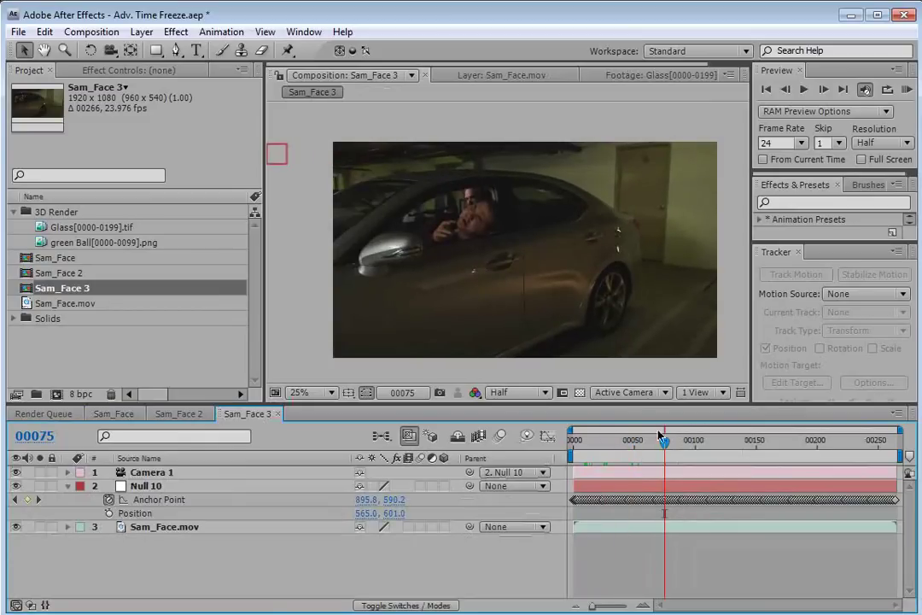
Add a null object to the Sam_Face 3 composition and make it a 3D layer
left_click(142, 32)
mouse_move(160, 56)
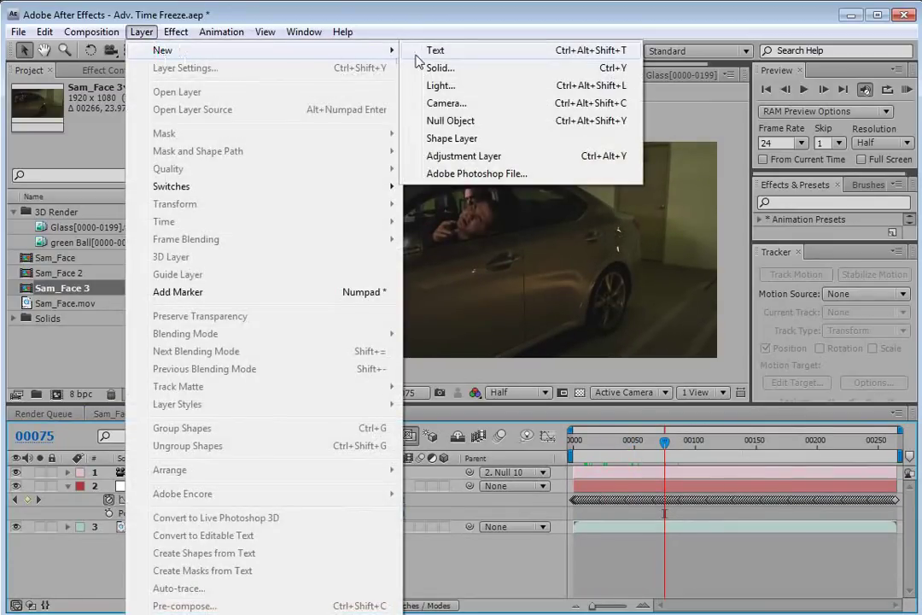
left_click(455, 122)
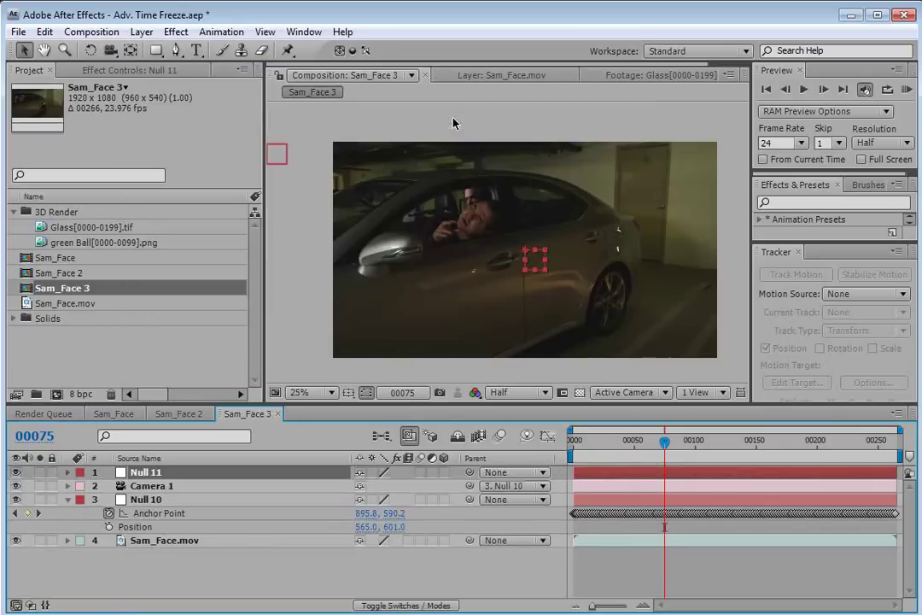
left_click(443, 472)
Move the new 3D null onto the rear end of the car's front door handle
key("period")
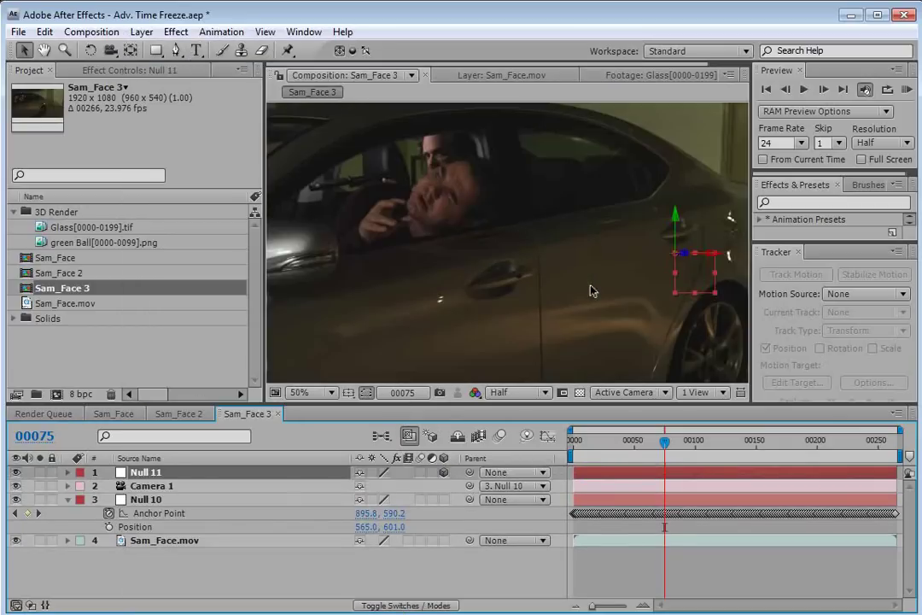
left_click_drag(684, 274, 552, 333)
key("period")
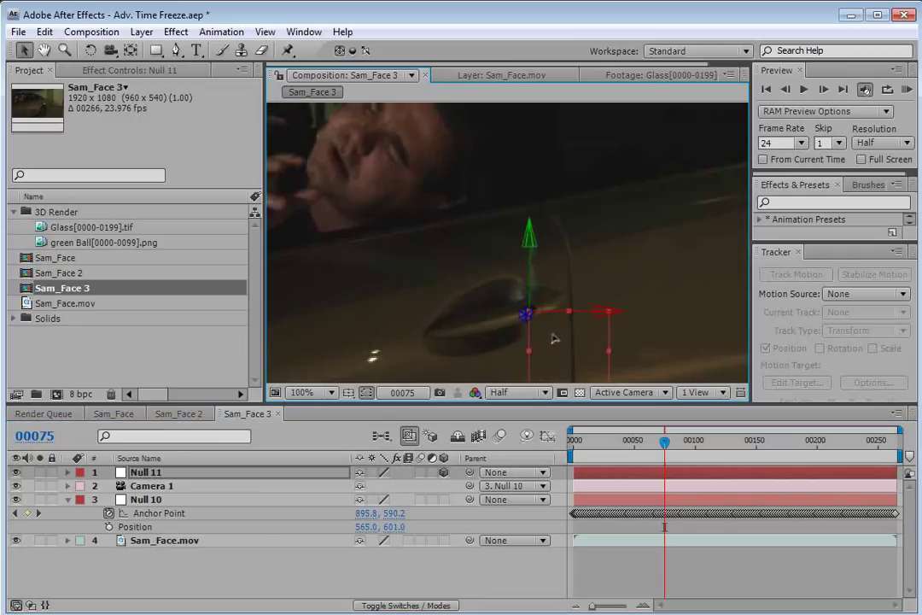
Rename the null on the door handle as Ref and return the composition view to 25%
left_click(167, 475)
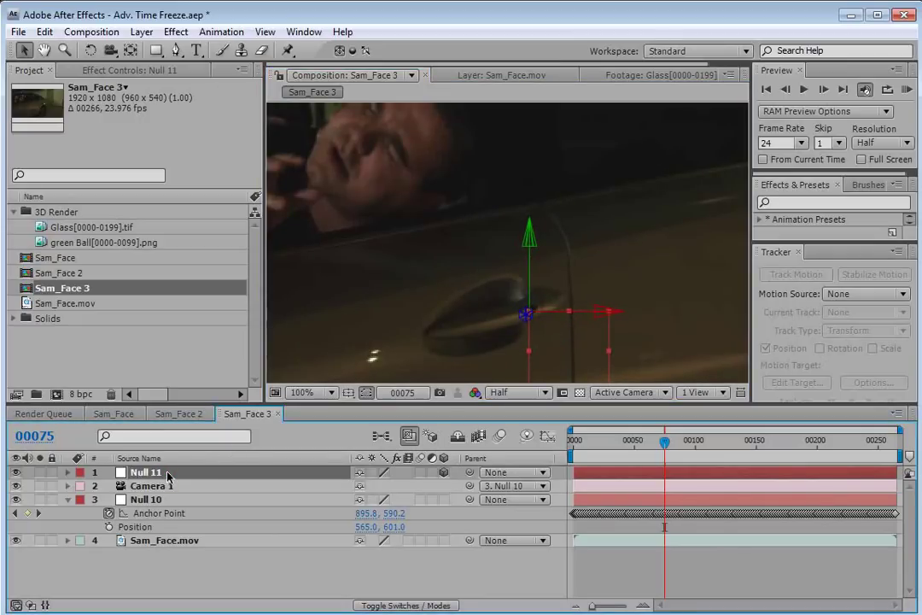
key("Return")
type("Ref")
key("Return")
key("comma")
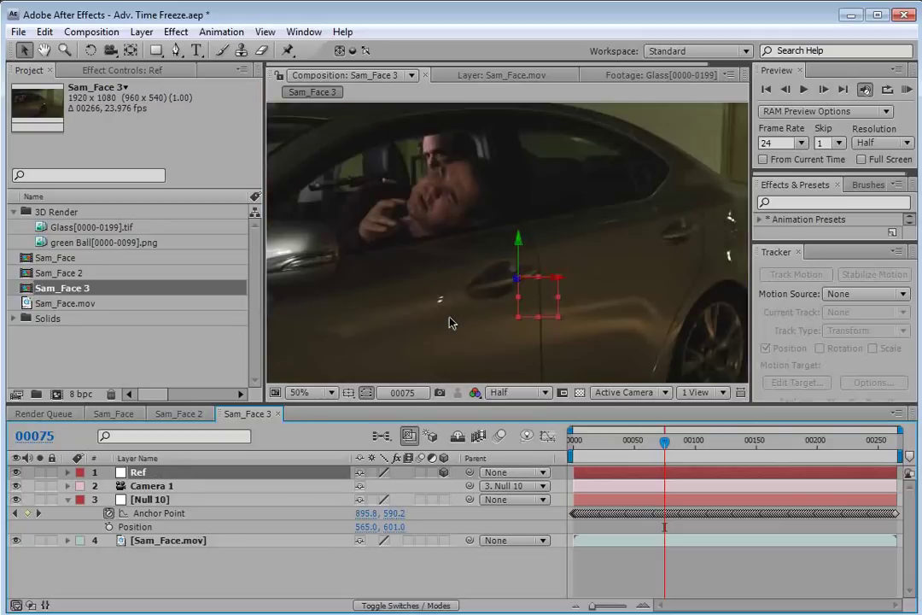
key("comma")
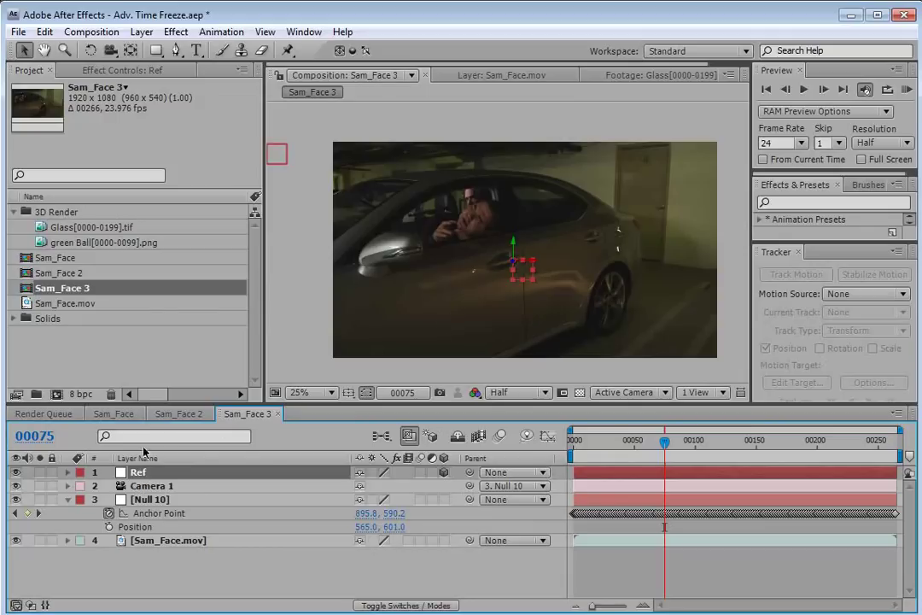
Run the AE3D_Export.jsx script file from the SCRIPTS folder
left_click(18, 32)
mouse_move(74, 523)
left_click(303, 524)
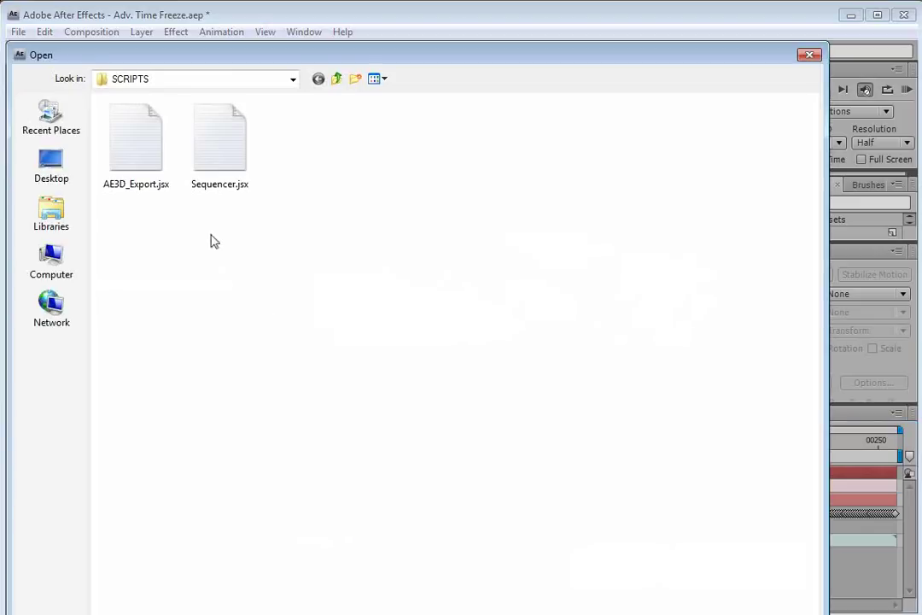
left_click(137, 147)
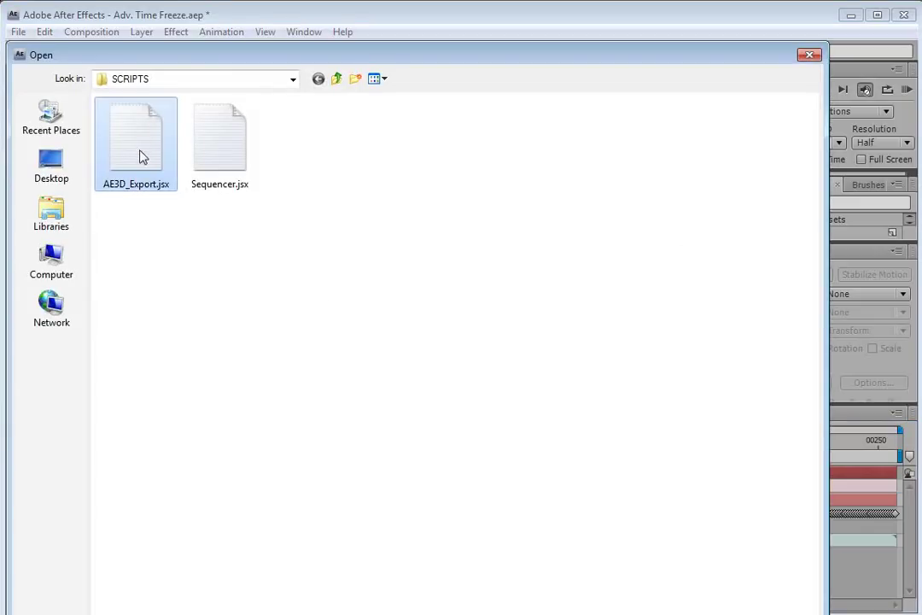
double_click(142, 157)
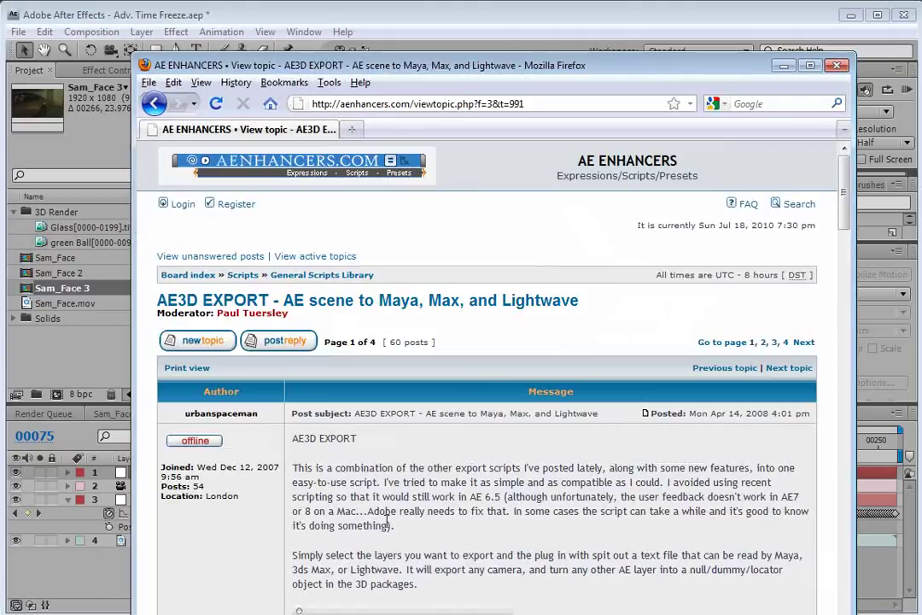
Read the AE3D EXPORT topic on the AE Enhancers forum in Firefox, including the script's description and its sample dialog
left_click_drag(373, 68, 364, 36)
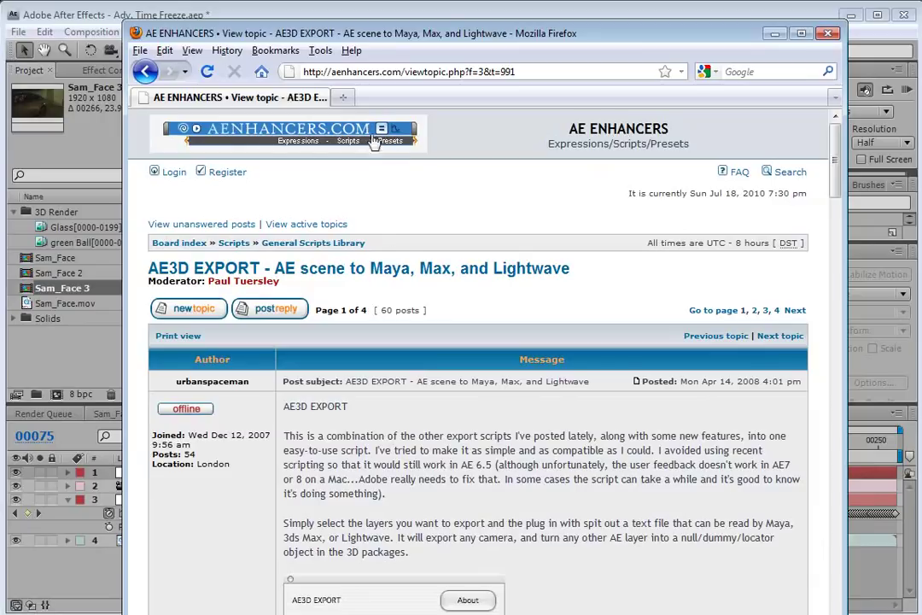
left_click_drag(400, 436, 416, 479)
left_click(566, 502)
scroll(566, 502, "down", 2)
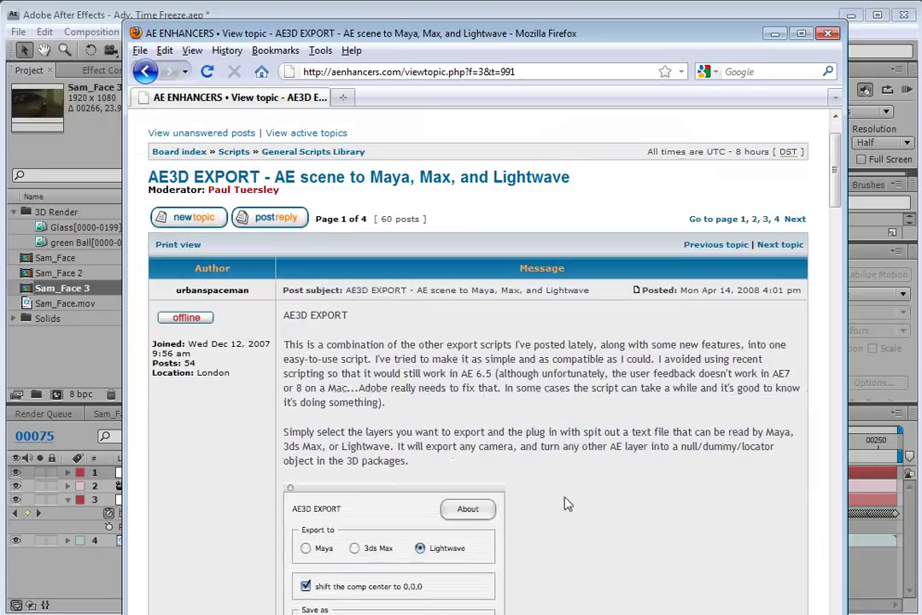
scroll(570, 384, "down", 6)
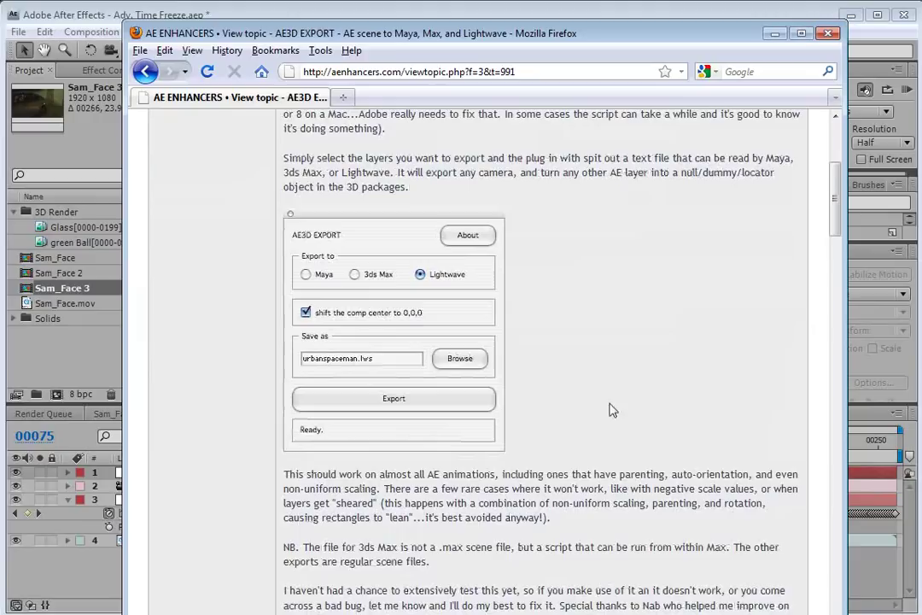
scroll(609, 391, "down", 2)
scroll(607, 386, "up", 10)
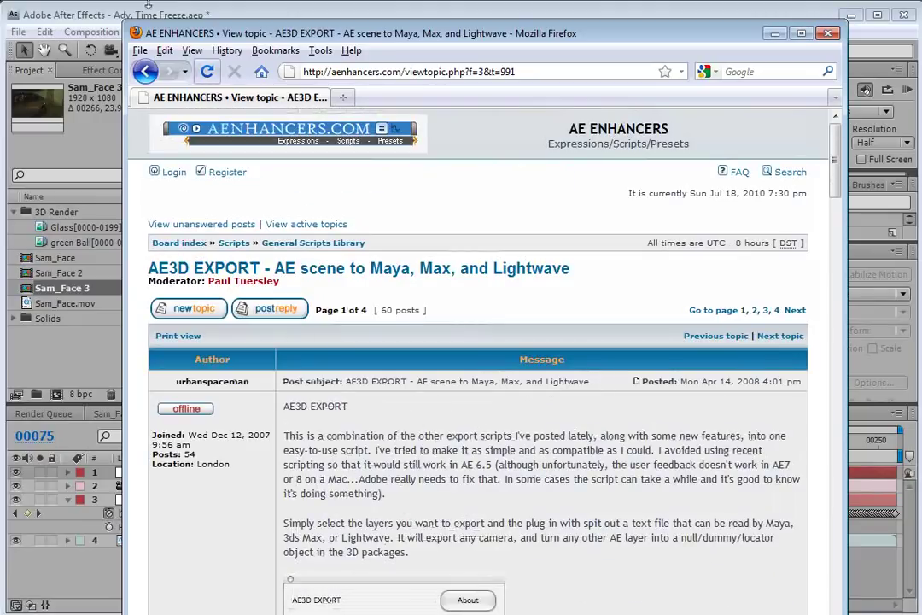
scroll(478, 513, "down", 4)
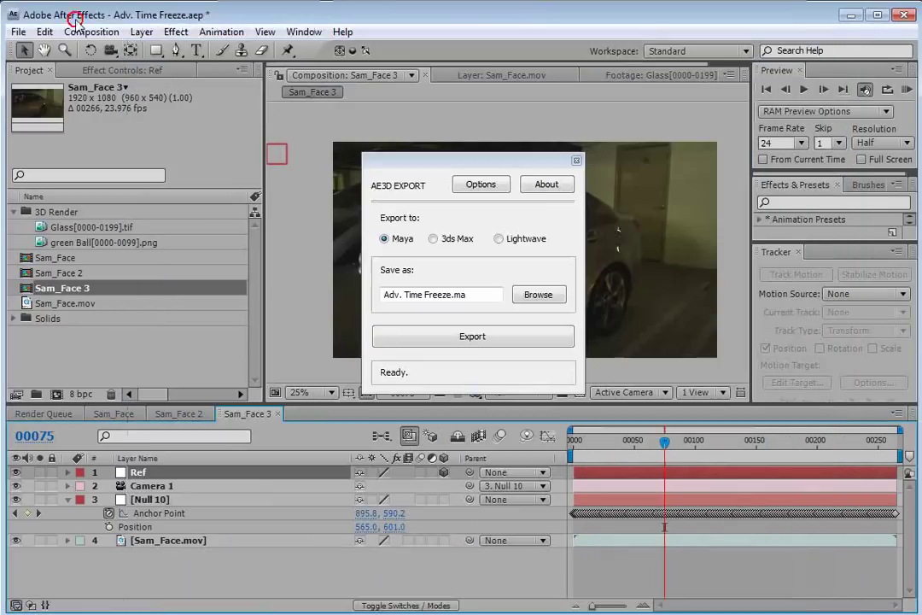
Return to After Effects and check the Allow Scripts to Write Files and Access Network option in the general preferences
left_click(64, 17)
left_click_drag(431, 161, 777, 179)
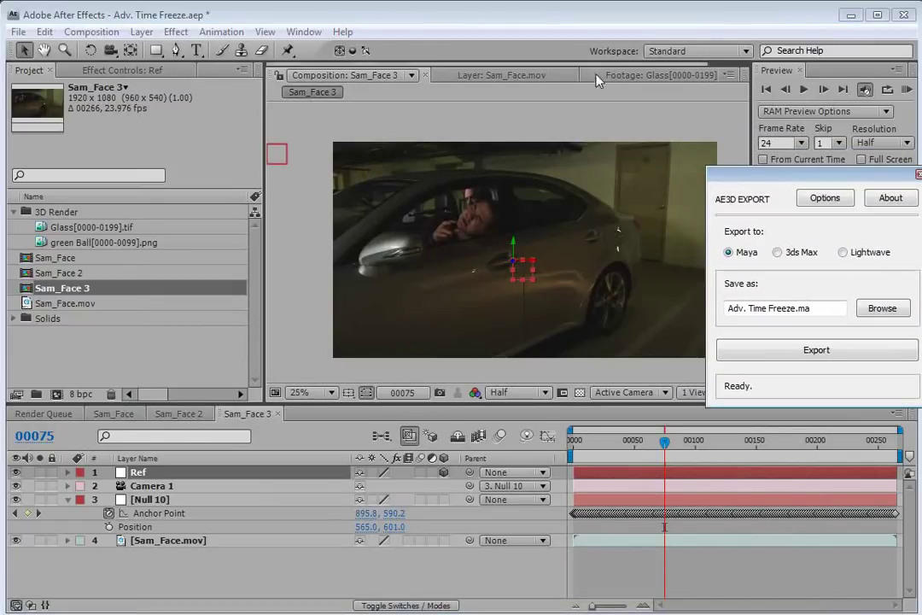
left_click(92, 31)
mouse_move(44, 32)
mouse_move(128, 439)
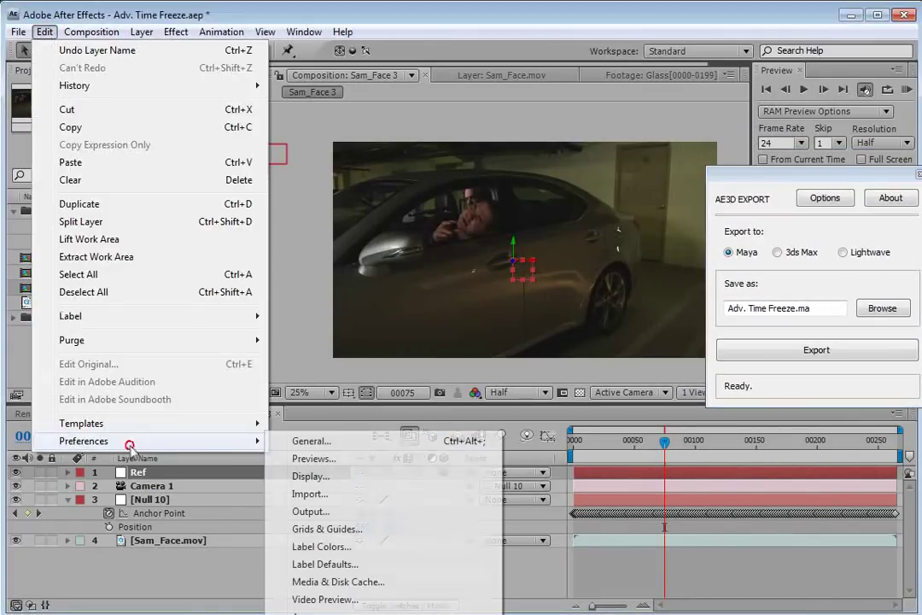
left_click(309, 439)
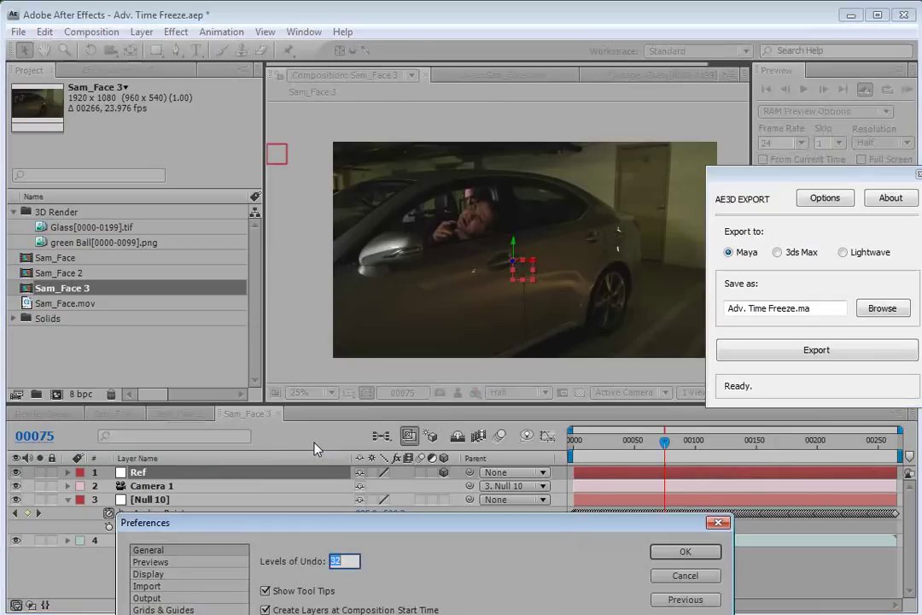
left_click_drag(305, 525, 309, 107)
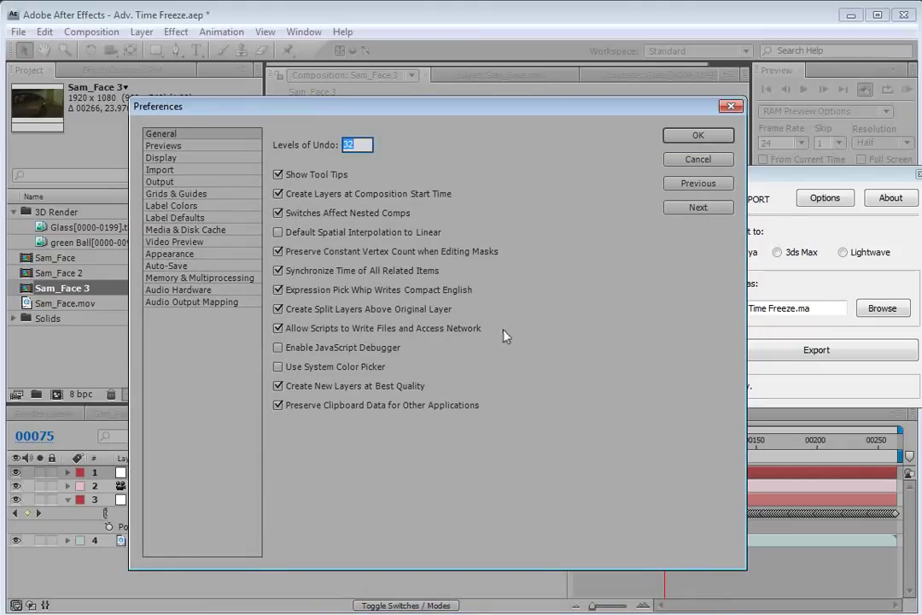
left_click(695, 136)
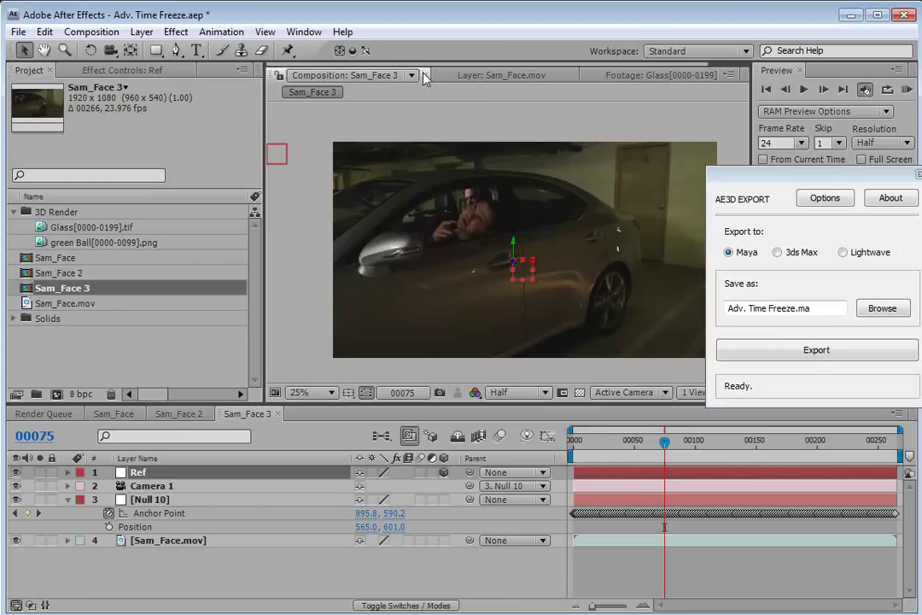
Move the AE3D Export window clear of the edge and select only the Ref and Camera 1 layers for export
left_click_drag(747, 184, 724, 154)
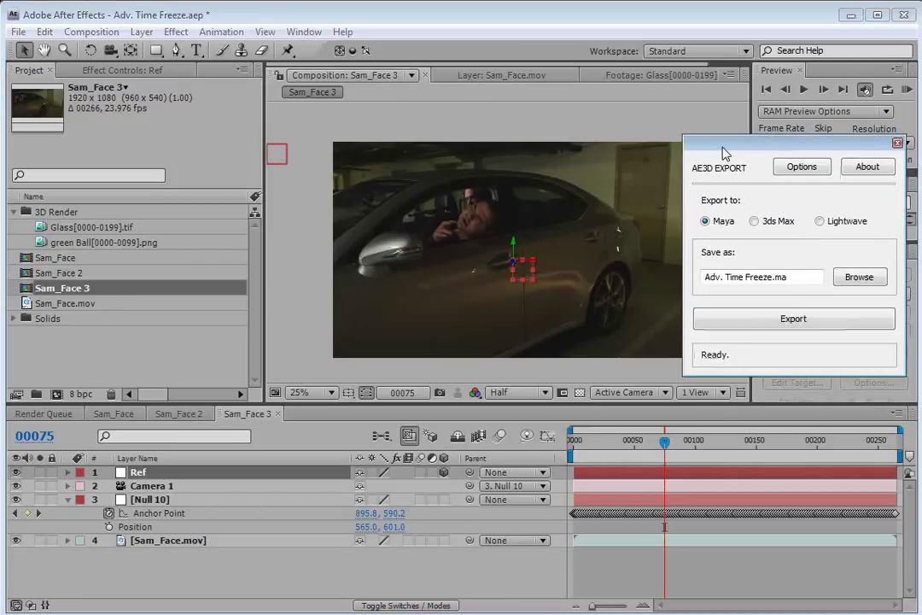
left_click(180, 592)
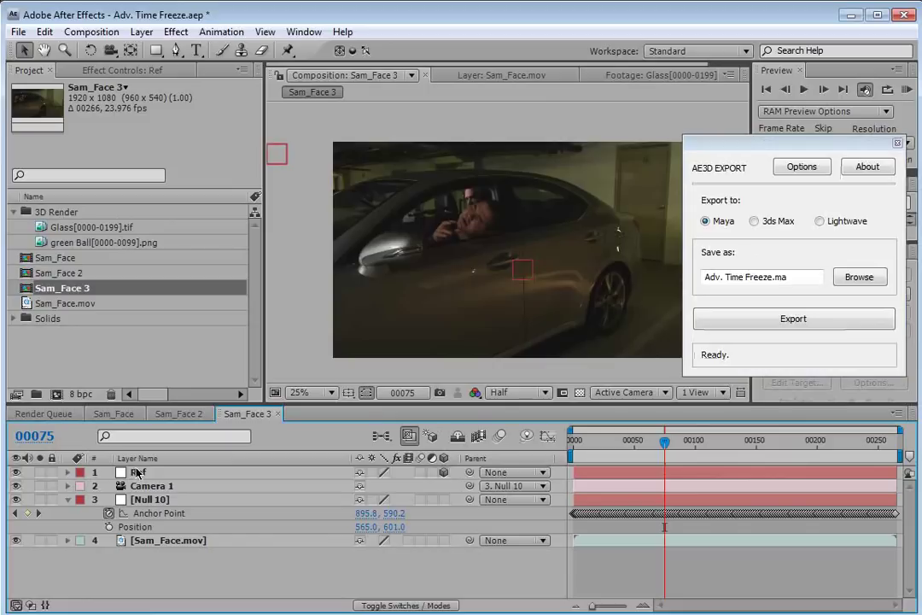
left_click(137, 472)
left_click(148, 485, "ctrl")
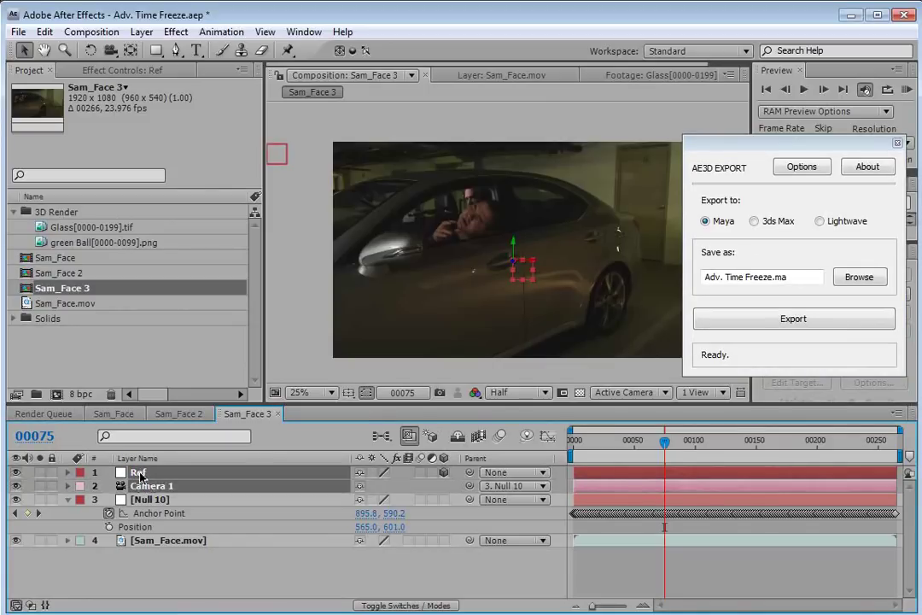
Export the selected layers to 3ds Max as Adv. Time FreezeB.ms with the world scale at 1 : 10, and save the project
left_click(755, 221)
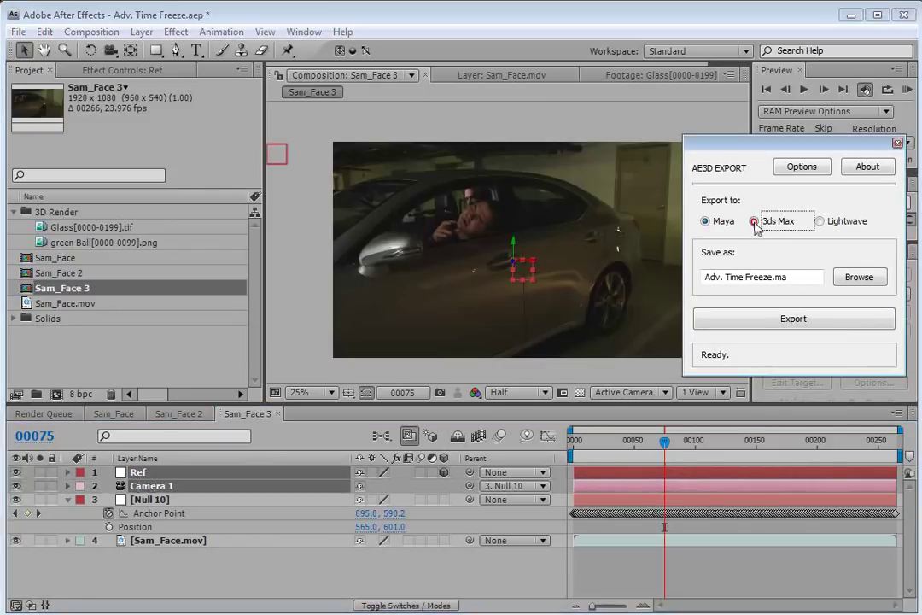
left_click(773, 277)
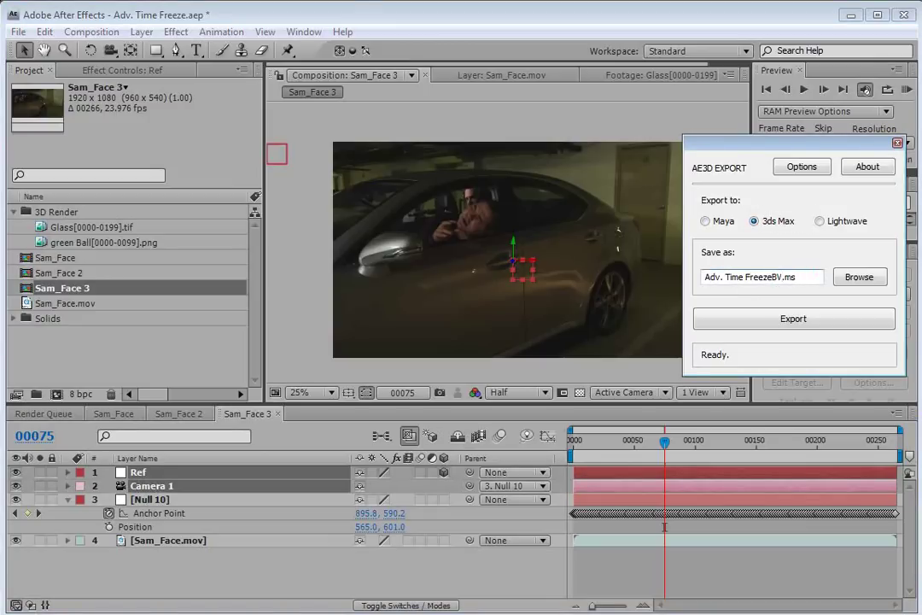
left_click(802, 167)
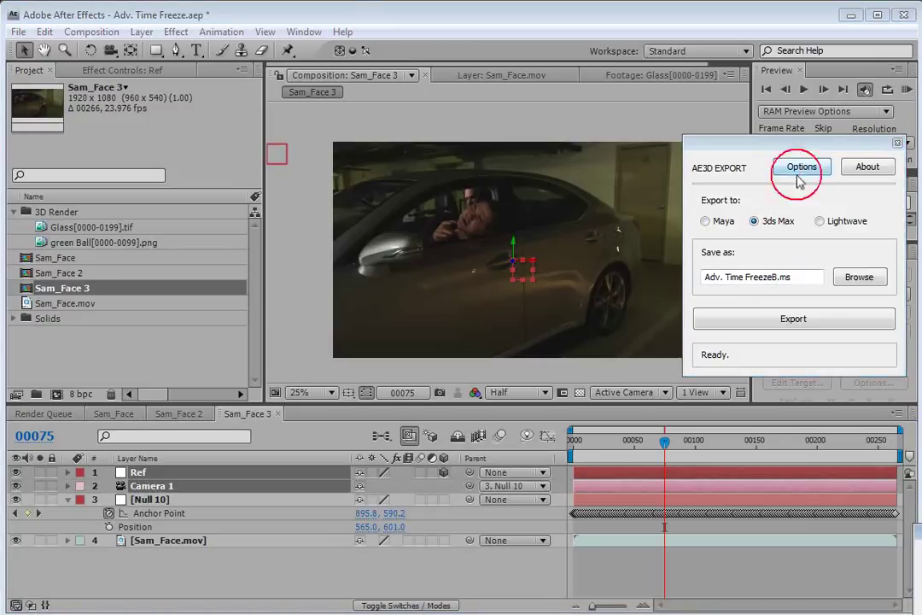
left_click_drag(484, 352, 547, 354)
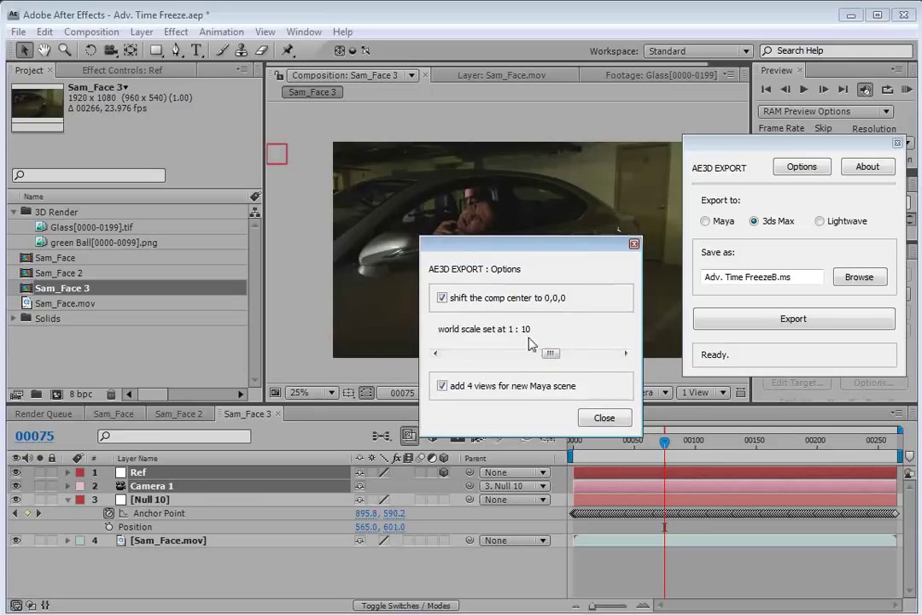
left_click(605, 418)
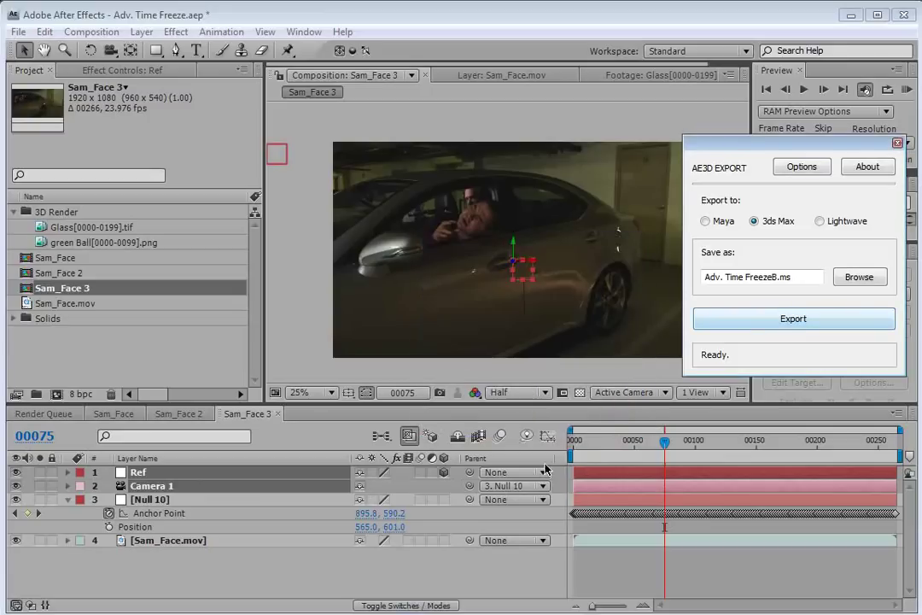
left_click(793, 328)
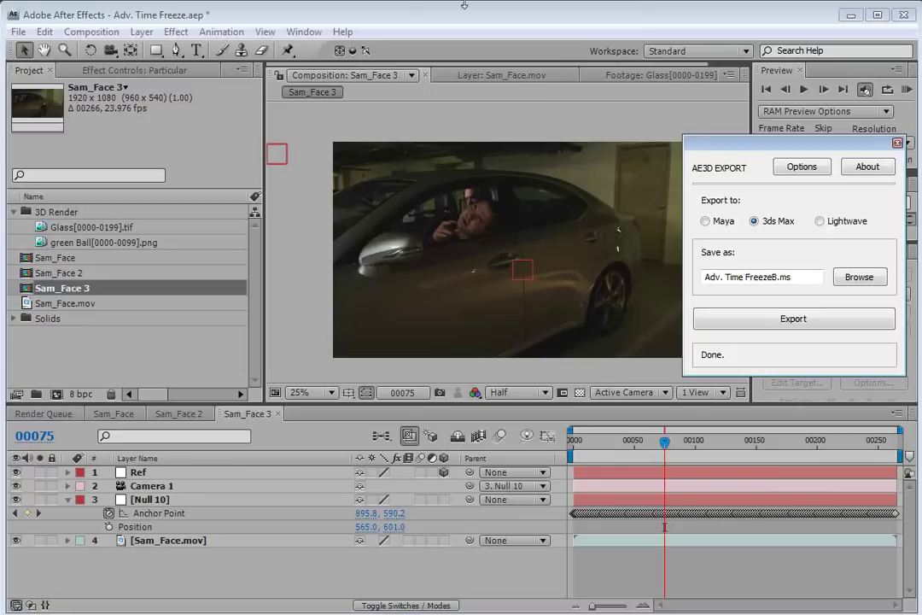
key("ctrl+s")
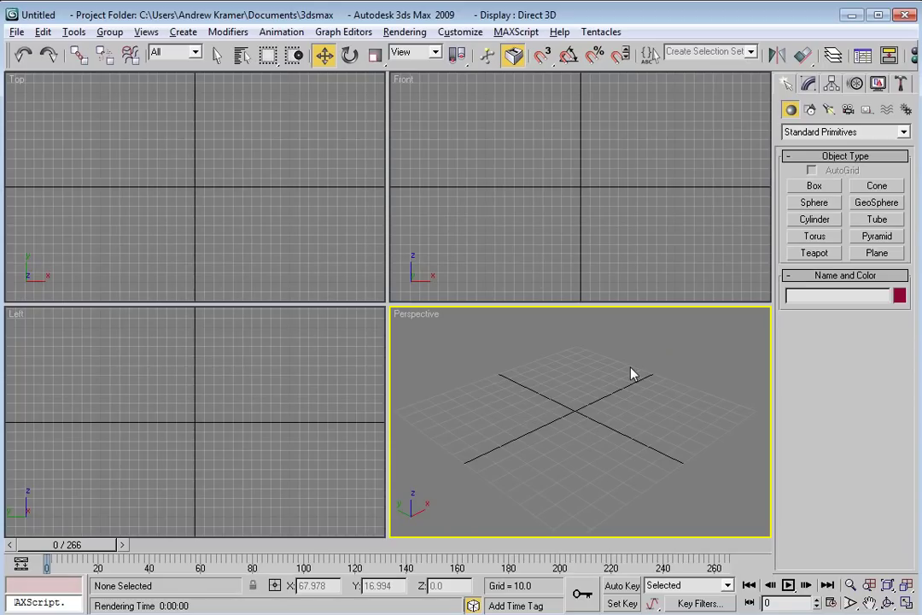
Switch to 3ds Max and load the exported .ms script into the Perspective viewport to bring in the camera and reference null
key("alt+Tab")
left_click_drag(674, 511, 555, 359)
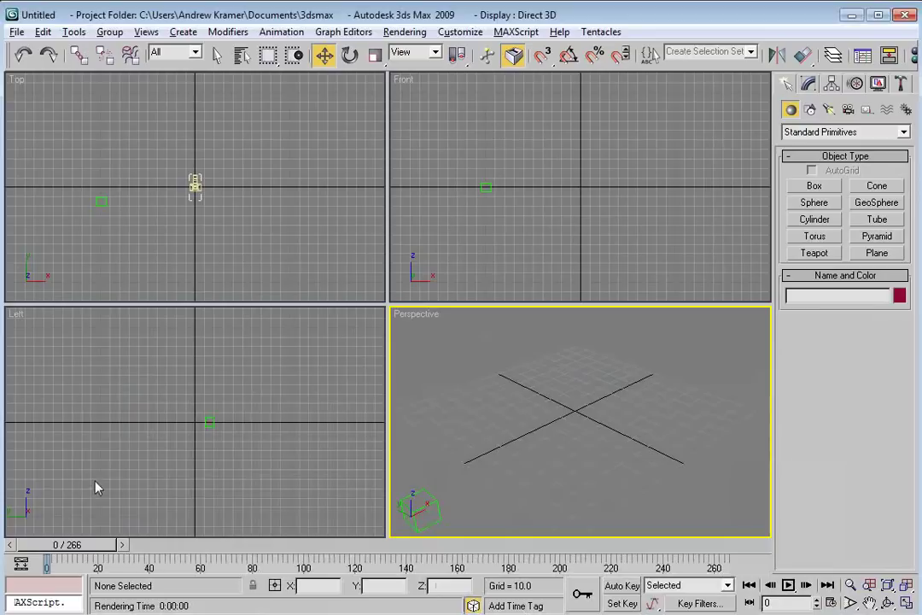
scroll(545, 422, "down", 10)
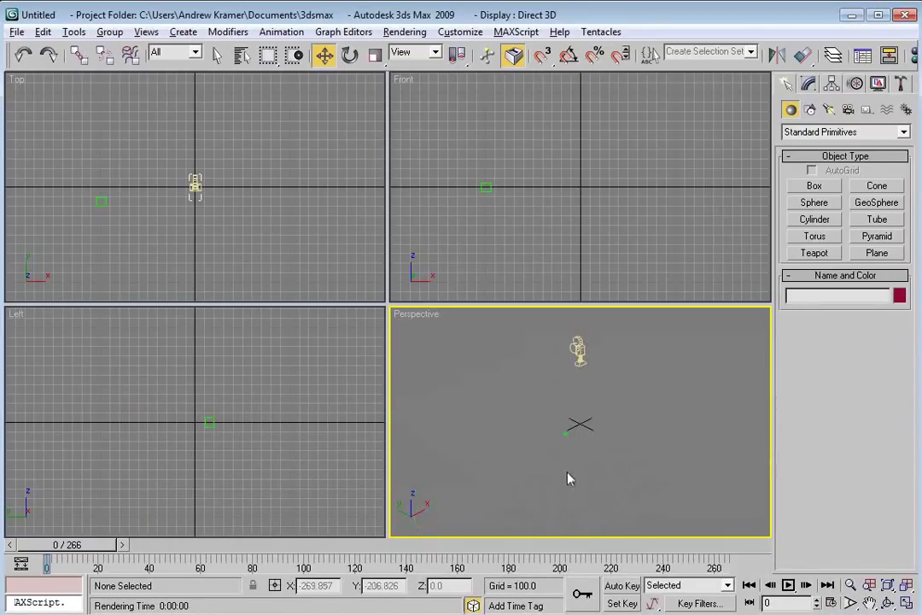
middle_click_drag(539, 400, 587, 397)
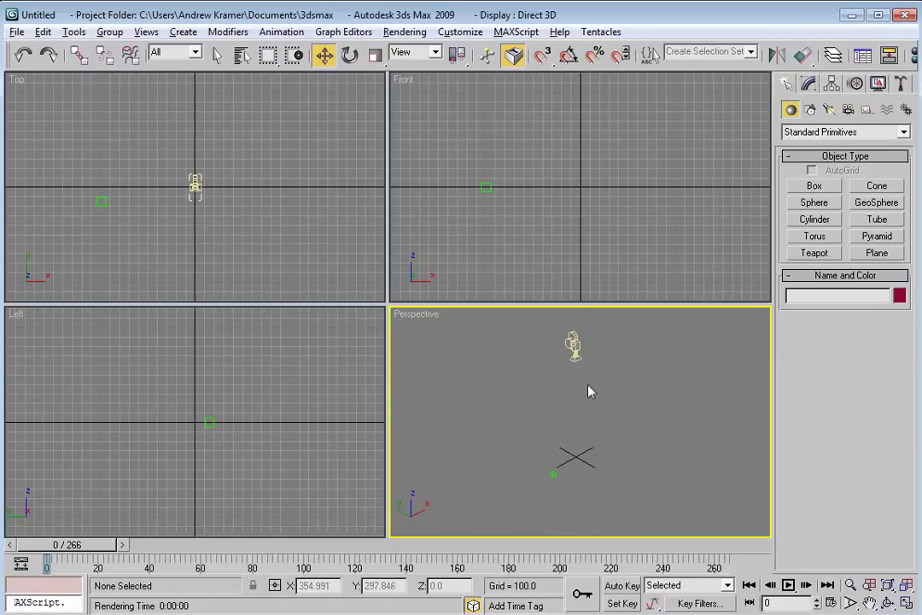
Create a dummy helper around the world origin in the Perspective viewport
left_click(868, 111)
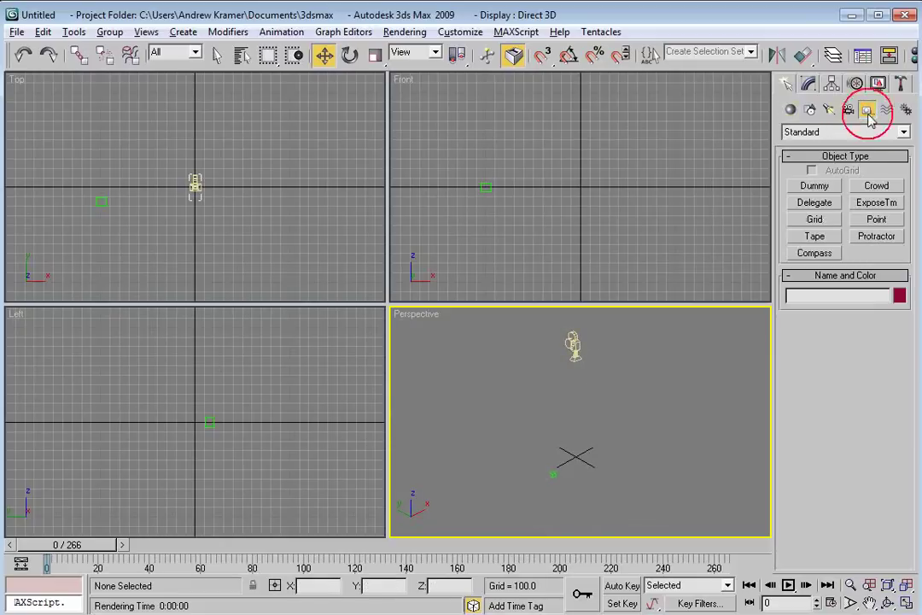
left_click(817, 185)
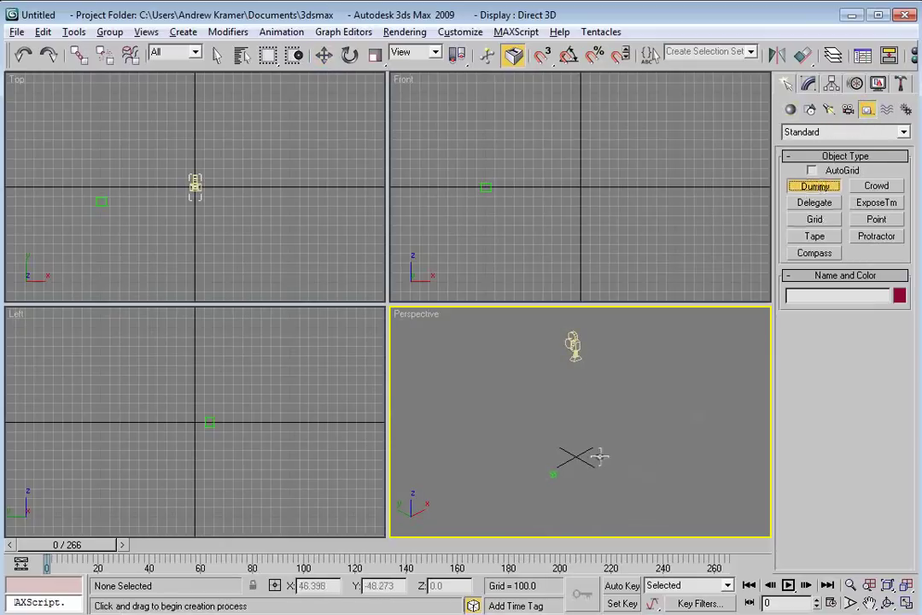
scroll(574, 412, "up", 3)
scroll(573, 412, "up", 4)
left_click_drag(560, 417, 601, 456)
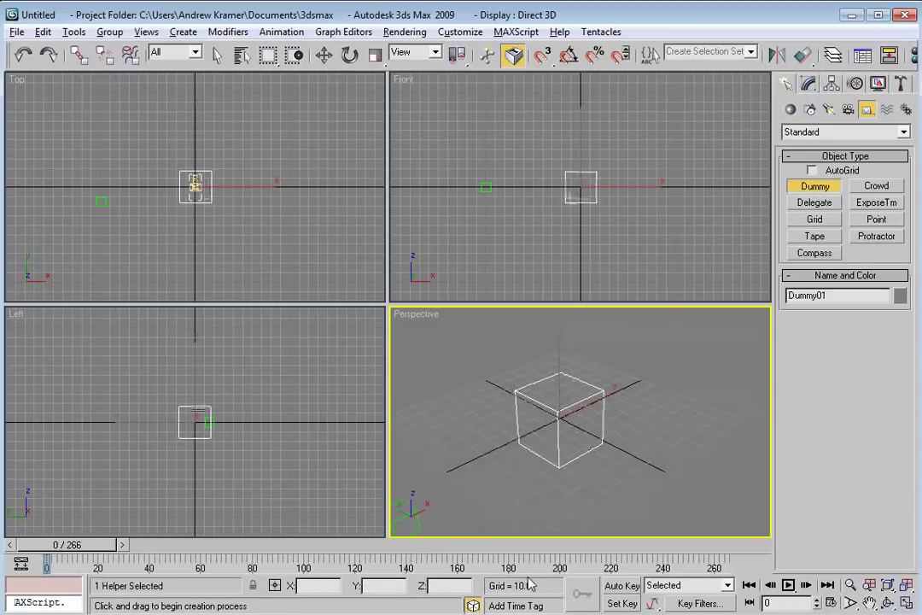
Set the dummy helper's X and Y position to 0 to centre it on the world origin
key("w")
double_click(327, 584)
type("0")
key("Tab")
type("0")
key("Tab")
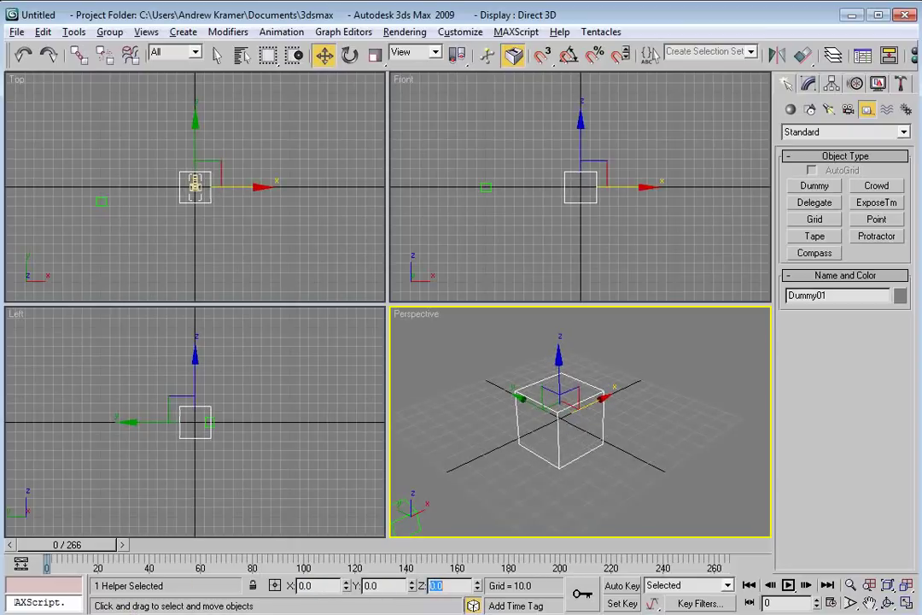
Select the imported camera and the small reference null, and link both to the dummy helper as their parent
scroll(550, 440, "down", 5)
left_click(576, 316)
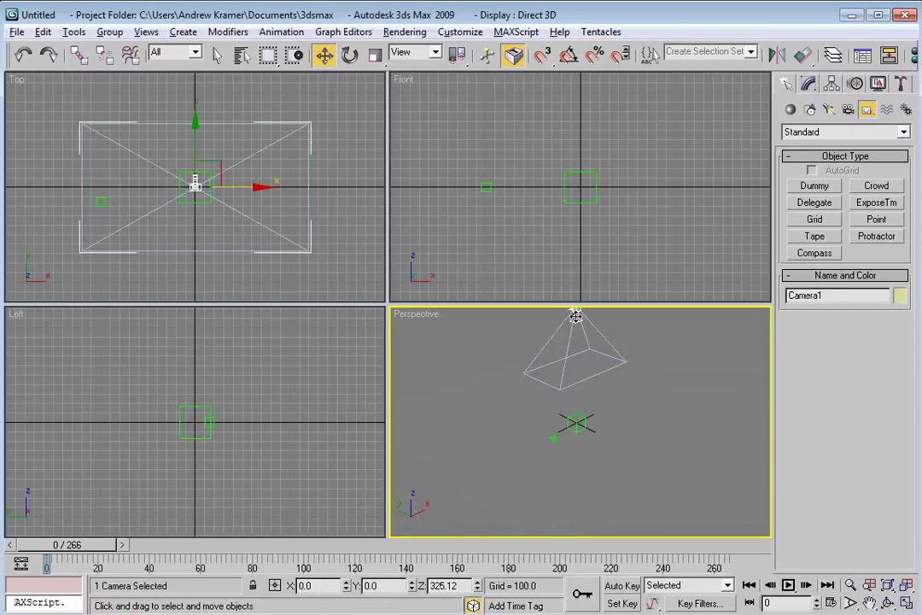
left_click(552, 441, "ctrl")
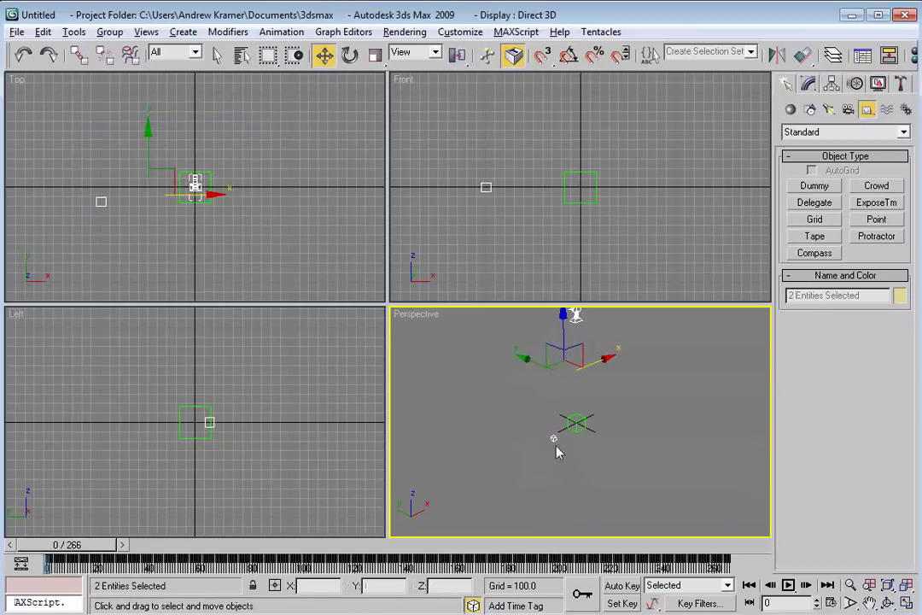
left_click(78, 58)
scroll(597, 207, "down", 3)
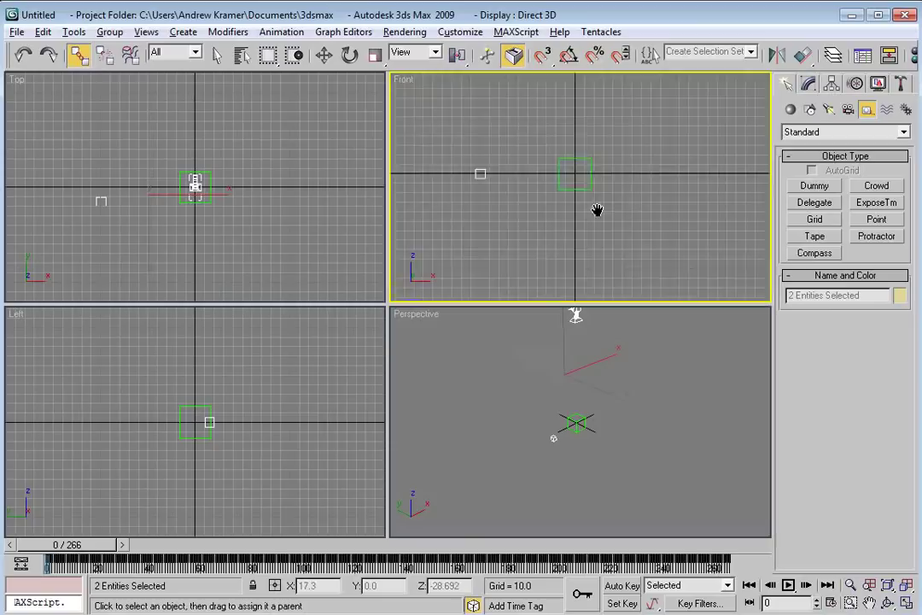
left_click_drag(494, 175, 560, 183)
left_click(560, 182)
Select only the dummy helper for rotation and enable angle snap
right_click(557, 185)
left_click(575, 199)
right_click(572, 177)
left_click(580, 200)
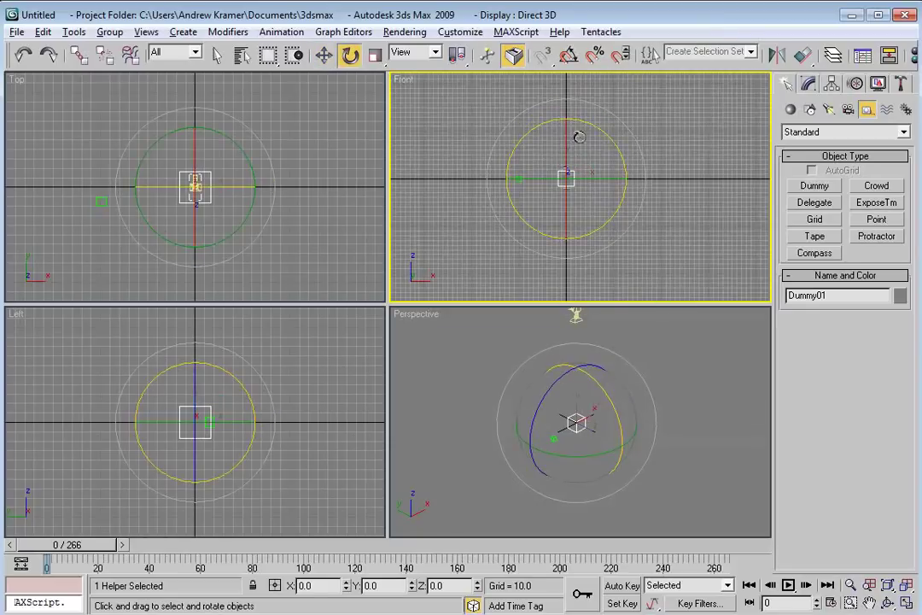
left_click(568, 55)
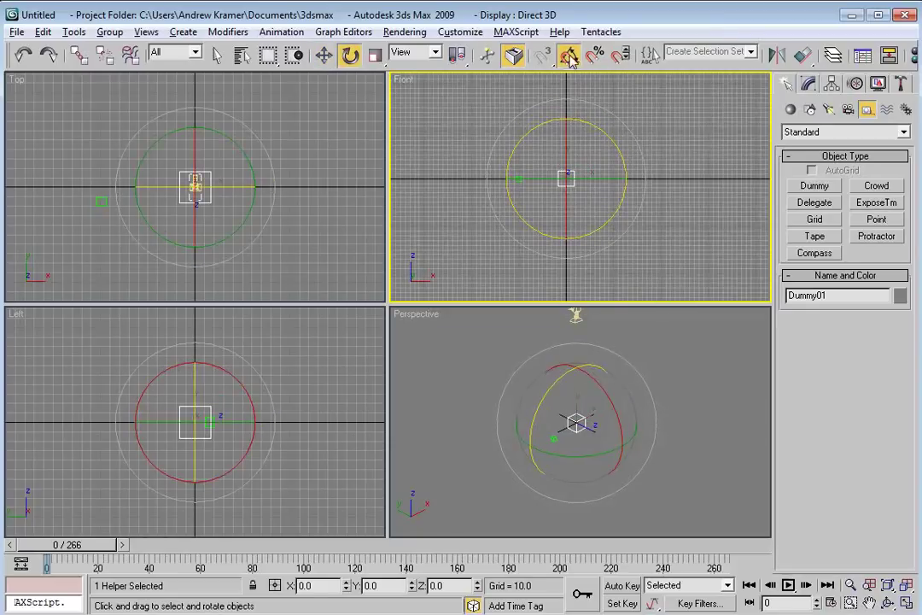
Rotate the dummy with angle snap until the linked camera points horizontally, in line with the Front view, and inspect the linked objects
left_click(579, 433)
left_click_drag(603, 372, 606, 403)
left_click_drag(615, 333, 670, 484)
left_click_drag(626, 453, 530, 380)
key("w")
left_click(595, 439)
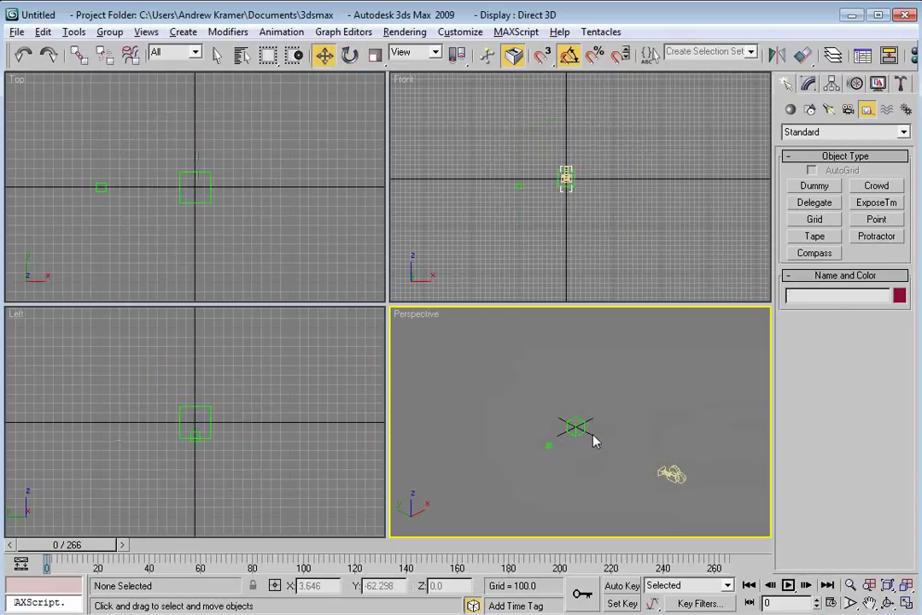
key("alt+w")
scroll(478, 391, "up", 4)
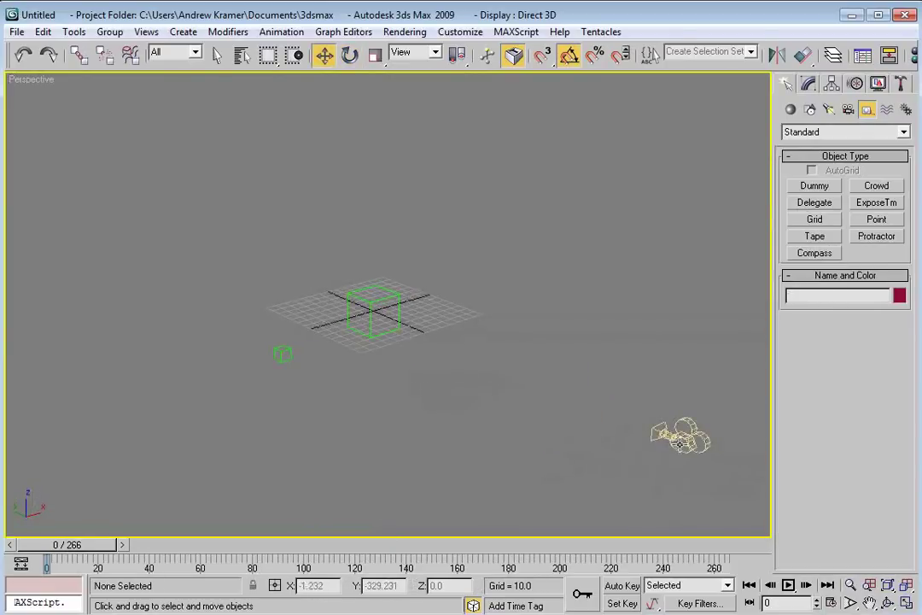
middle_click_drag(354, 277, 356, 379, "alt")
key("alt+w")
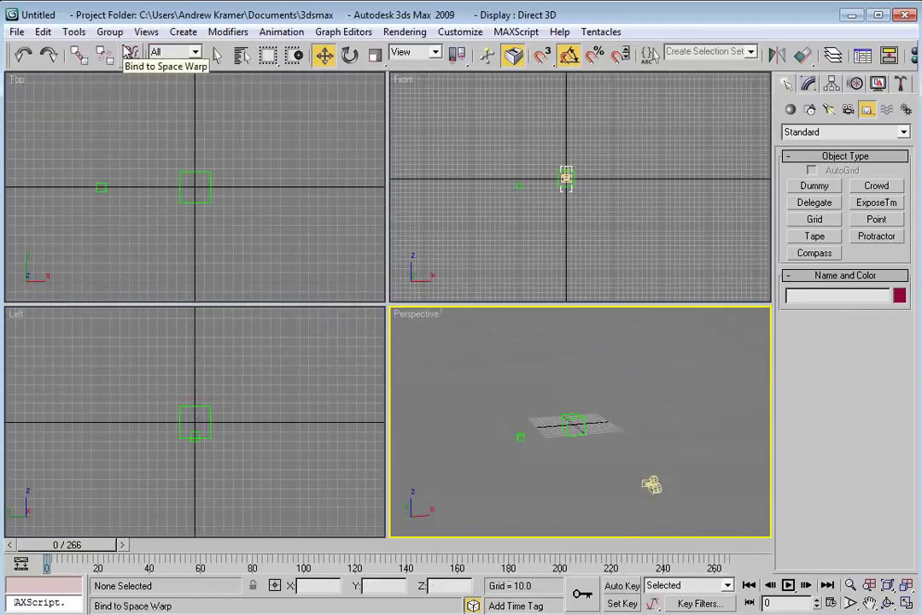
Load the Sam_JPG_00000.jpg image sequence as the Perspective viewport background with Animate Background enabled
left_click(147, 34)
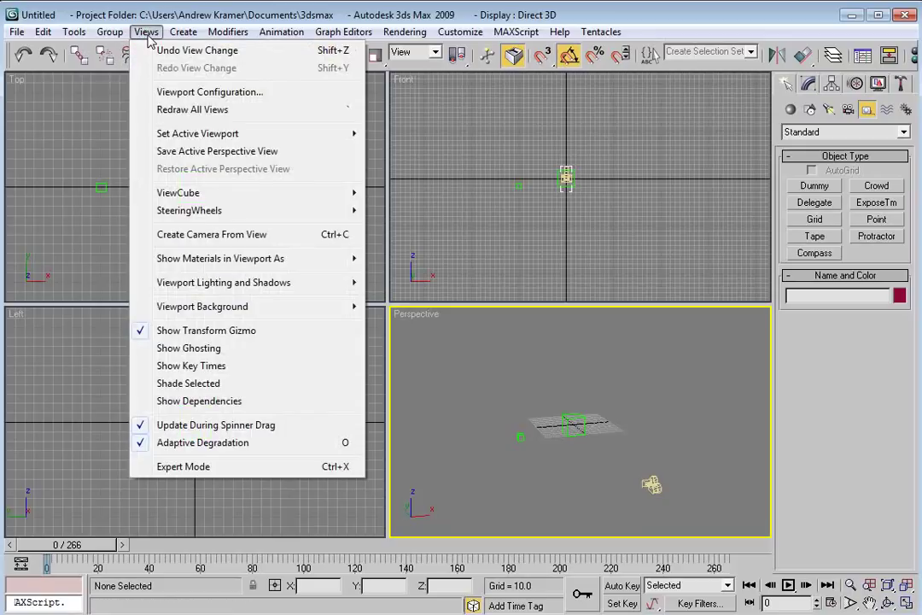
mouse_move(205, 306)
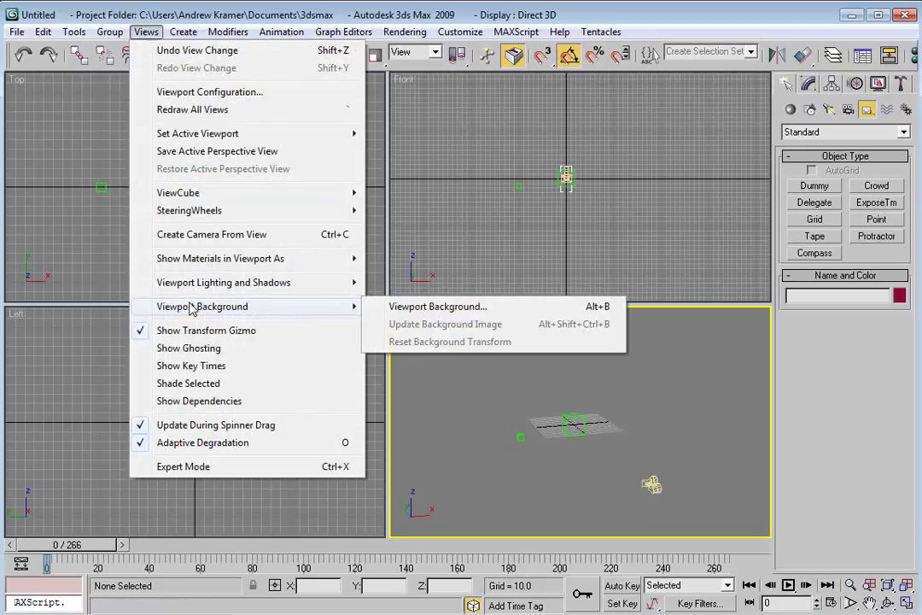
left_click(416, 309)
left_click(358, 176)
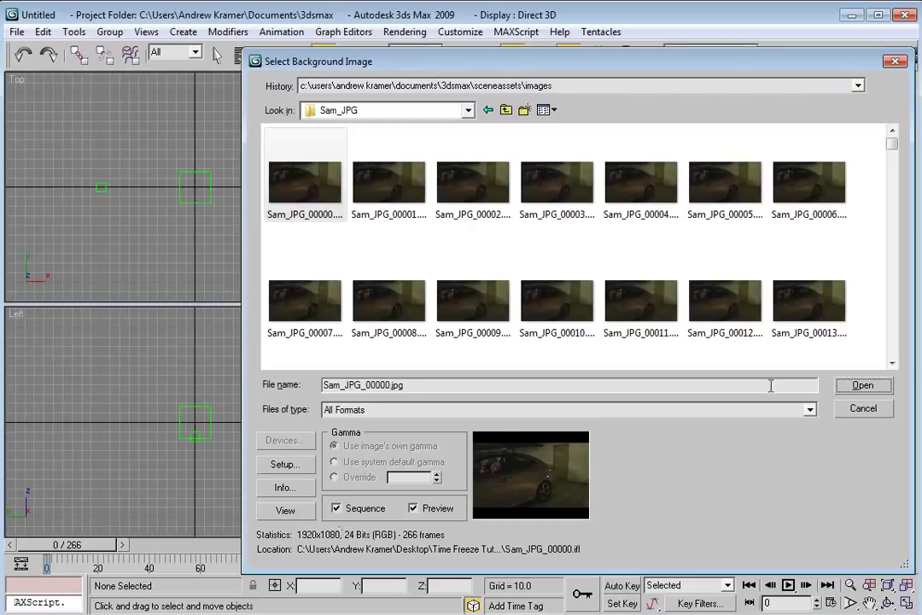
left_click(859, 386)
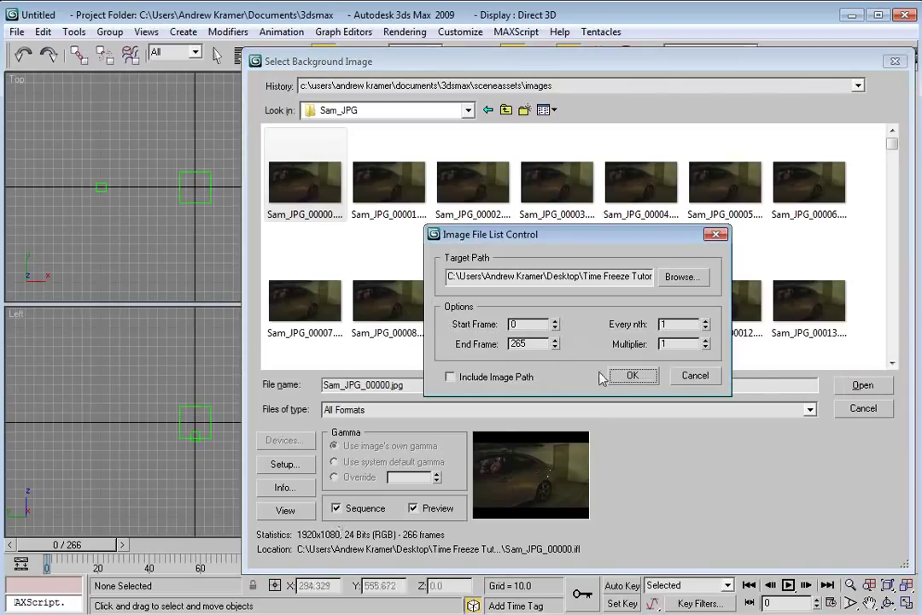
left_click(632, 377)
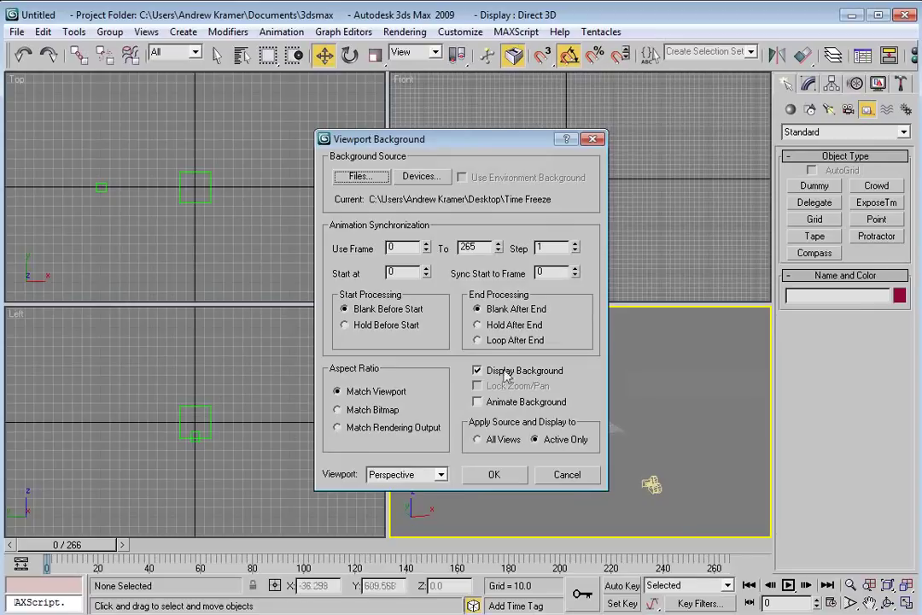
left_click(478, 403)
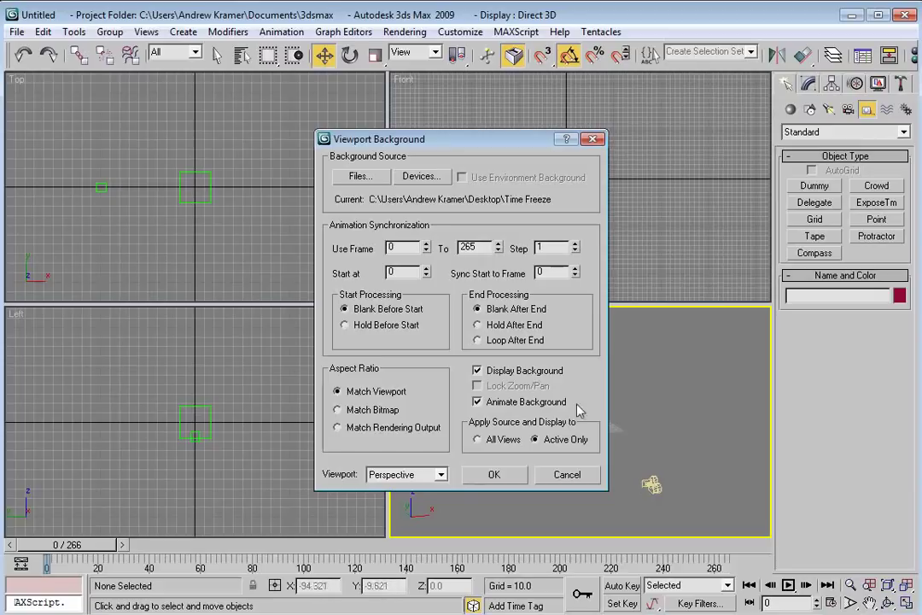
left_click(493, 474)
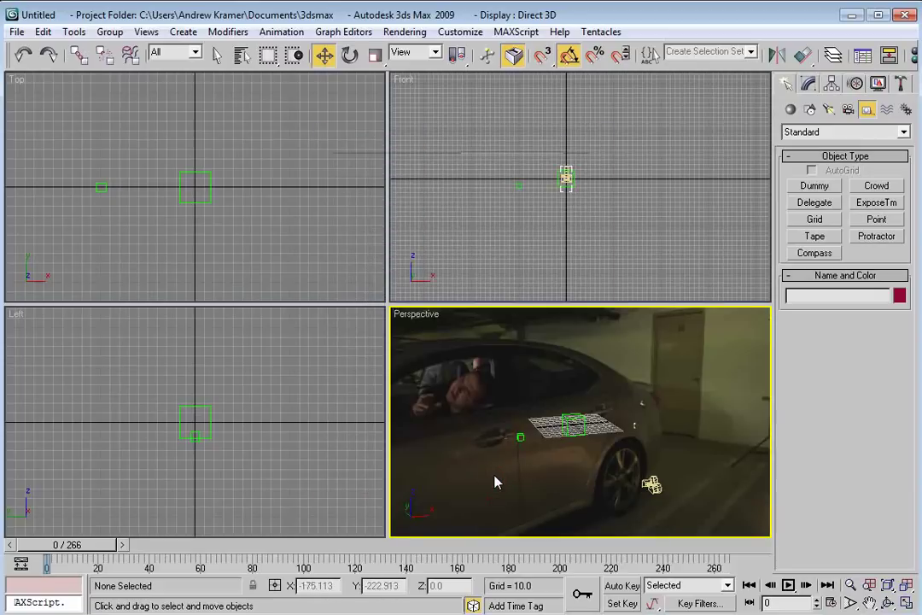
Assign the mental ray Renderer as the production renderer in the render setup
left_click_drag(727, 63, 488, 56)
left_click(853, 55)
scroll(491, 282, "down", 6)
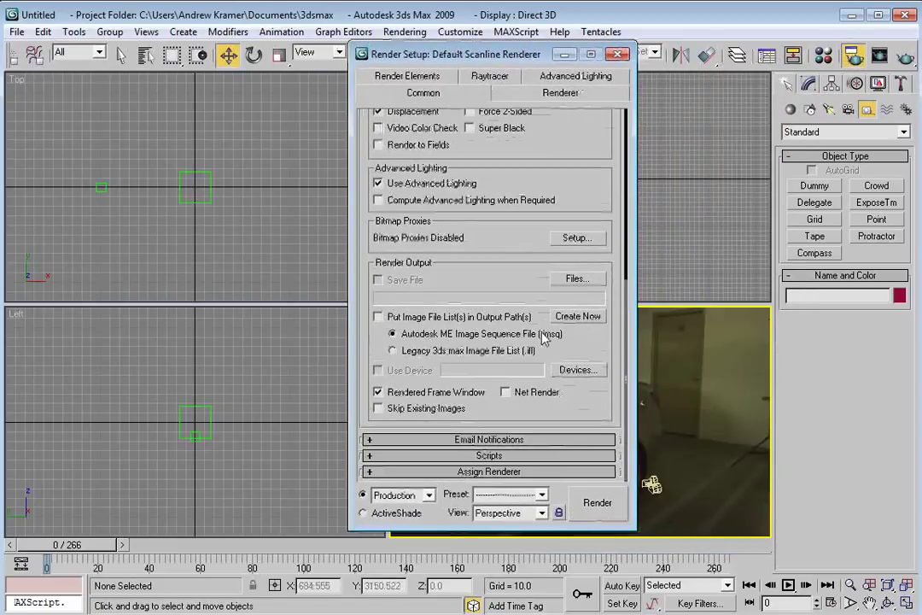
left_click(492, 475)
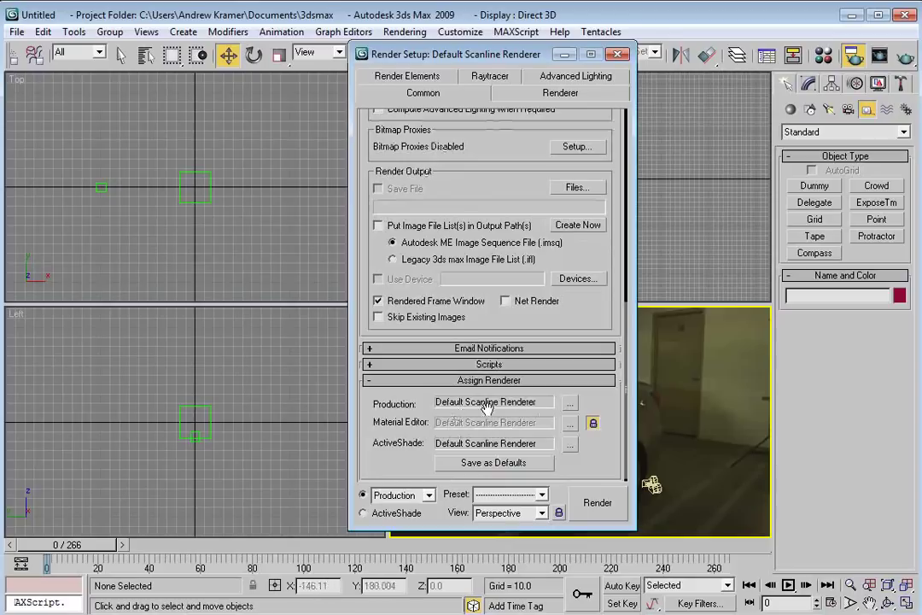
left_click(569, 402)
left_click(436, 187)
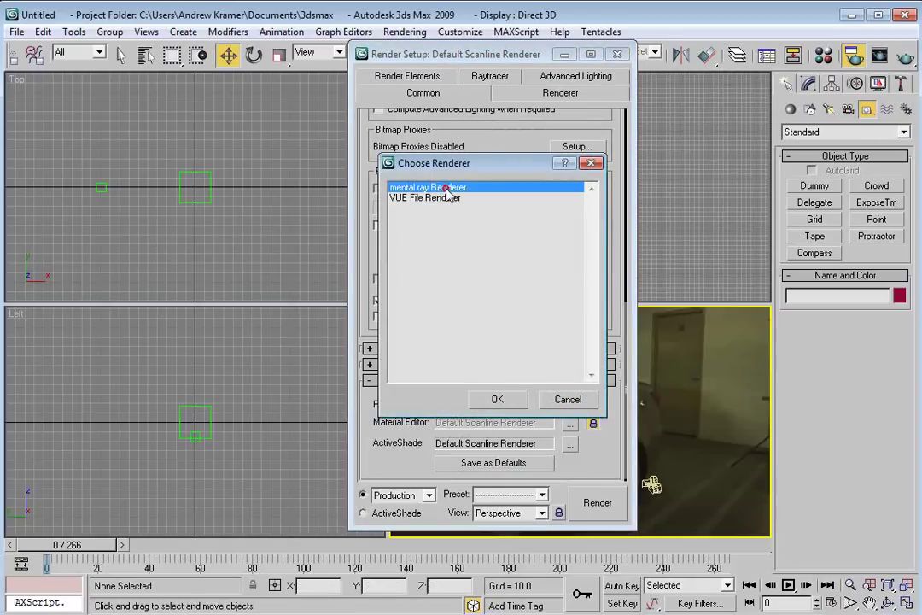
left_click(498, 399)
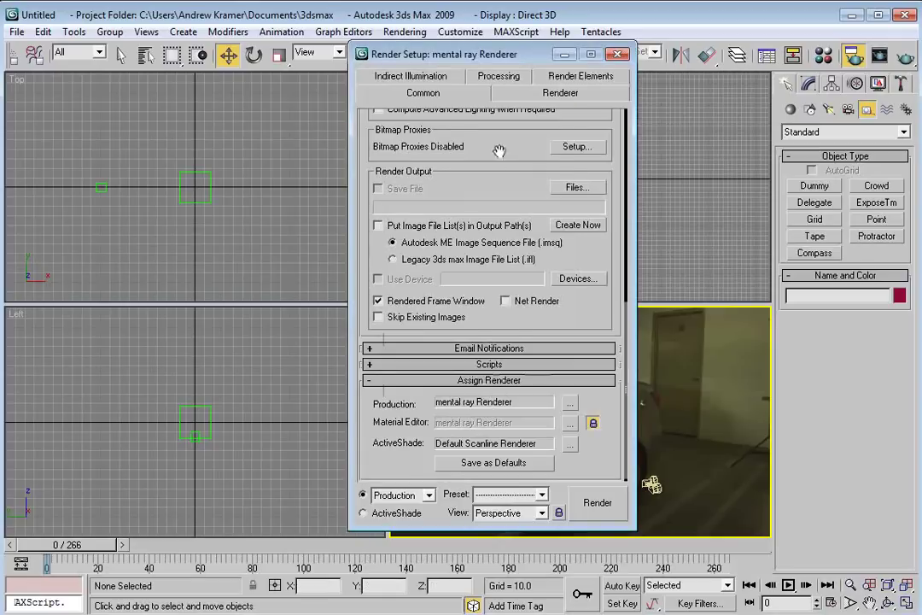
Set the render output size to the HDTV (video) preset at 1920 x 1080
scroll(420, 170, "up", 5)
left_click(419, 164)
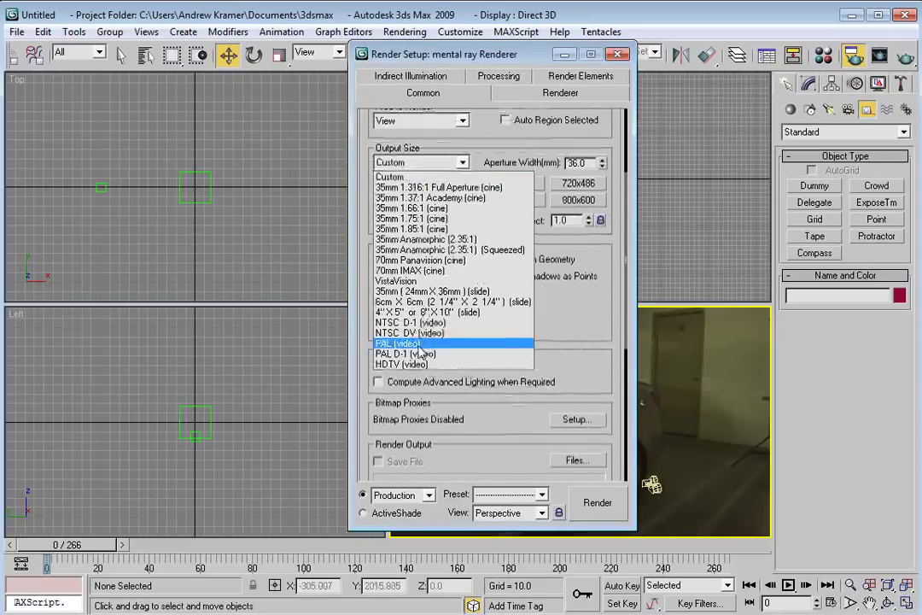
left_click(401, 363)
left_click_drag(540, 350, 583, 389)
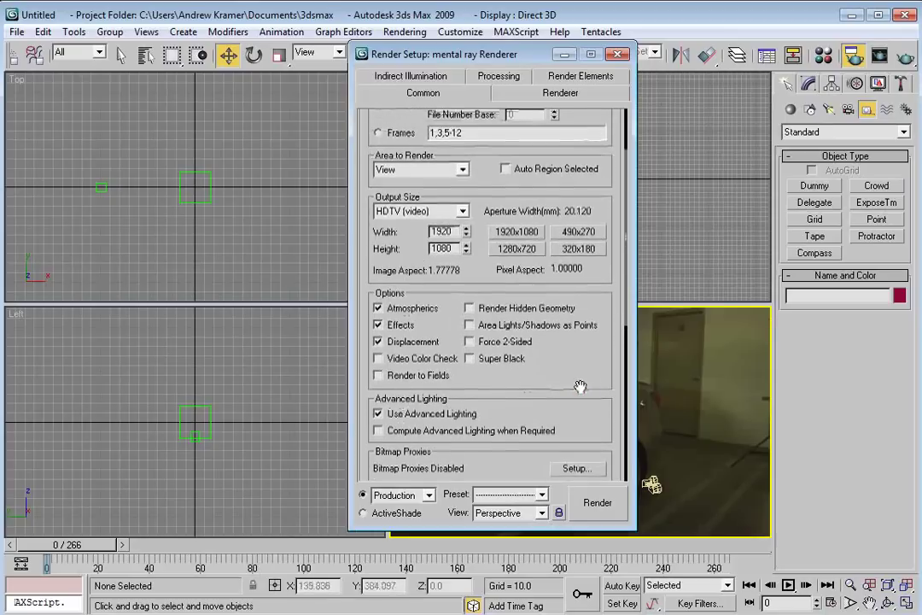
Set the render output size to 1280 x 720, show the safe frame in the Perspective viewport, and enlarge that viewport slightly
left_click(527, 250)
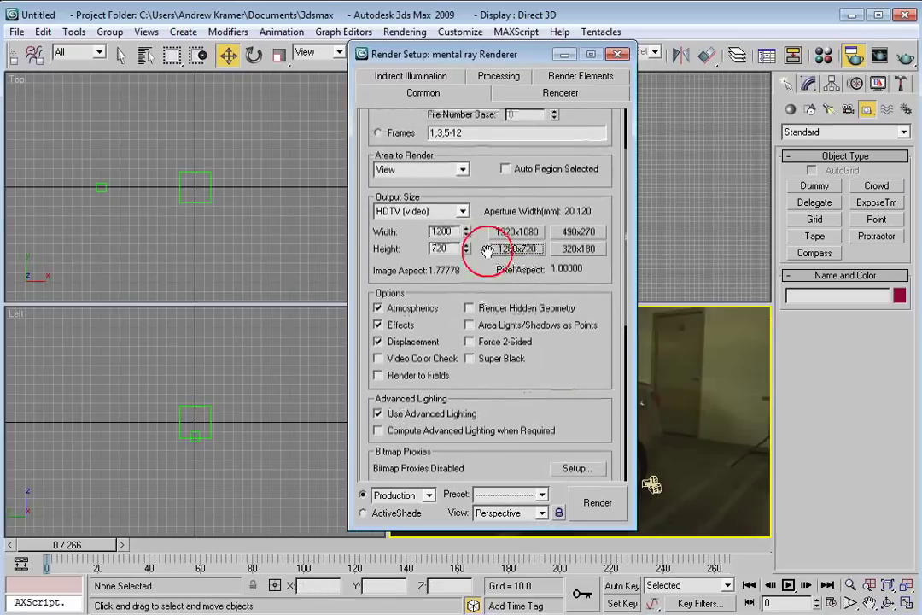
left_click(617, 53)
right_click(403, 313)
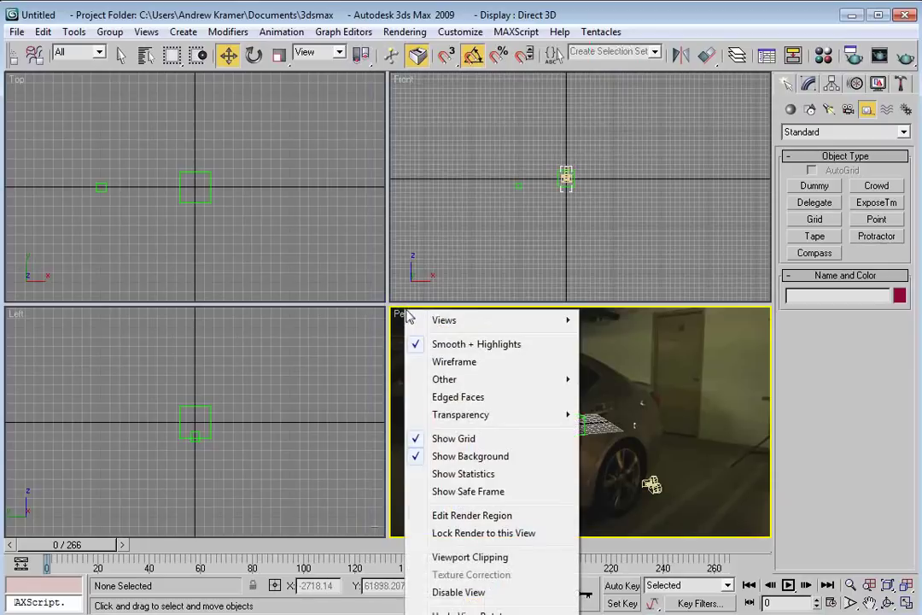
left_click(486, 495)
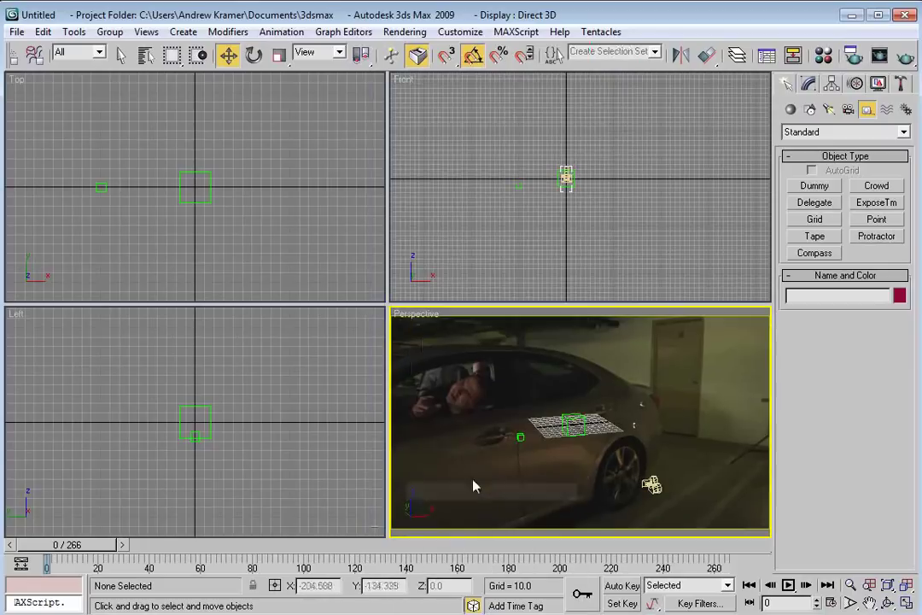
mouse_move(389, 305)
left_mouse_down()
mouse_move(395, 210)
mouse_move(390, 288)
left_mouse_up()
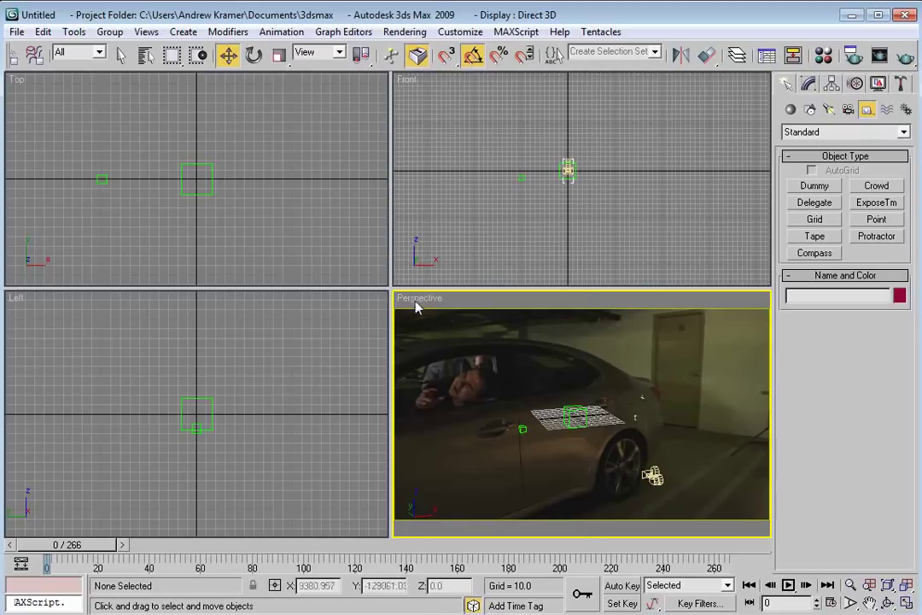
Switch the Perspective viewport to the Camera1 view and scrub to frame 12 to check the camera against the footage
right_click(419, 299)
mouse_move(572, 308)
left_click(621, 309)
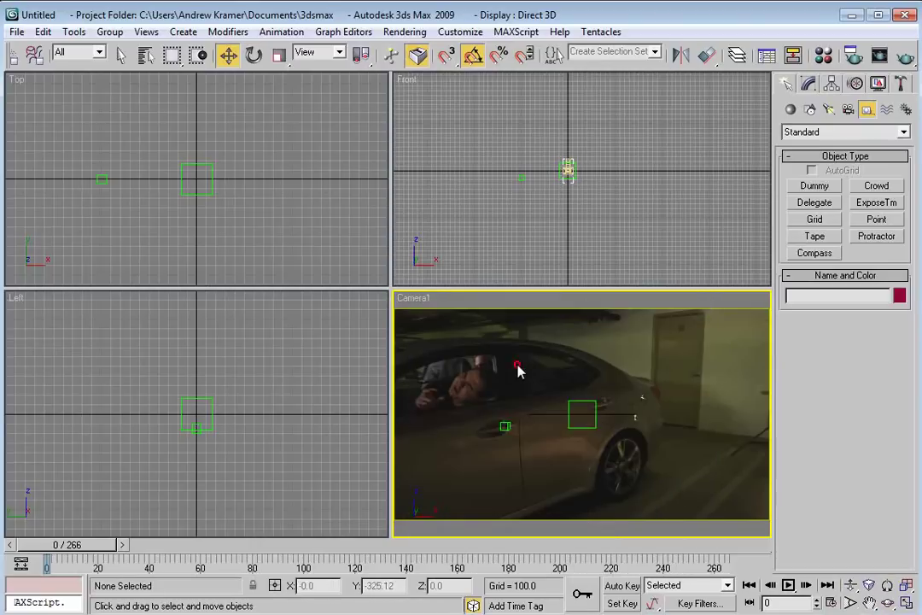
left_click_drag(82, 545, 105, 541)
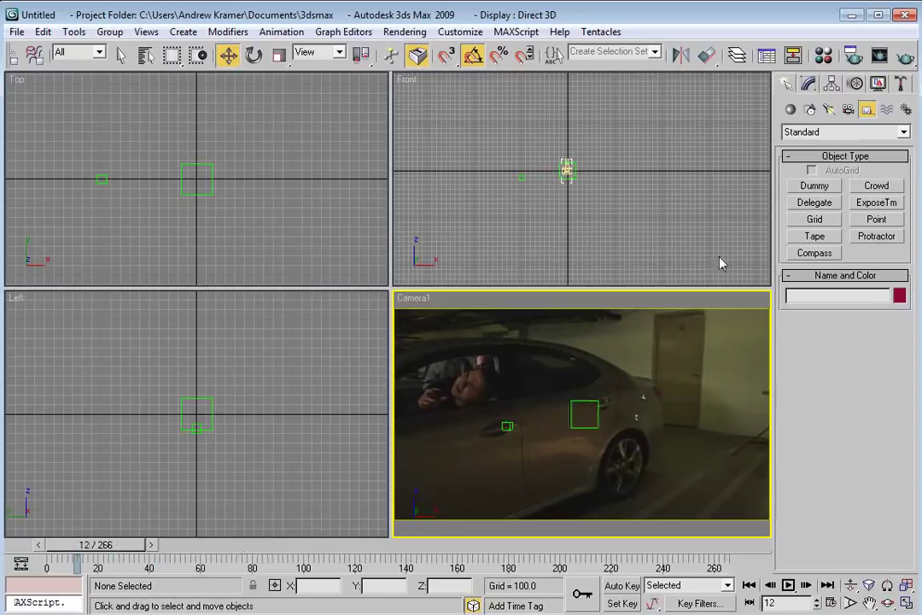
Draw a closed five-point, diamond-like glass shard with the Line tool in the maximized Front view, on the positive X side of the camera
scroll(567, 189, "up", 10)
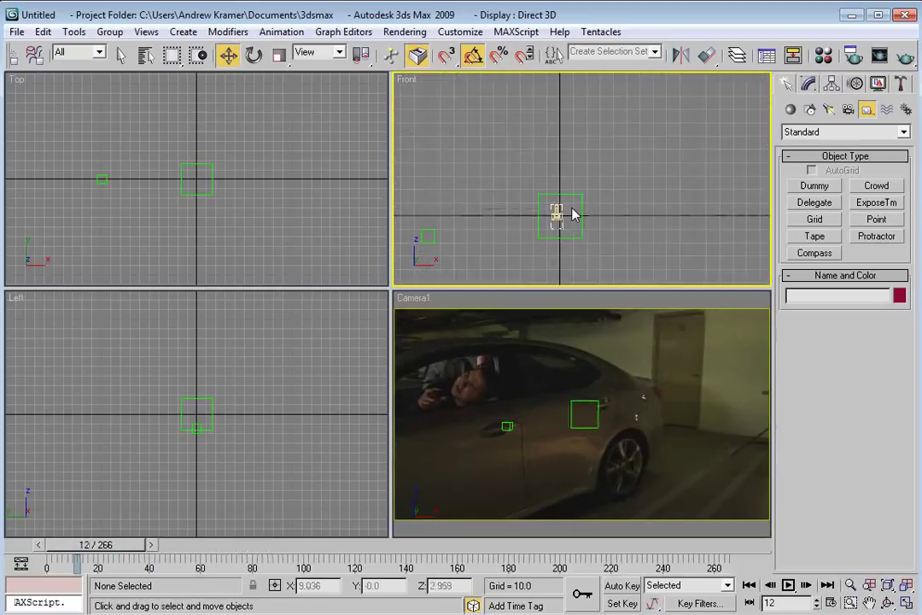
scroll(541, 212, "down", 3)
scroll(607, 191, "up", 4)
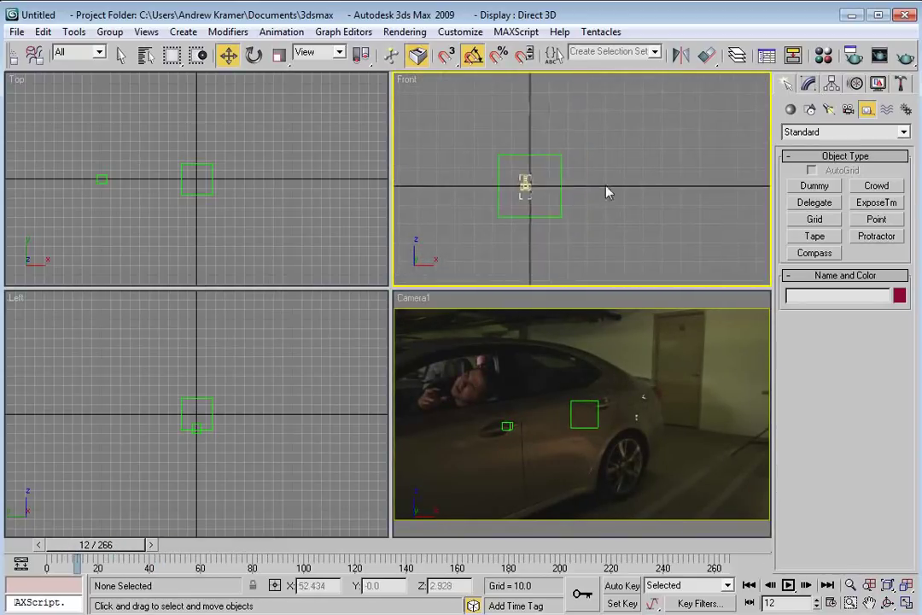
middle_click_drag(578, 205, 620, 197)
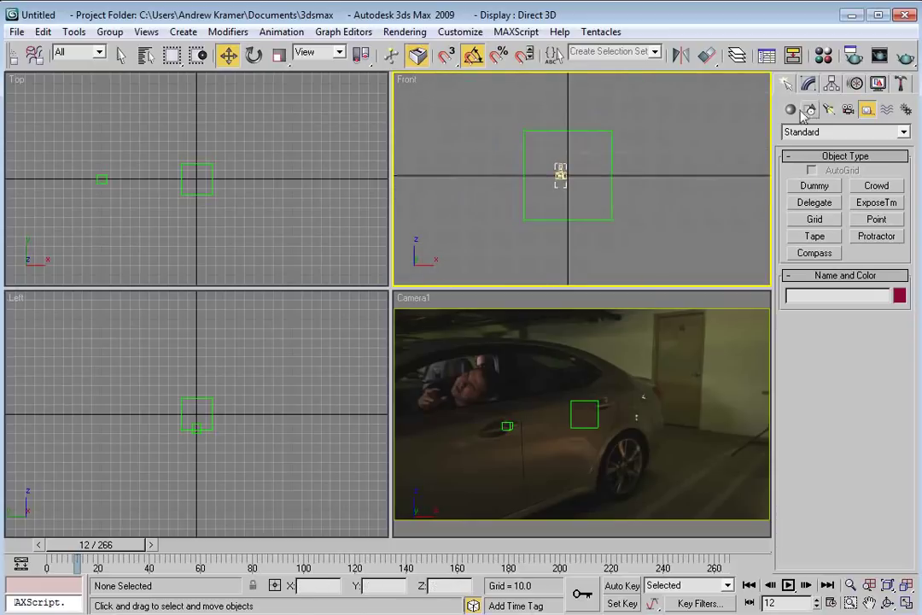
left_click(810, 110)
left_click(813, 198)
scroll(558, 207, "down", 2)
middle_click_drag(598, 208, 613, 178)
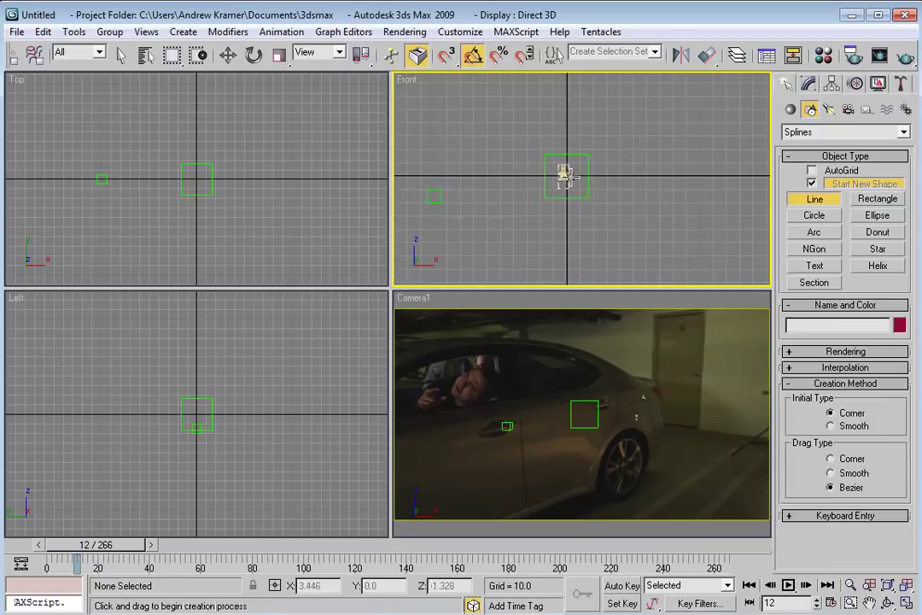
middle_click_drag(587, 209, 570, 191)
key("alt+w")
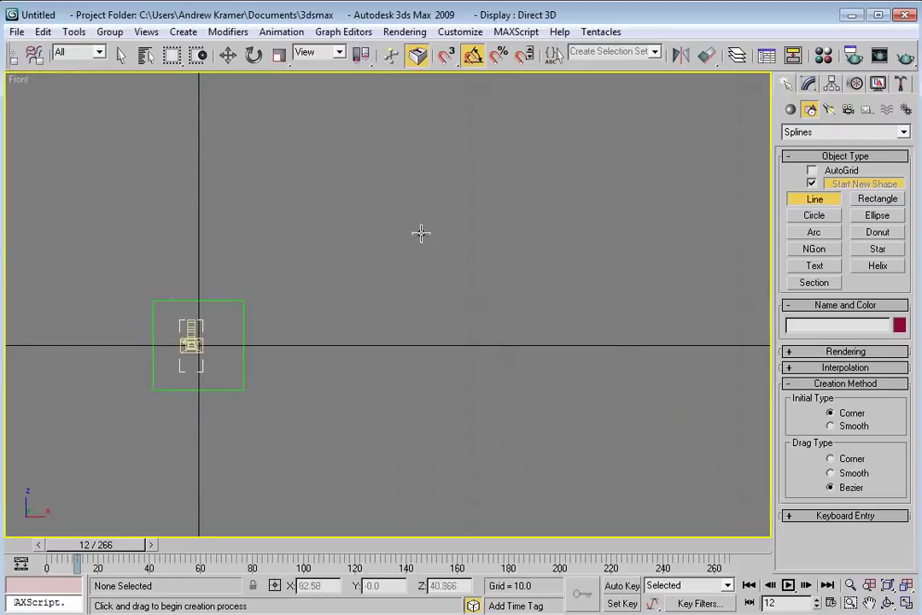
middle_click_drag(420, 232, 438, 242)
left_click(388, 284)
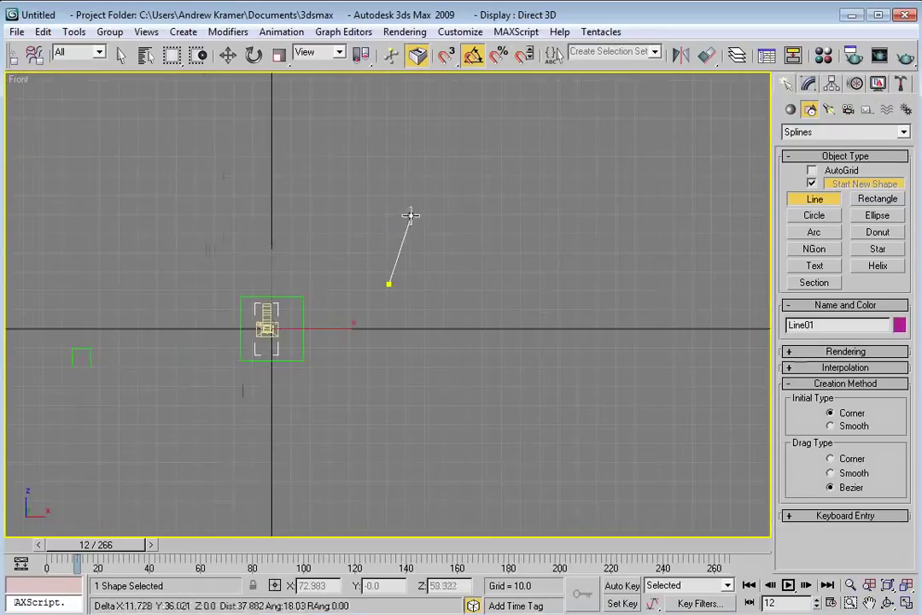
left_click(413, 216)
left_click(428, 244)
left_click(457, 284)
left_click(432, 345)
left_click(389, 284)
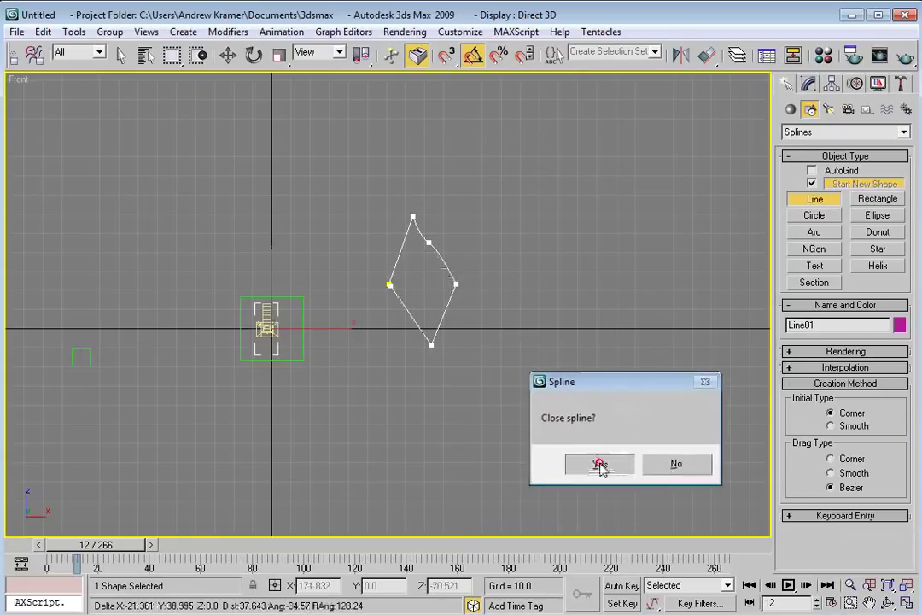
left_click(595, 464)
Draw three more closed, irregular shard outlines of different sizes around the first one in the Front view
left_click(507, 190)
left_click(492, 198)
left_click(492, 226)
left_click(502, 226)
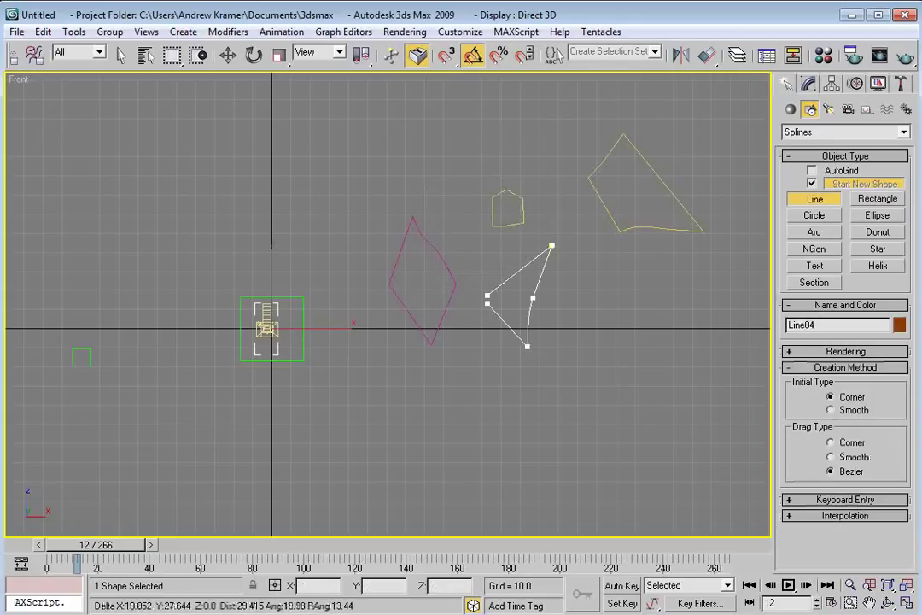
left_click(549, 245)
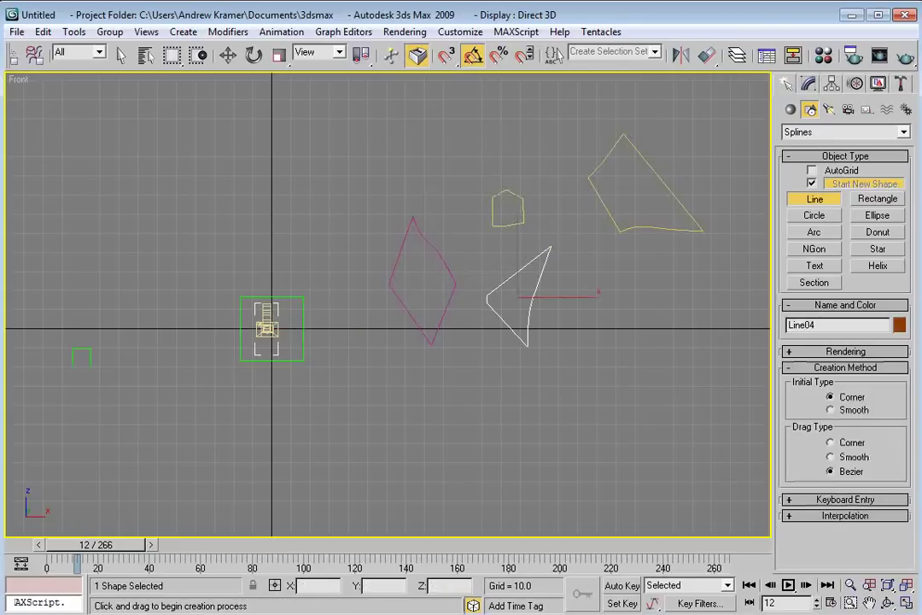
key("w")
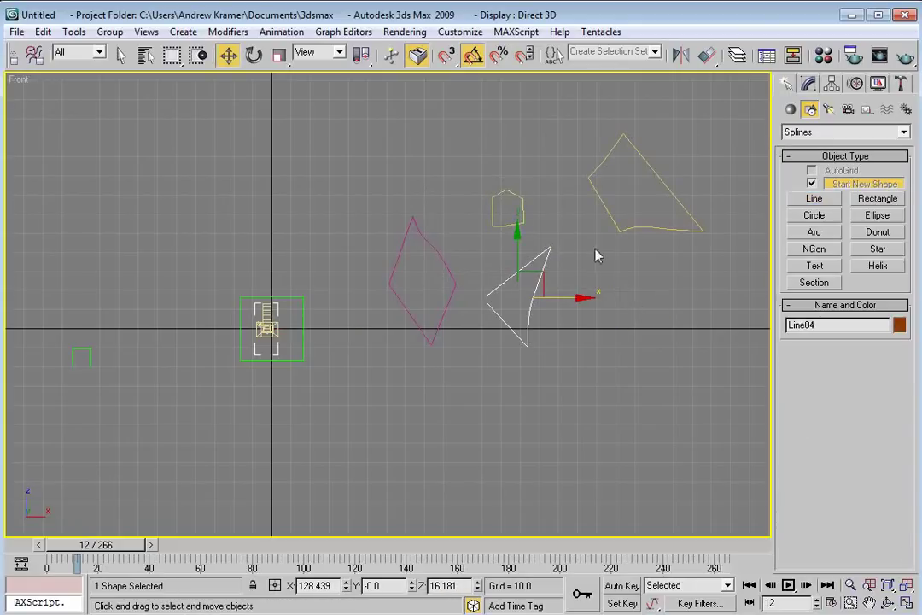
Attach Line01, Line02 and Line03 to Line04 with Attach Multiple so the shards form one shape
middle_click_drag(596, 254, 579, 274)
left_click(525, 290)
left_click(519, 282)
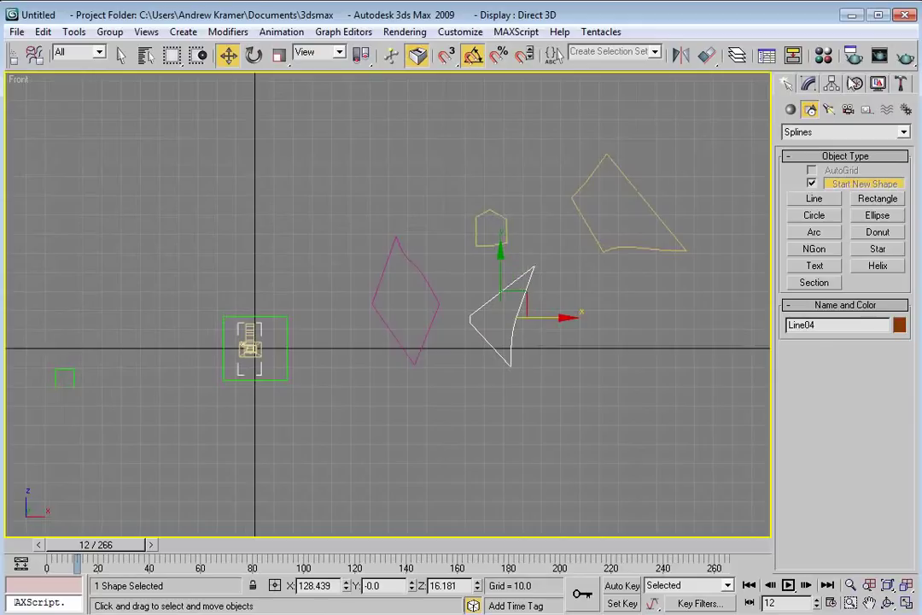
left_click(809, 84)
left_click_drag(895, 473, 835, 367)
left_click(810, 472)
left_click(322, 217)
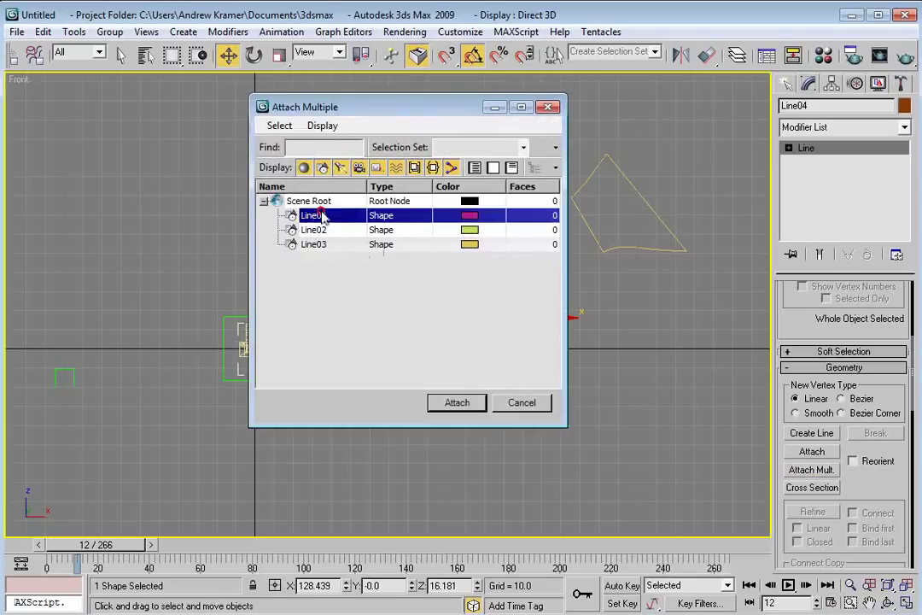
left_click(320, 245, "shift")
left_click(457, 402)
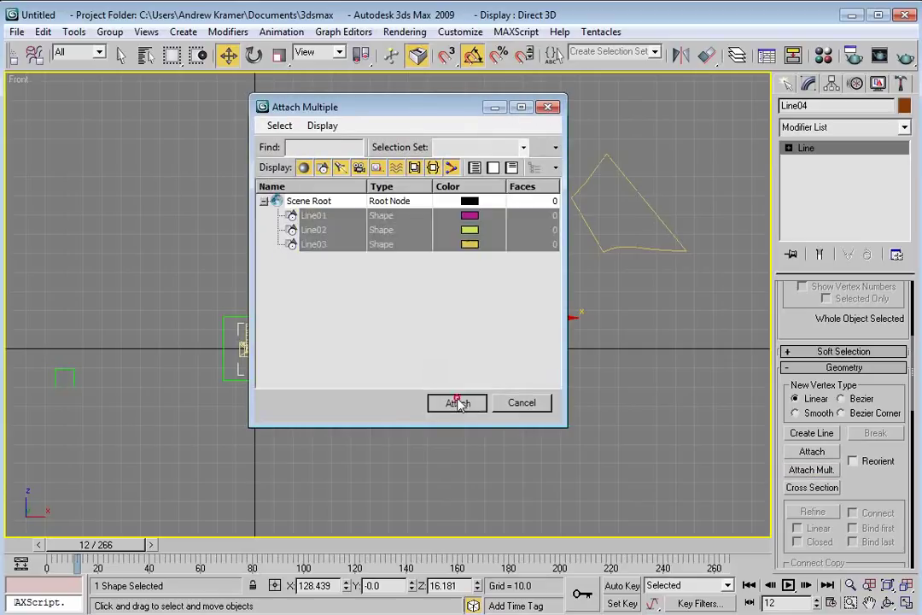
Apply a Bevel modifier to the combined shard shape
left_click_drag(896, 318, 826, 400)
left_click_drag(826, 350, 826, 412)
left_click(869, 128)
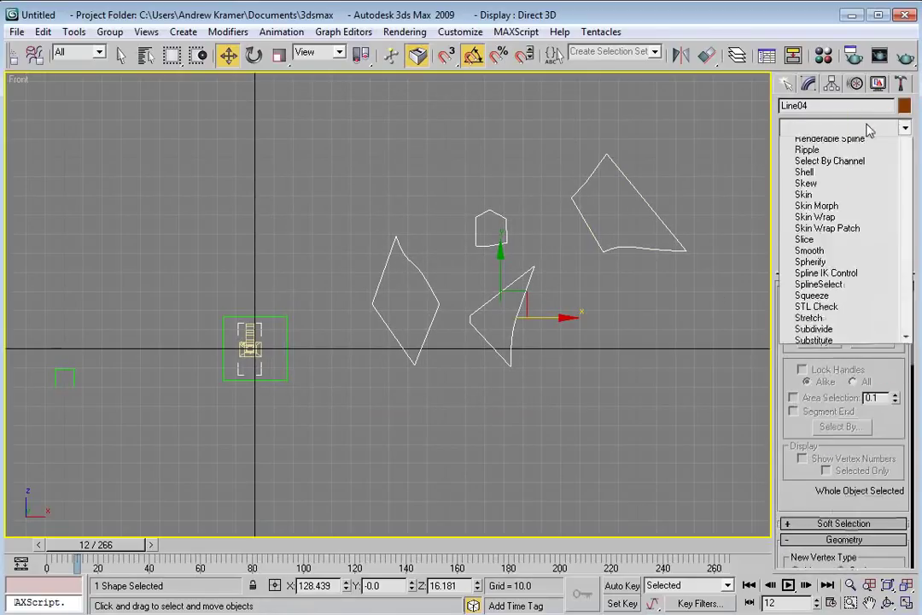
left_click(805, 396)
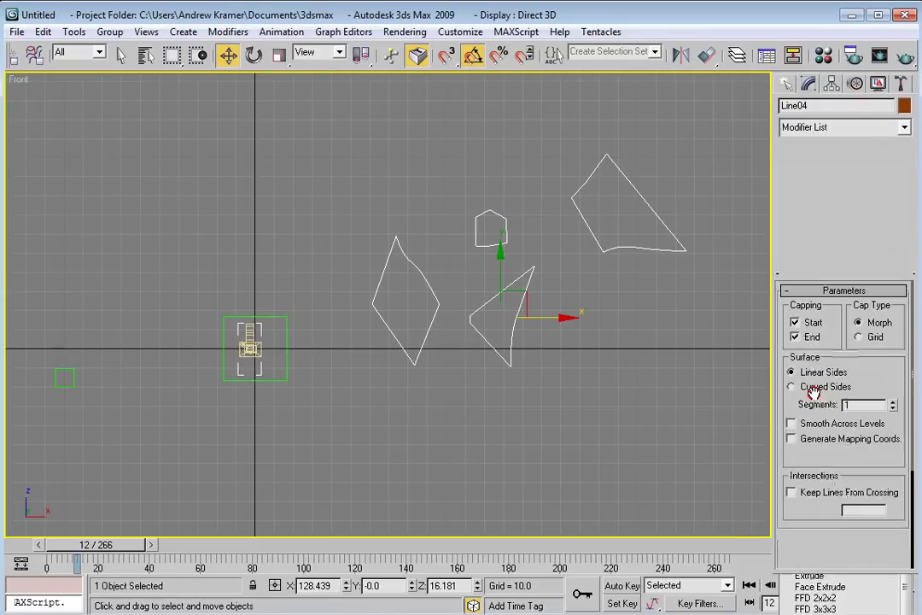
Change the Camera1 viewport to Perspective, frame the shards at an angle, and raise the Bevel Level 1 height to thicken them
key("alt+w")
right_click(604, 410)
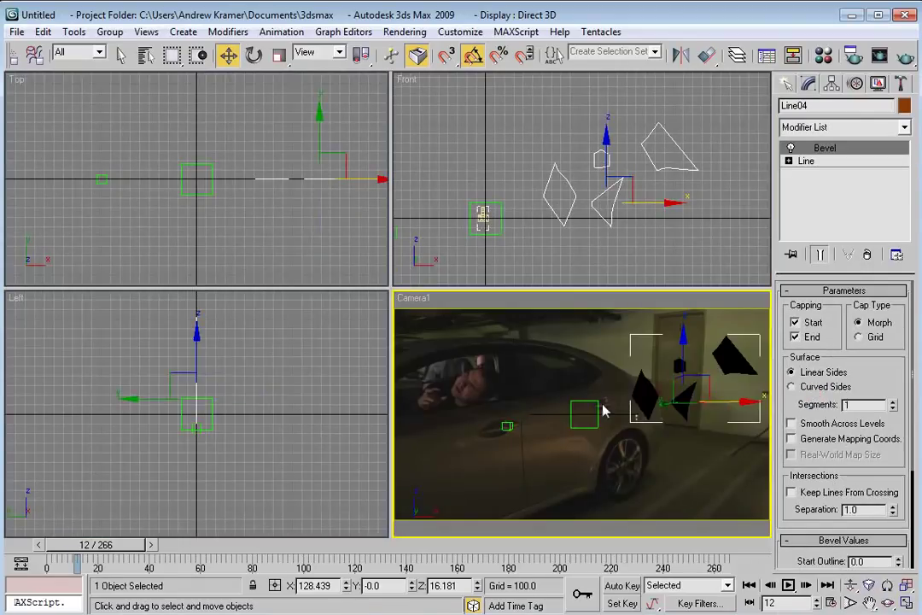
key("p")
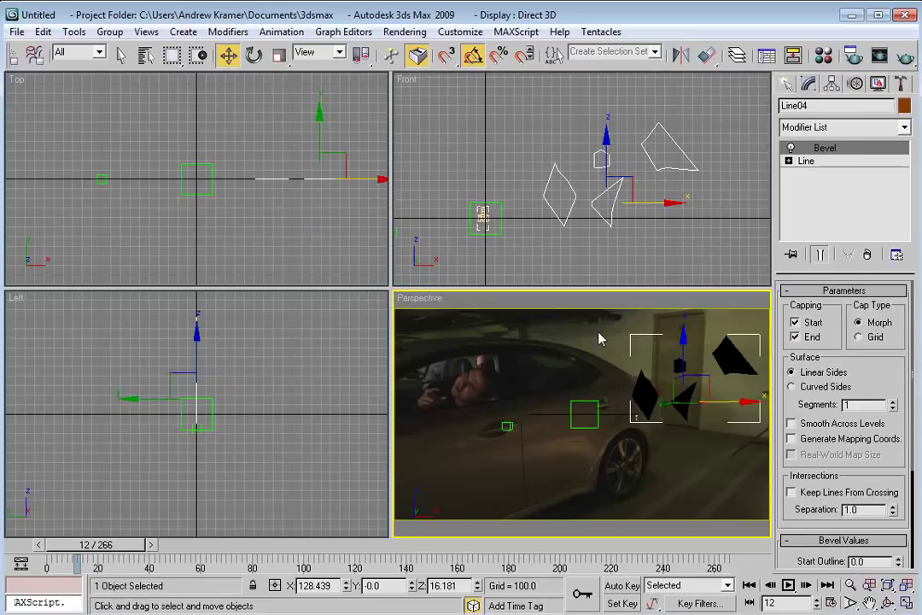
key("z")
middle_click_drag(654, 401, 598, 437, "alt")
left_click_drag(823, 459, 854, 349)
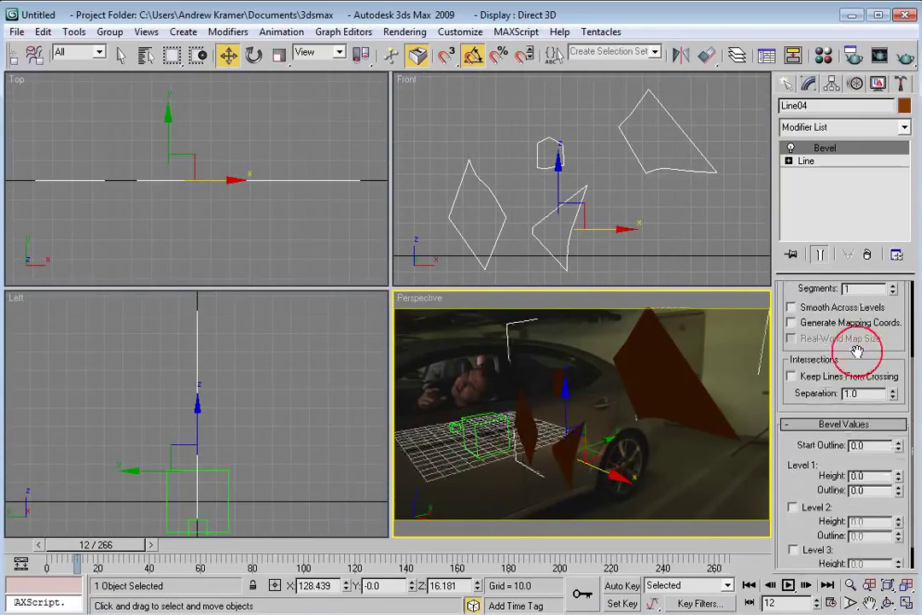
left_click_drag(897, 476, 897, 470)
middle_click_drag(591, 412, 566, 391, "alt")
Return to frame 0 and convert the beveled shards to an Editable Poly
key("Home")
right_click(588, 367)
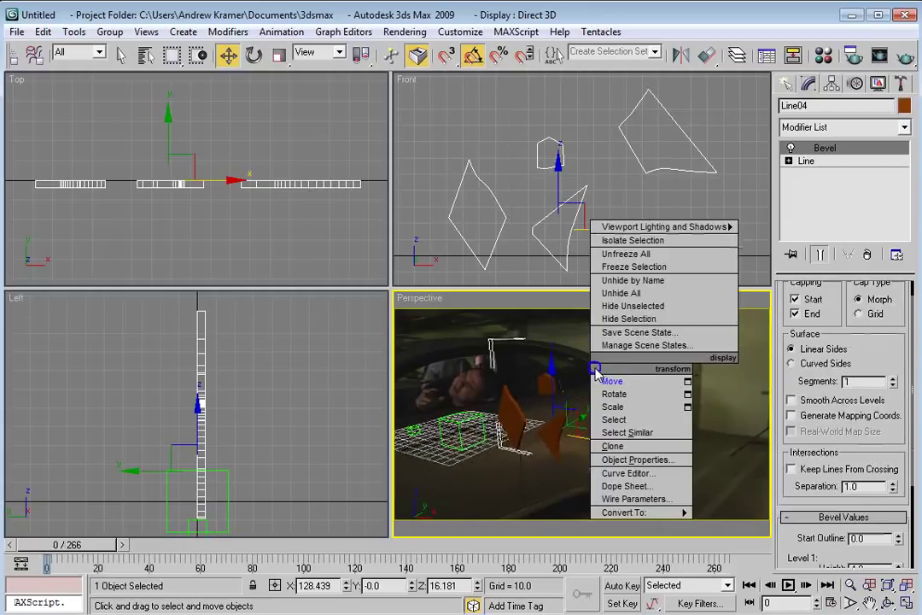
mouse_move(656, 517)
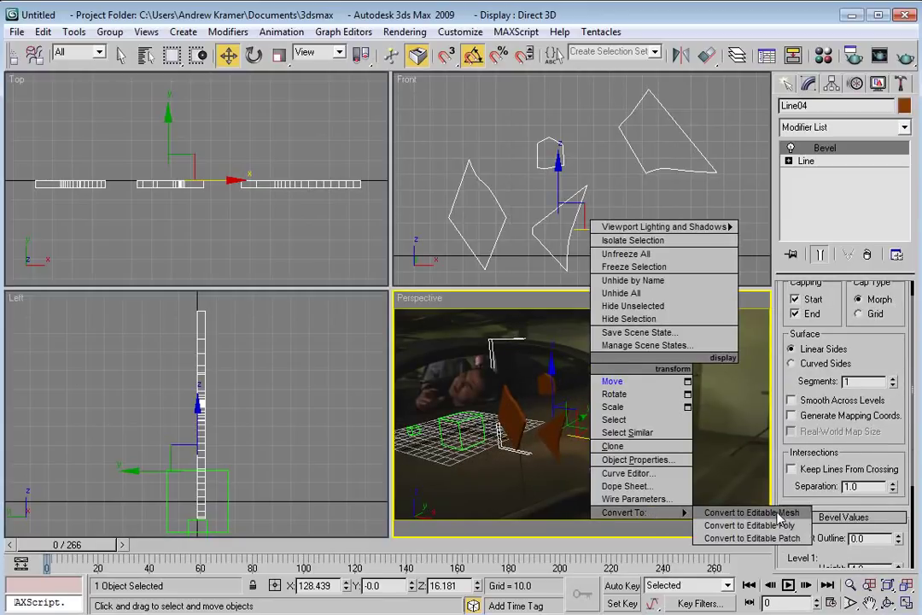
left_click(734, 525)
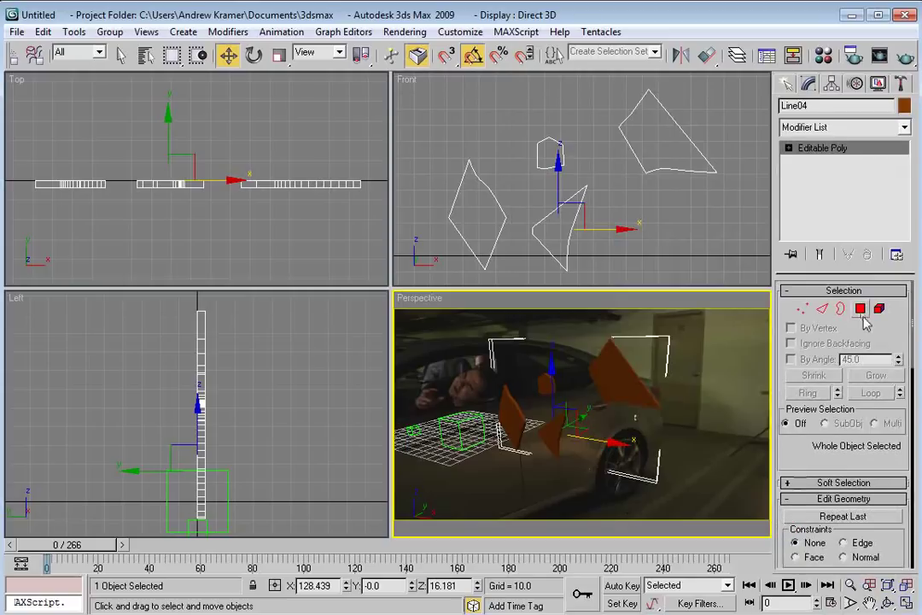
Select all the shards' polygons in the Front view and set their material ID to 1
left_click(861, 313)
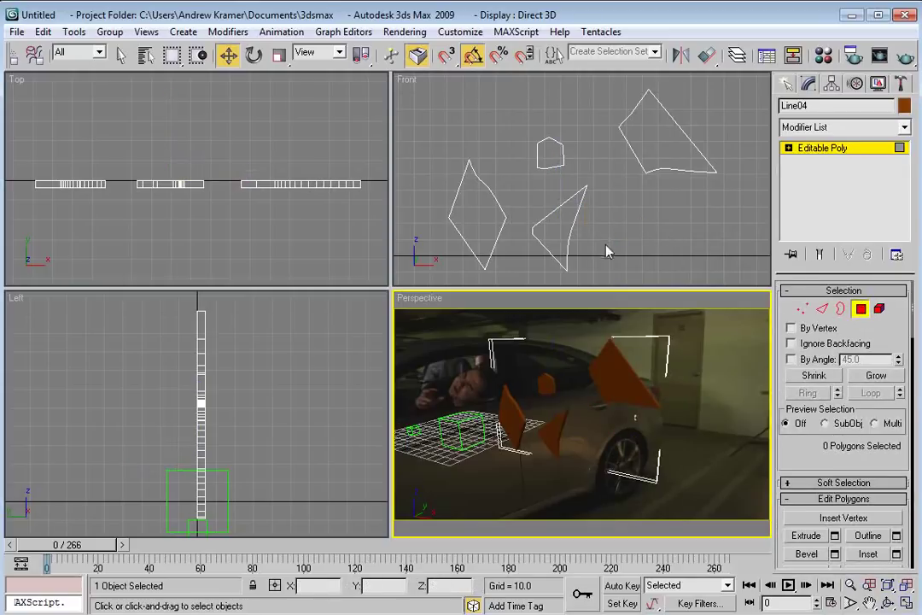
scroll(527, 174, "down", 2)
left_click_drag(496, 134, 706, 267)
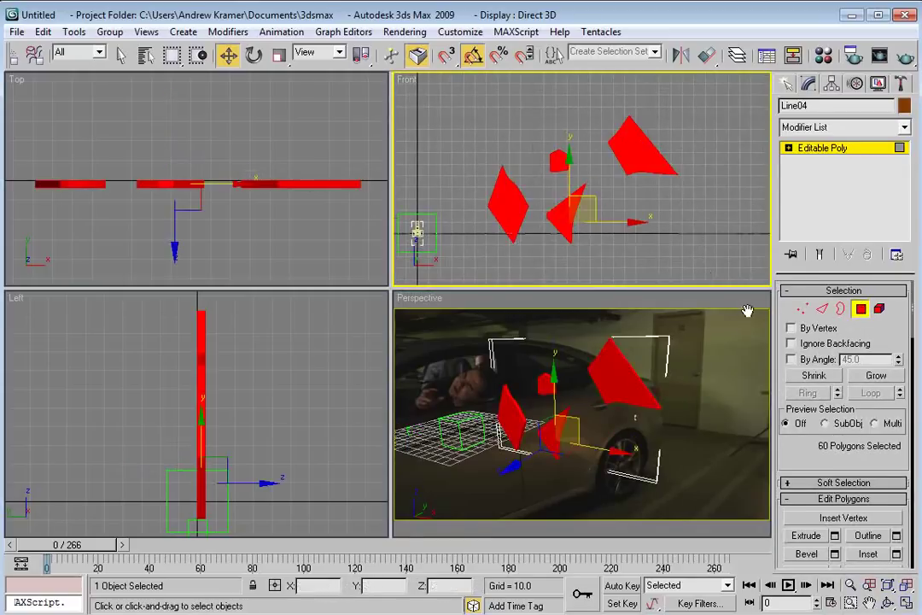
left_click_drag(857, 483, 858, 360)
left_click_drag(918, 325, 872, 357)
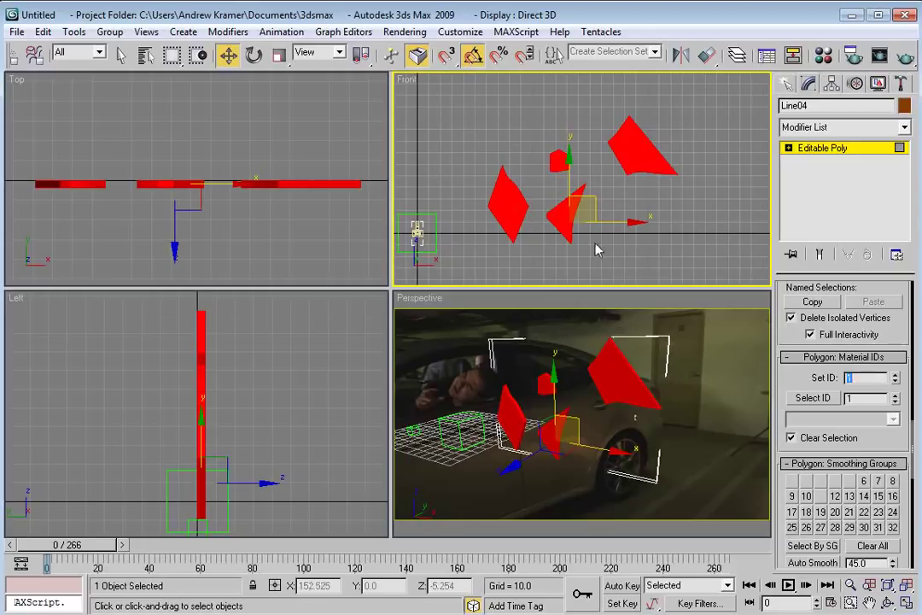
Select only the shards' side polygons in the Left view for material ID assignment, and clear the selection
left_click(628, 261)
left_click(303, 378)
scroll(303, 378, "down", 2)
left_click_drag(208, 323, 207, 525)
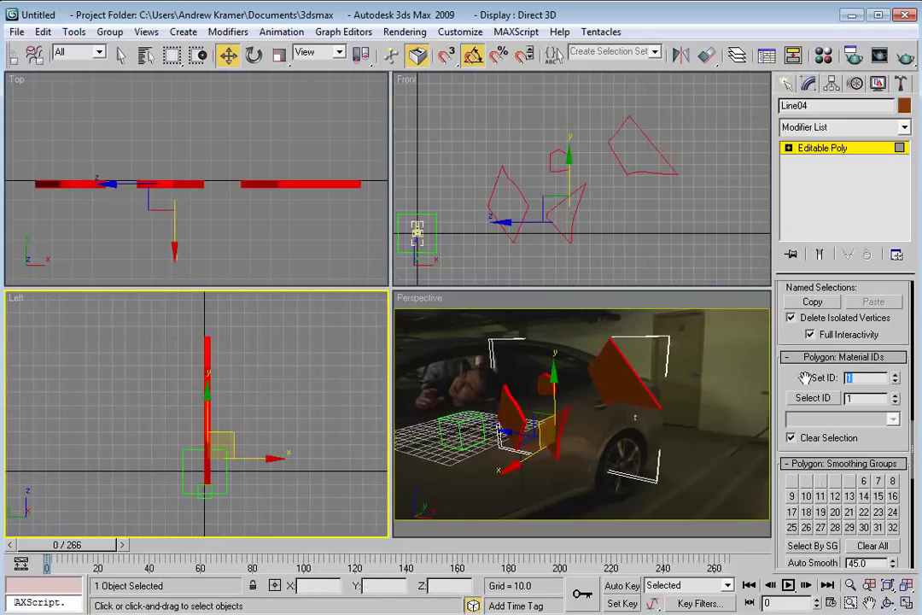
left_click(708, 365)
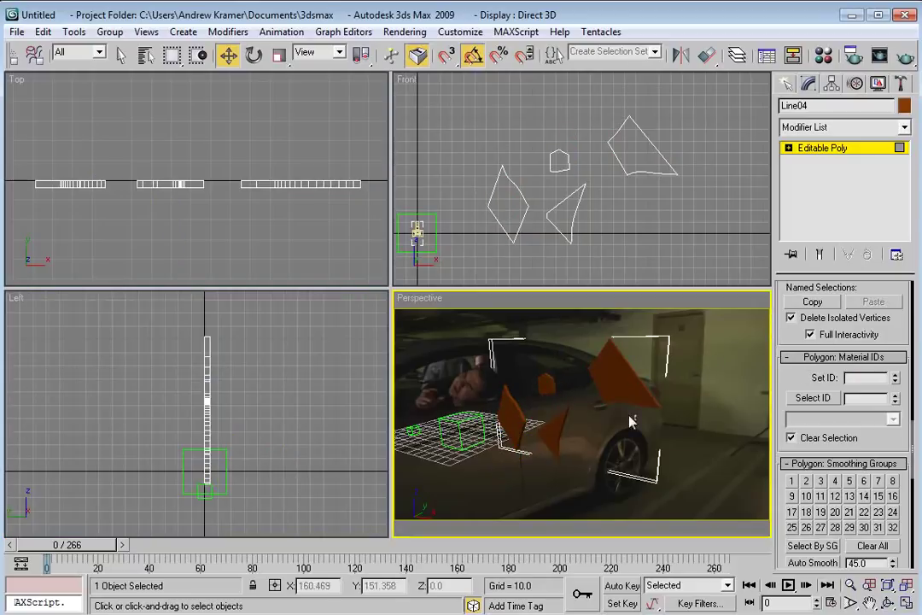
Change the first material slot to a Multi/Sub-Object material, keeping the old material as a sub-material
mouse_move(620, 415)
middle_mouse_down("alt")
mouse_move(593, 422)
mouse_move(610, 419)
middle_mouse_up("alt")
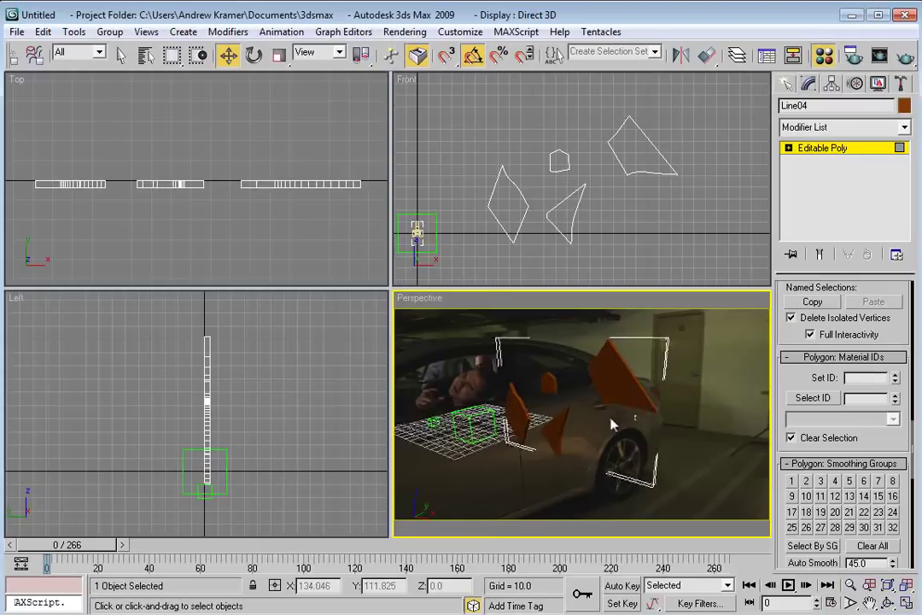
key("m")
left_click(375, 109)
left_click(362, 94)
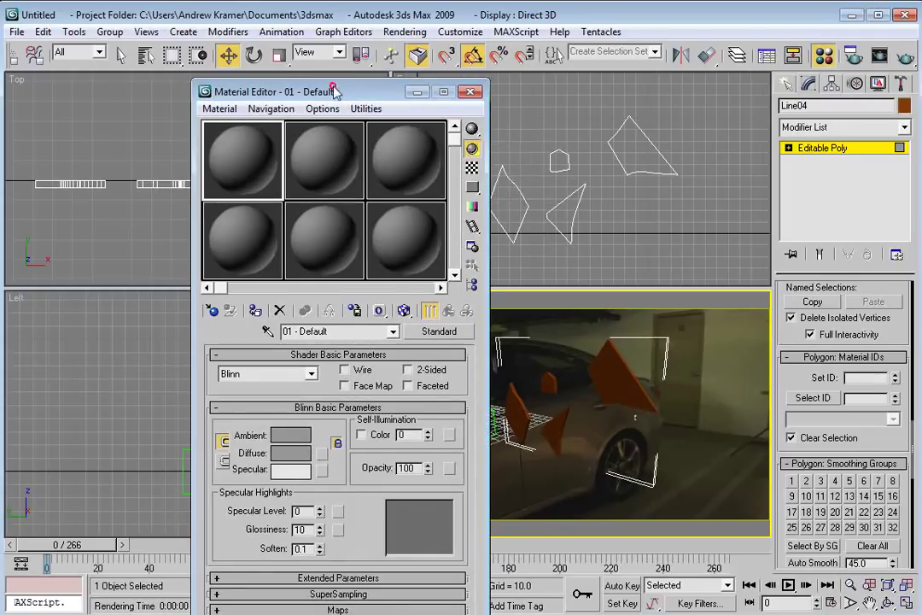
left_click_drag(362, 95, 252, 66)
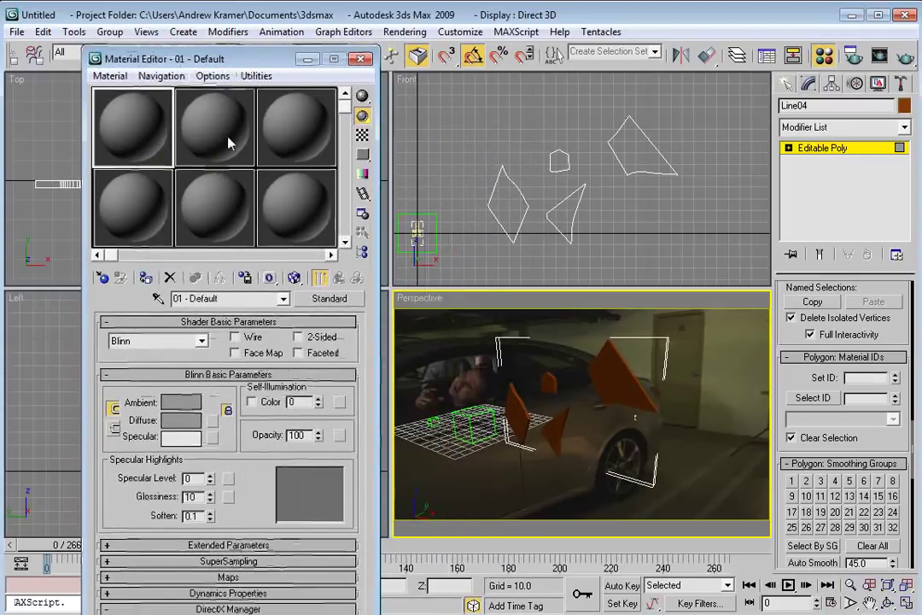
left_click(330, 298)
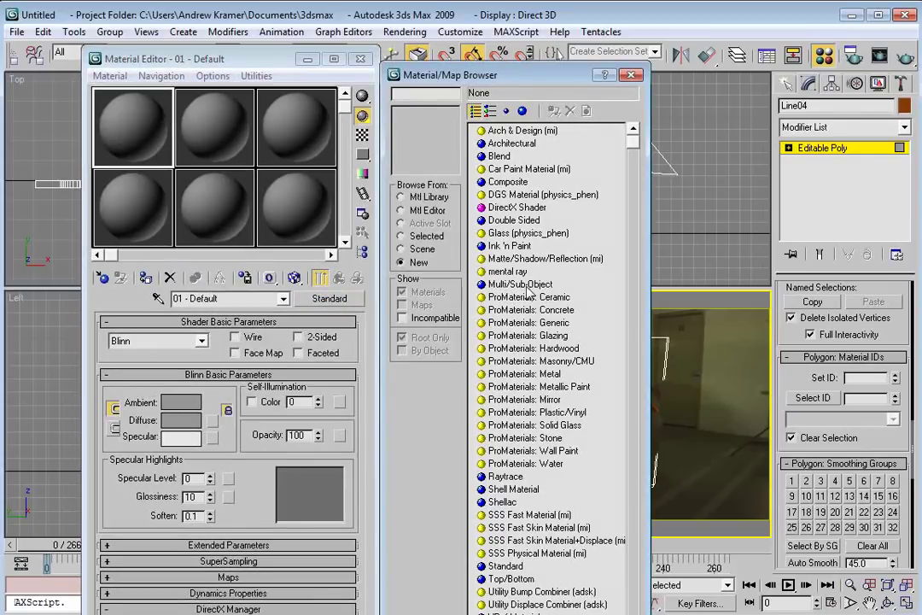
double_click(523, 284)
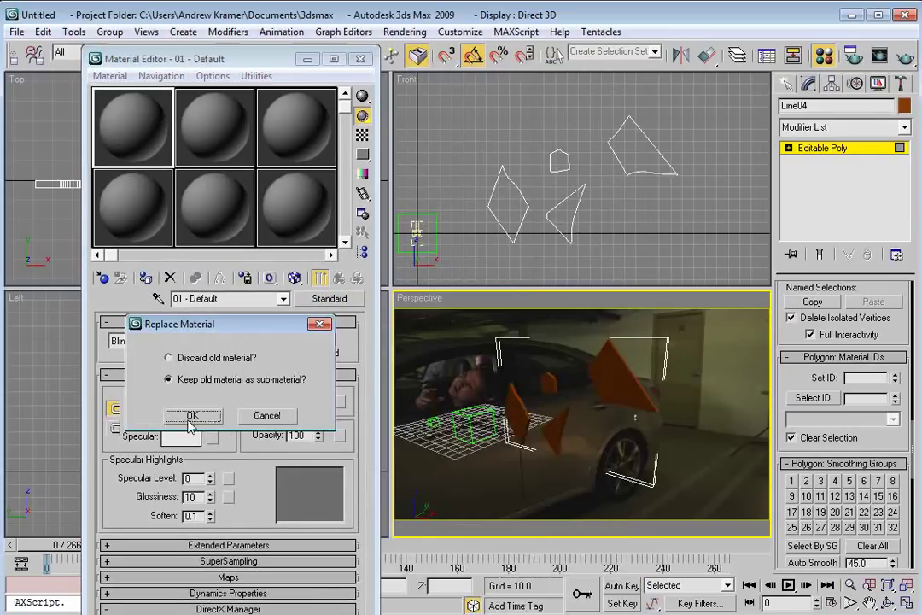
left_click(186, 416)
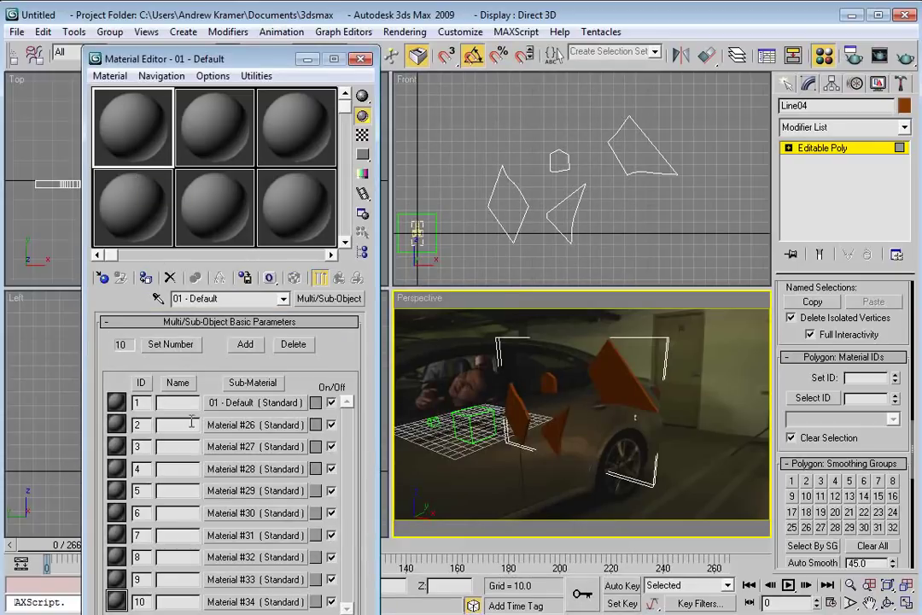
Set the ambient and diffuse colour of sub-material 1 to a saturated red for the shard faces
left_click(226, 402)
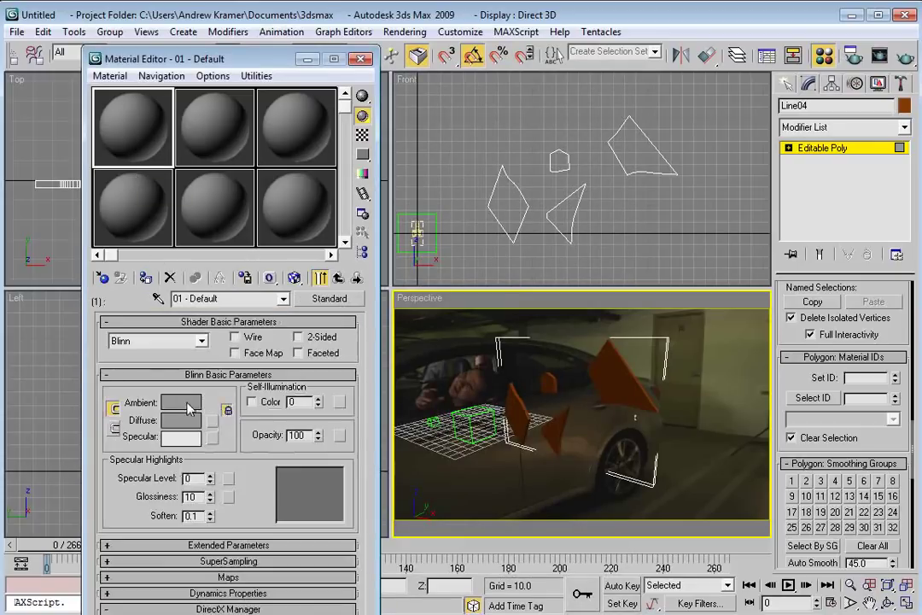
left_click(182, 402)
left_click_drag(367, 159, 441, 123)
left_click_drag(457, 173, 457, 101)
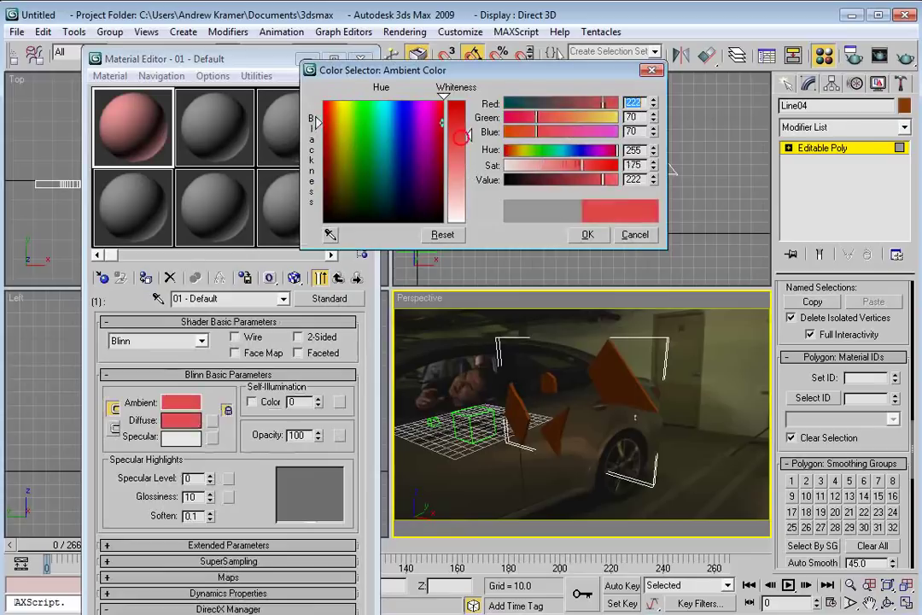
left_click(587, 233)
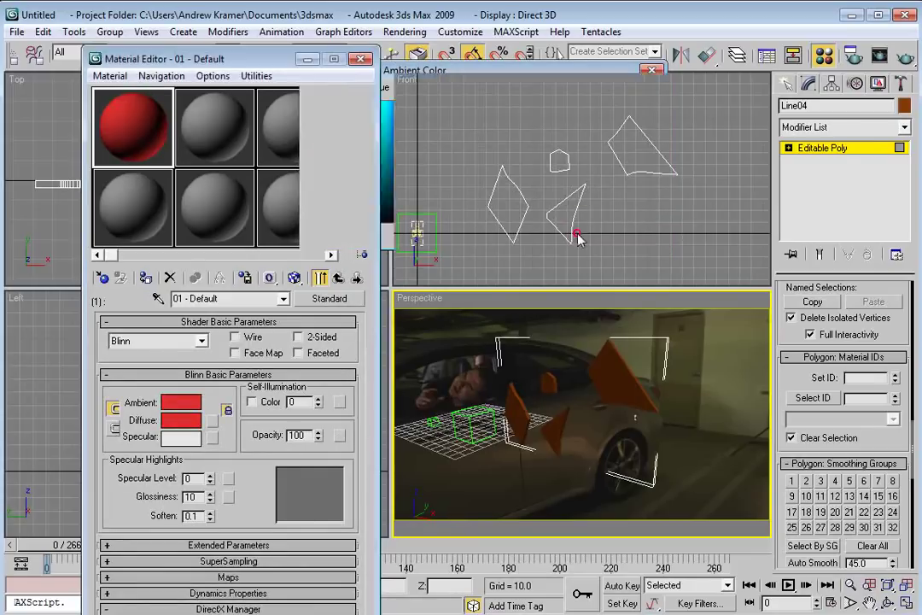
left_click(338, 279)
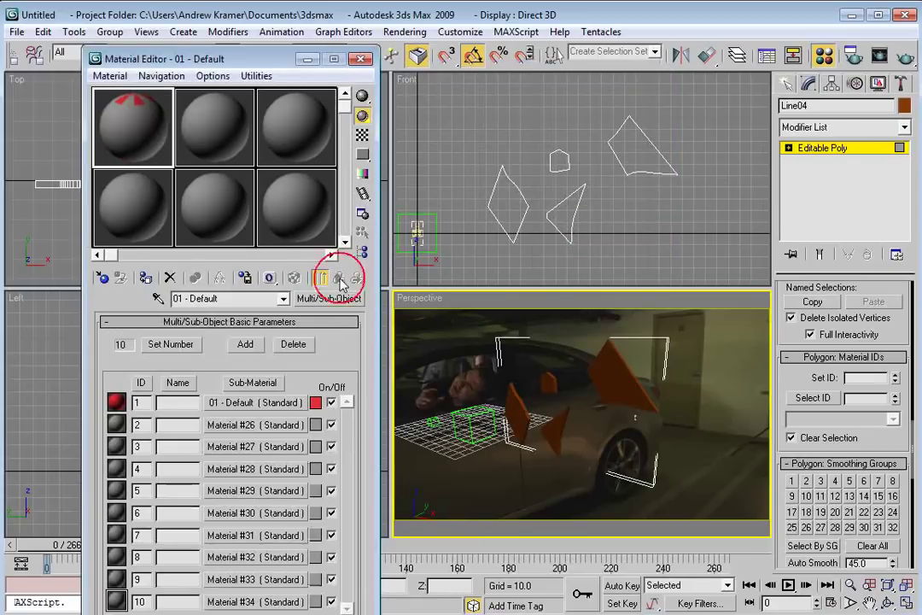
Set the ambient and diffuse colour of sub-material 2 to a bright blue for the shard edges
left_click(237, 431)
left_click(180, 402)
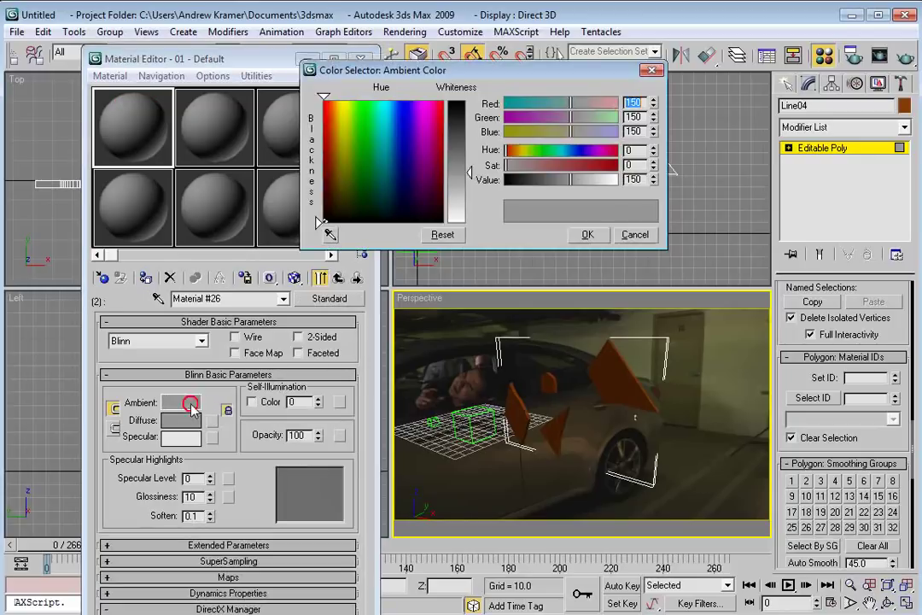
left_click_drag(412, 131, 397, 104)
left_click(461, 120)
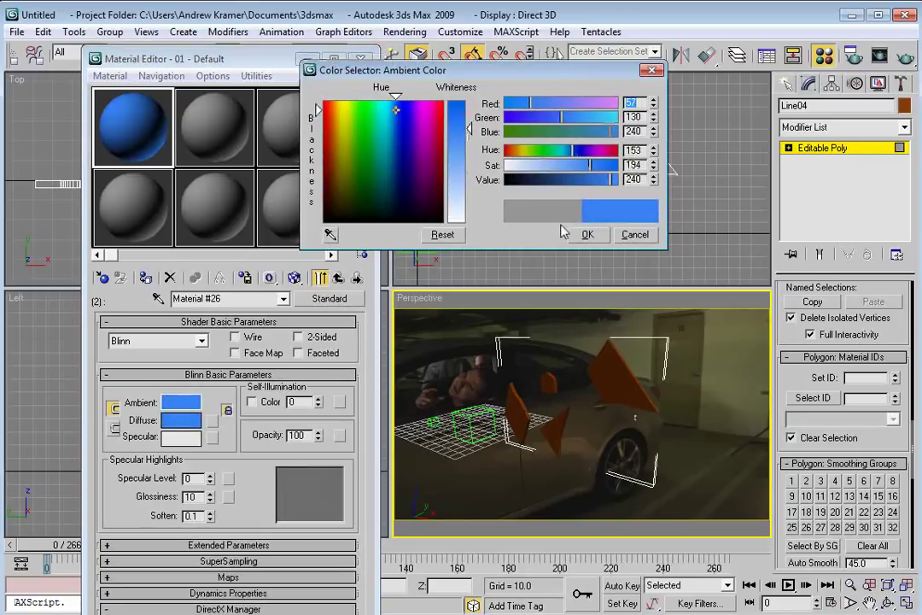
left_click(577, 237)
left_click(339, 278)
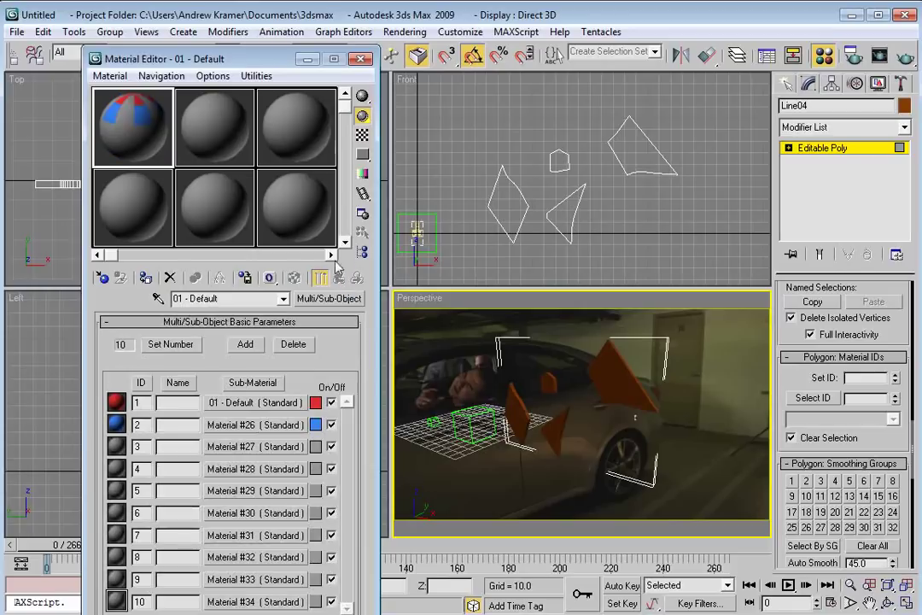
Apply the red and blue Multi/Sub-Object material to the glass shards in the Perspective view
left_click_drag(541, 324, 618, 366)
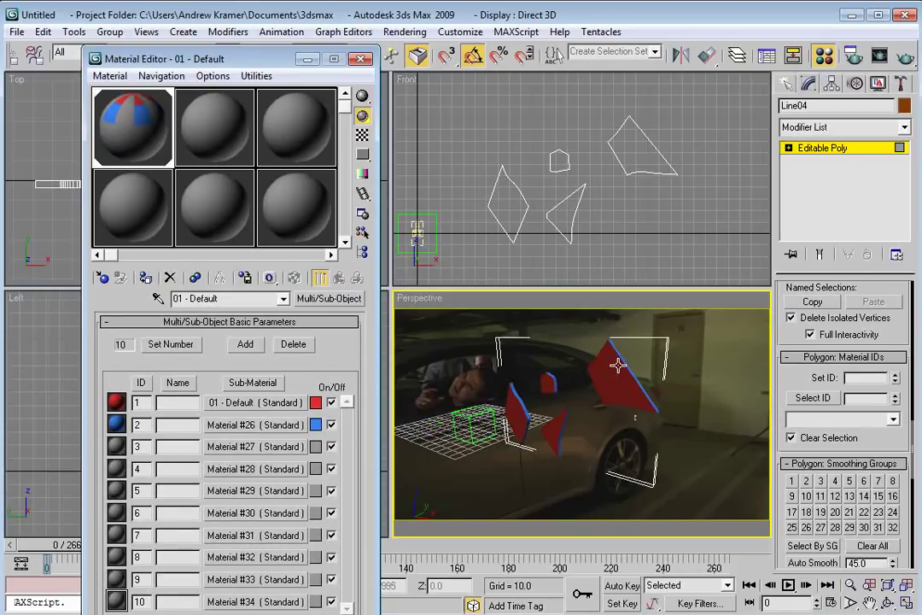
middle_click_drag(582, 422, 609, 411, "alt")
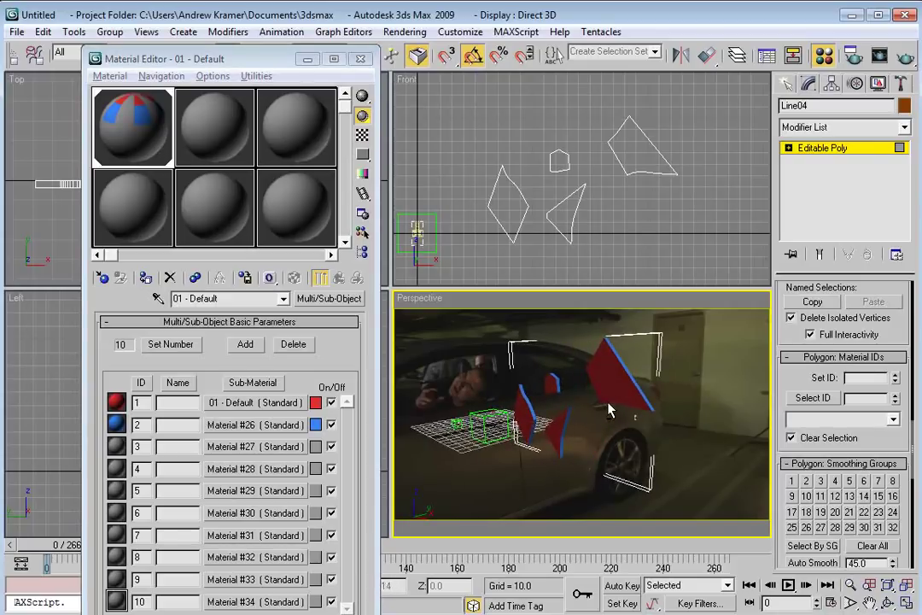
Select the largest shard as an element and detach it as a separate object with the default name
scroll(896, 328, "up", 15)
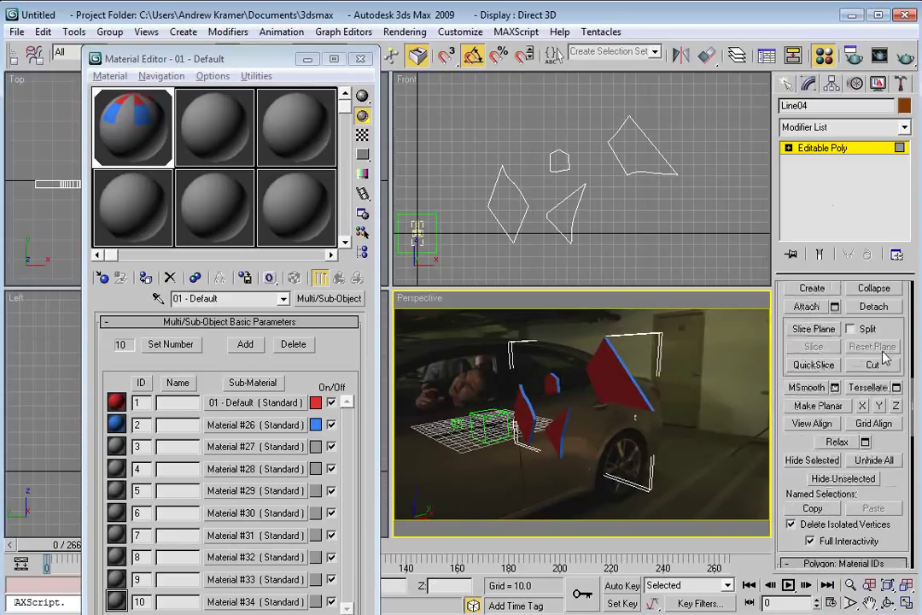
left_click(860, 309)
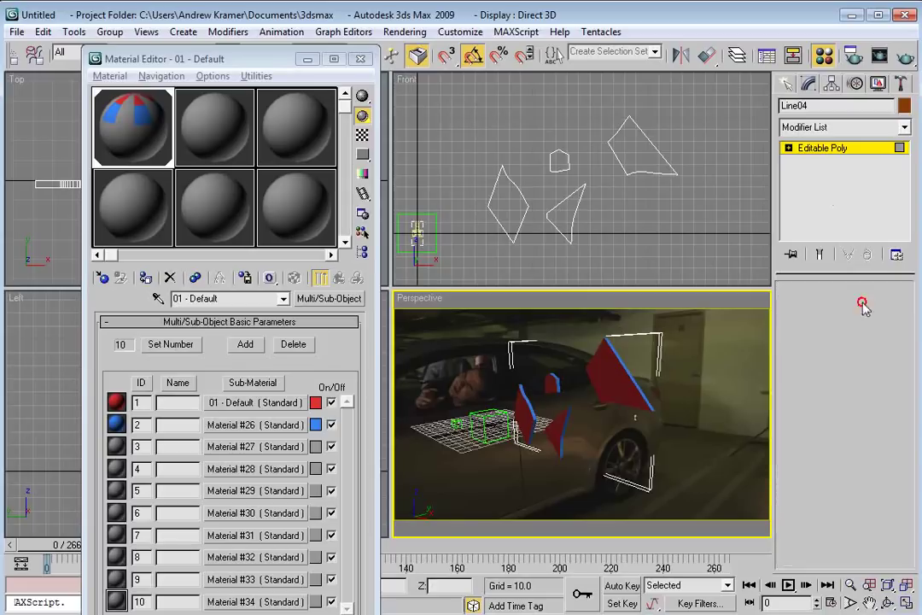
key("ctrl+d")
key("ctrl+z")
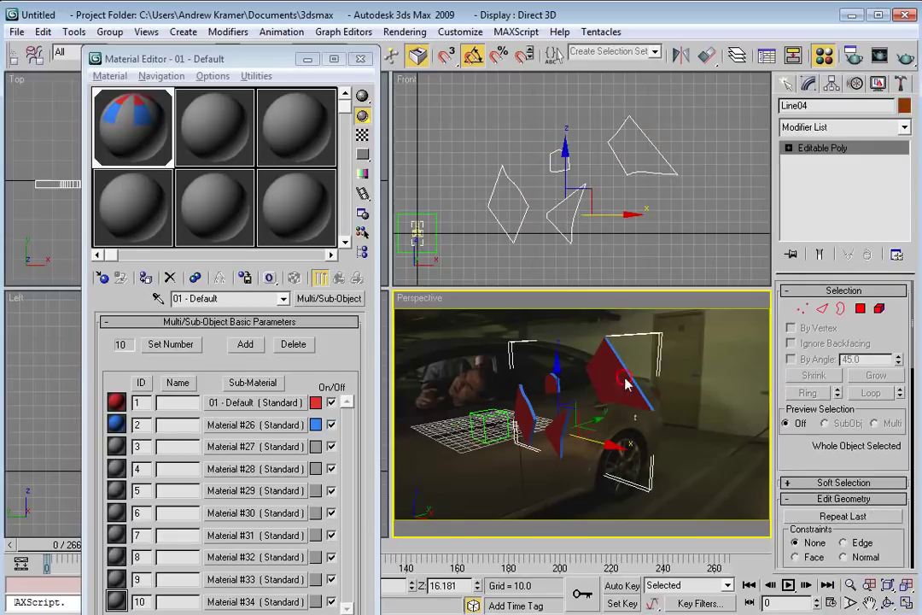
left_click(880, 311)
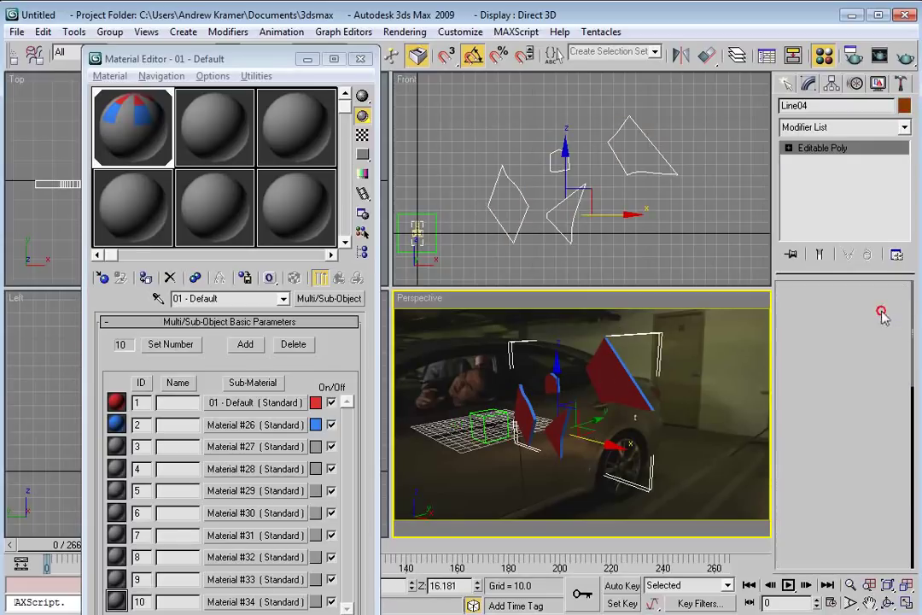
left_click(600, 376)
left_click_drag(807, 456, 809, 276)
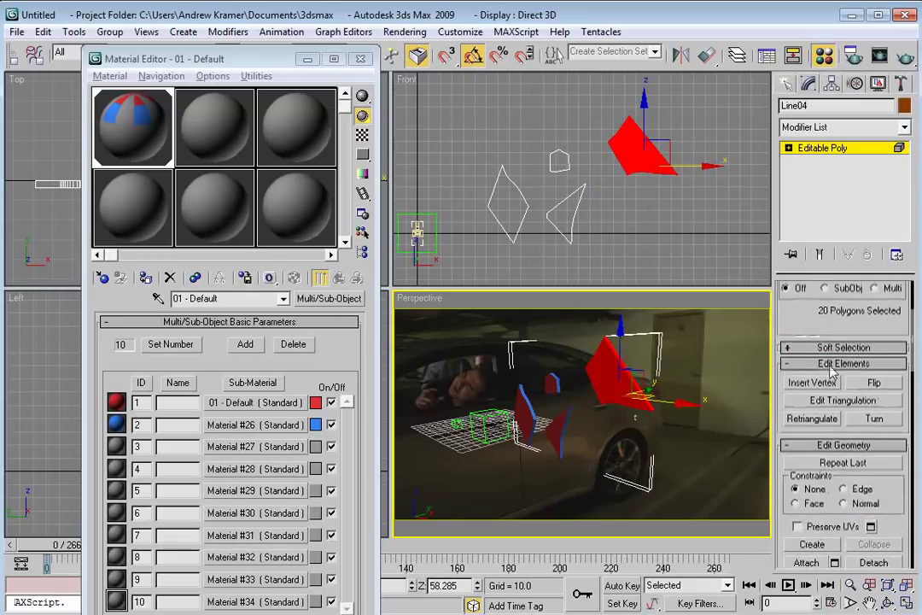
left_click(874, 515)
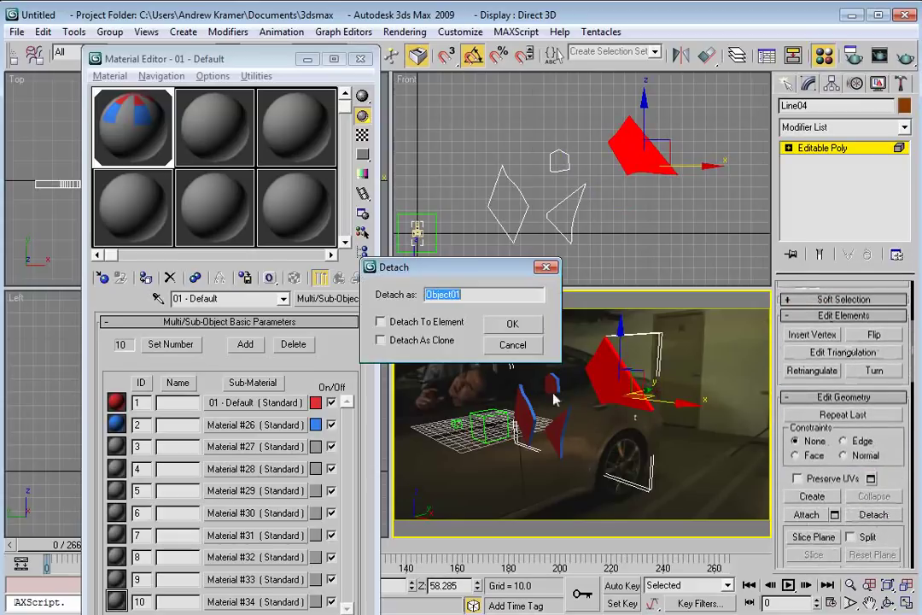
left_click(512, 324)
Detach the small shard and the triangular shard as separate objects, then leave element editing and clear the selection
left_click(550, 384)
left_click(875, 515)
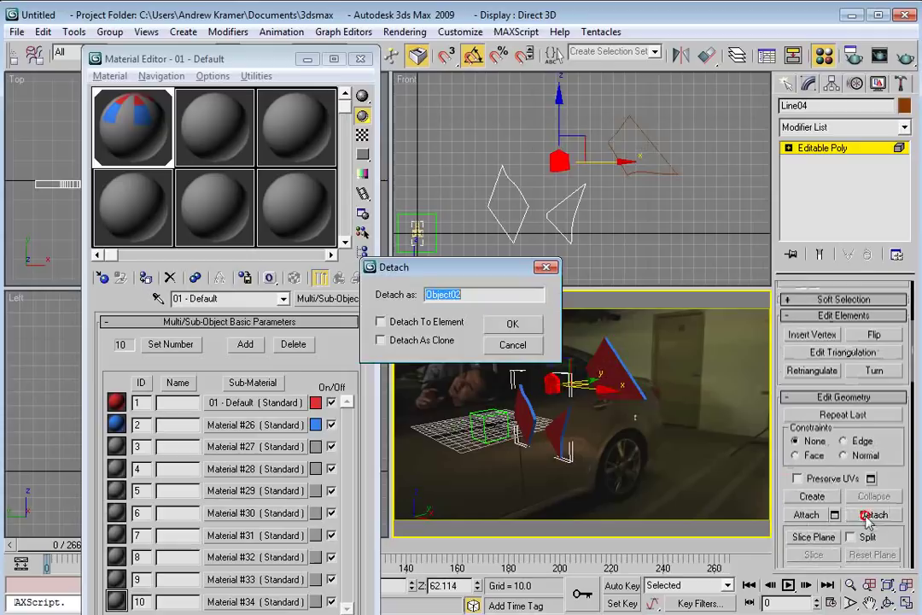
left_click(513, 325)
left_click(556, 422)
left_click(872, 515)
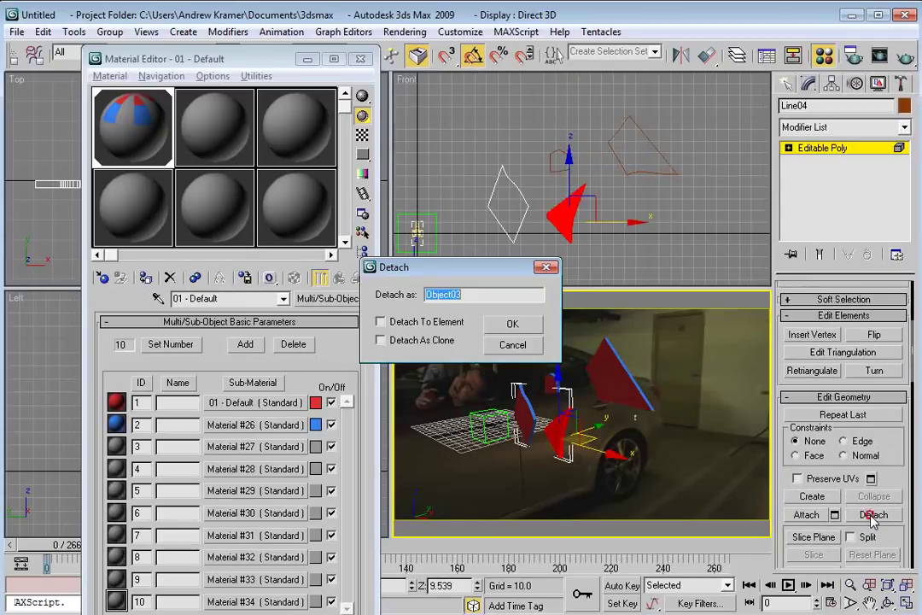
left_click(512, 325)
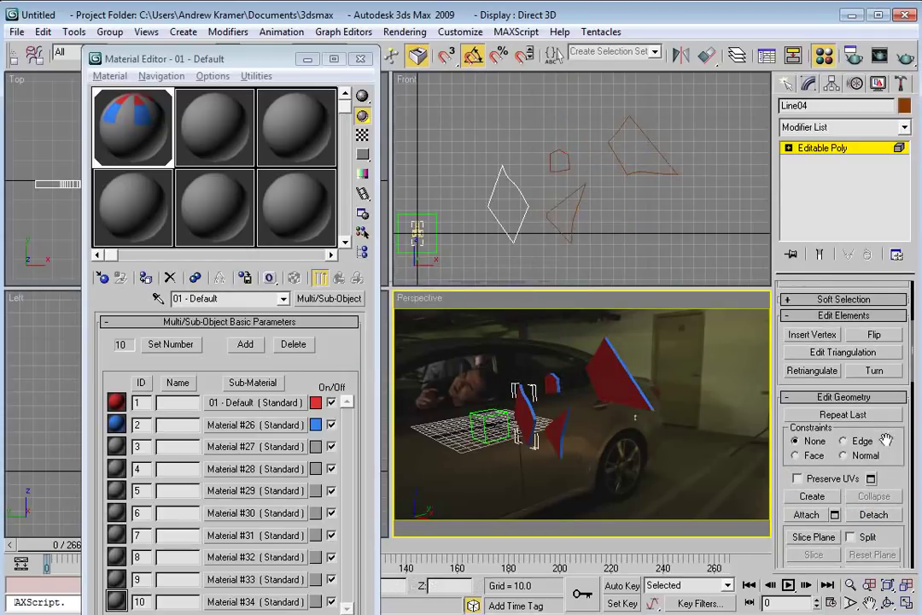
scroll(886, 440, "up", 5)
left_click(880, 305)
right_click(671, 337)
left_click(688, 353)
left_click(489, 469)
middle_click_drag(487, 469, 531, 465, "alt")
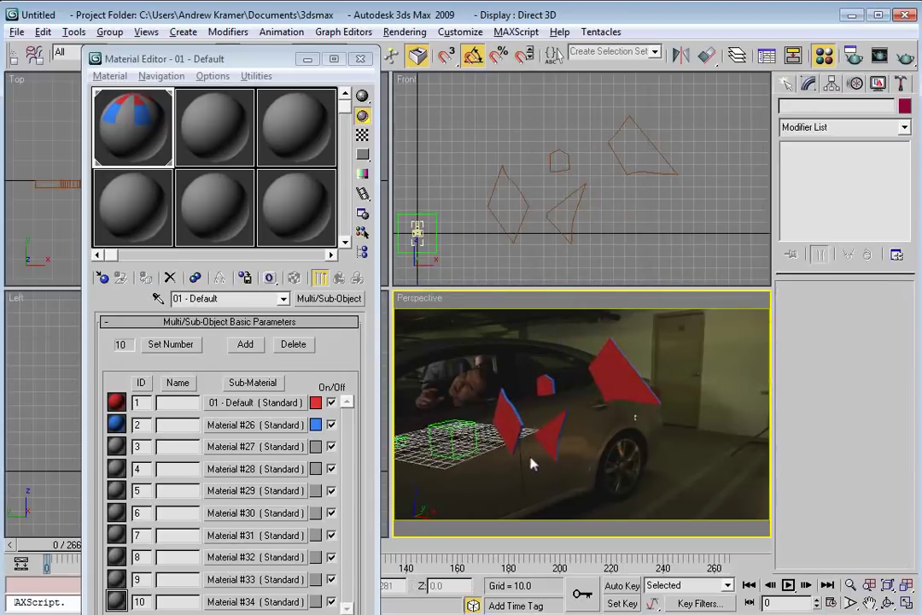
Select all four shards in the Front view and center each one's pivot to its object
left_click(479, 128)
left_click_drag(479, 128, 673, 255)
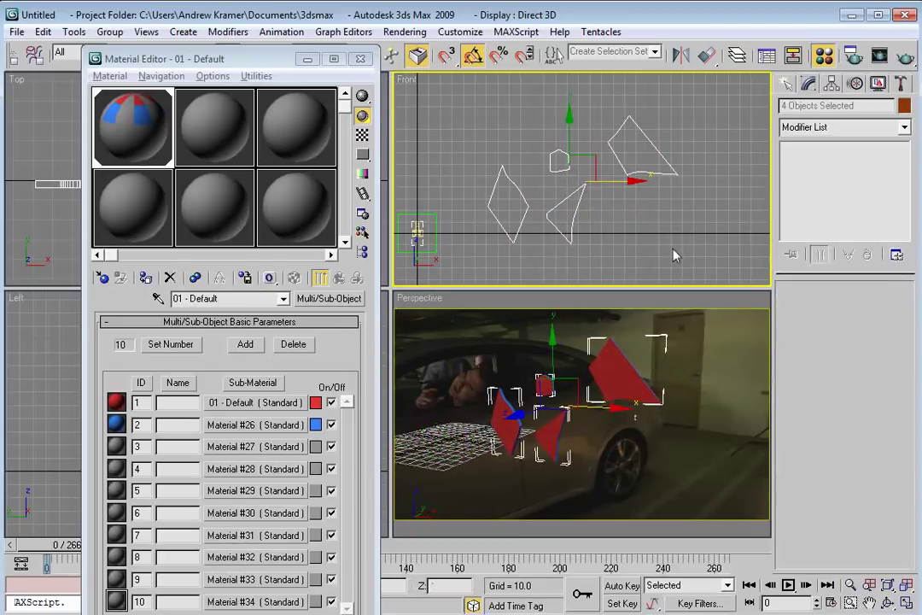
left_click(832, 84)
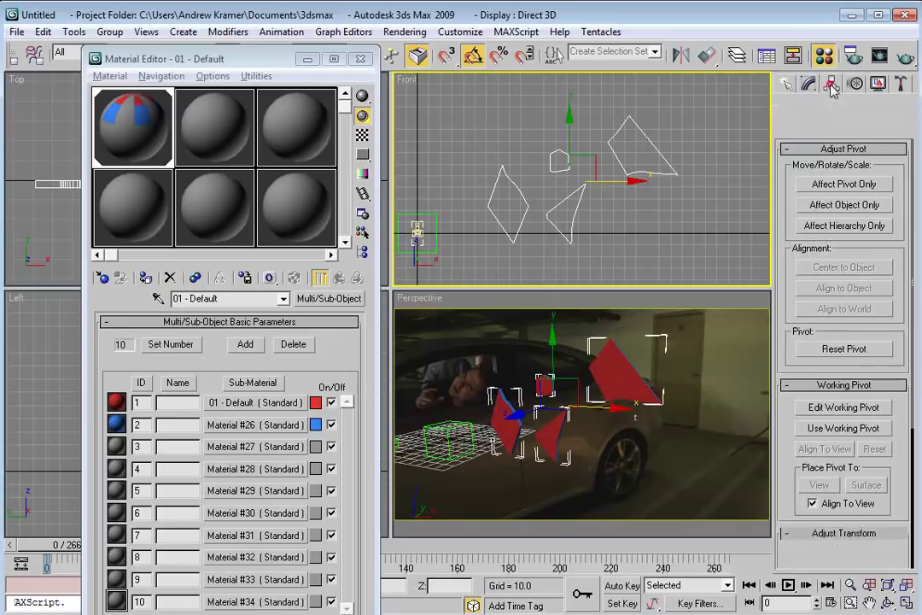
left_click(834, 186)
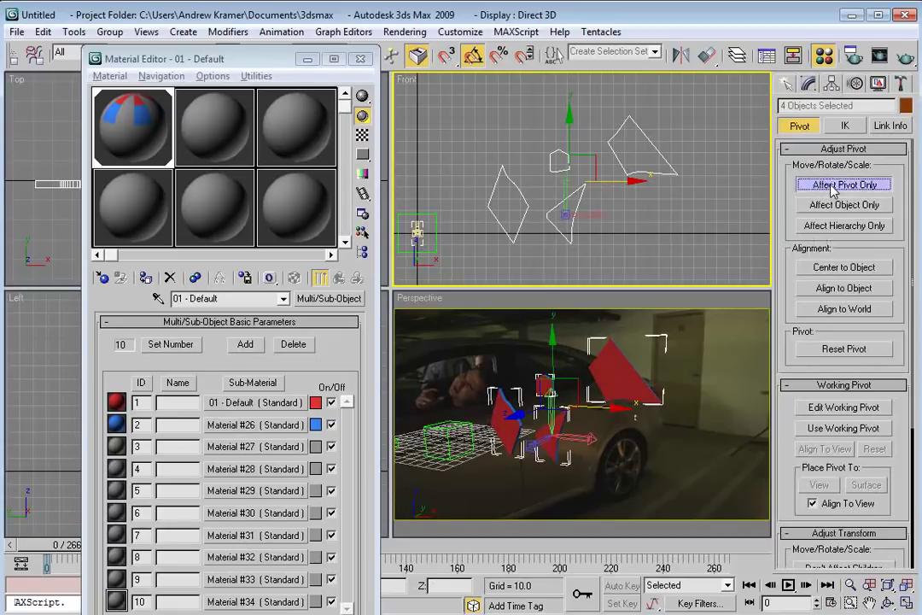
left_click(837, 269)
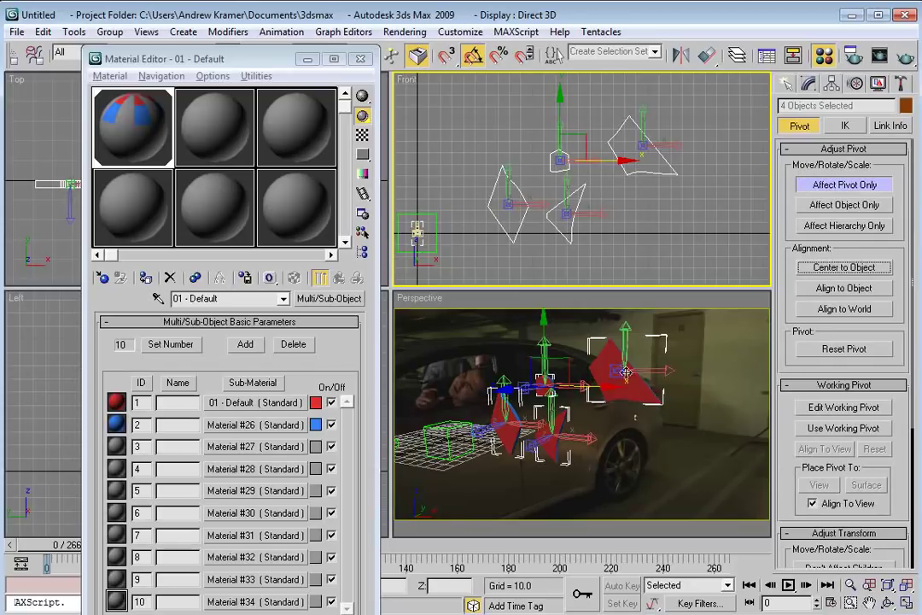
left_click(821, 183)
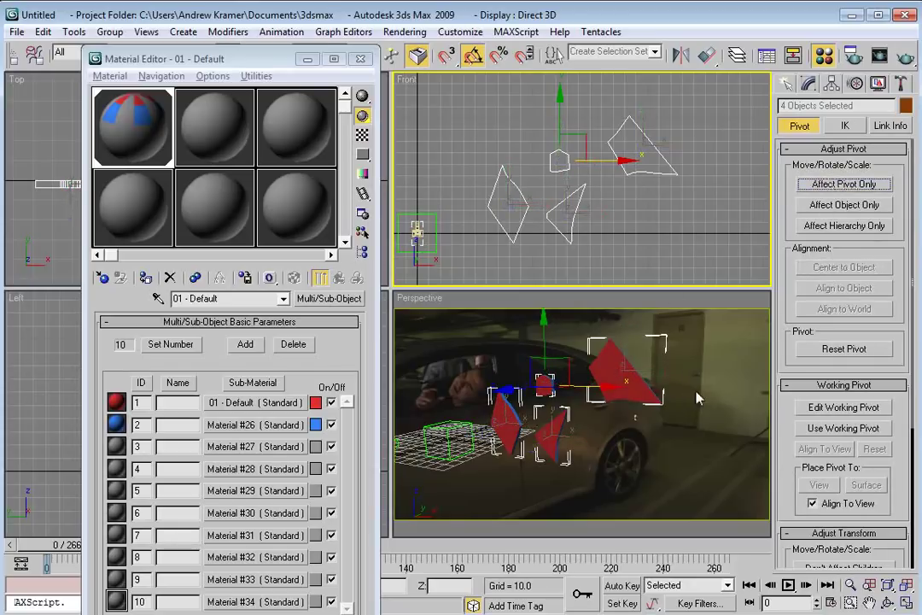
Group the four selected shards under the name Glass
left_click(546, 423)
left_click(104, 31)
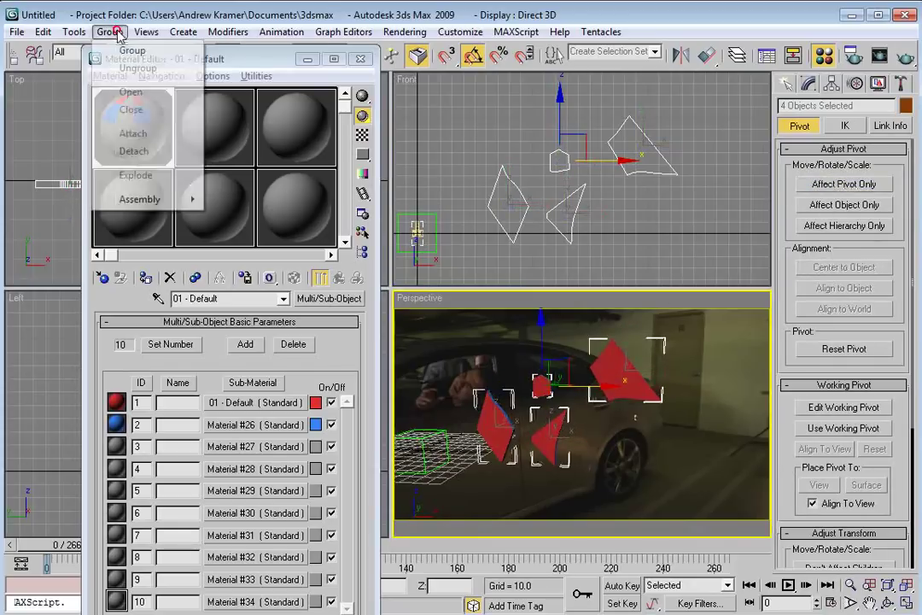
left_click(143, 51)
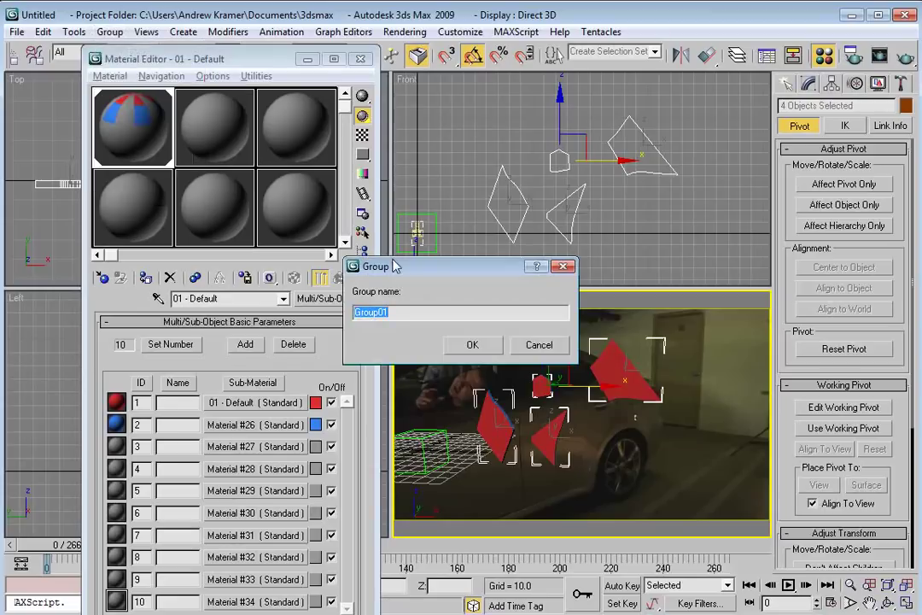
type("G")
left_click(474, 345)
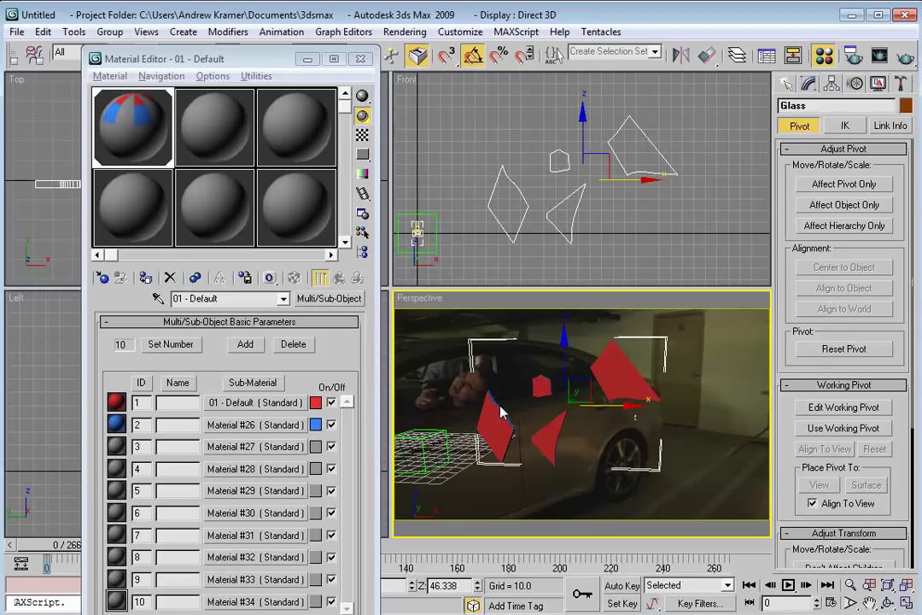
Move the Glass group along the positive X axis, well clear of the car in the Perspective view
scroll(619, 409, "down", 3)
left_click_drag(617, 413, 772, 410)
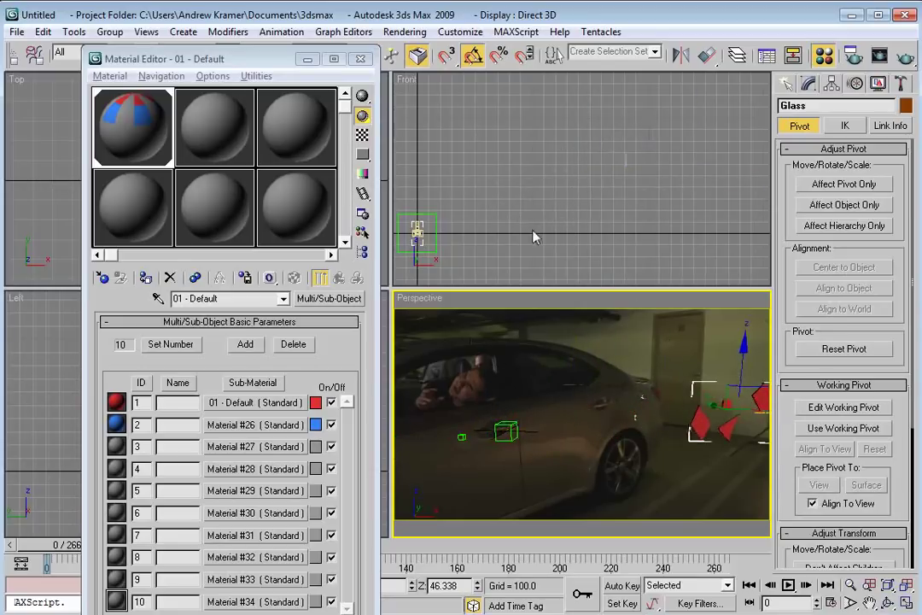
Switch the Perspective viewport to the Camera1 view and move the Material Editor window slightly aside
right_click(419, 298)
mouse_move(465, 312)
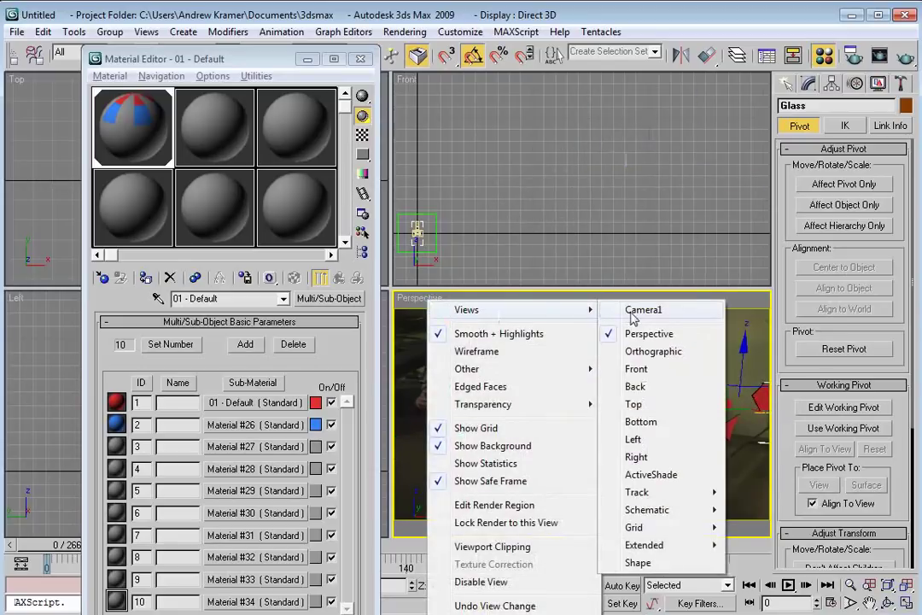
left_click(636, 313)
left_click_drag(247, 61, 231, 44)
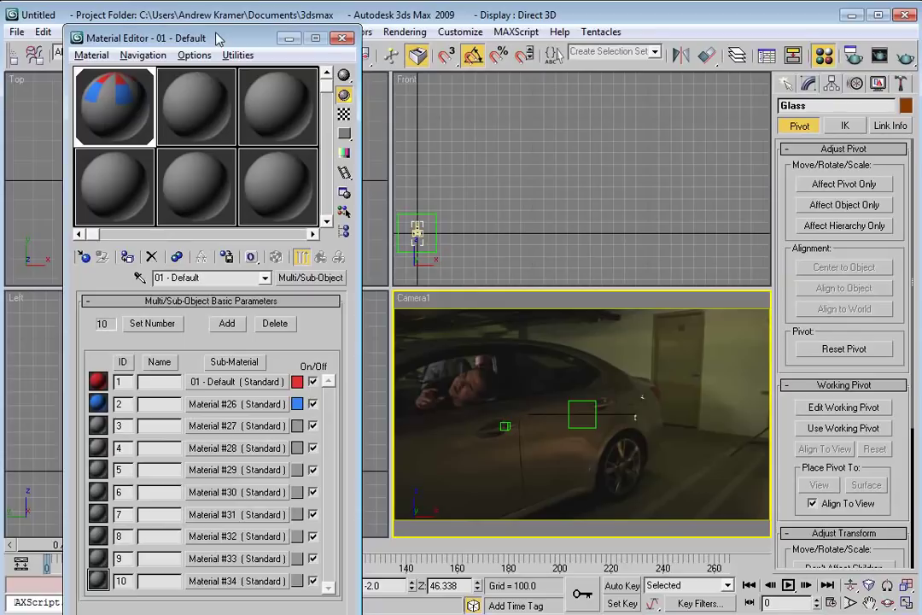
Open Particle View, create a new Standard Flow particle system, and enlarge the event display area to show all operators
key("6")
right_click(96, 133)
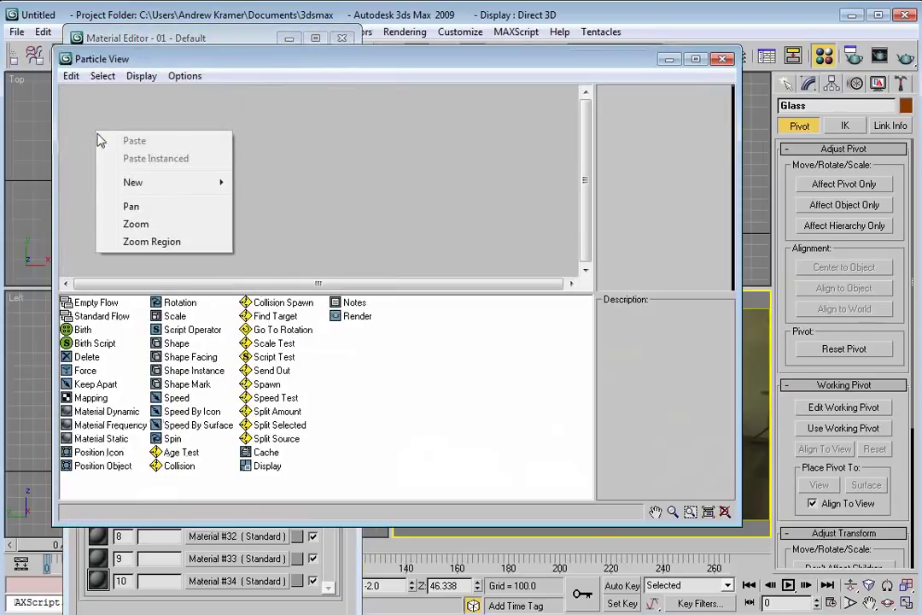
mouse_move(133, 182)
mouse_move(299, 189)
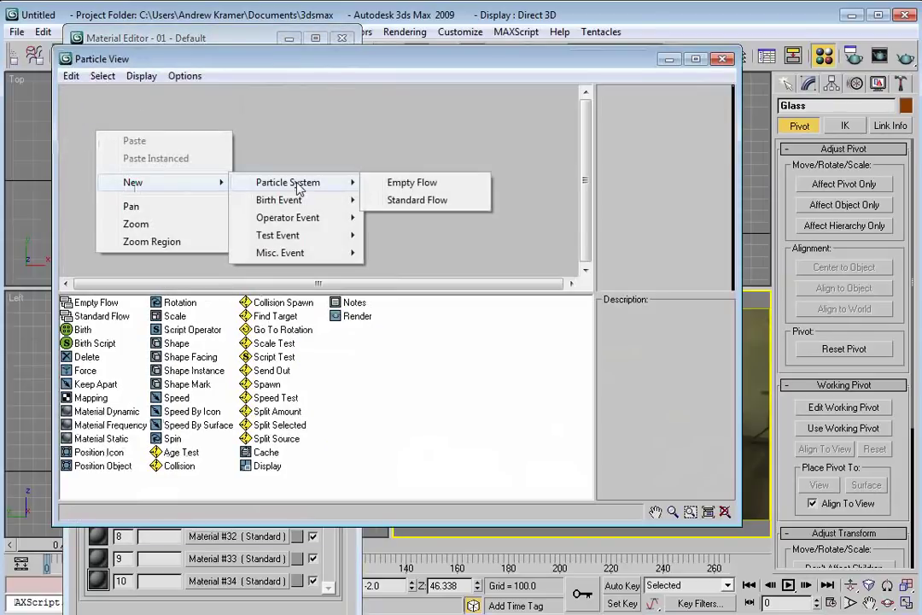
left_click(426, 201)
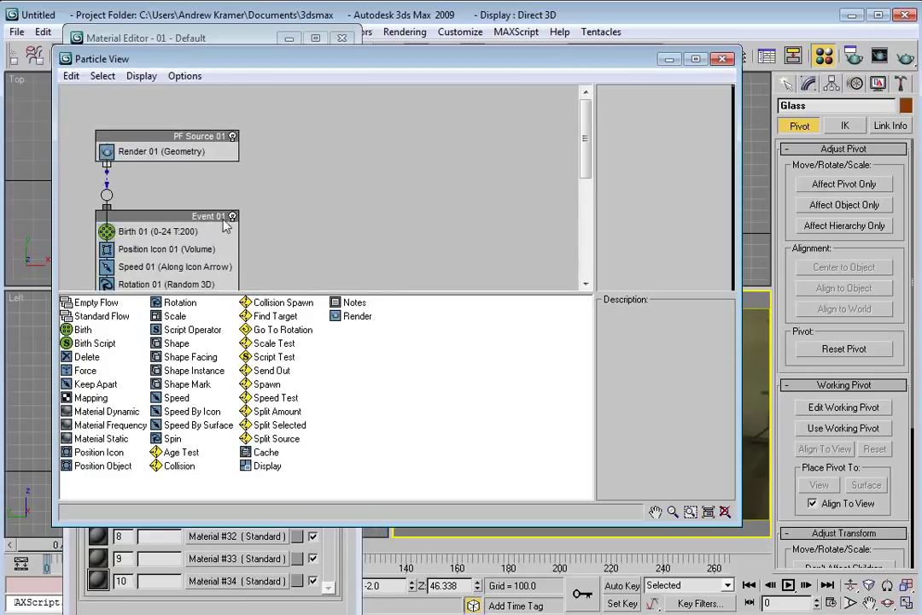
scroll(226, 224, "down", 2)
left_click_drag(313, 292, 313, 313)
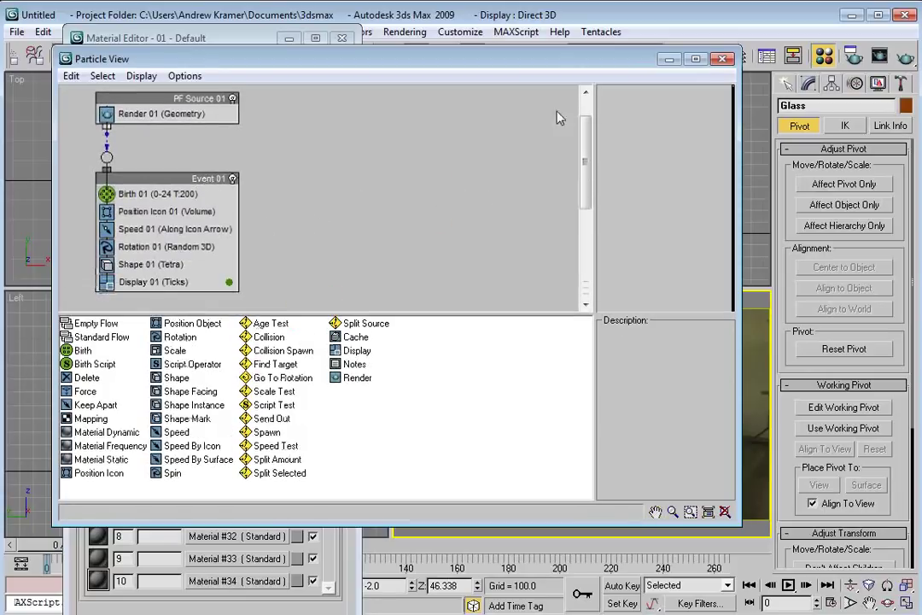
Shrink the Particle View window and move it clear of the viewports, advancing the timeline to frame 22
left_click_drag(736, 522, 540, 561)
left_click_drag(245, 61, 179, 51)
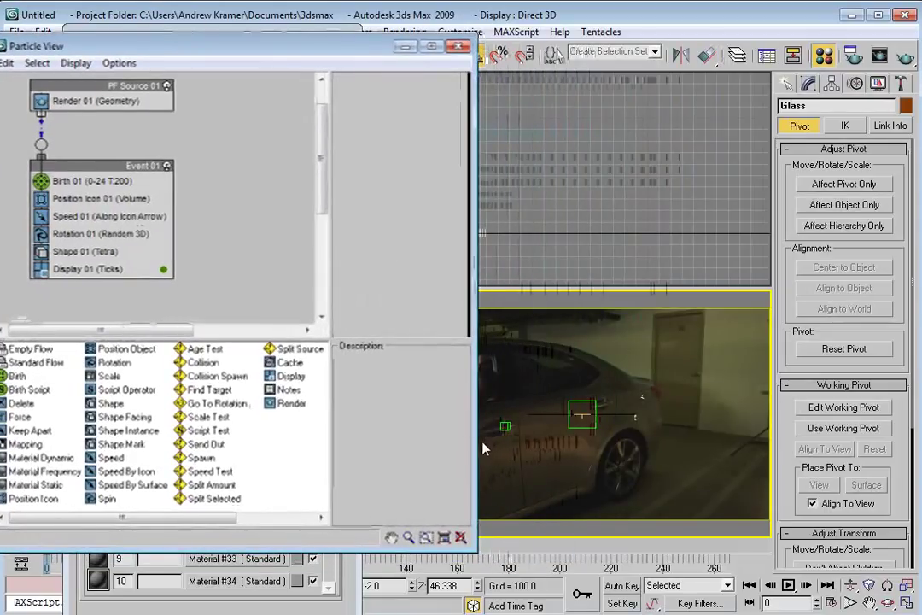
left_click_drag(275, 46, 845, 49)
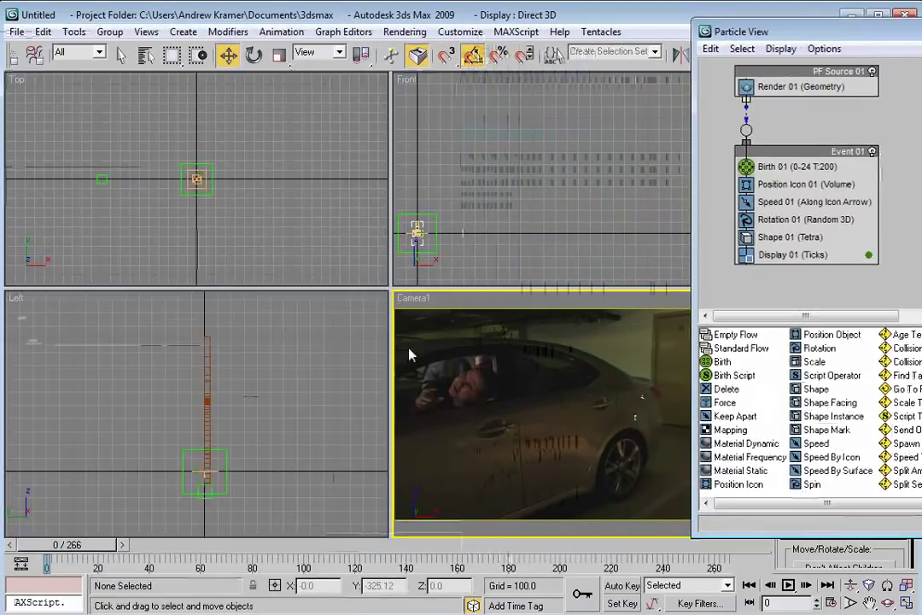
left_click_drag(67, 543, 117, 544)
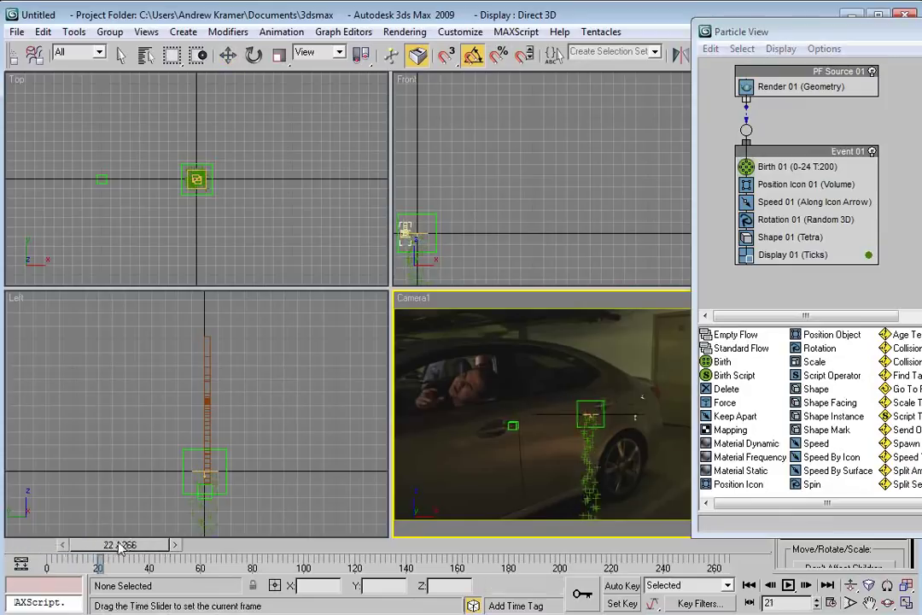
Align the particle source to the small reference box near the door handle, center to center on the X, Y and Z positions
key("w")
left_click(591, 420)
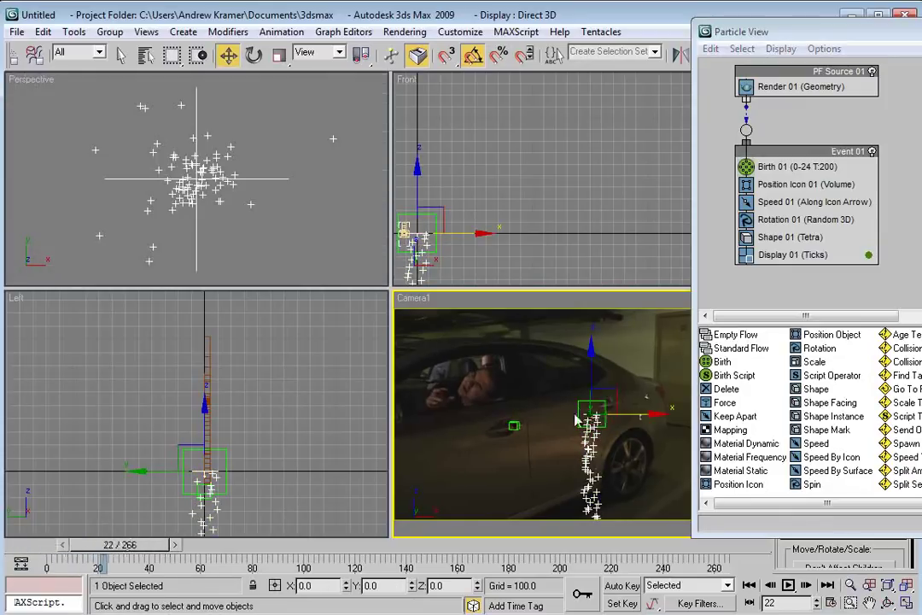
left_click_drag(743, 32, 815, 50)
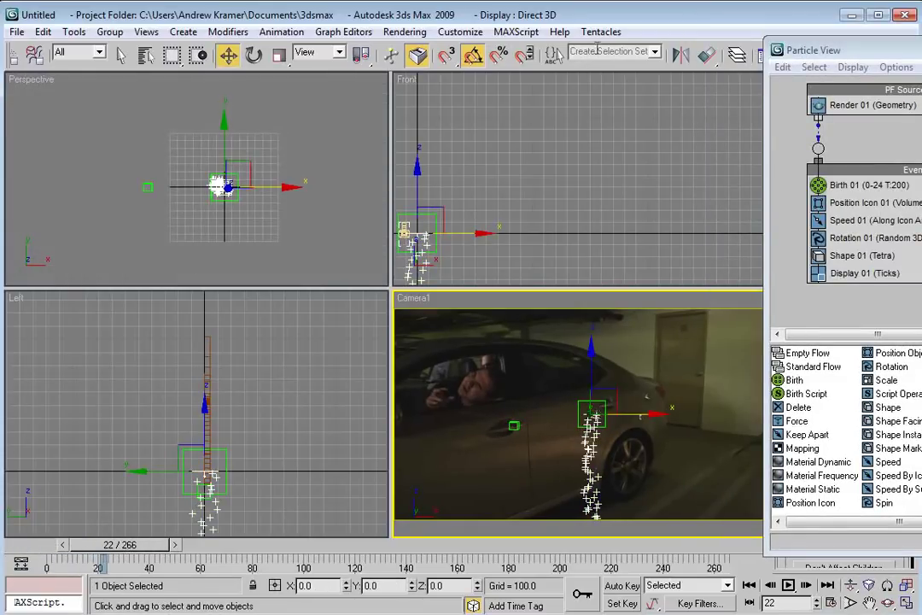
left_click(707, 55)
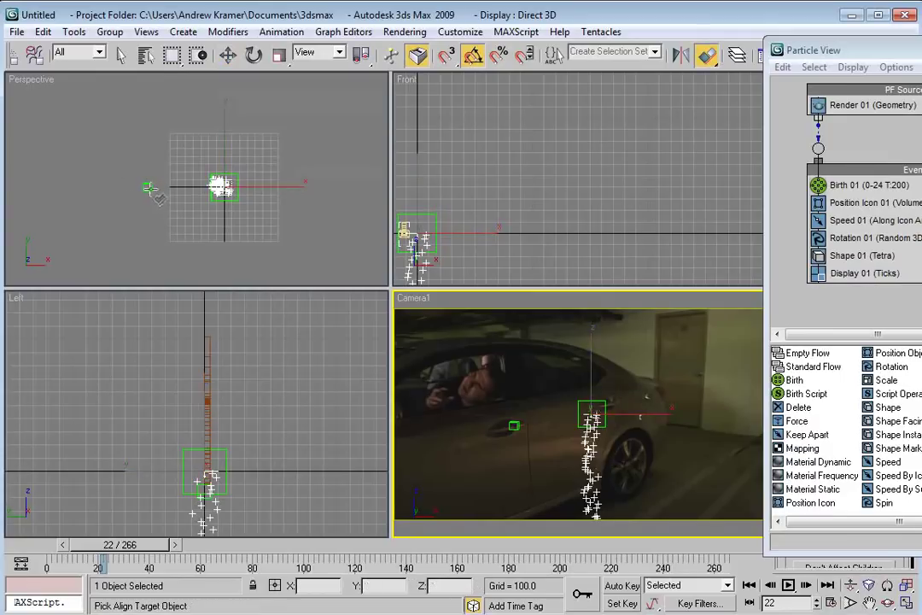
left_click(149, 186)
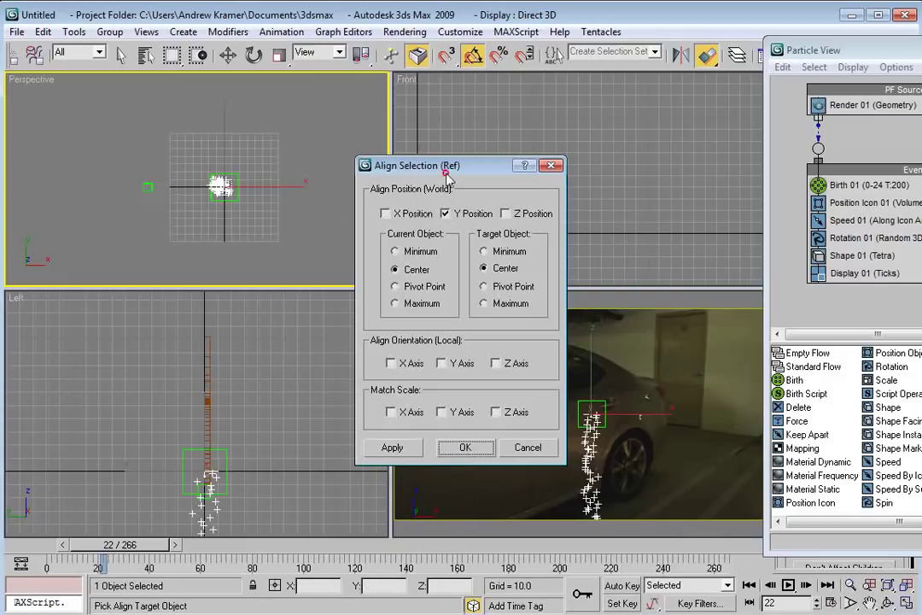
left_click_drag(446, 175, 336, 202)
left_click(276, 239)
left_click(396, 240)
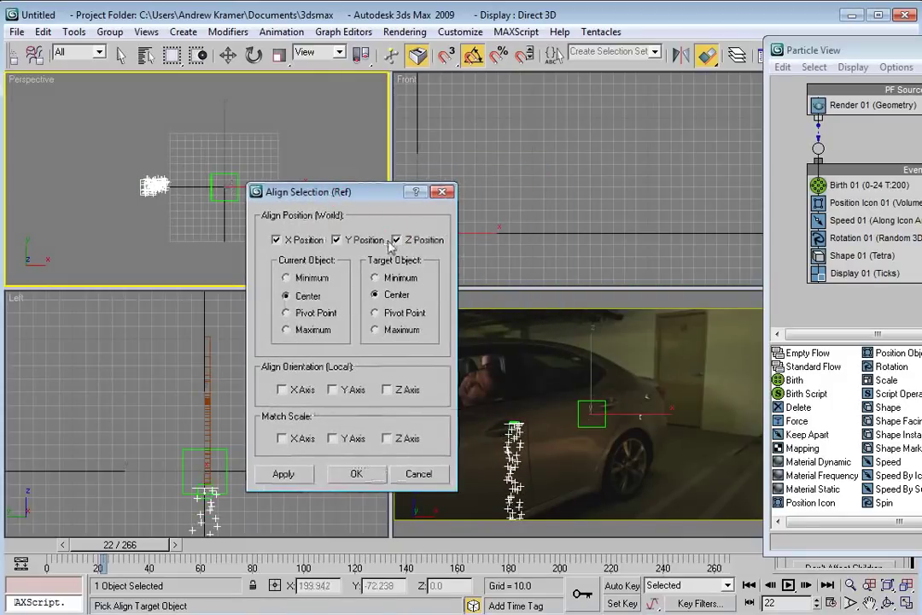
left_click(356, 473)
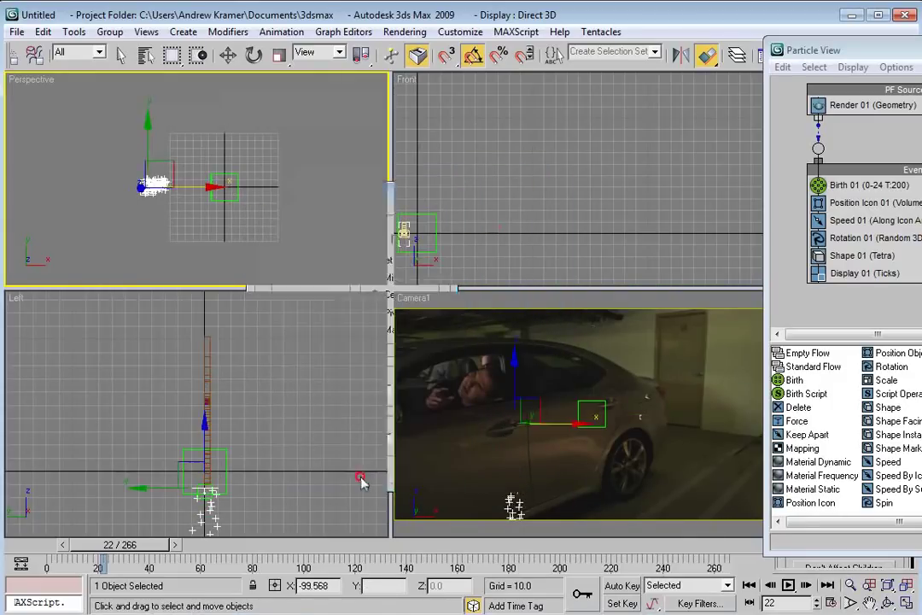
Rotate the particle source about 190° around X and 45° around Z, and tilt it so the particles spray nearly level away from the car
right_click(511, 428)
right_click(526, 480)
left_click(546, 501)
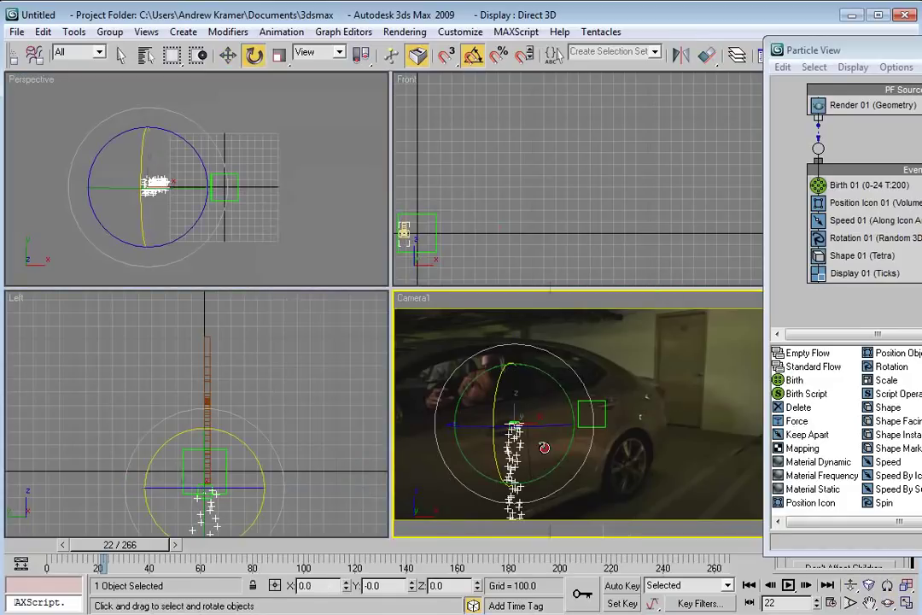
left_click(174, 543)
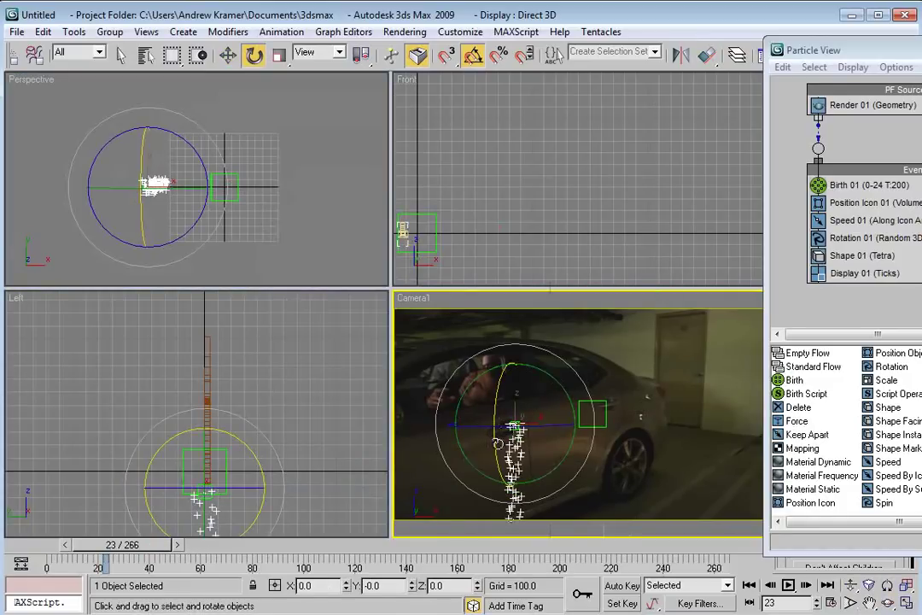
middle_click_drag(185, 232, 175, 198, "alt")
left_click_drag(151, 221, 170, 273)
mouse_move(122, 545)
left_mouse_down()
mouse_move(186, 545)
mouse_move(82, 545)
mouse_move(122, 545)
left_mouse_up()
left_click_drag(201, 188, 166, 282)
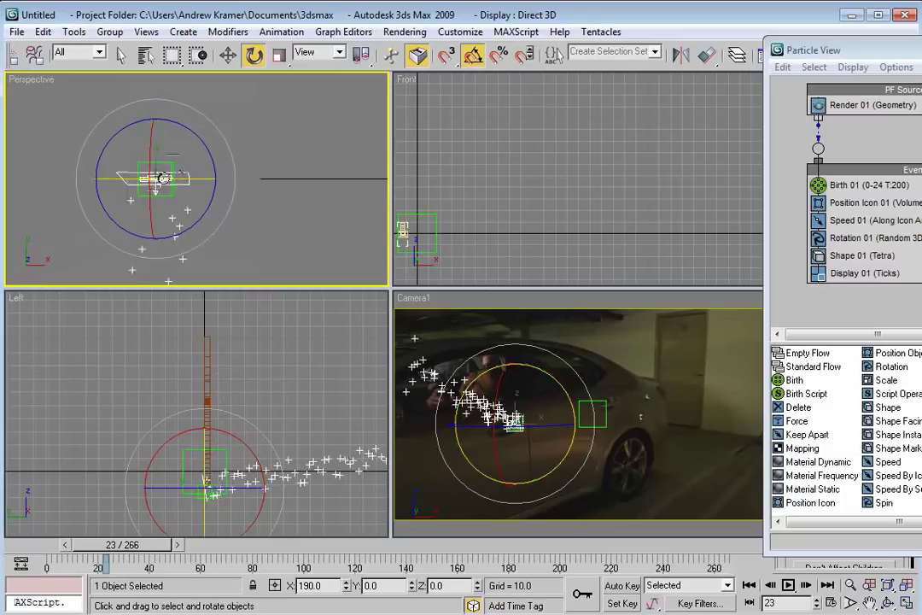
left_click_drag(207, 215, 230, 190)
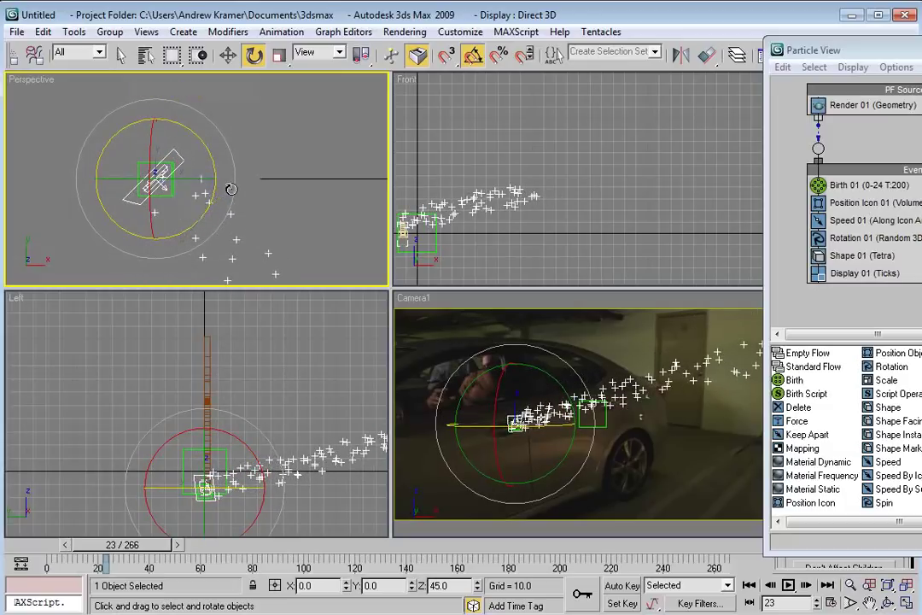
left_click_drag(158, 162, 141, 181)
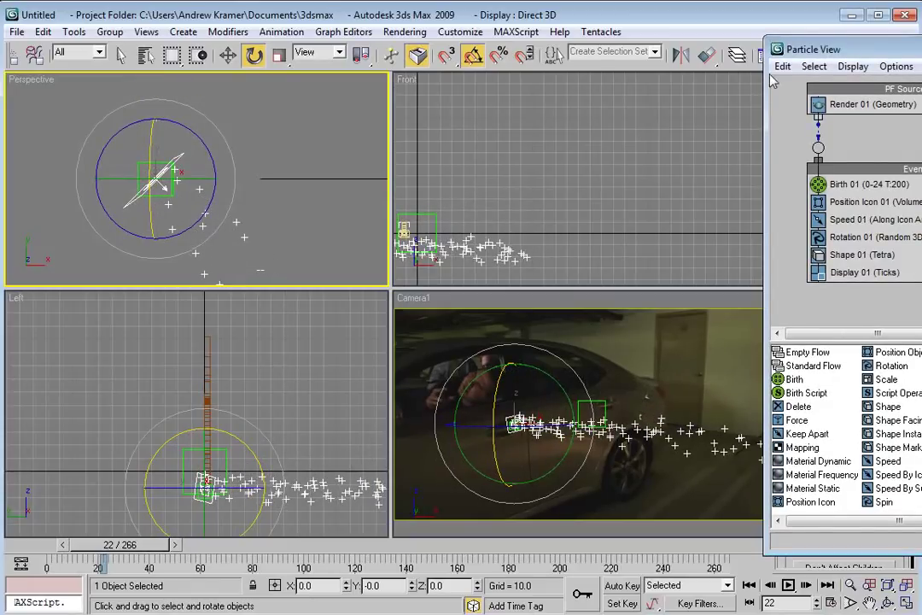
Minimize Particle View and maximize the Camera1 viewport
left_click_drag(794, 48, 51, 30)
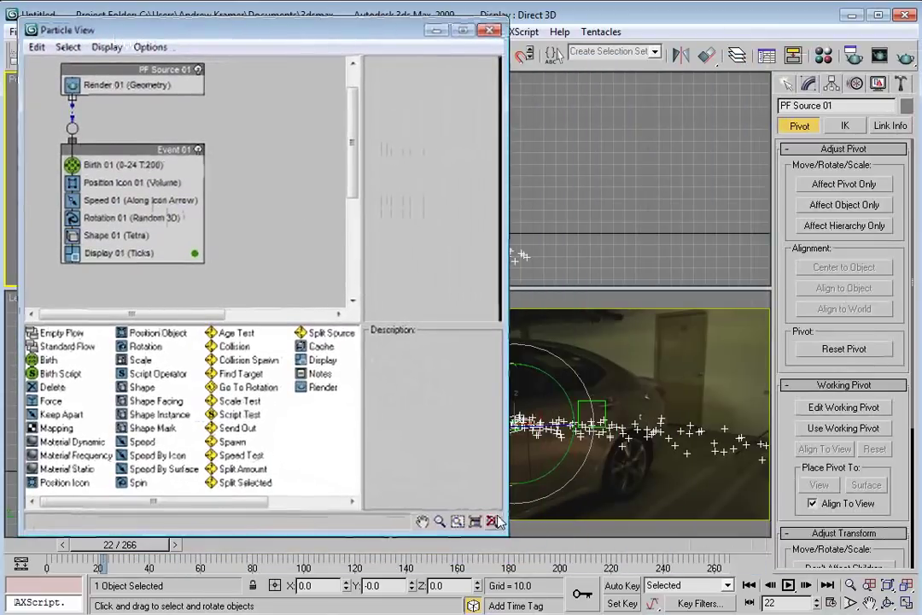
left_click(435, 30)
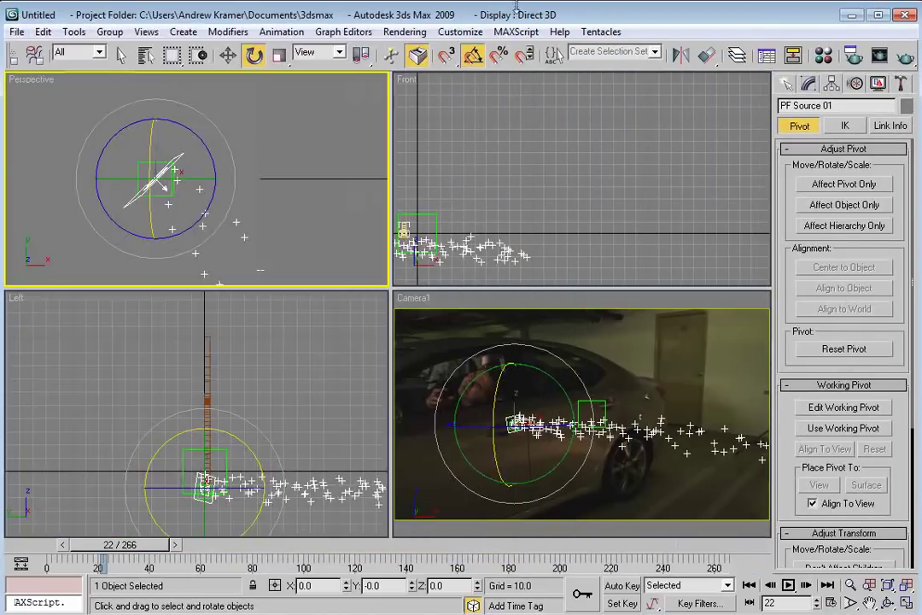
left_click(550, 303)
key("alt+w")
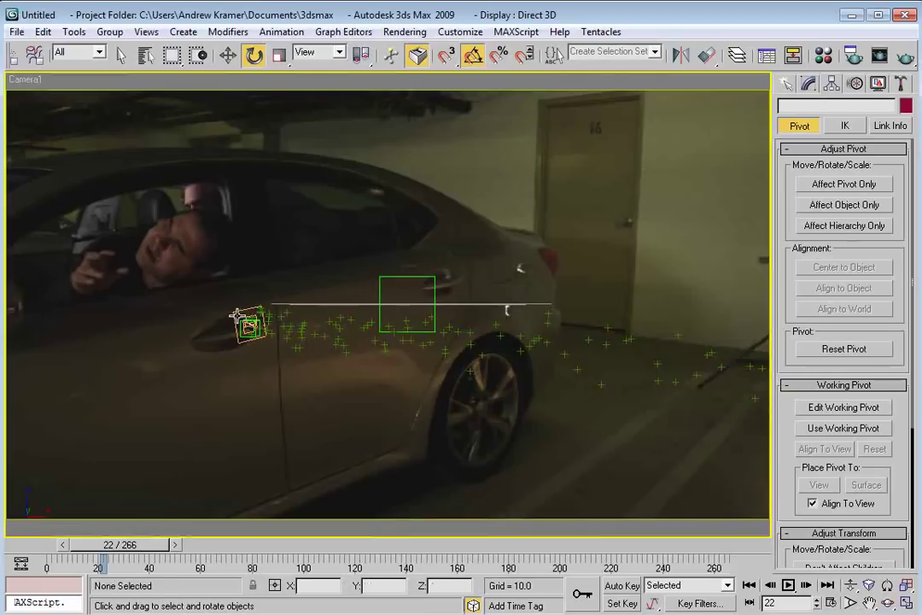
Select the particle source and enlarge its emitter icon to a length of 50.6 and a width of 93.4
left_click(238, 320)
left_click(806, 85)
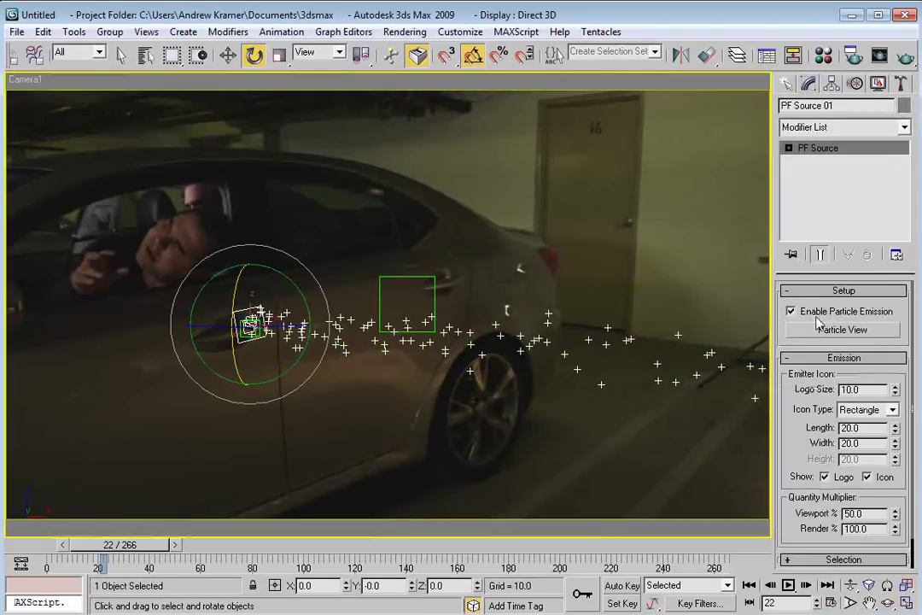
left_click_drag(895, 427, 886, 357)
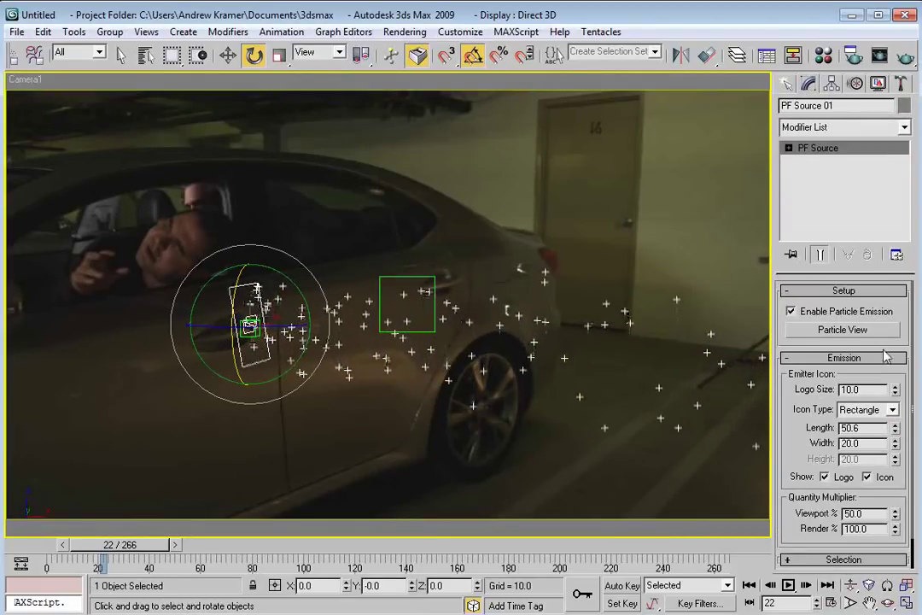
left_click_drag(896, 448, 893, 375)
Move the emitter over the car's open side window, to about X -142.9 and Z 26.1, at frame 24, and restore the four-viewport layout
right_click(243, 303)
left_click(263, 322)
left_click_drag(271, 299, 179, 217)
left_click_drag(125, 551, 131, 551)
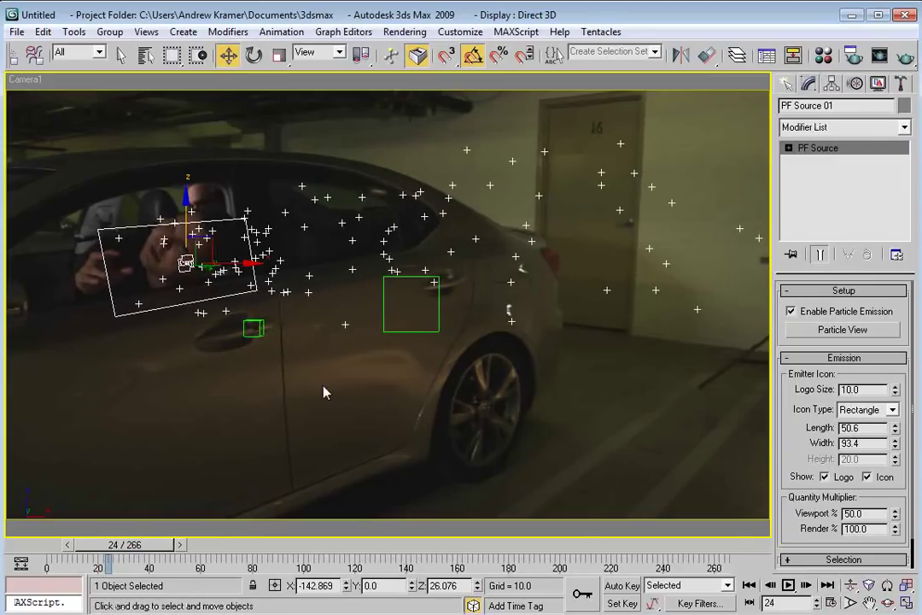
key("alt+w")
right_click(203, 227)
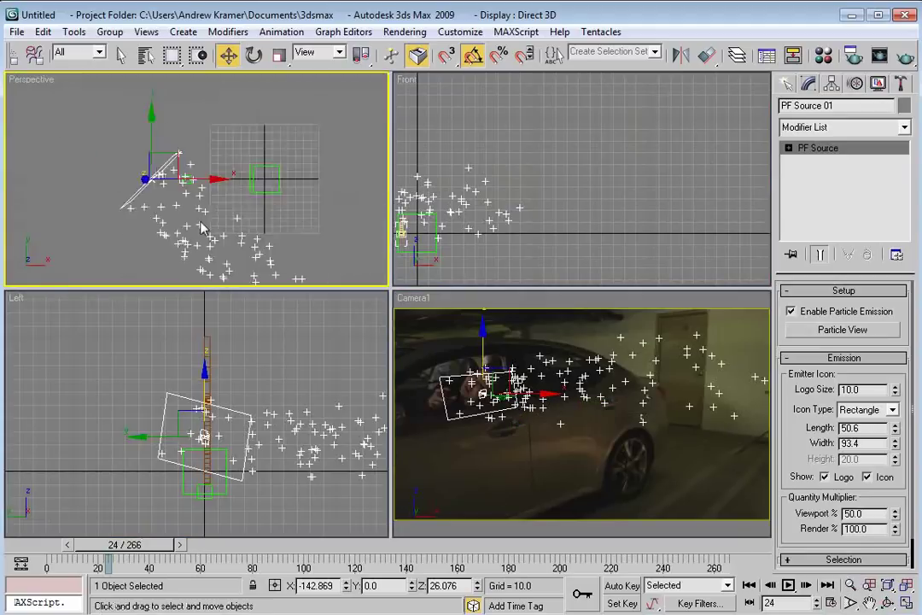
Reopen Particle View and replace Event 01's Shape operator with a Shape Instance operator
key("6")
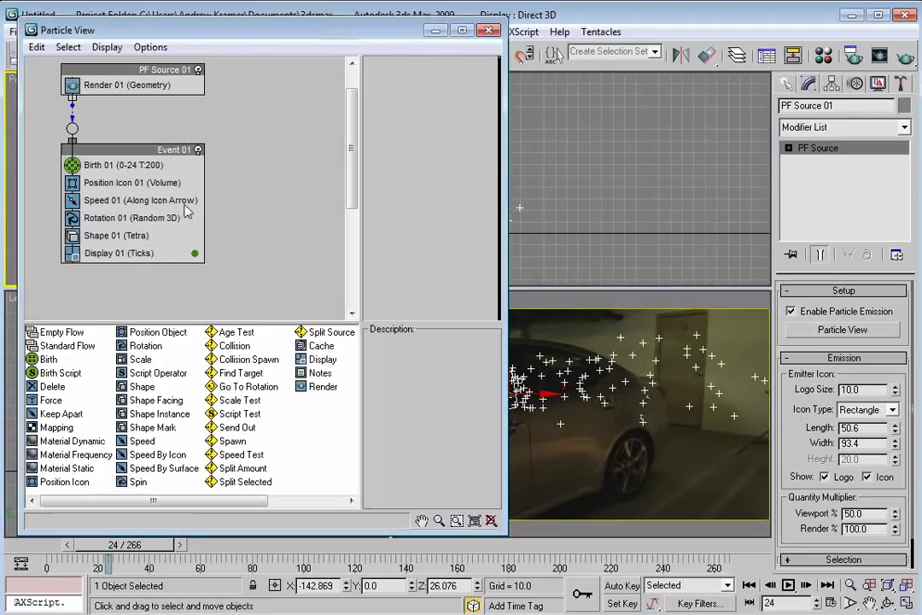
scroll(128, 152, "up", 1)
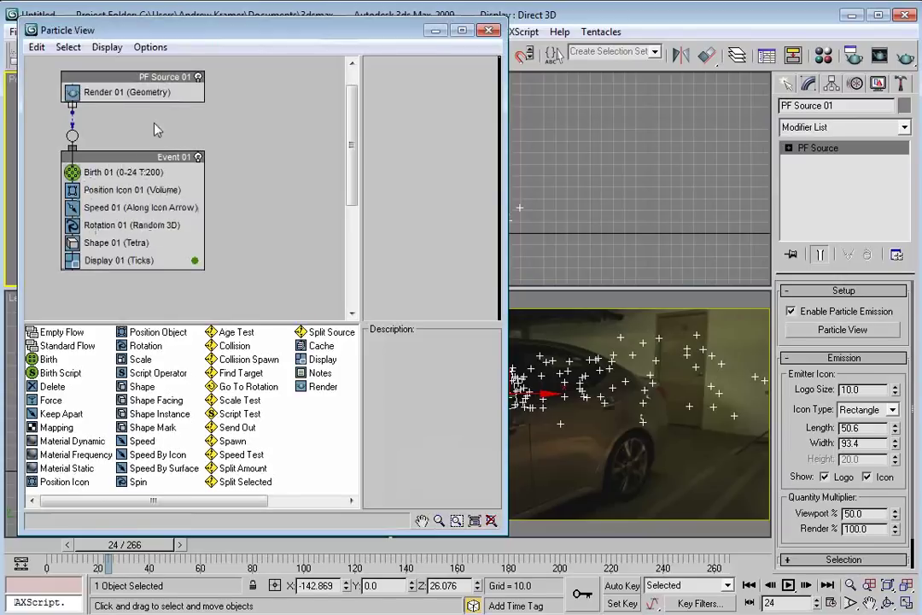
scroll(124, 158, "up", 1)
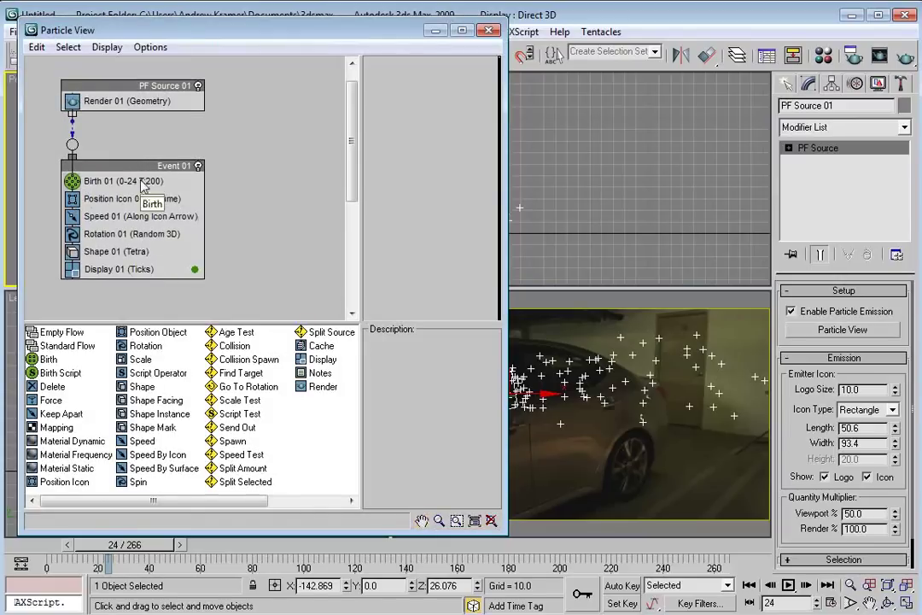
left_click(115, 251)
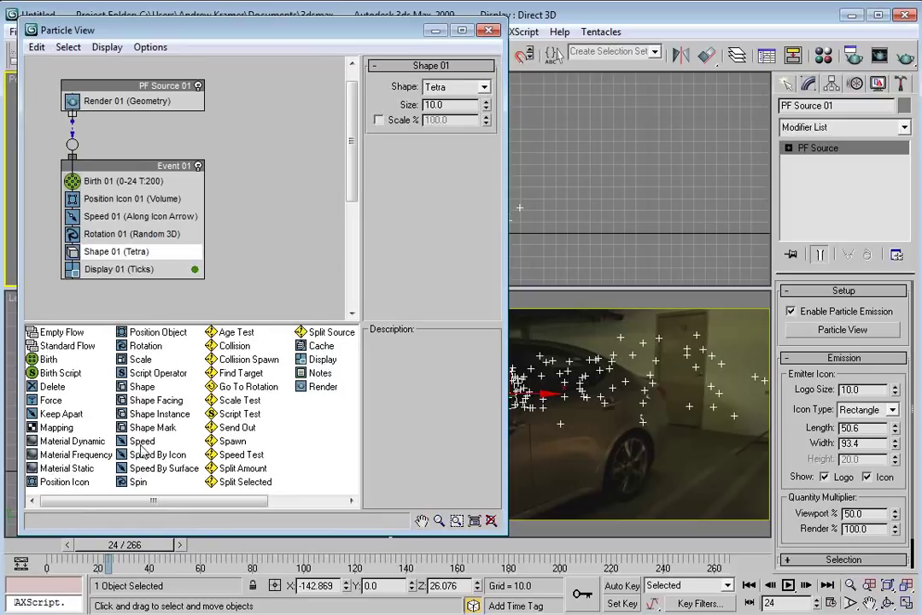
left_click_drag(169, 416, 113, 252)
left_click(113, 254)
Assign the Glass group as the Shape Instance's particle geometry and separate the particles by group members
scroll(613, 193, "down", 3)
middle_click_drag(606, 196, 549, 205)
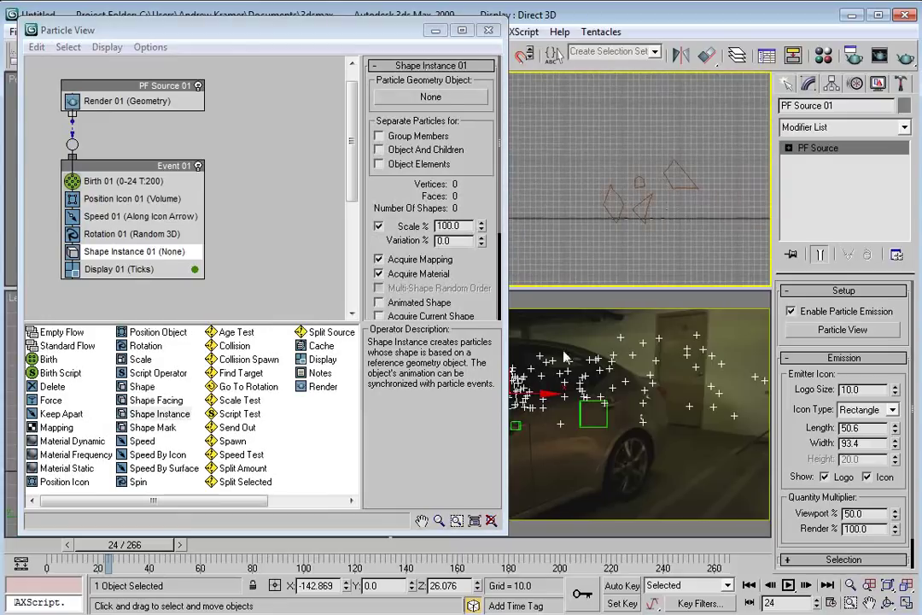
left_click(449, 79)
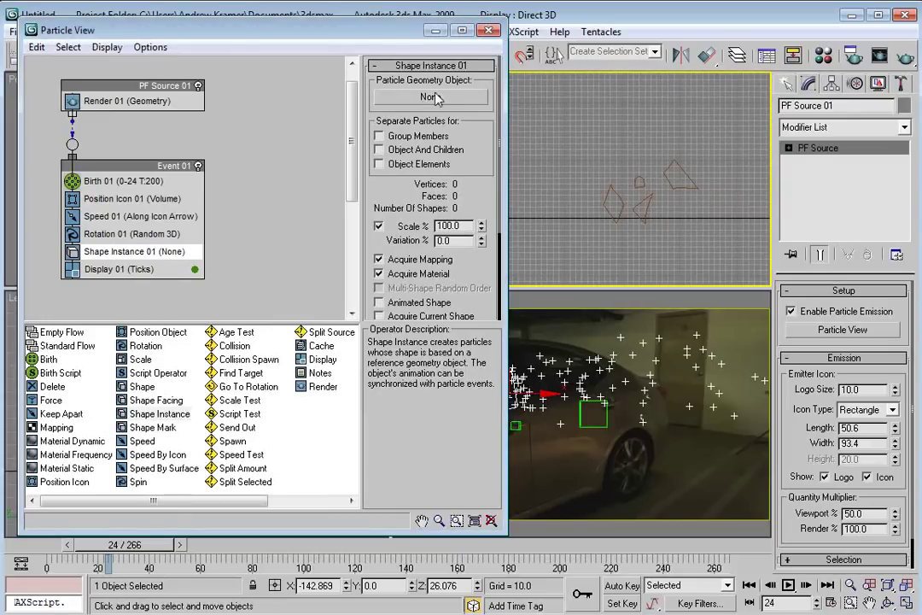
left_click(434, 97)
left_click(639, 185)
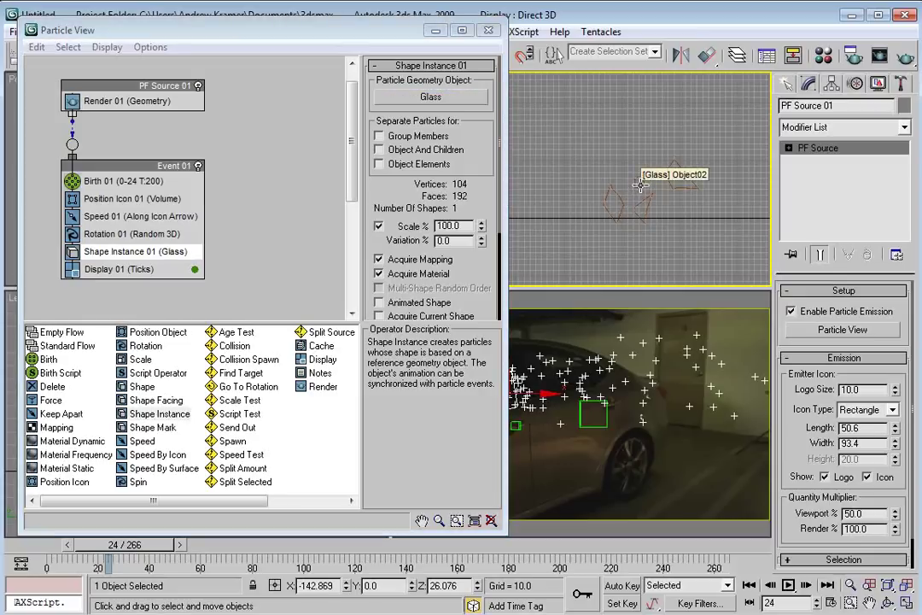
left_click(379, 136)
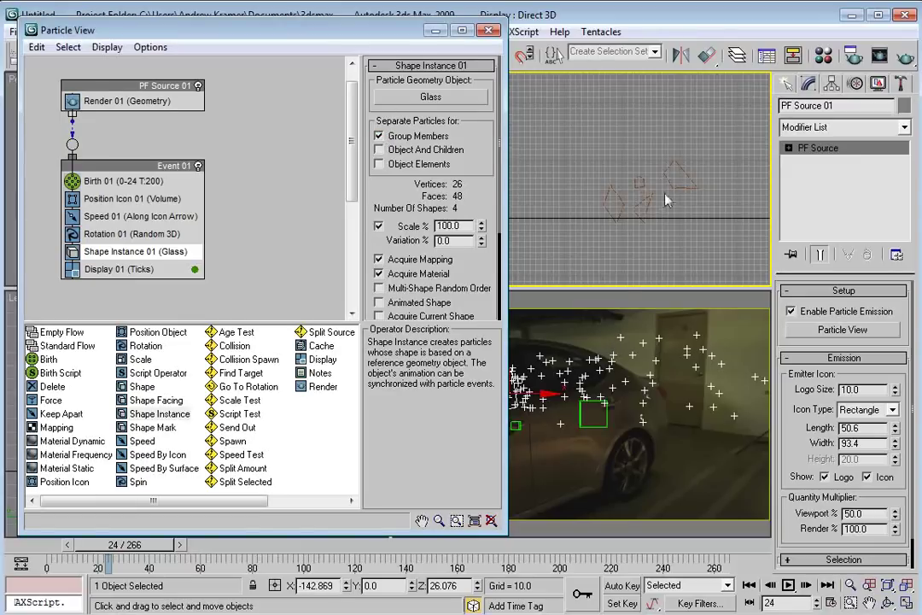
Set the particle flow's Display operator to show the particles as Geometry
left_click(108, 271)
left_click(445, 89)
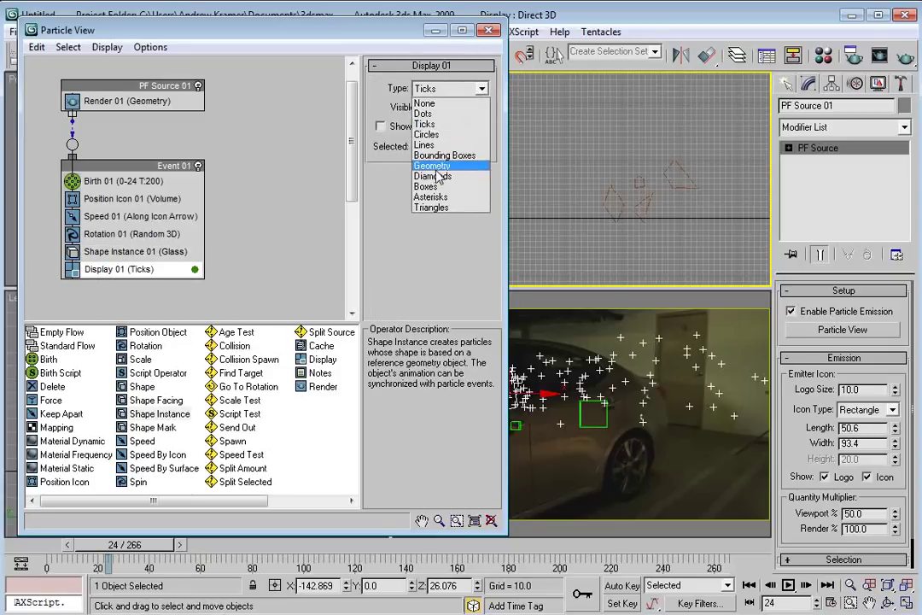
left_click(433, 166)
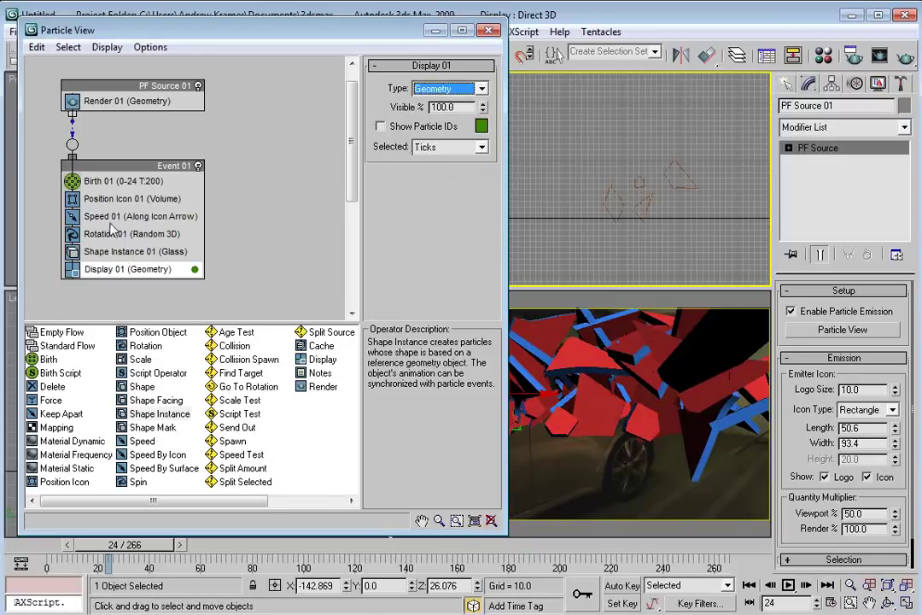
Set the Shape Instance operator's scale to 22% with a variation of 64%
left_click(114, 252)
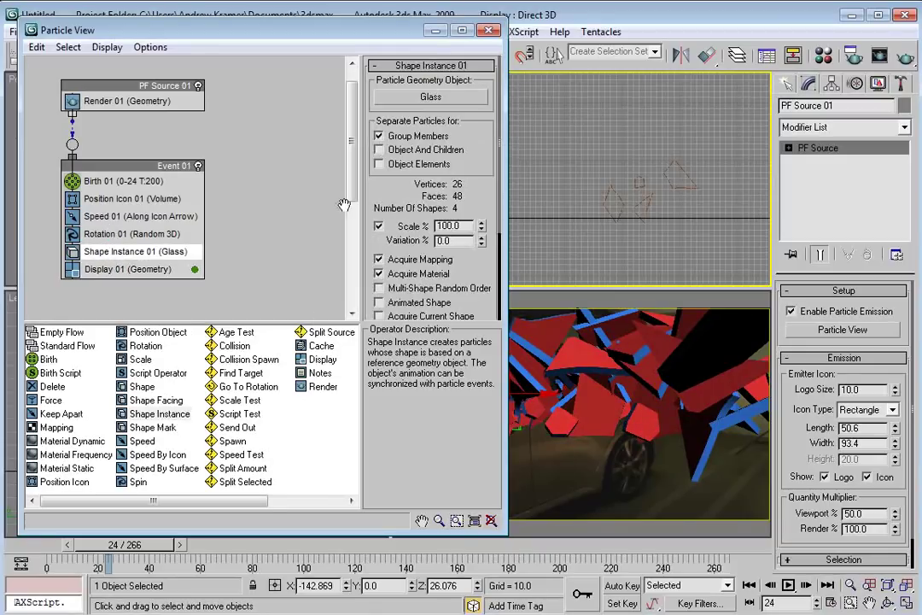
double_click(448, 225)
type("40")
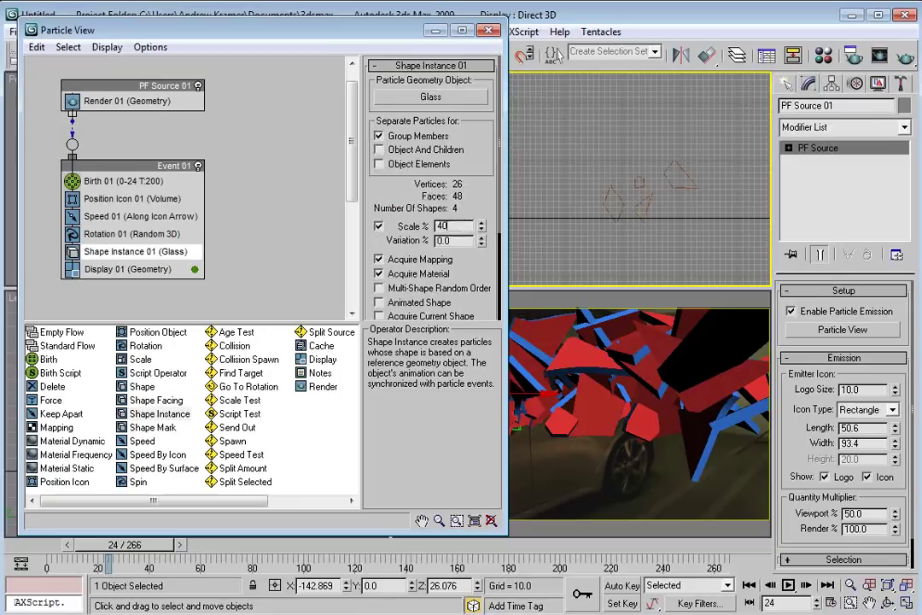
key("Return")
mouse_move(482, 229)
left_mouse_down()
mouse_move(461, 246)
mouse_move(483, 232)
left_mouse_up()
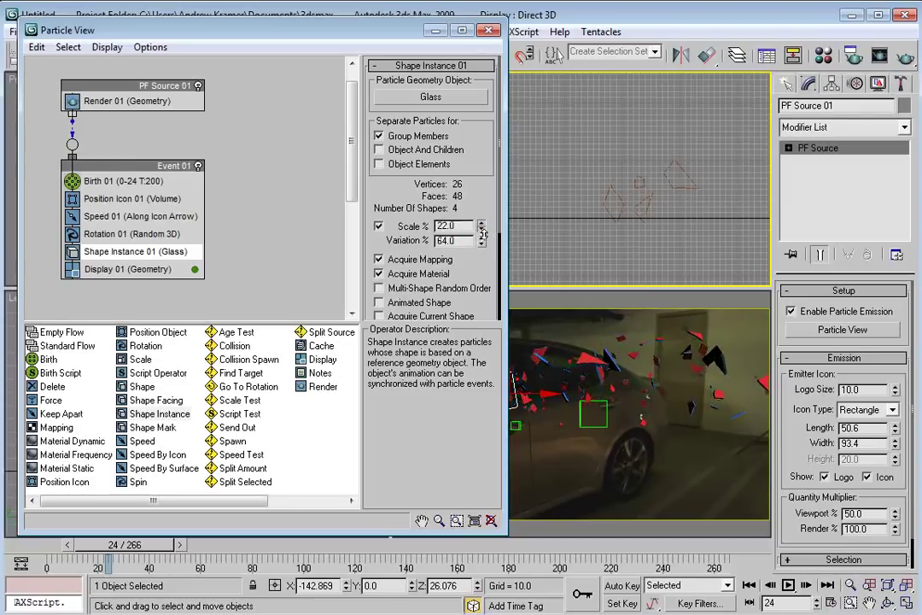
Set the Speed operator to a speed of 216 with a divergence of 41
left_click(104, 217)
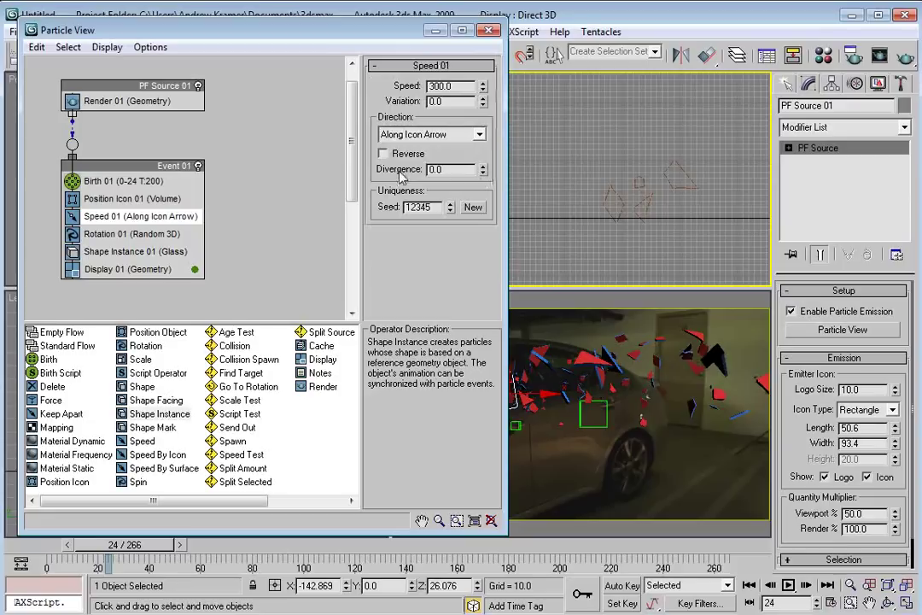
left_click_drag(364, 39, 226, 94)
left_click_drag(344, 225, 346, 160)
left_click_drag(240, 94, 224, 22)
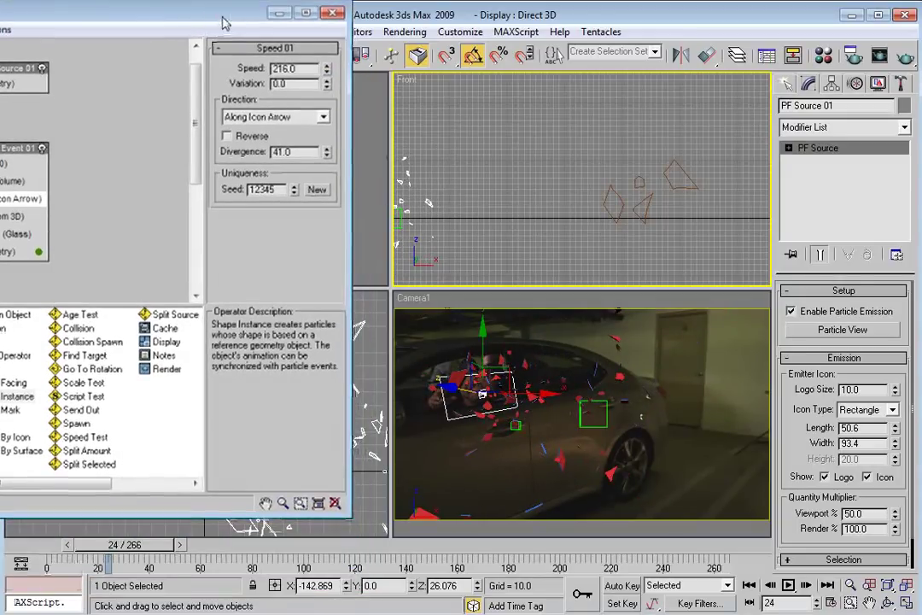
Go to frame 30 and set the Birth operator's particle amount to 456
left_click_drag(124, 545, 150, 549)
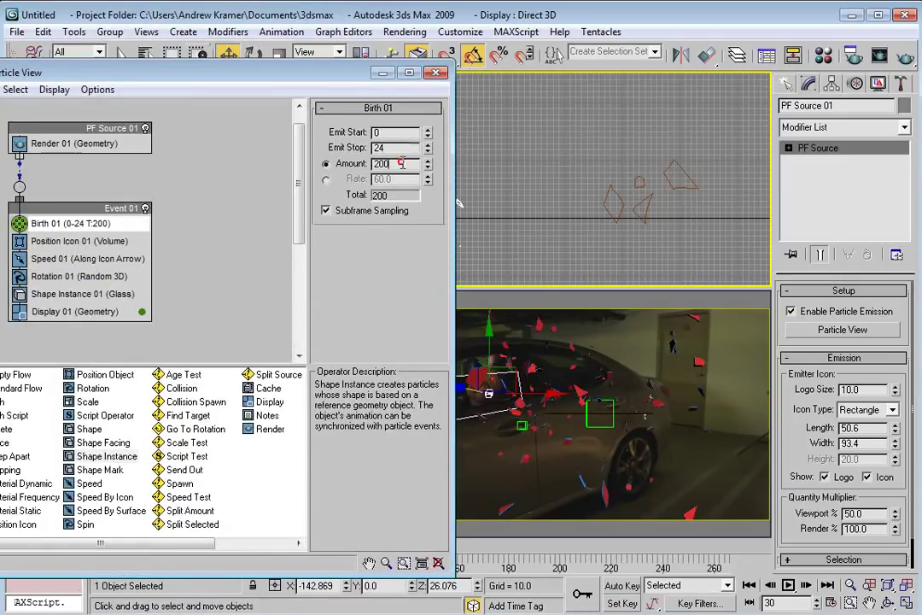
double_click(400, 163)
type("500")
key("Return")
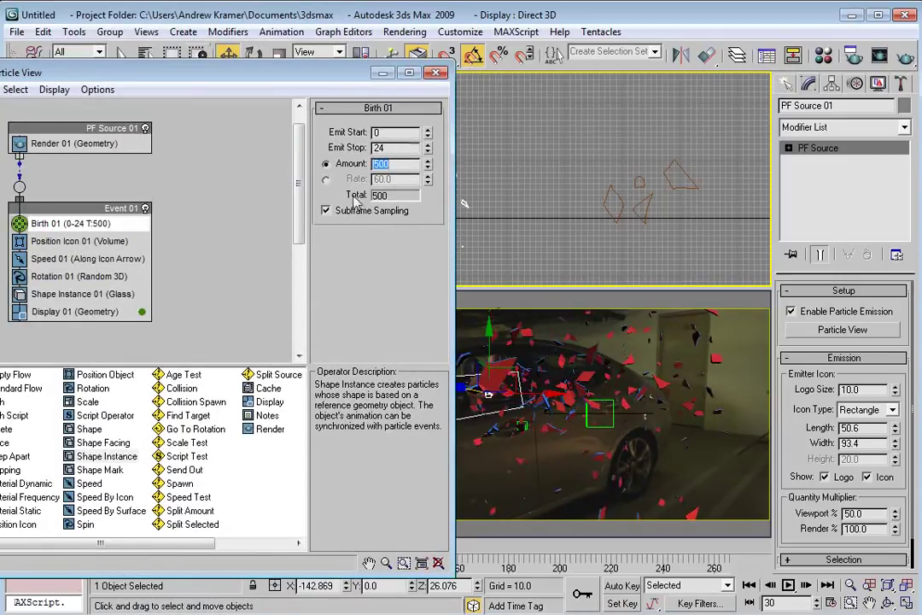
left_click_drag(424, 168, 428, 179)
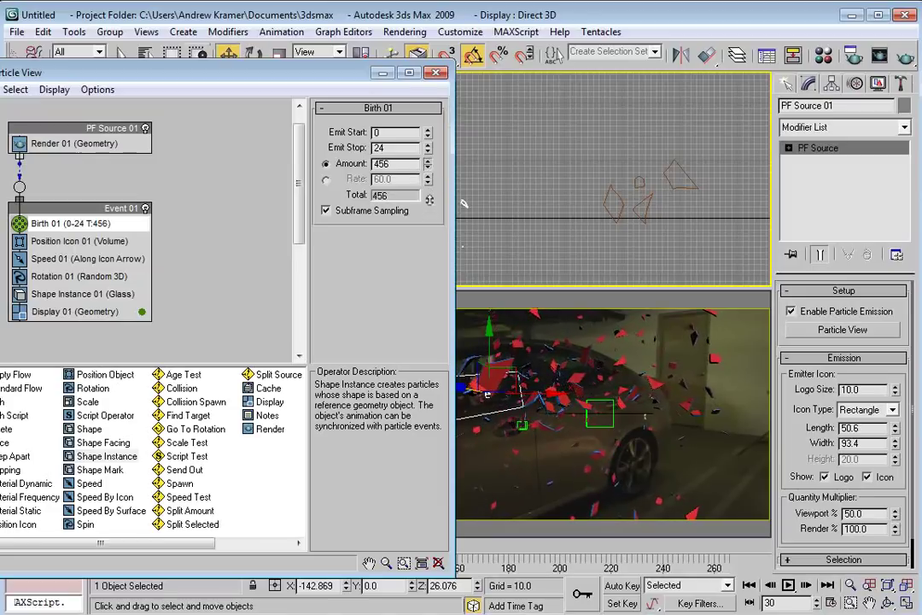
Advance the timeline to frame 36 and extend the Birth operator's Emit Stop to frame 37
left_click_drag(325, 76, 301, 29)
left_click_drag(144, 545, 169, 555)
left_click_drag(256, 27, 529, 332)
middle_click_drag(191, 189, 167, 160, "alt")
scroll(195, 173, "up", 4)
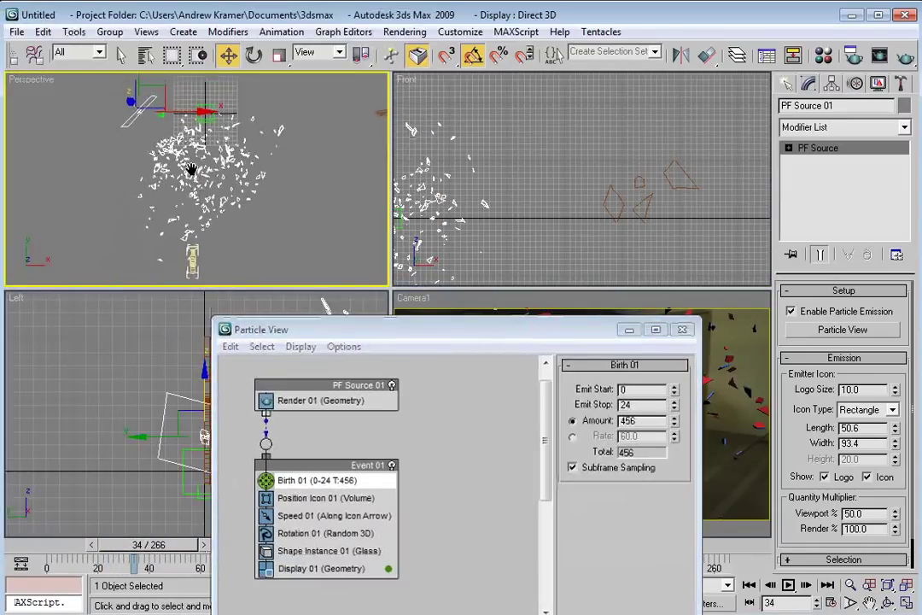
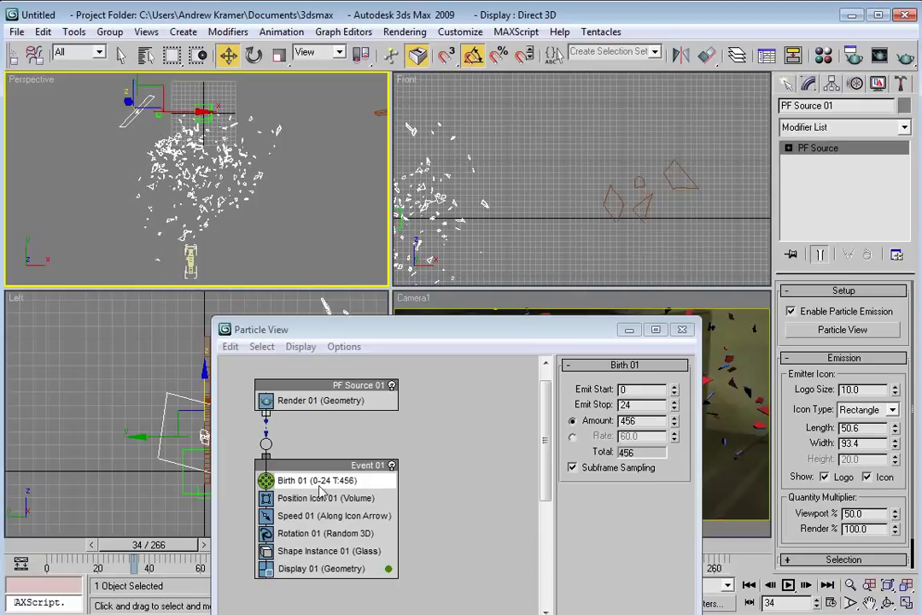
left_click_drag(675, 408, 675, 386)
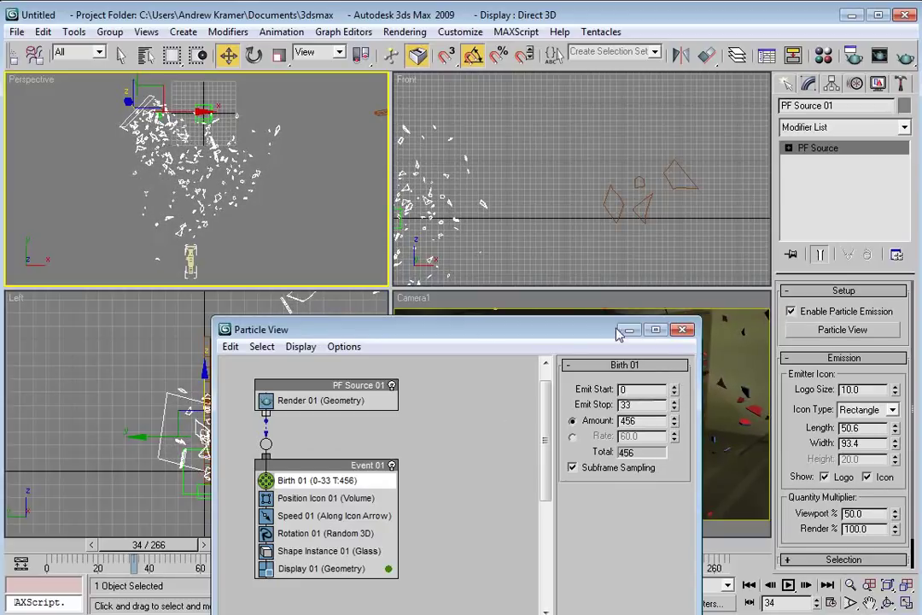
left_click_drag(574, 331, 645, 141)
left_click_drag(162, 543, 171, 552)
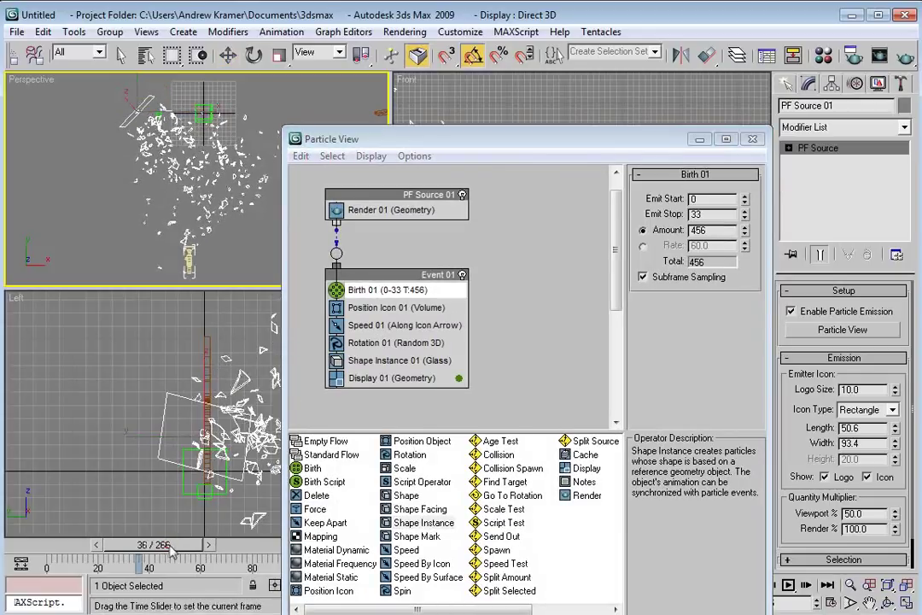
key("w")
left_click_drag(744, 214, 741, 202)
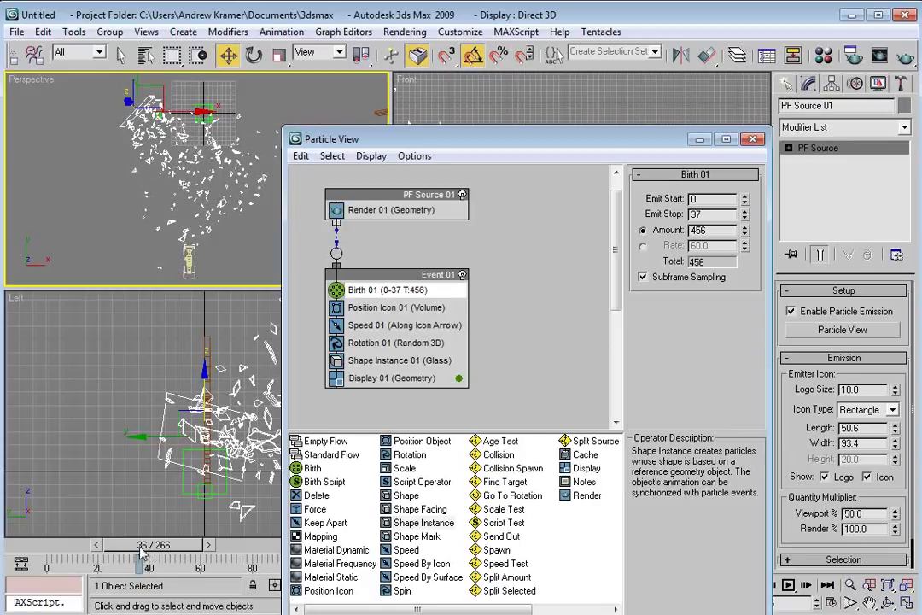
Generate new random seeds for the Position Icon operator to vary where the shards are emitted
left_click_drag(606, 130, 244, 43)
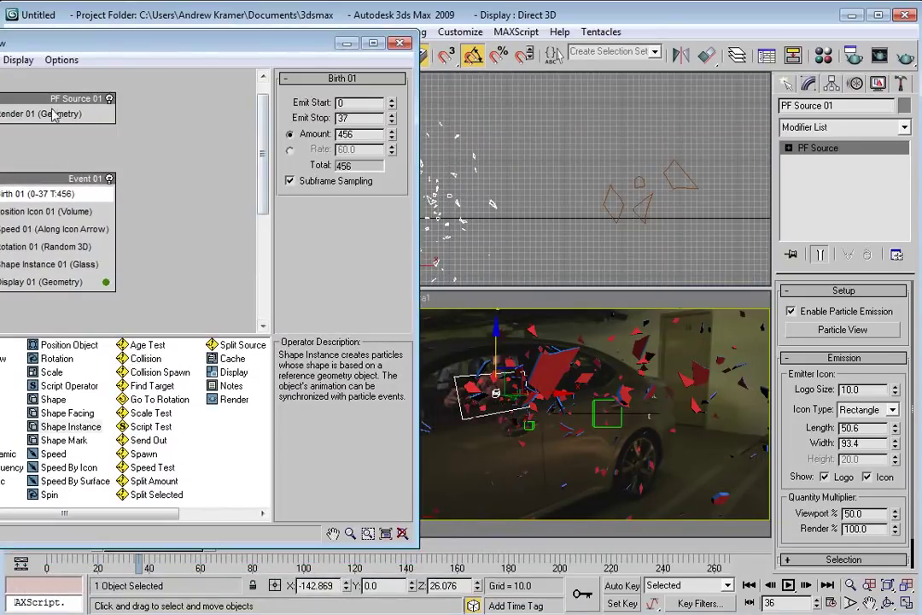
left_click_drag(150, 51, 201, 51)
left_click(86, 209)
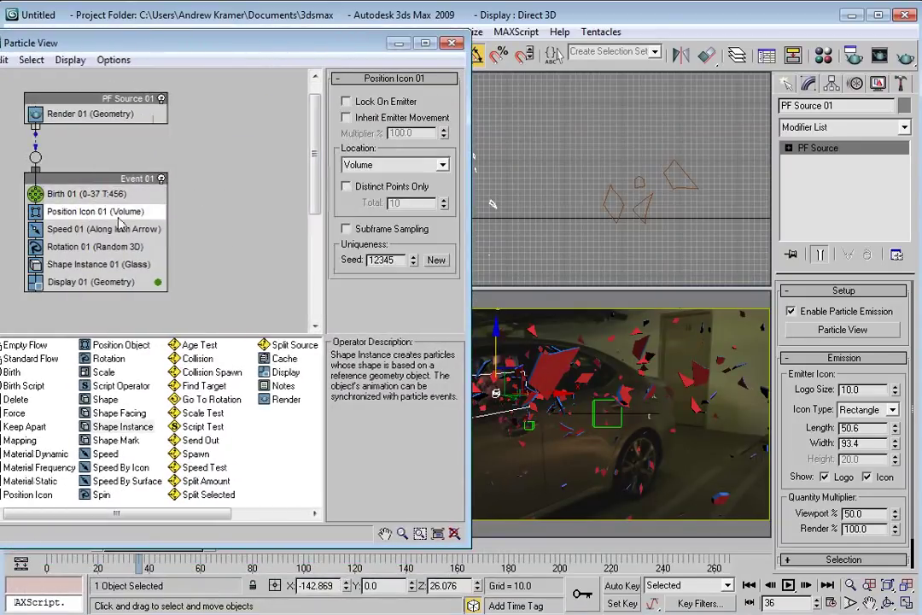
left_click(436, 260)
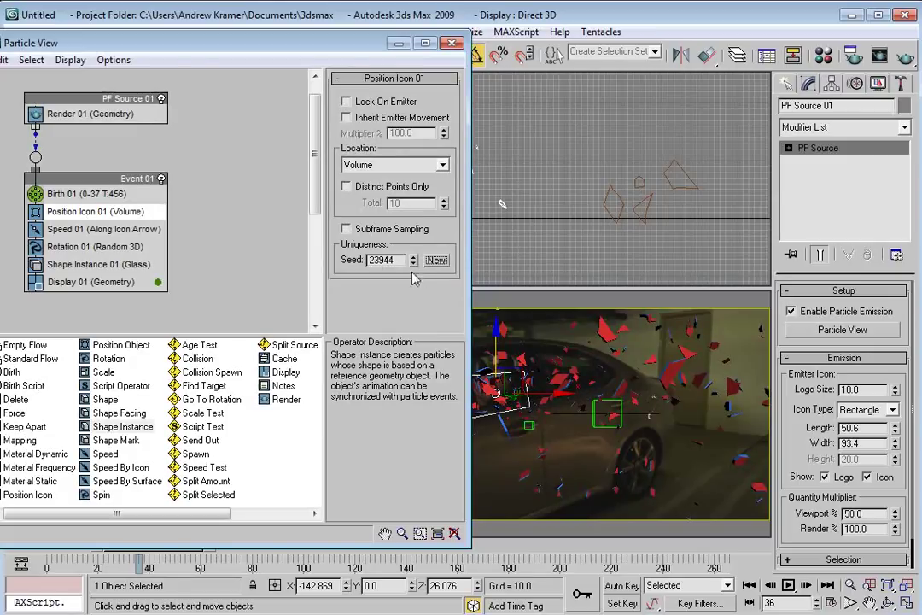
left_click(436, 261)
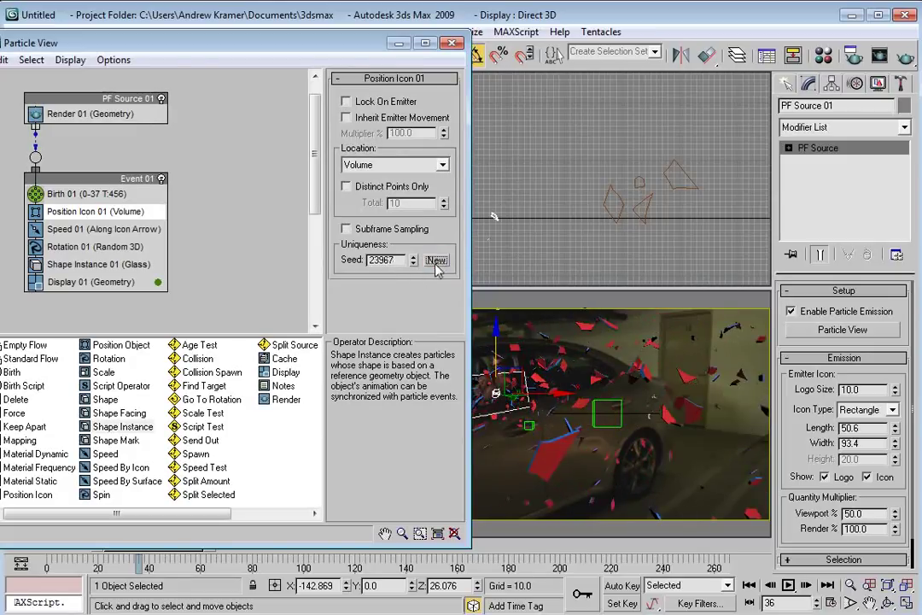
Generate new random seeds for the Rotation operator and check the shards in an enlarged Camera1 view
left_click(68, 246)
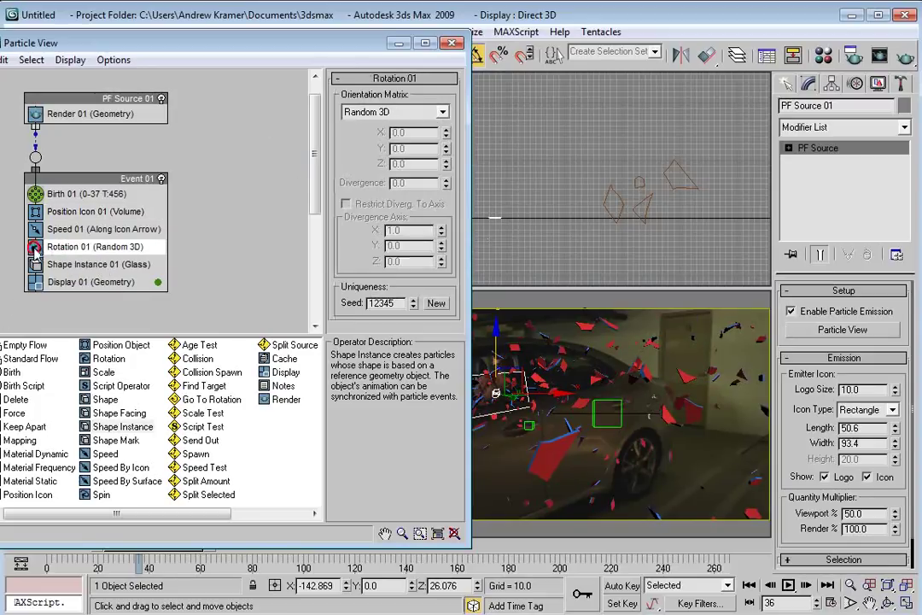
left_click(35, 247)
left_click(35, 248)
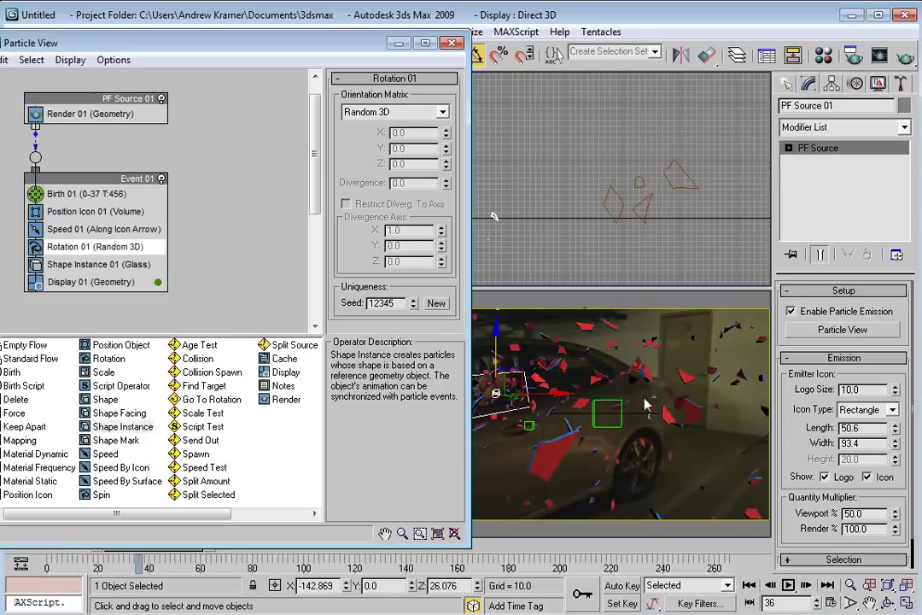
left_click(437, 303)
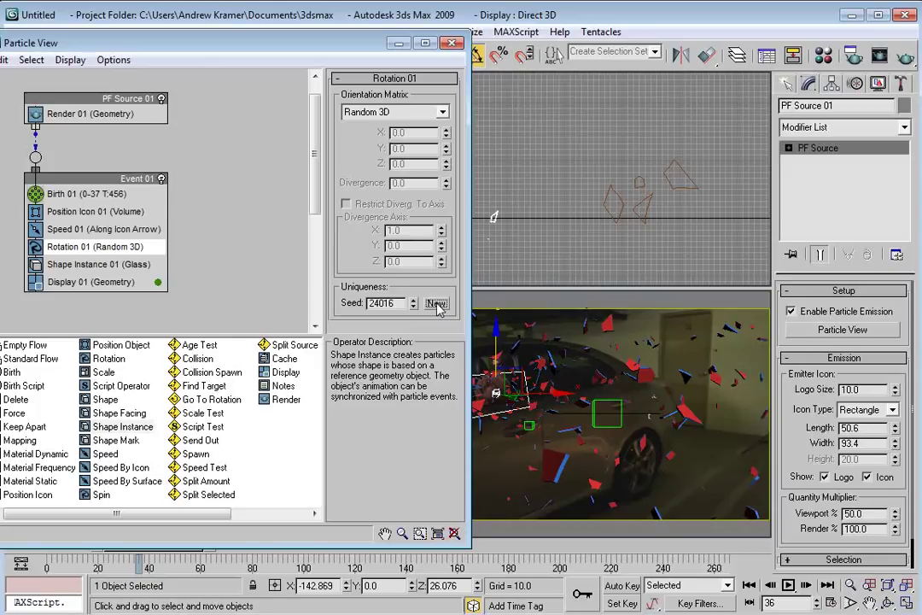
left_click(437, 305)
left_click(436, 304)
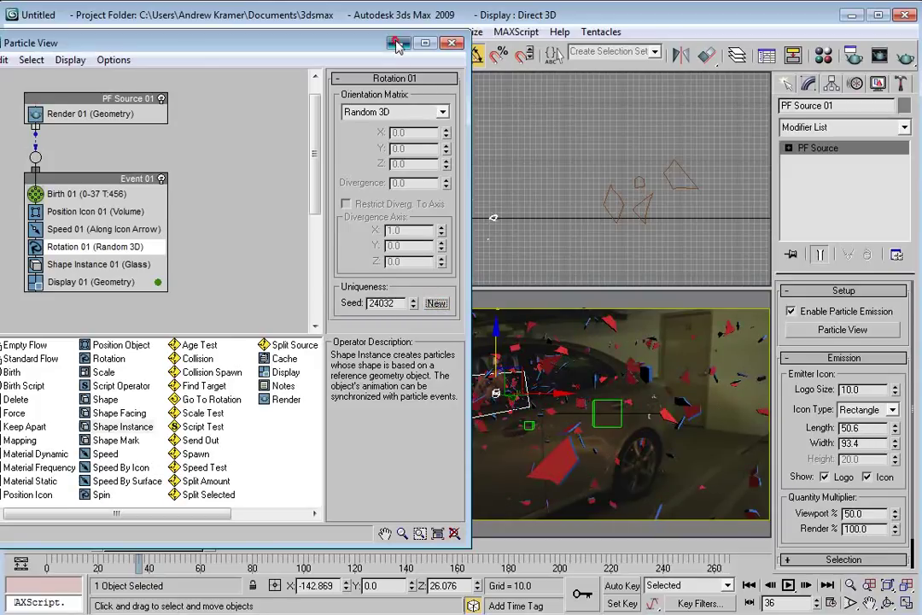
left_click(452, 43)
left_click(553, 318)
key("alt+w")
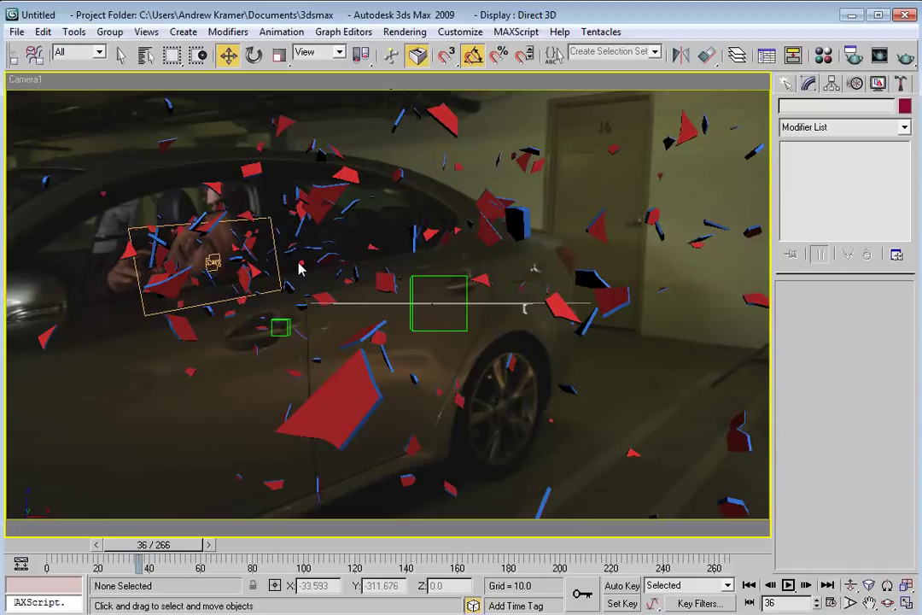
key("alt+w")
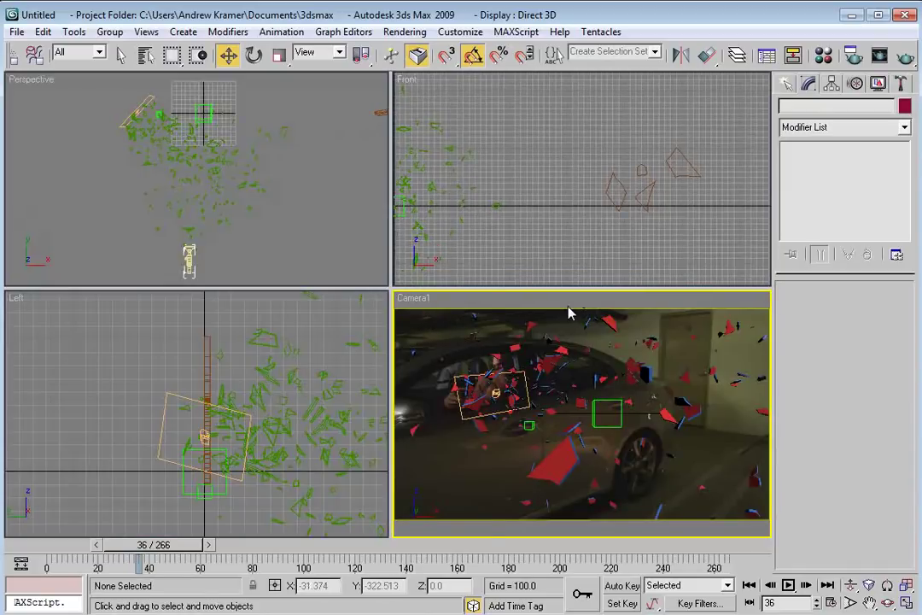
Reopen Particle View, insert a Mapping operator between Shape Instance and Display in Event 01, and minimize it
key("6")
left_click_drag(213, 288, 213, 284)
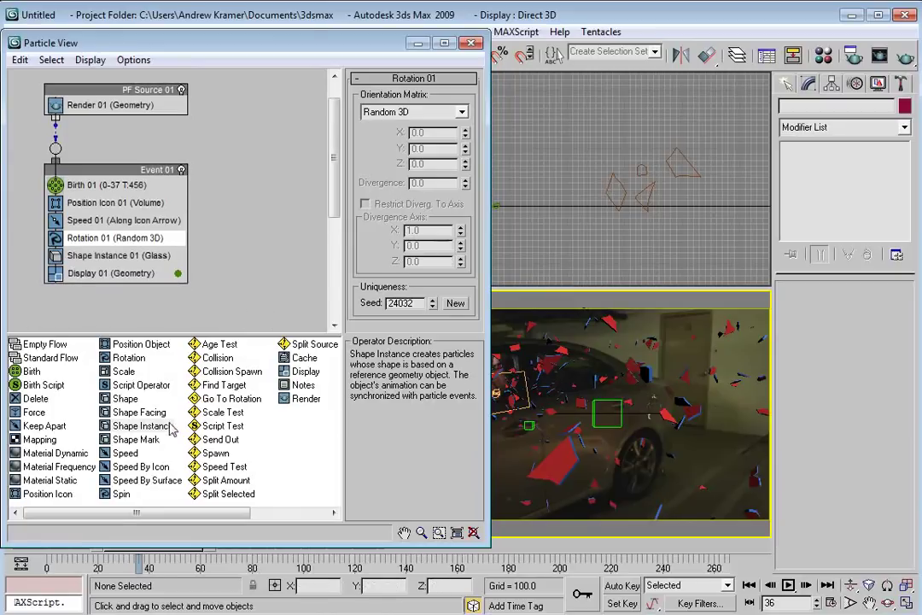
left_click_drag(41, 440, 73, 275)
left_click(74, 273)
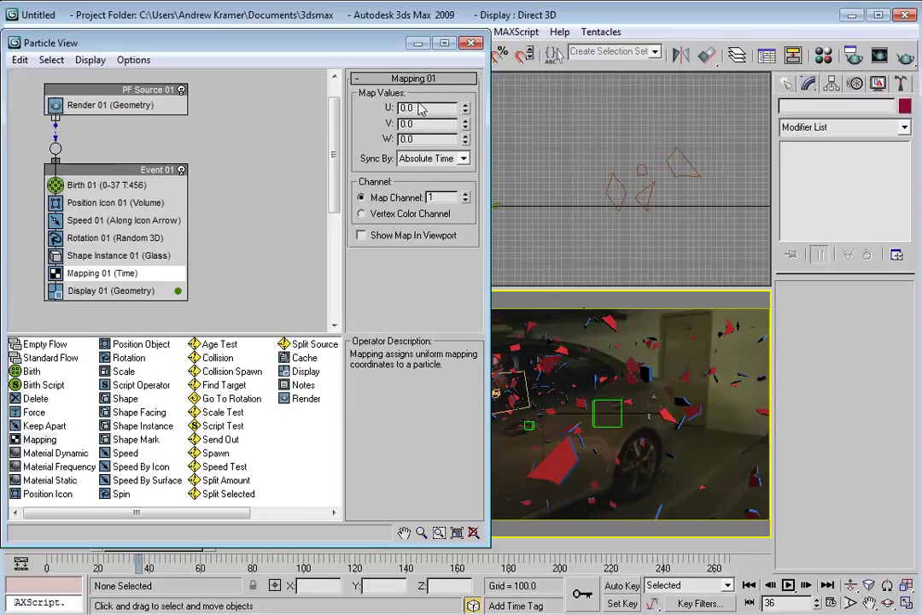
left_click(417, 44)
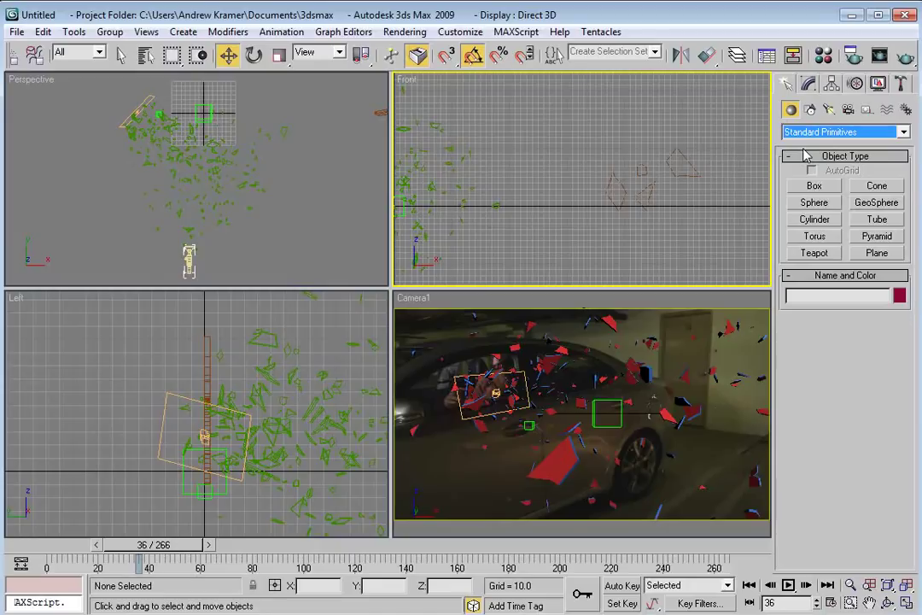
Create a Mesher compound object in the empty area of the Front viewport, between the particles and the source shards
left_click(799, 131)
left_click(854, 174)
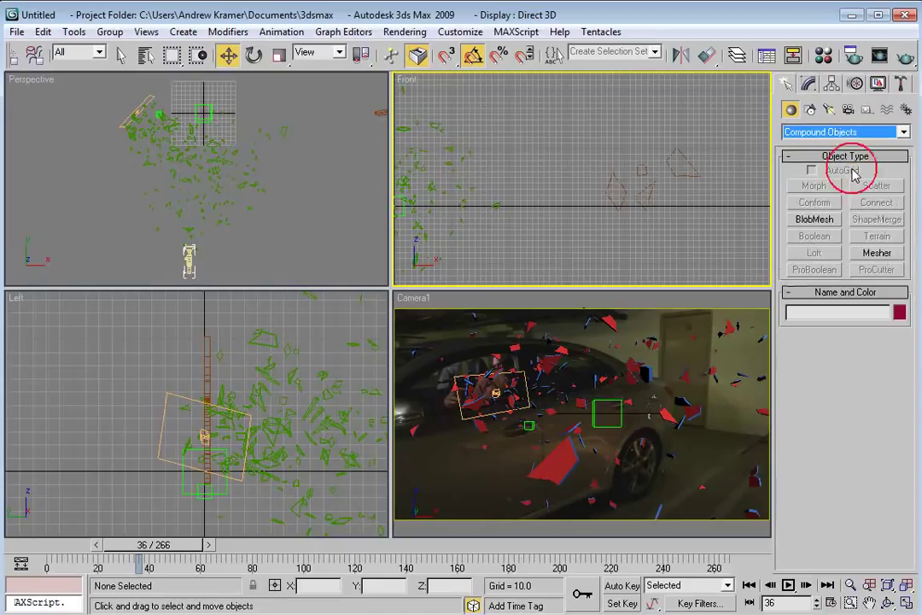
left_click(871, 255)
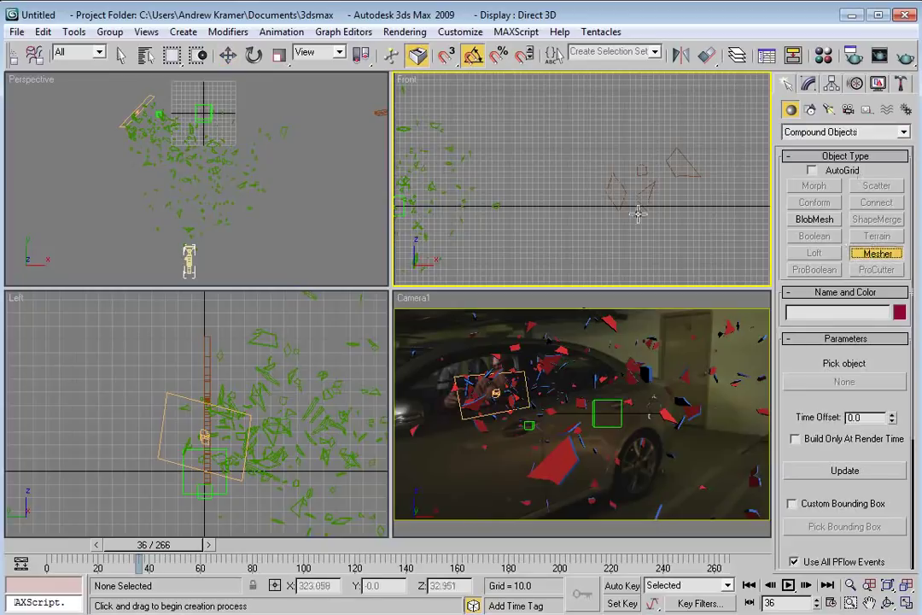
left_click_drag(555, 154, 568, 172)
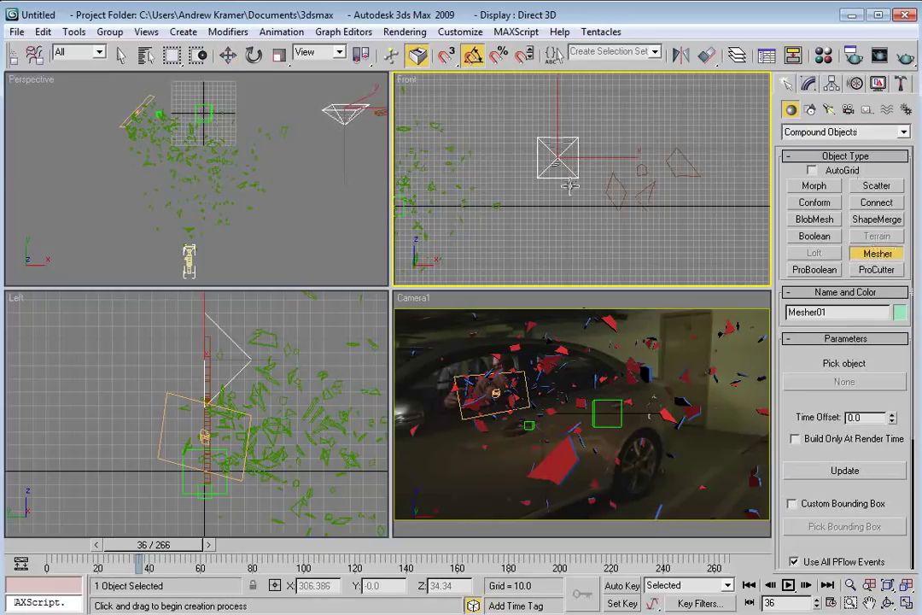
Assign PF Source 01 as the Mesher's object and move the Mesher to about X 351, Z 130 in the Front viewport
left_click(809, 84)
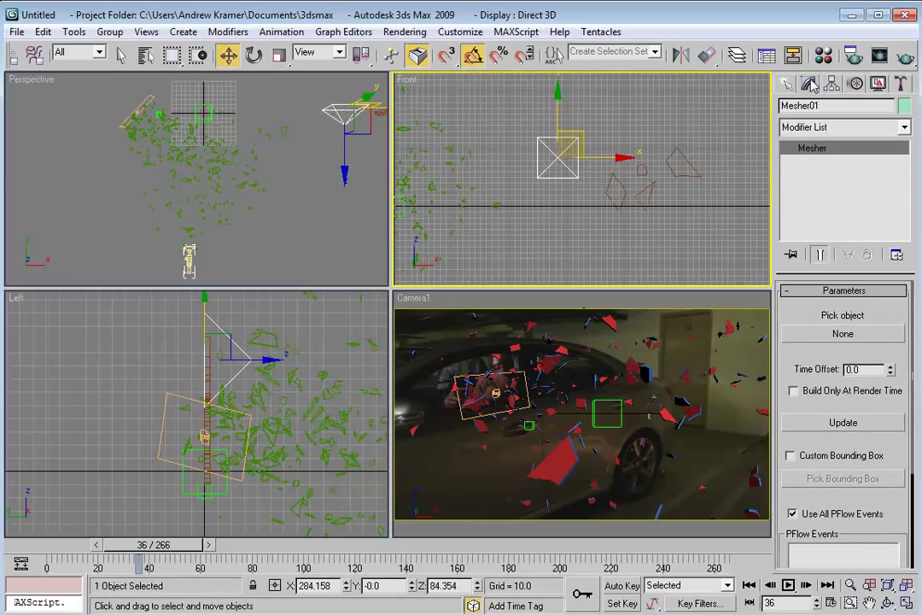
left_click(868, 334)
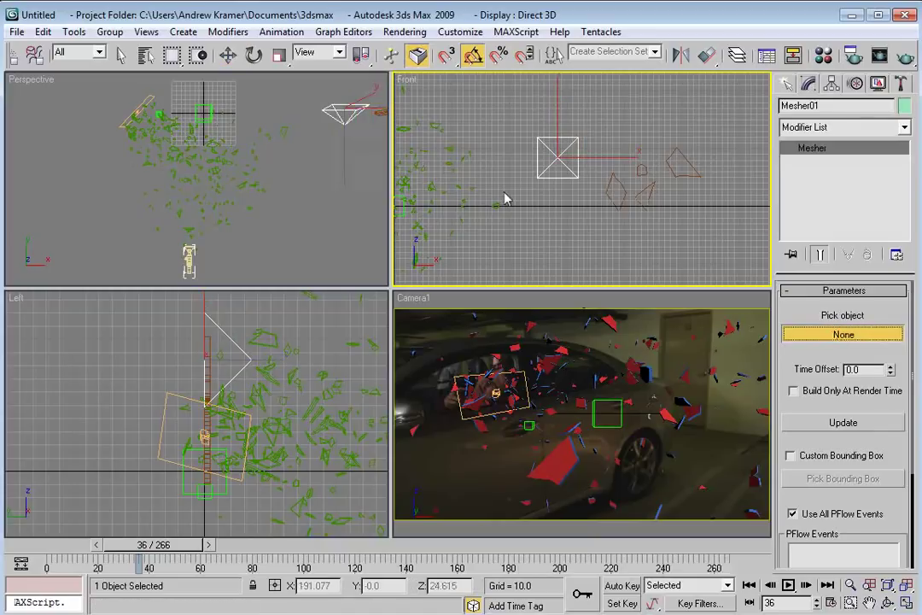
left_click(406, 179)
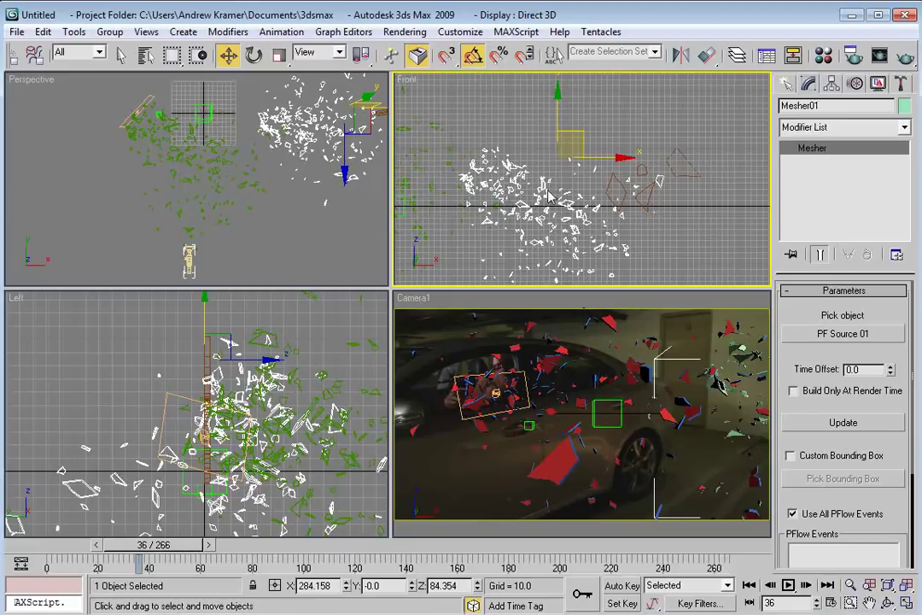
left_click_drag(575, 144, 619, 108)
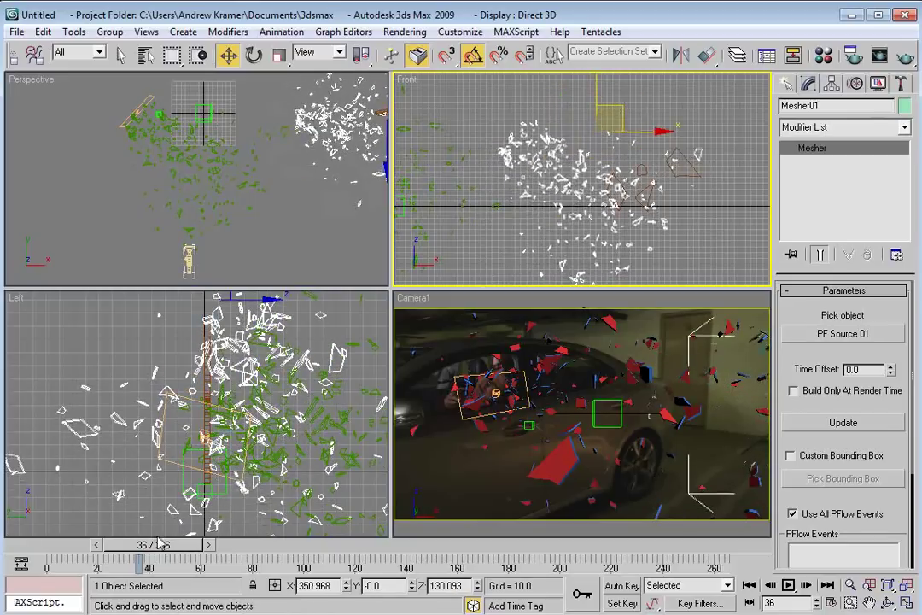
Place the Mesher at about X 295, Z 120 in the Front viewport at frame 35 and convert it to Editable Poly
mouse_move(147, 553)
left_mouse_down()
mouse_move(138, 553)
mouse_move(165, 550)
left_mouse_up()
key("w")
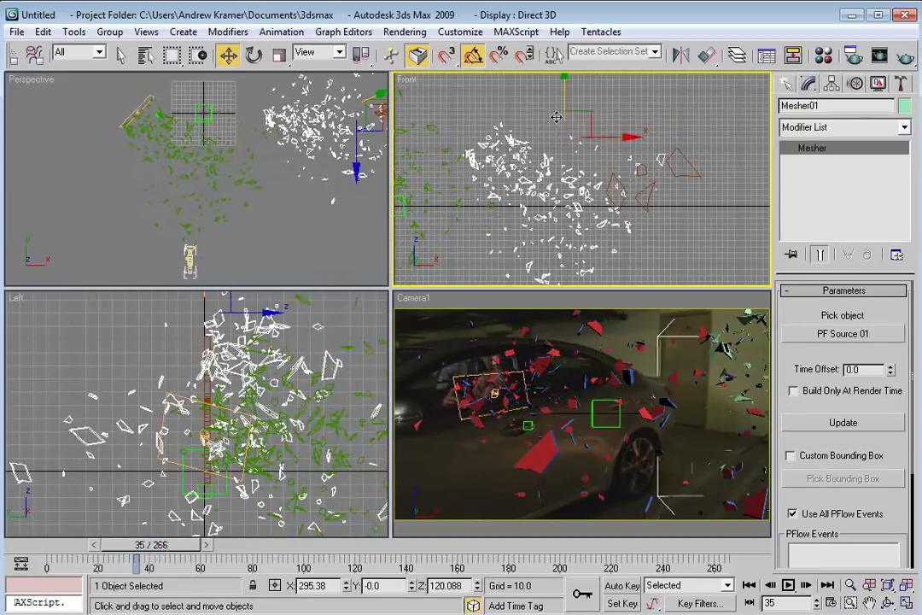
right_click(505, 144)
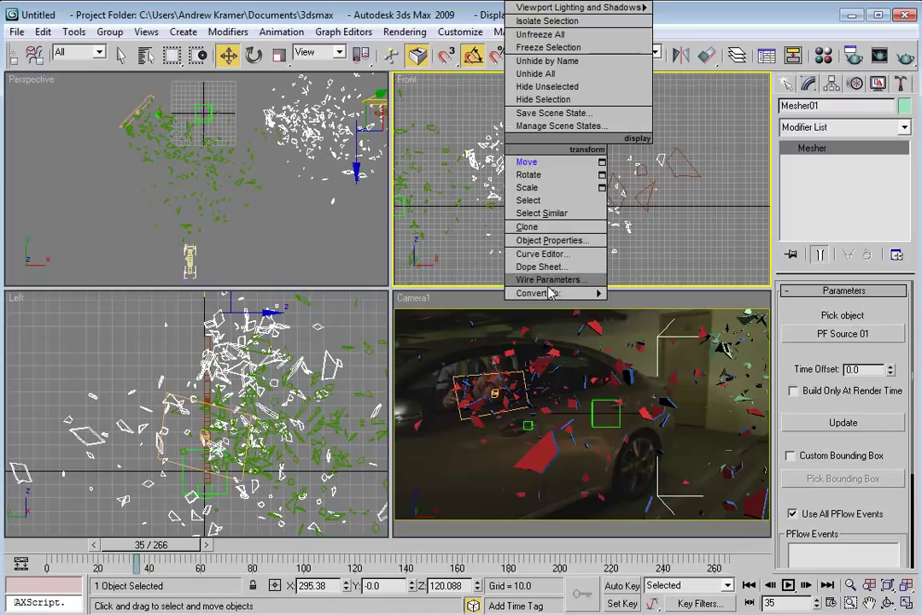
mouse_move(551, 293)
left_click(683, 307)
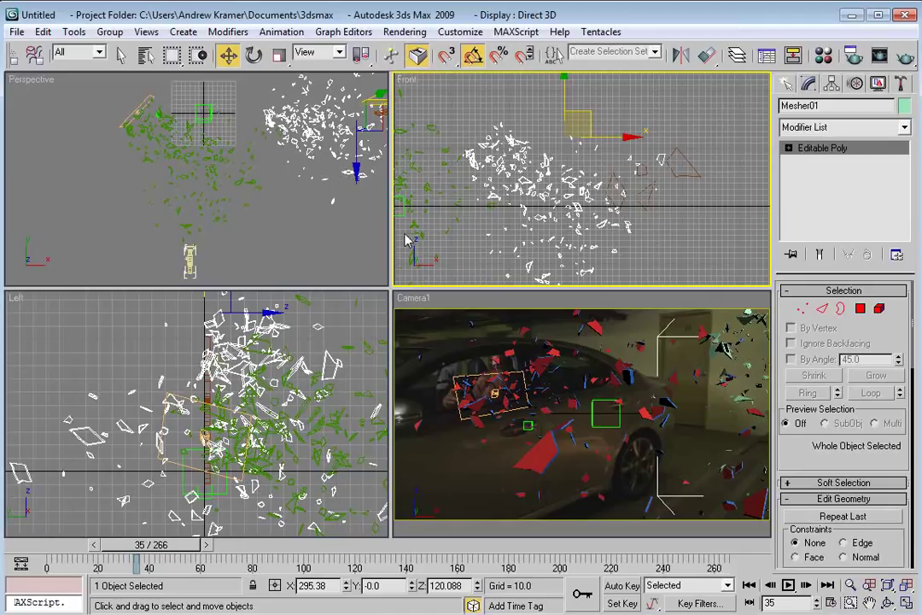
Switch off PF Source 01 in Particle View, close Particle View, and clear the scene selection
right_click(467, 319)
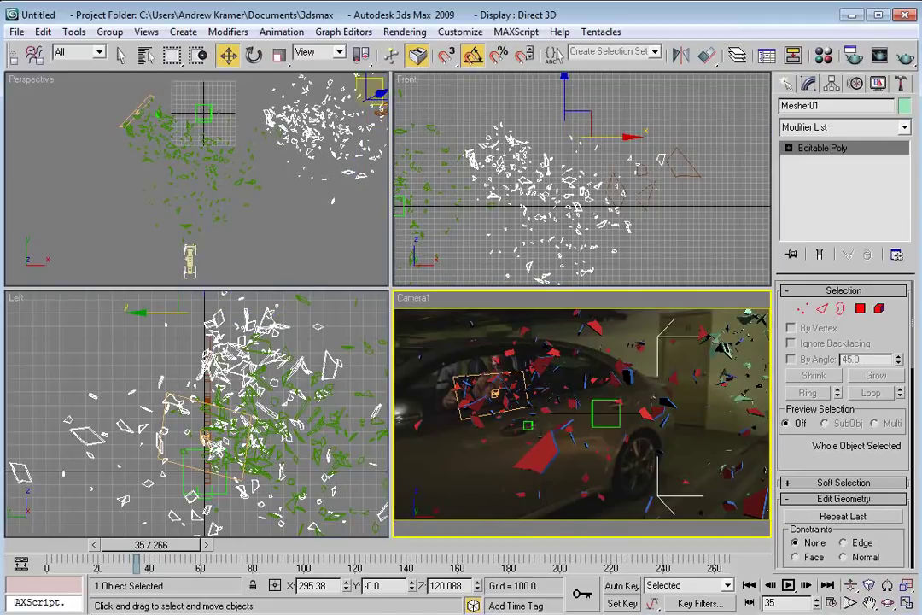
key("6")
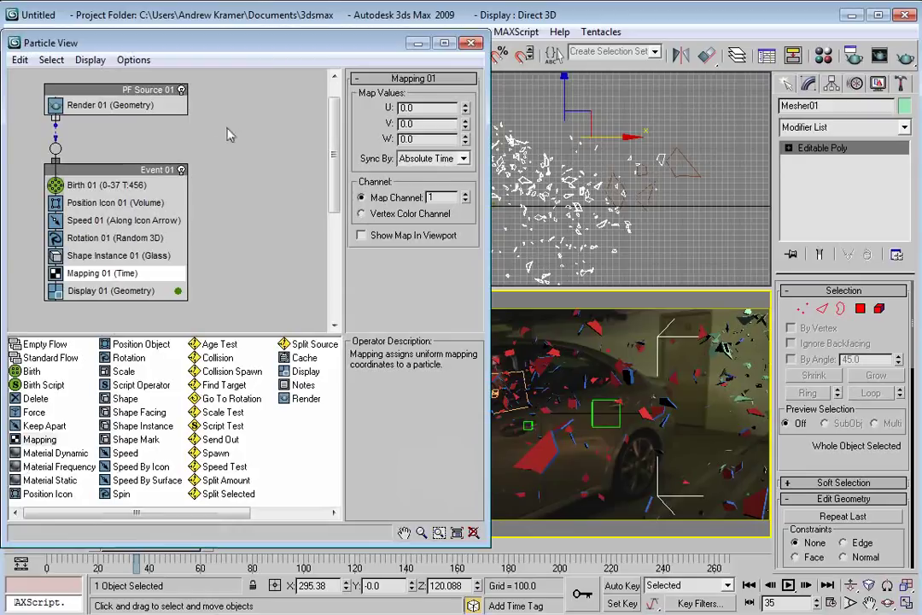
left_click(181, 91)
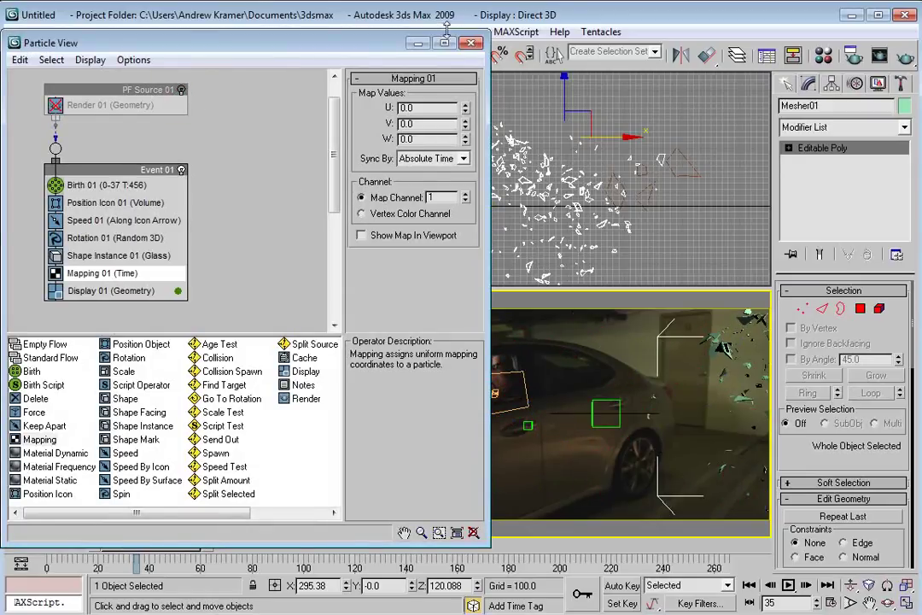
left_click(470, 42)
left_click(485, 106)
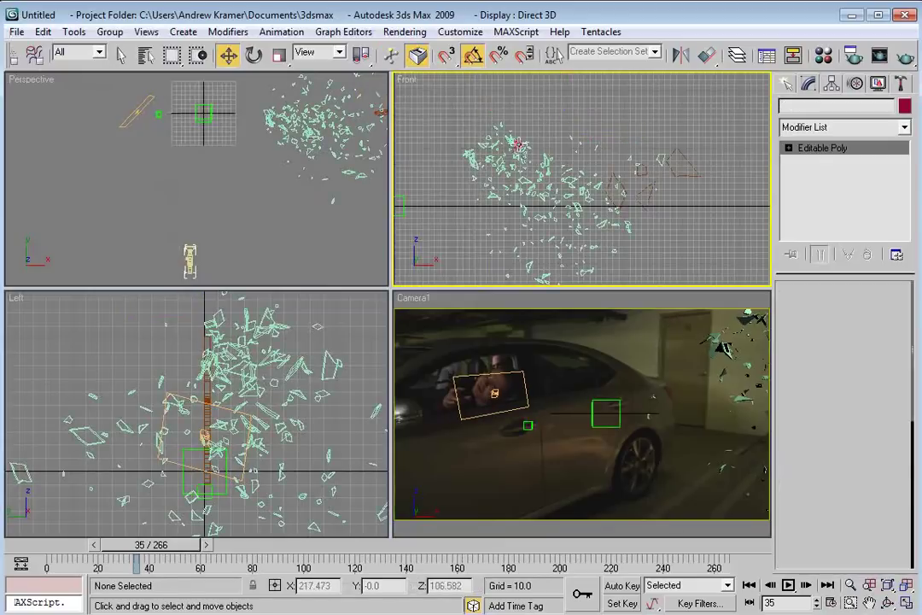
Select the Mesher01 shard mesh and rotate it -95 degrees about the X axis in the Perspective viewport
left_click(233, 143)
middle_click_drag(267, 114, 203, 167)
right_click(292, 186)
left_click(315, 198)
left_click_drag(282, 115, 282, 81)
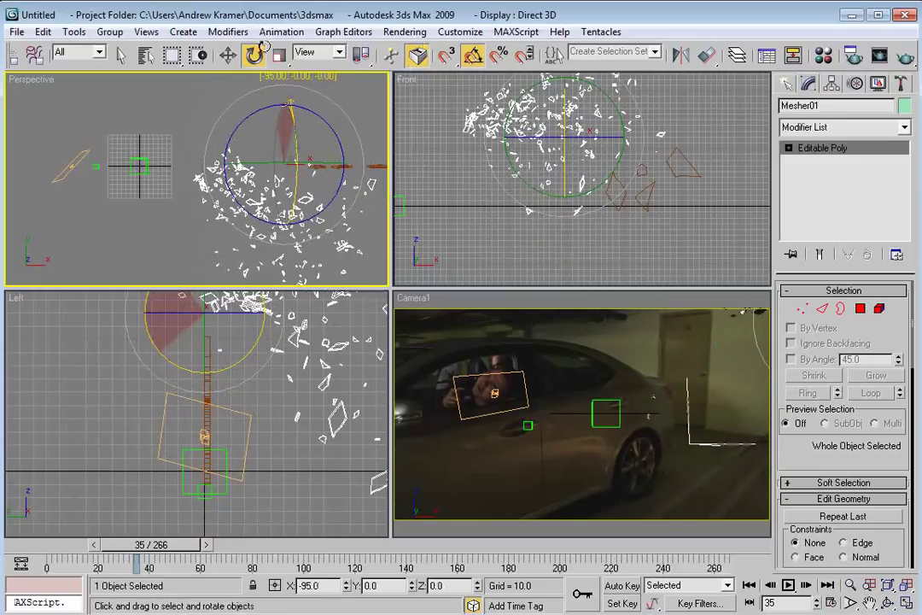
Move Mesher01 over the car area in the Perspective viewport, to about X 46, Y -9
right_click(336, 196)
left_click(353, 214)
left_click_drag(305, 156, 174, 161)
middle_click_drag(174, 161, 205, 145, "alt")
right_click(572, 177)
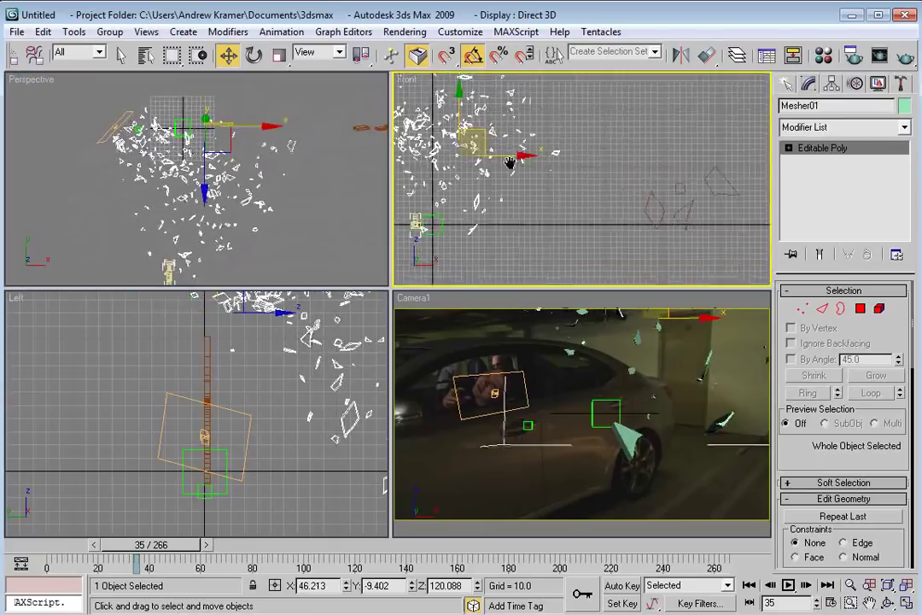
Lower Mesher01 to about X -3, Y -10, Z -15 beside the window plane and go to frame 49
key("f")
left_click_drag(553, 153, 525, 209)
left_click_drag(198, 104, 206, 110)
left_click_drag(170, 543, 136, 547)
key("/")
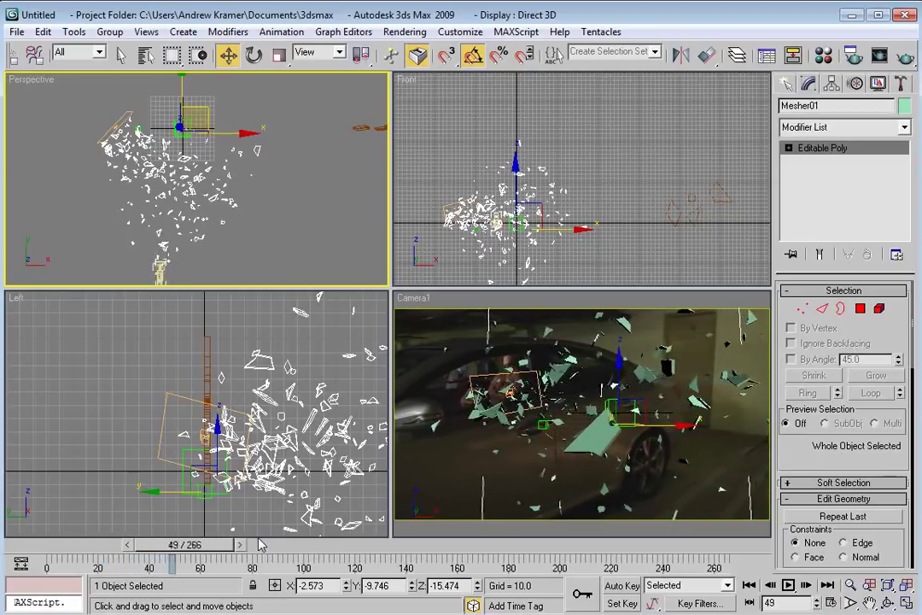
Fine-tune Mesher01 at frame 51 to about X 30, Y -27, Z 1 so the shards burst from the car window
left_click_drag(206, 122, 129, 113)
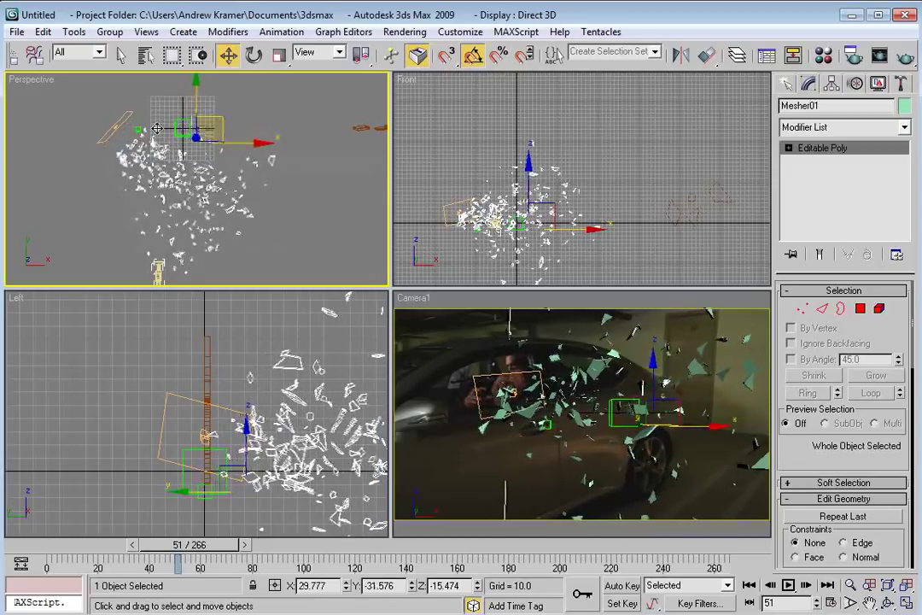
scroll(138, 129, "up", 3)
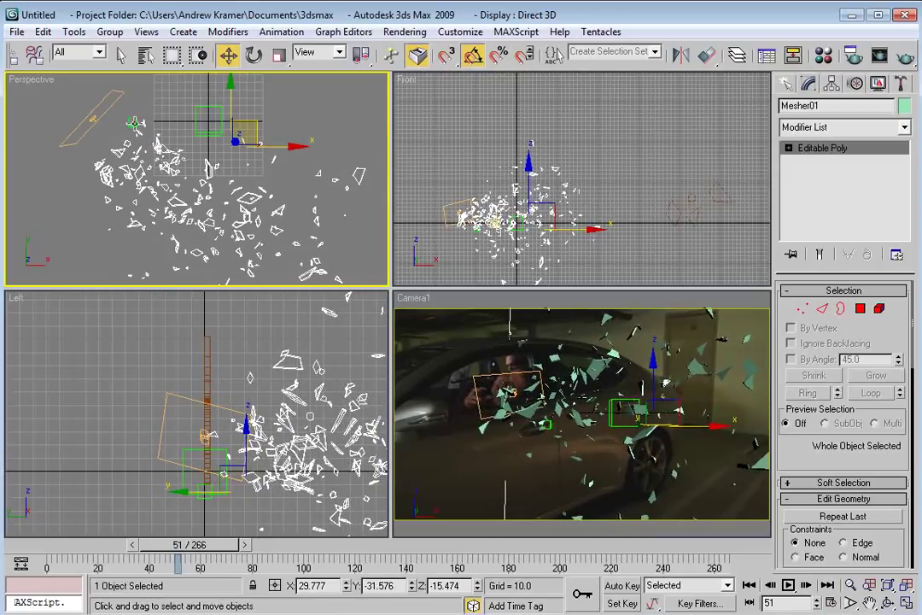
mouse_move(252, 127)
left_mouse_down()
mouse_move(248, 118)
mouse_move(245, 126)
left_mouse_up()
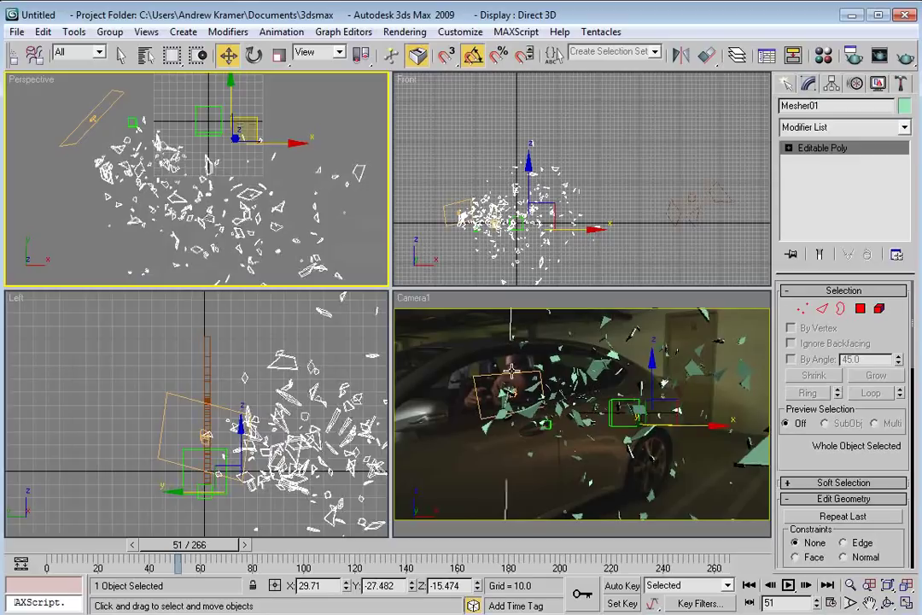
left_click_drag(652, 388, 652, 375)
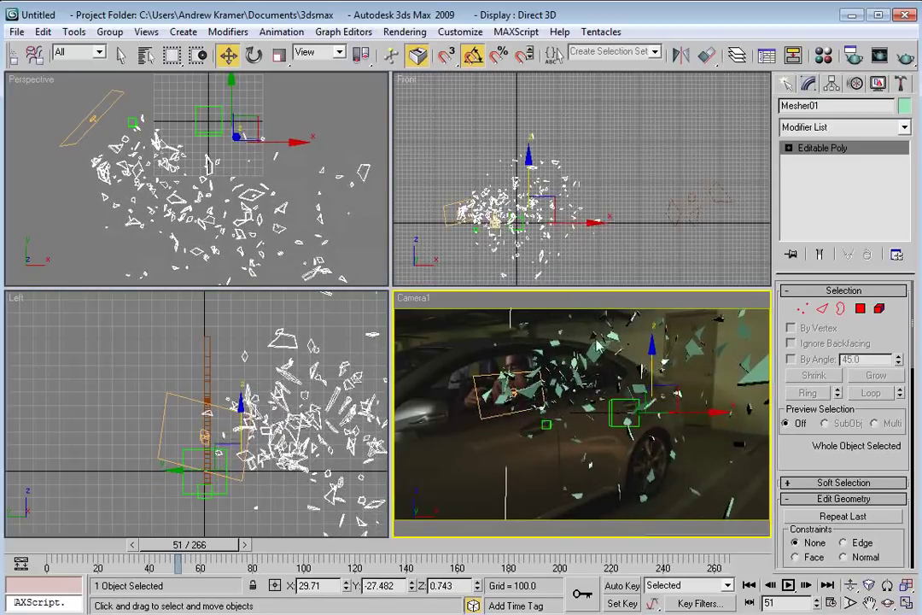
right_click(220, 182)
key("Escape")
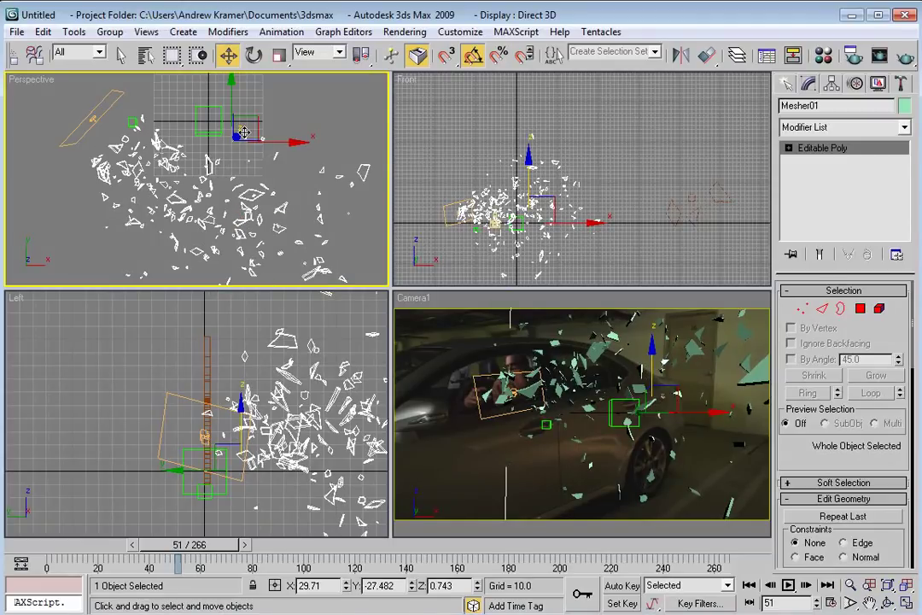
Clone Mesher01 toward the camera as a copy named Mesher02 and scale the copy down uniformly
left_click_drag(230, 95, 232, 127, "shift")
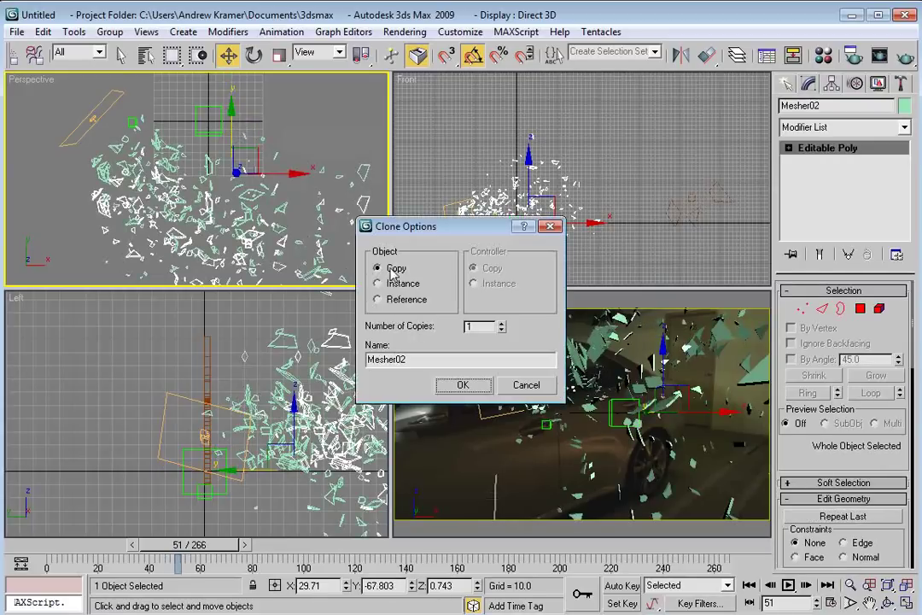
key("Return")
right_click(202, 193)
left_click(218, 224)
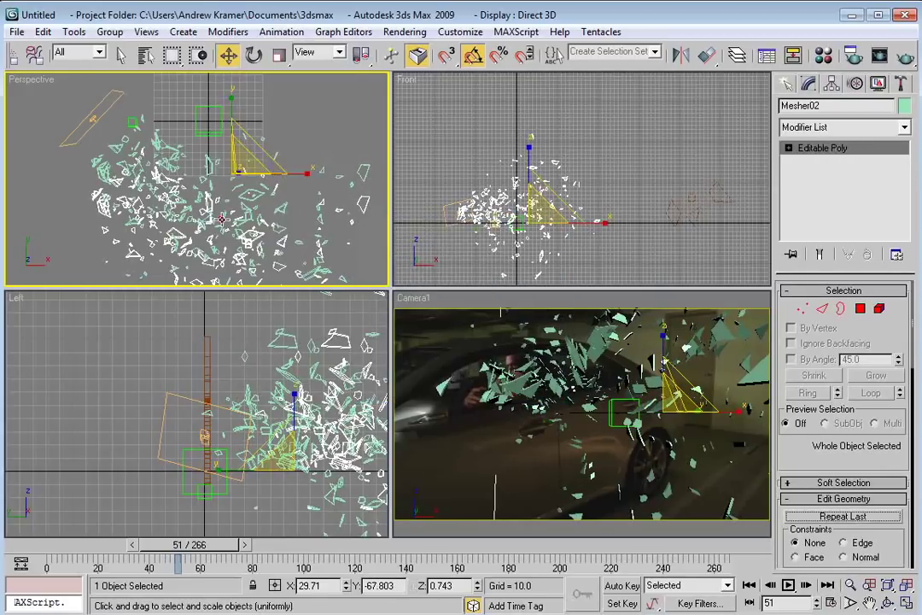
left_click_drag(205, 137, 159, 261)
Move Mesher02 to about X -24, Y -25 near the window and check it at frame 62 in an enlarged Camera1 view
right_click(240, 192)
left_click(263, 201)
left_click_drag(251, 151, 209, 120)
right_click(537, 386)
key("alt+w")
left_click_drag(221, 543, 246, 546)
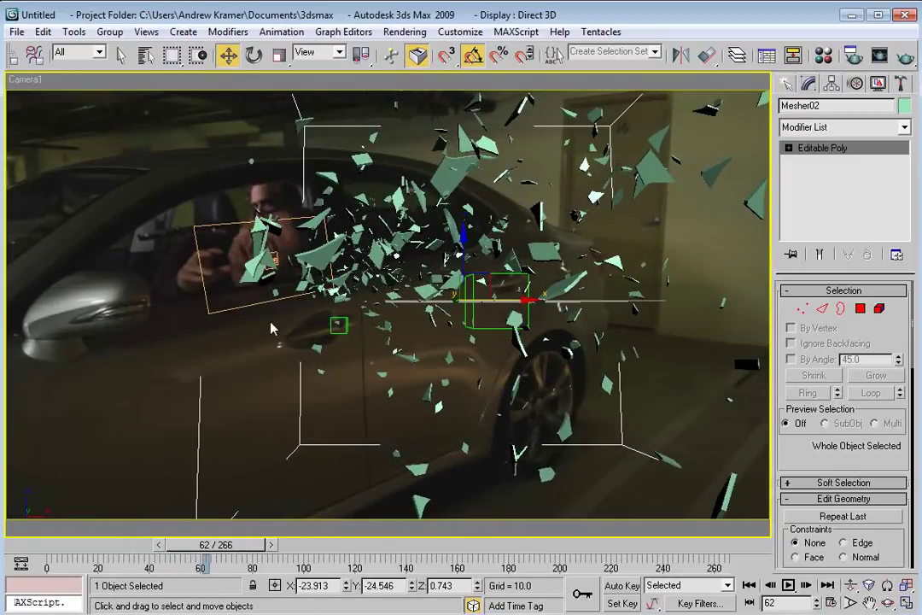
Select both shard meshes, shift them together until Mesher01 is at about X 4, Y -30, and enlarge the Camera1 view
key("alt+w")
left_click_drag(71, 201, 170, 159)
left_click_drag(216, 117, 194, 119)
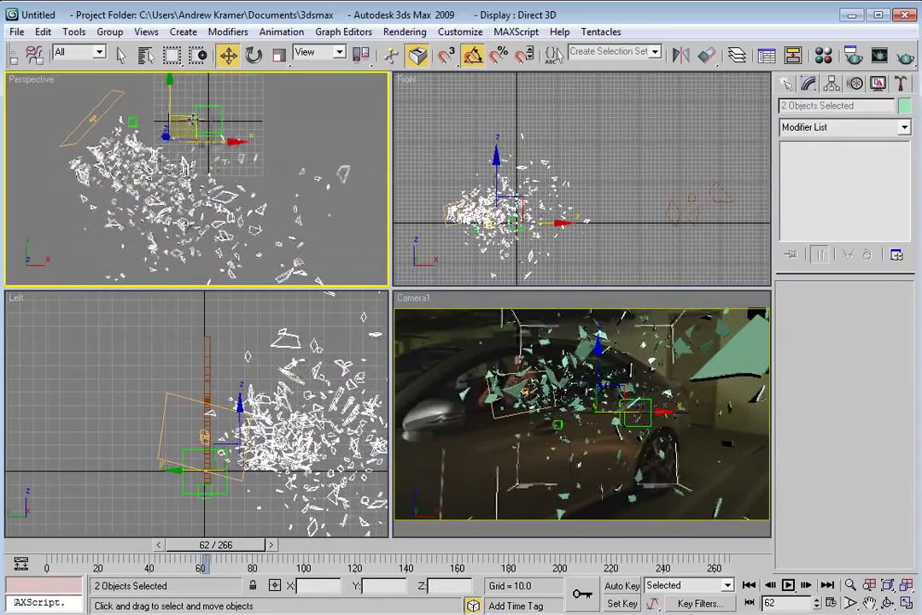
left_click(450, 342)
key("alt+w")
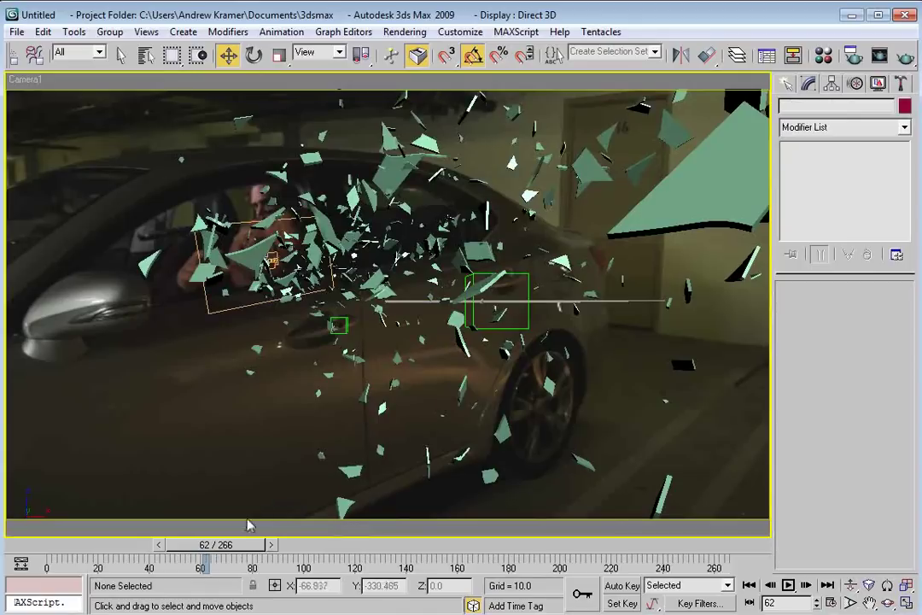
Select the lone shard ahead of the driver's window as an element of Mesher01 and raise it slightly
left_click(147, 261)
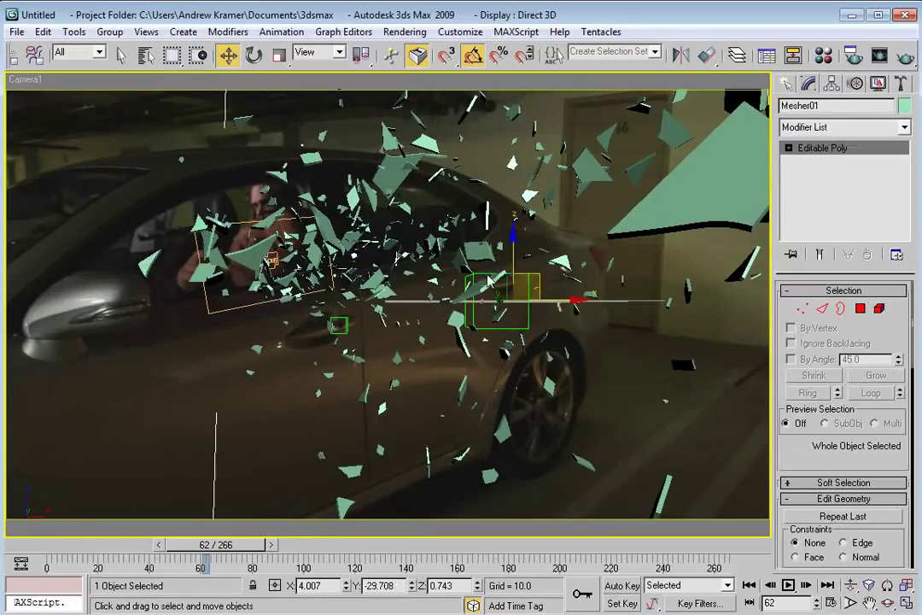
left_click(879, 309)
left_click(150, 261)
left_click_drag(144, 221, 148, 184)
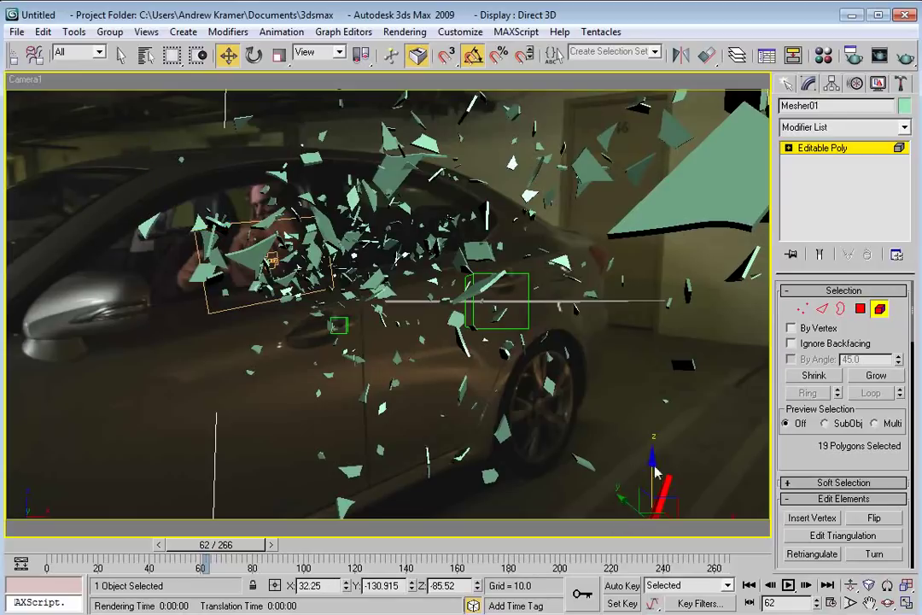
Delete the oversized foreground shard and the stray shards by the rear wheel from Mesher01, and return to object level
left_click(685, 212)
key("Delete")
left_click(683, 365)
key("Delete")
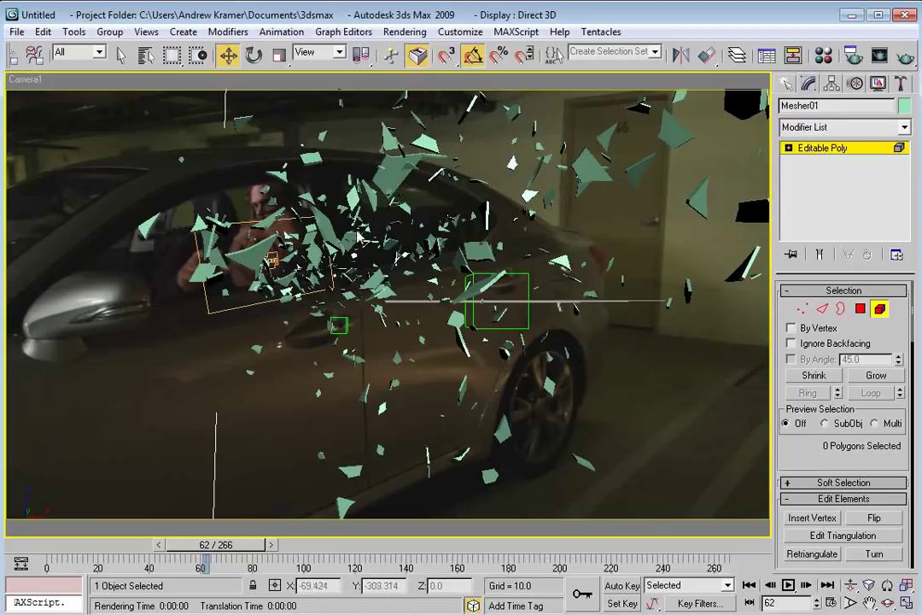
right_click(769, 407)
left_click(737, 346)
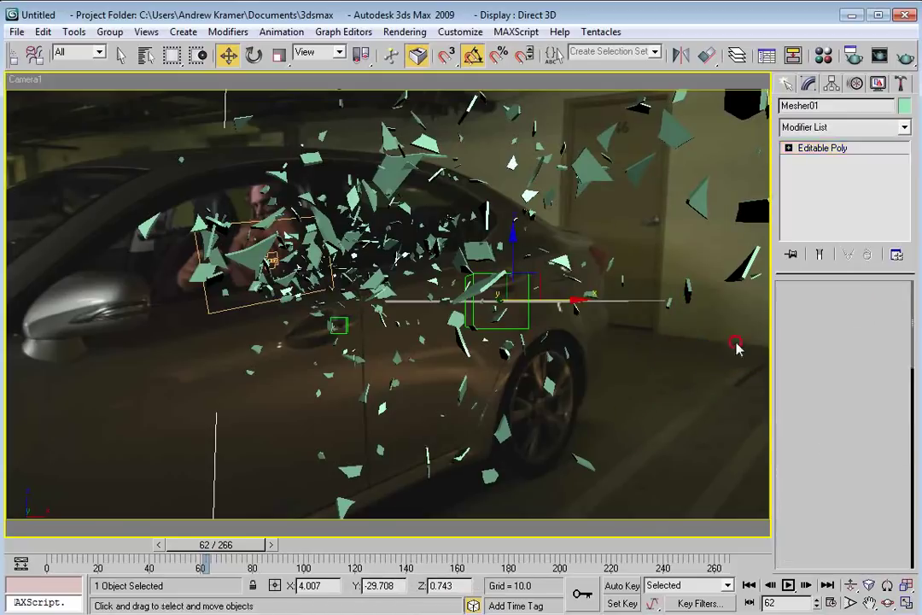
Go to frame 28, clear the selection, and apply the red-and-blue Multi/Sub-Object material 01 - Default to both shard meshes
left_click_drag(206, 548, 359, 551)
key("w")
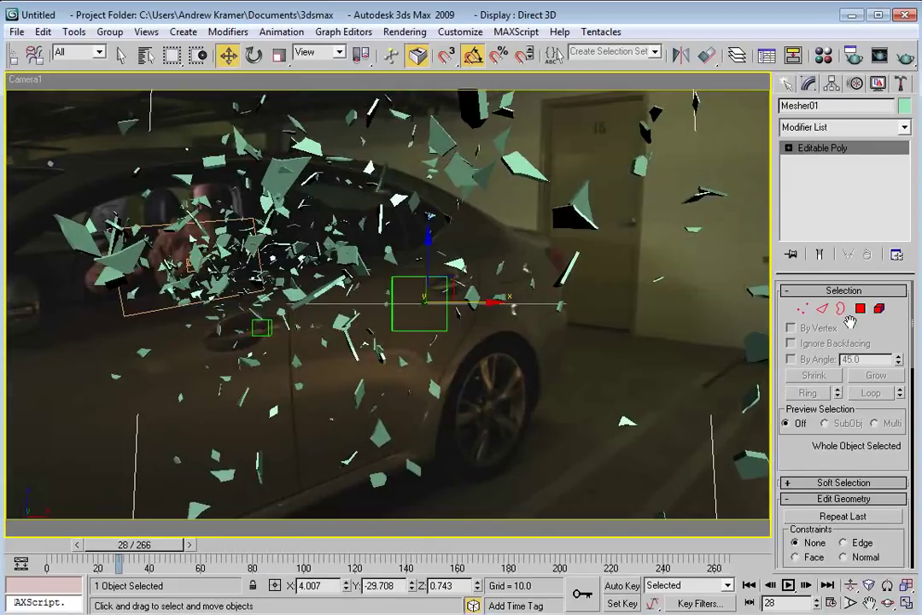
left_click(669, 416)
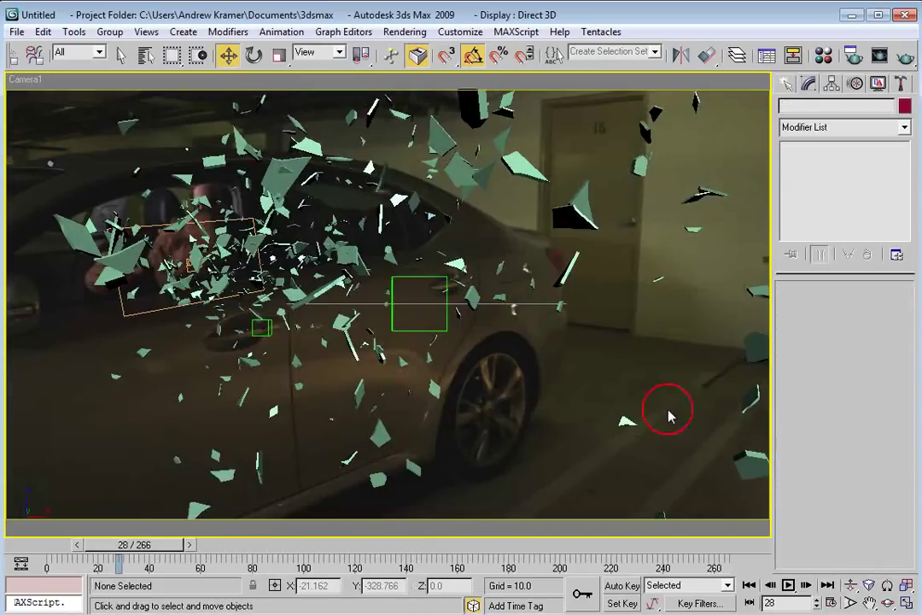
key("alt+w")
key("m")
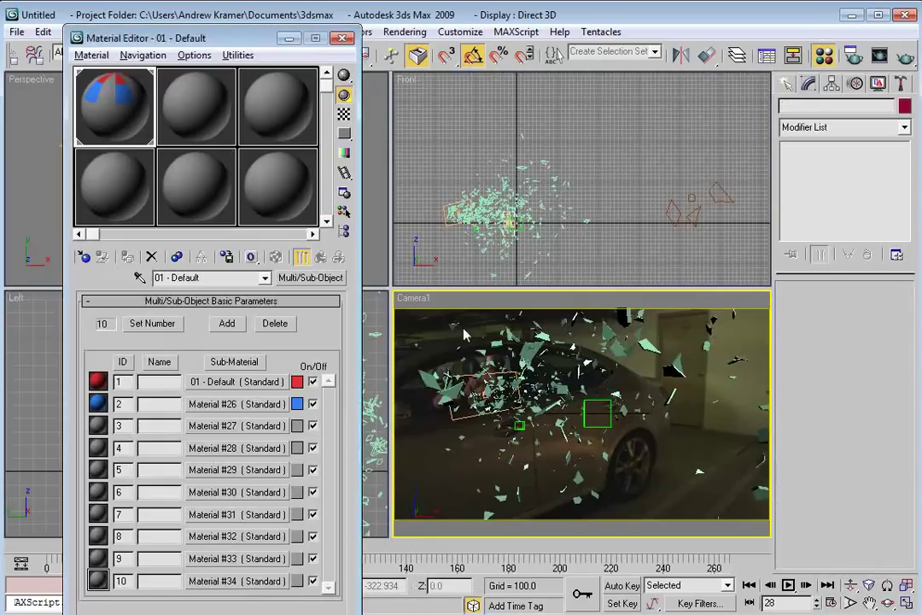
left_click_drag(119, 101, 522, 314)
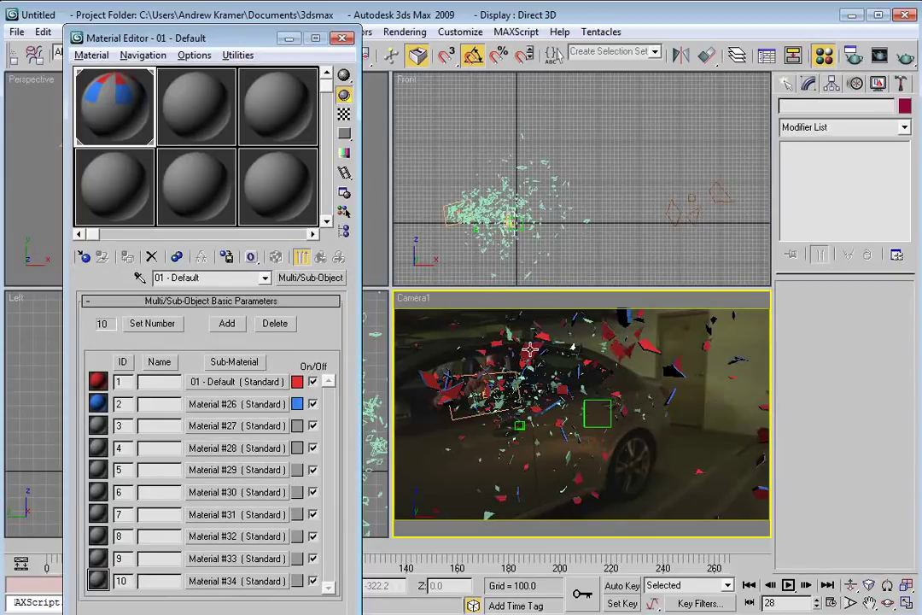
left_click_drag(171, 133, 493, 503)
left_click(644, 447)
Examine the material colours on the shards in an enlarged Camera1 view, keeping the Material Editor clear of them
key("alt+w")
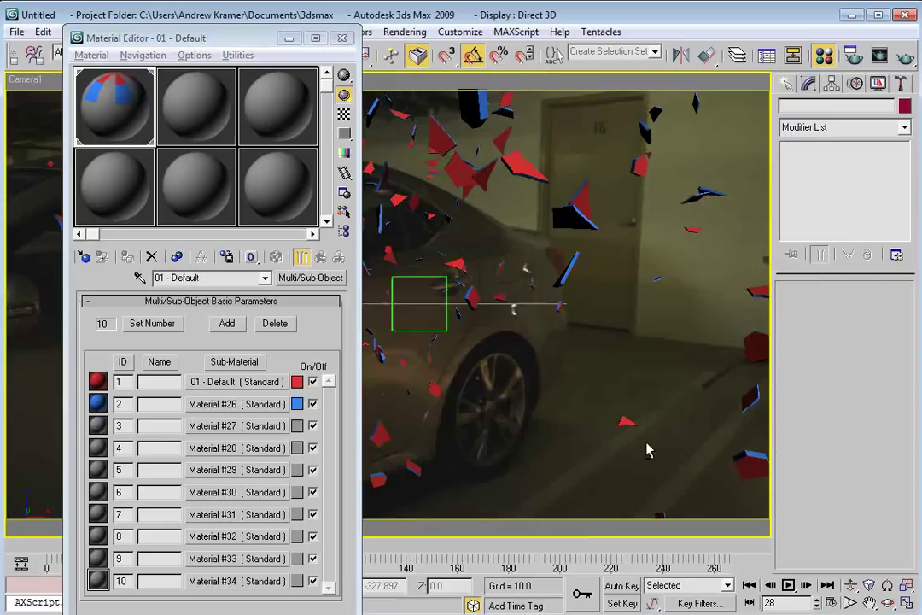
left_click_drag(192, 44, 536, 338)
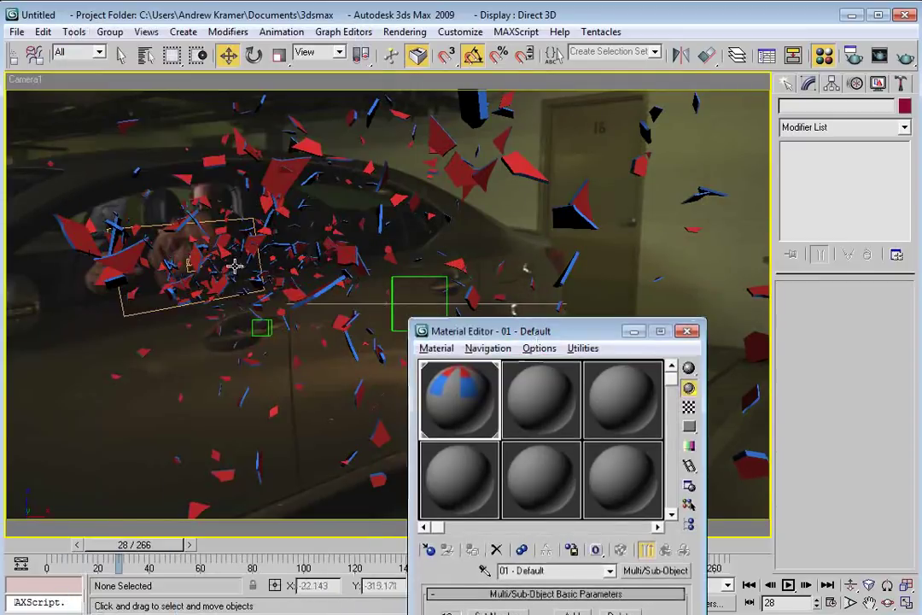
left_click(361, 222)
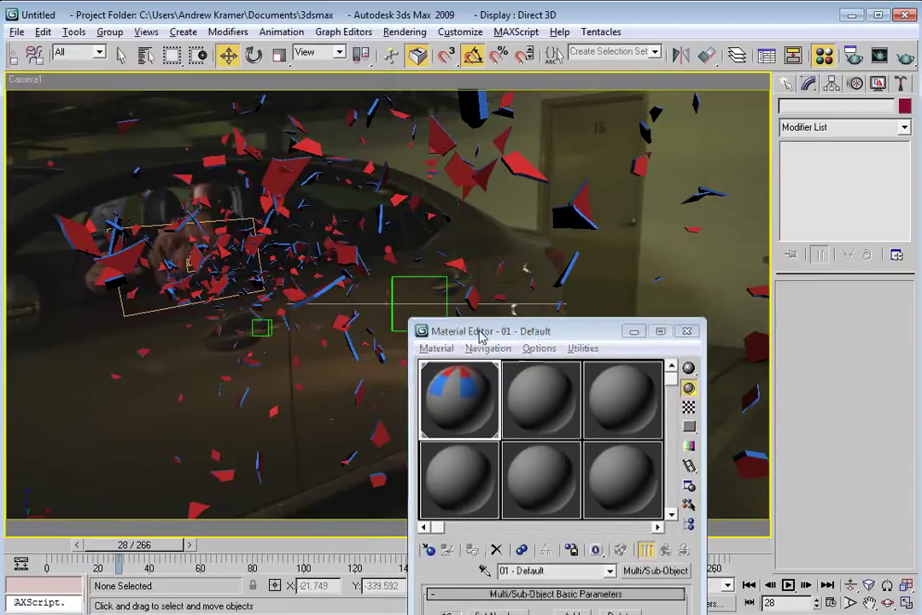
key("alt+w")
left_click_drag(540, 337, 177, 85)
Name the second sample material Glass and set its linked ambient and diffuse colour to a dark grey of value 22
left_click(184, 155)
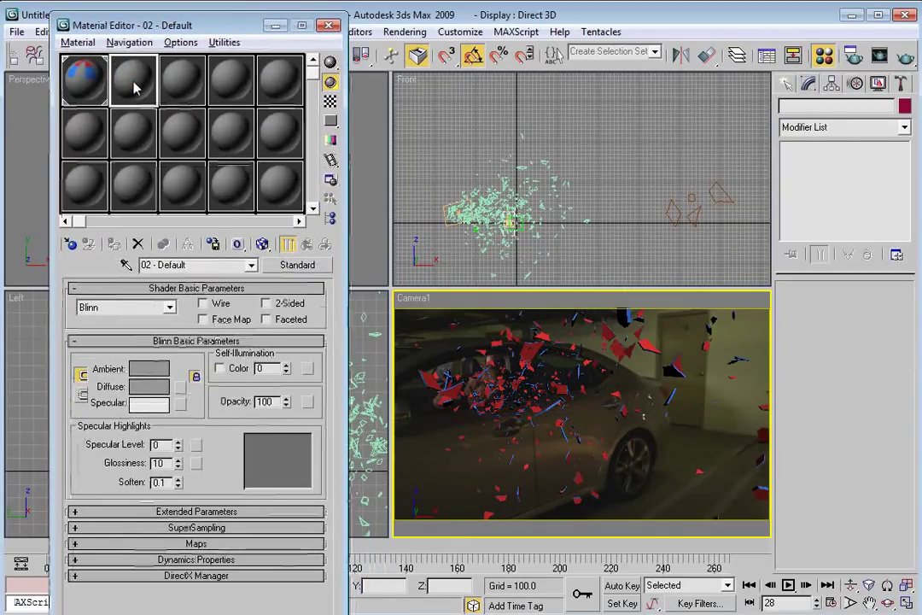
type("GI")
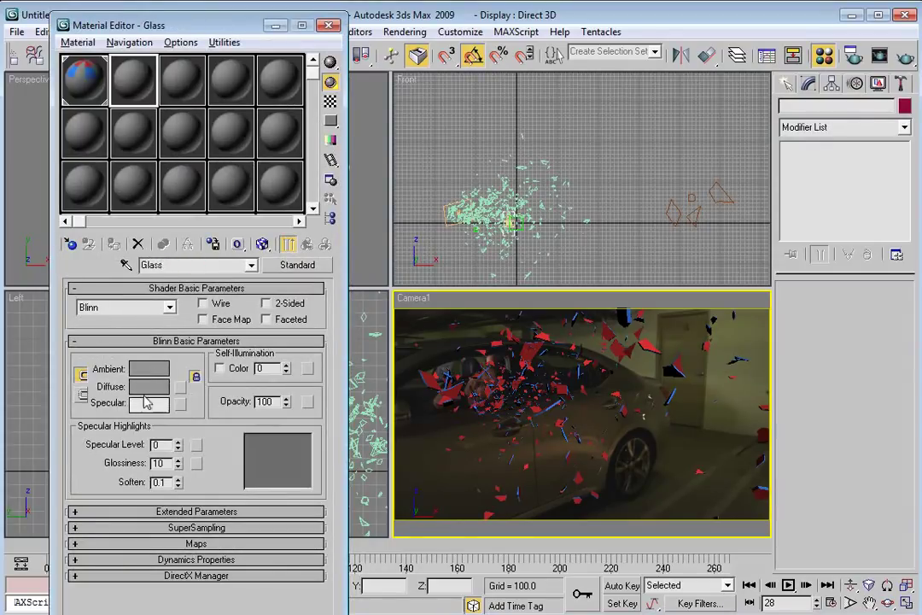
left_click(145, 368)
left_click_drag(319, 217, 322, 224)
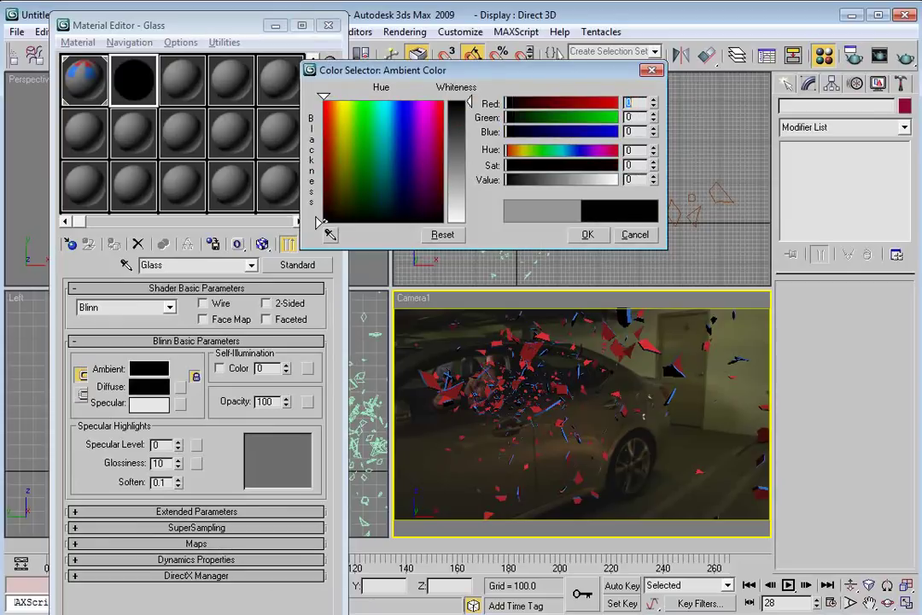
left_click_drag(461, 101, 461, 111)
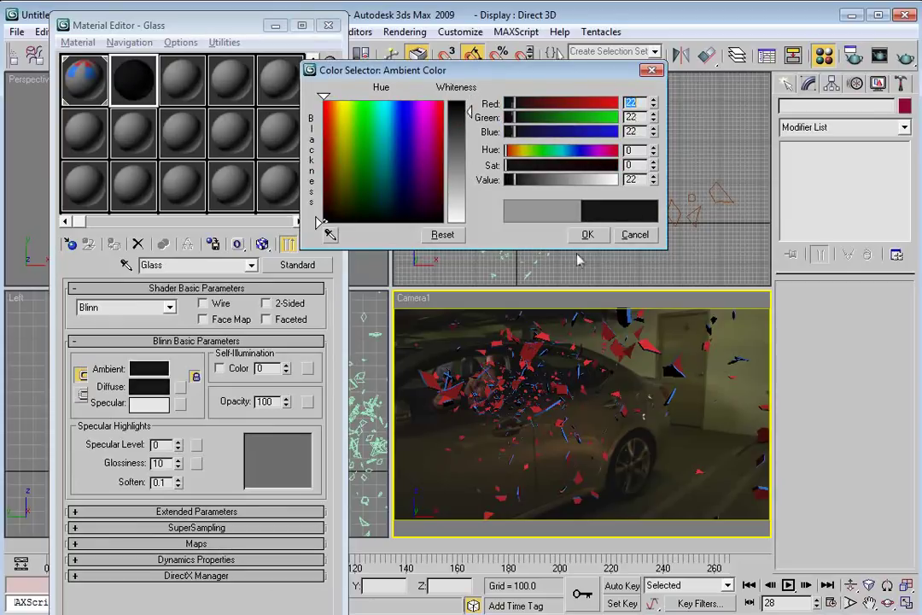
left_click(589, 238)
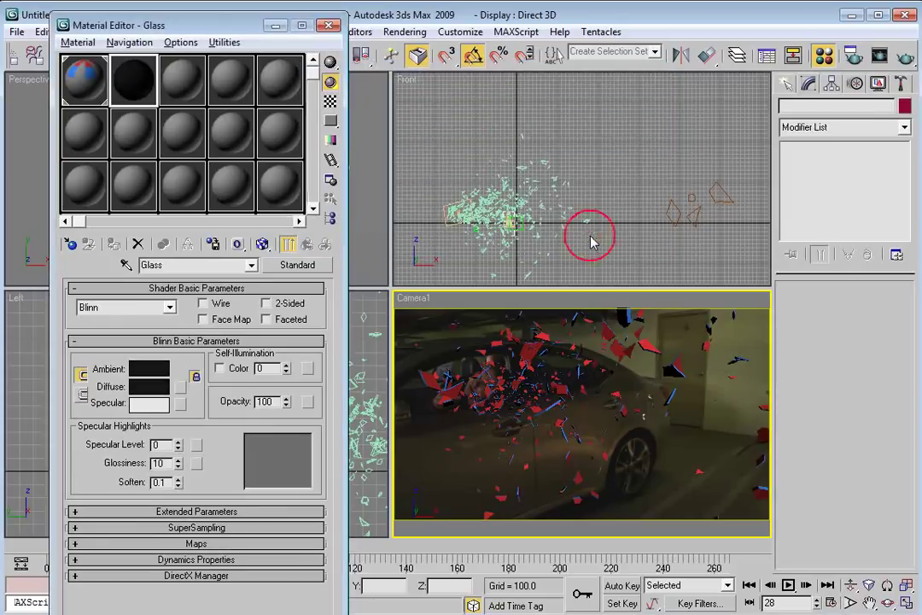
Add a Raytrace map to the Glass material's refraction and set the refraction amount to 90
left_click(196, 544)
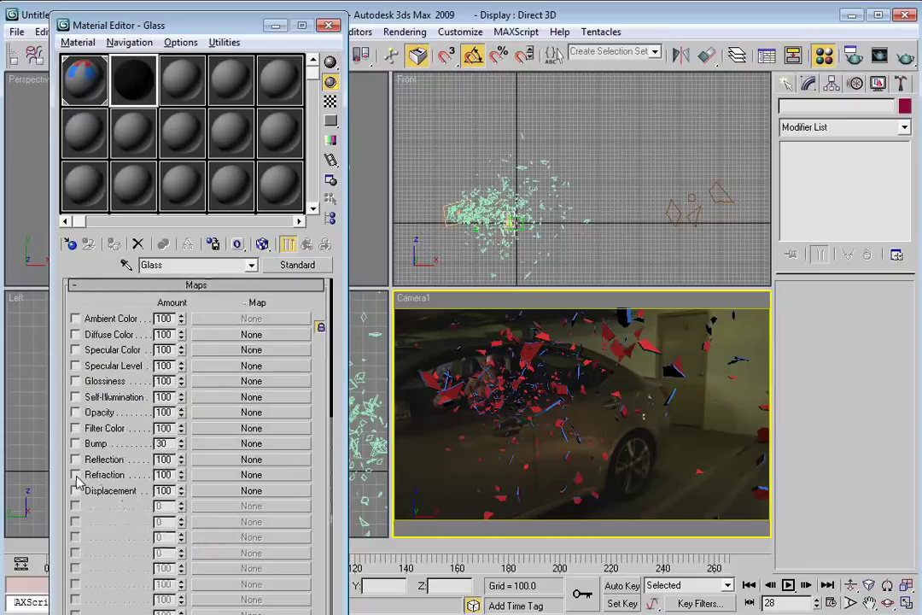
left_click(241, 474)
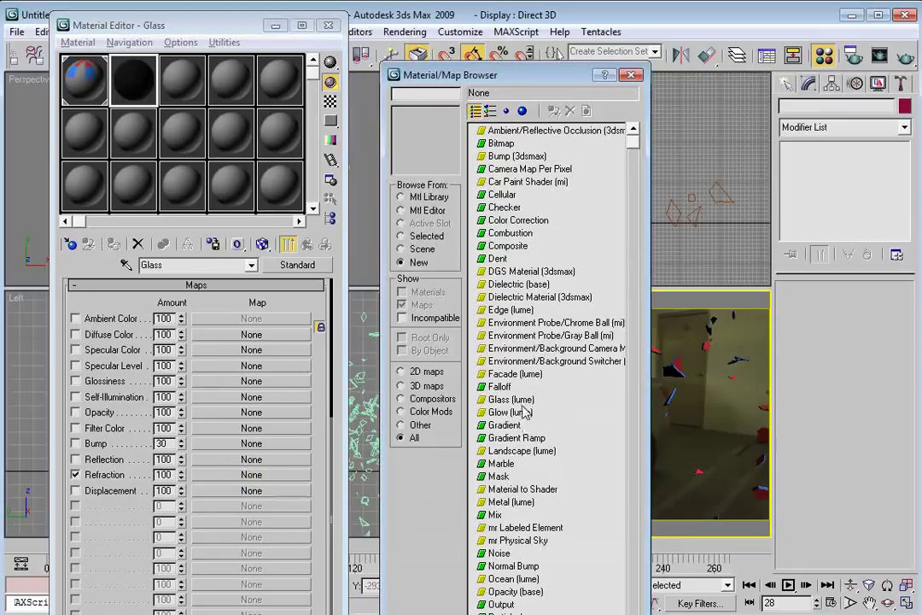
scroll(636, 205, "down", 5)
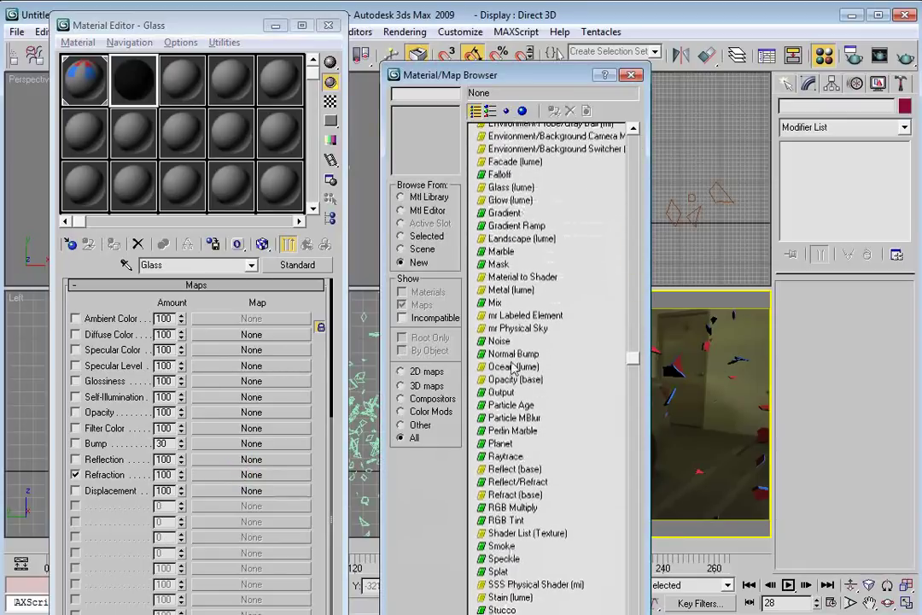
double_click(503, 456)
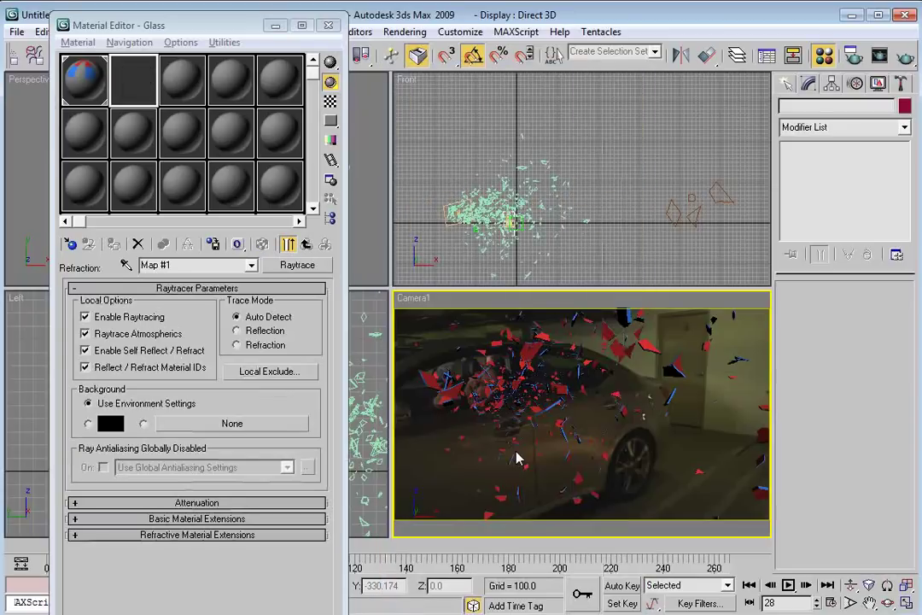
left_click(188, 518)
left_click(188, 518)
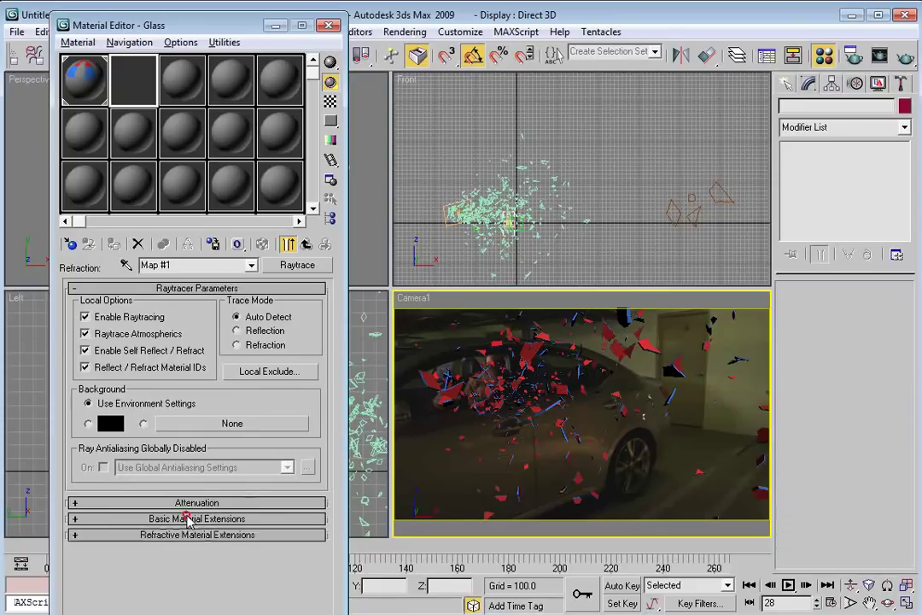
left_click(305, 244)
scroll(138, 545, "up", 3)
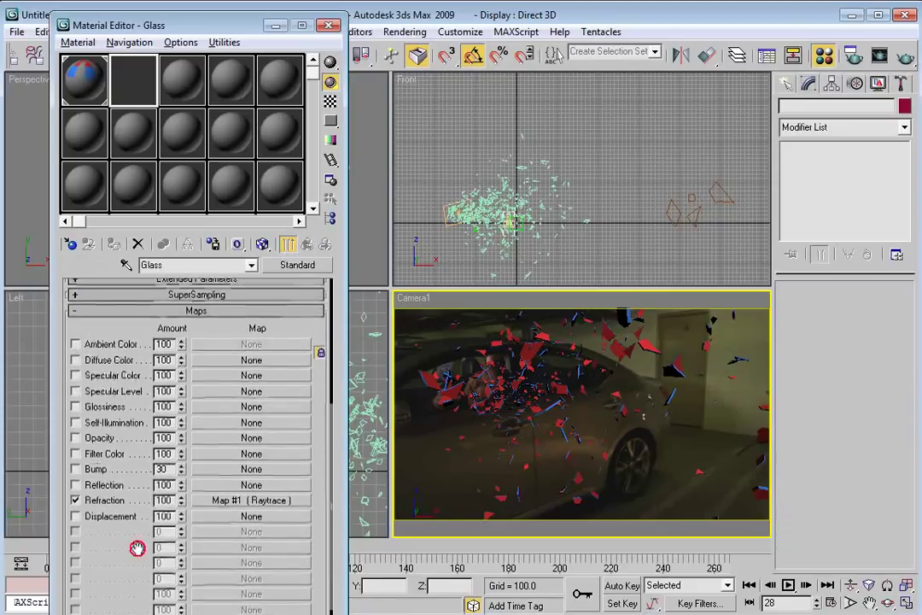
type("90")
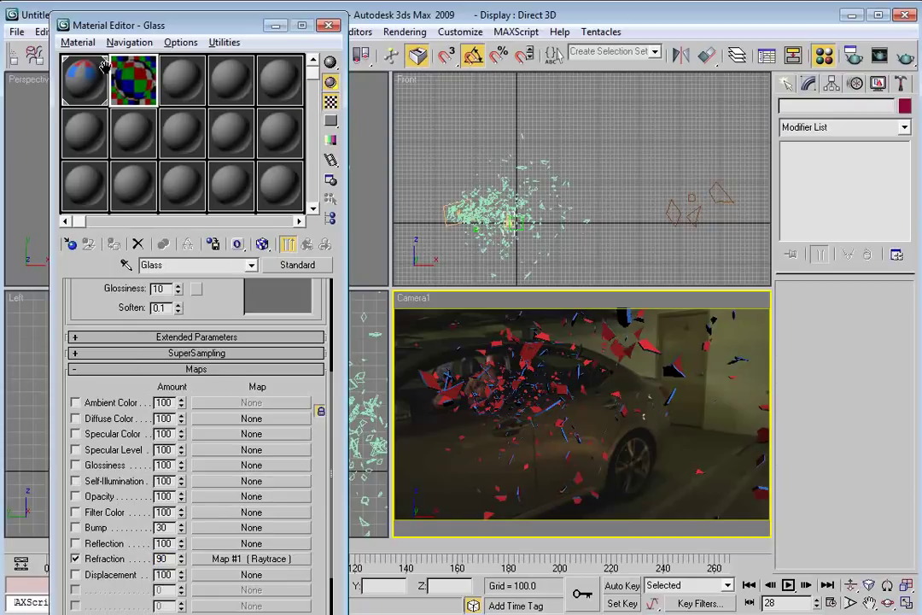
Set the Glass material's index of refraction to 1.9, checking it in an enlarged sample preview, and close the Material Editor
double_click(141, 87)
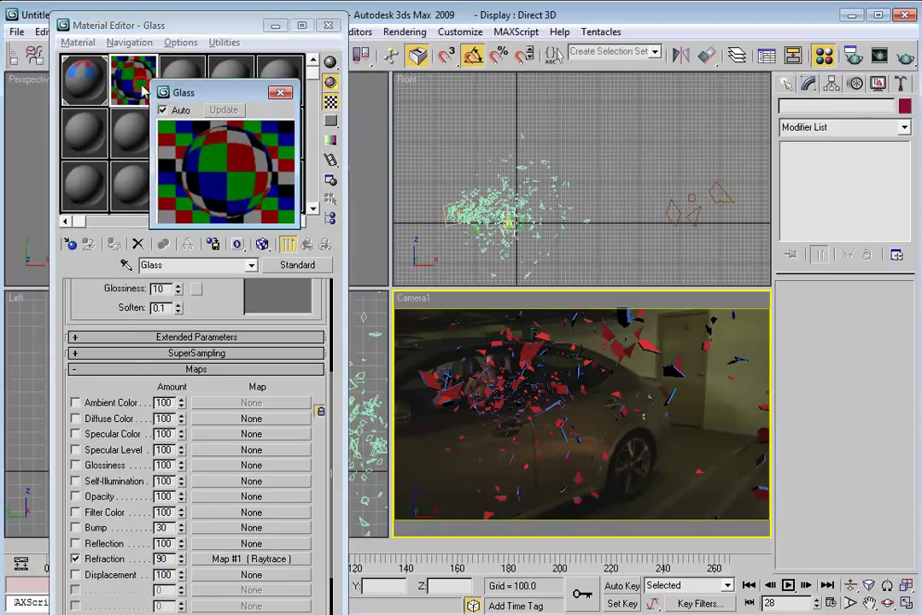
left_click(209, 338)
left_click_drag(215, 312, 216, 333)
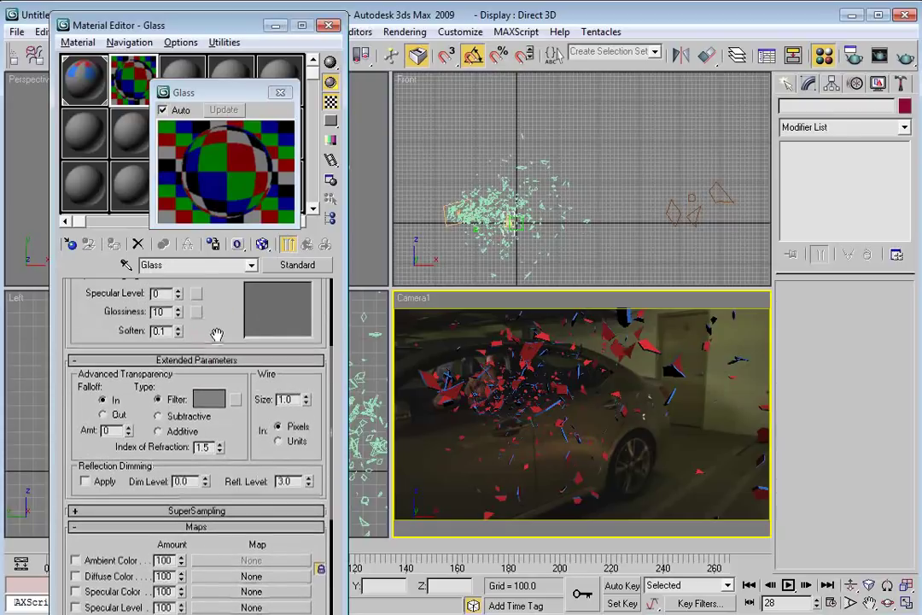
scroll(240, 445, "up", 5)
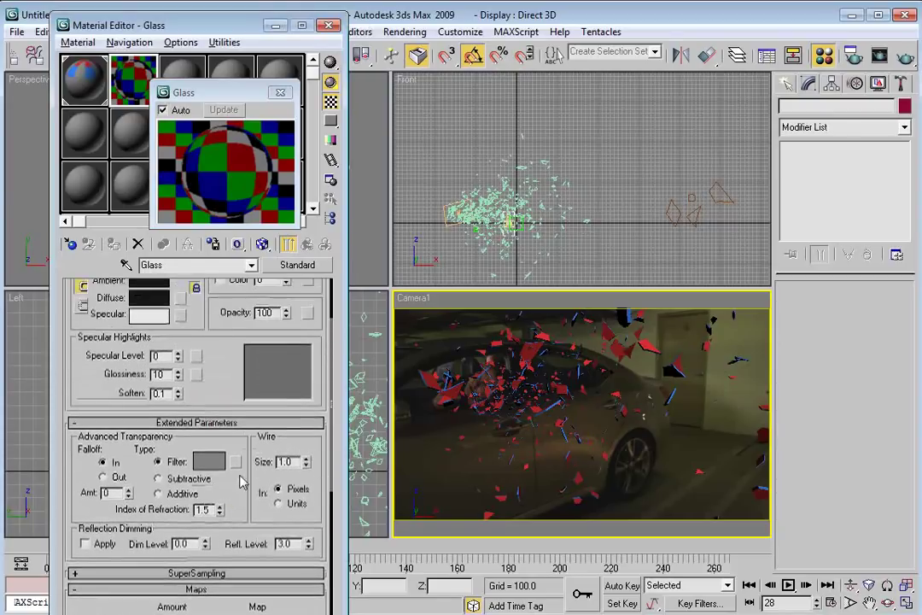
scroll(210, 486, "down", 3)
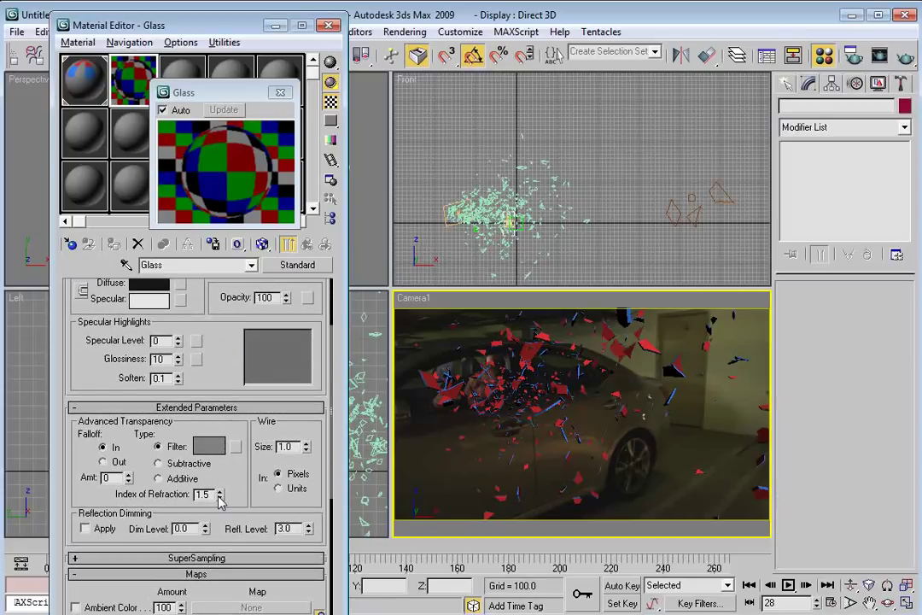
double_click(209, 495)
type("1")
key("Return")
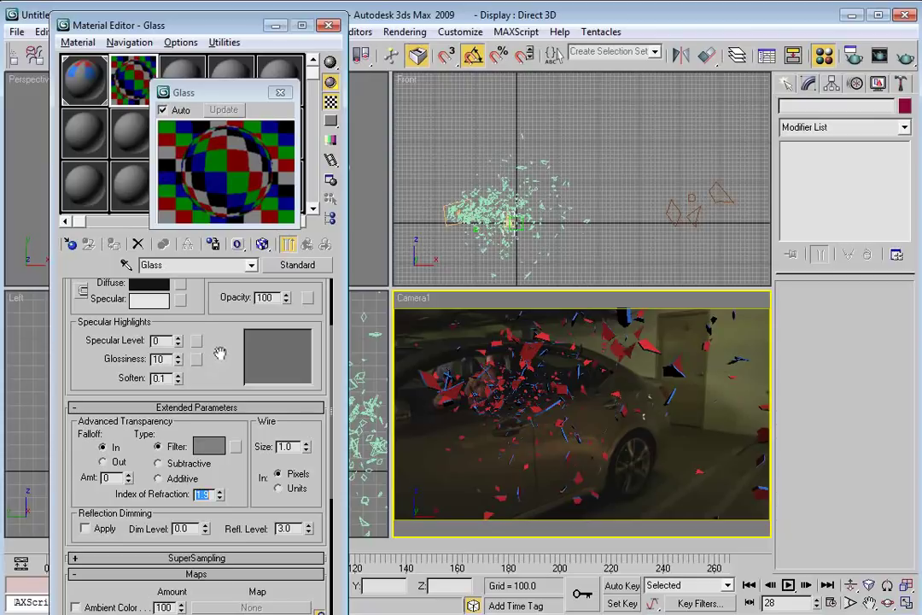
left_click_drag(221, 352, 226, 453)
left_click(266, 304)
left_click(246, 96)
left_click_drag(219, 484, 215, 450)
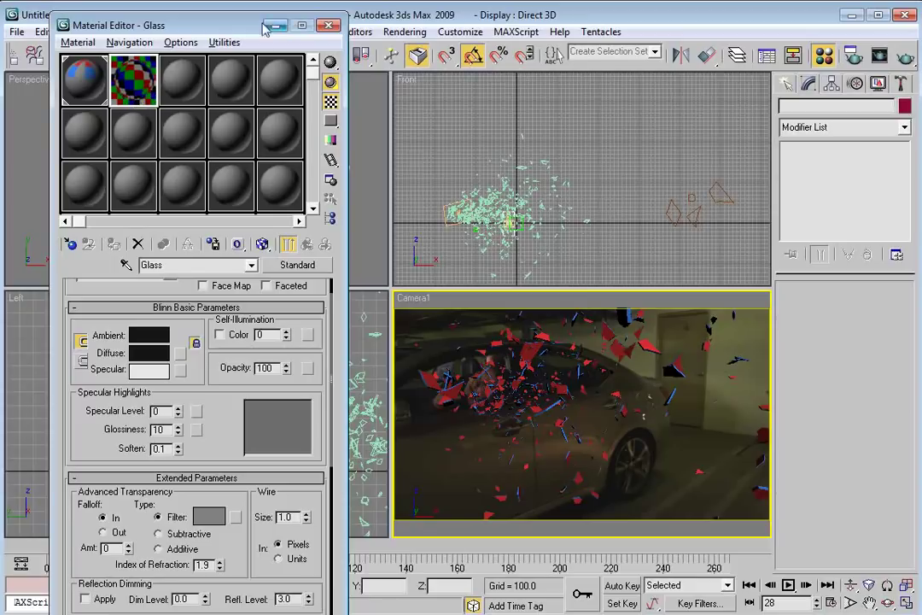
left_click(329, 25)
Create a sphere with a radius of about 455 centred near the shards in the Camera1 view
scroll(482, 211, "down", 4)
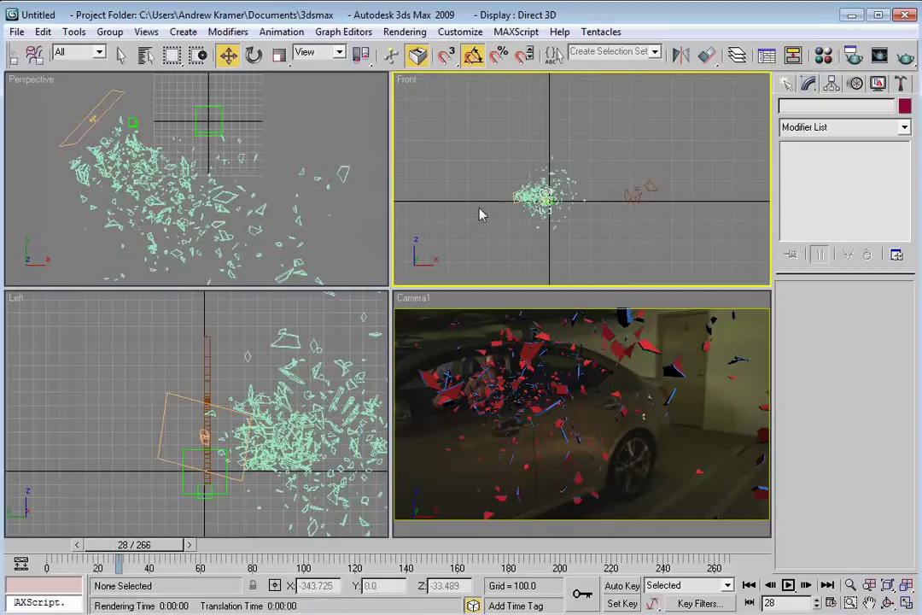
left_click(783, 84)
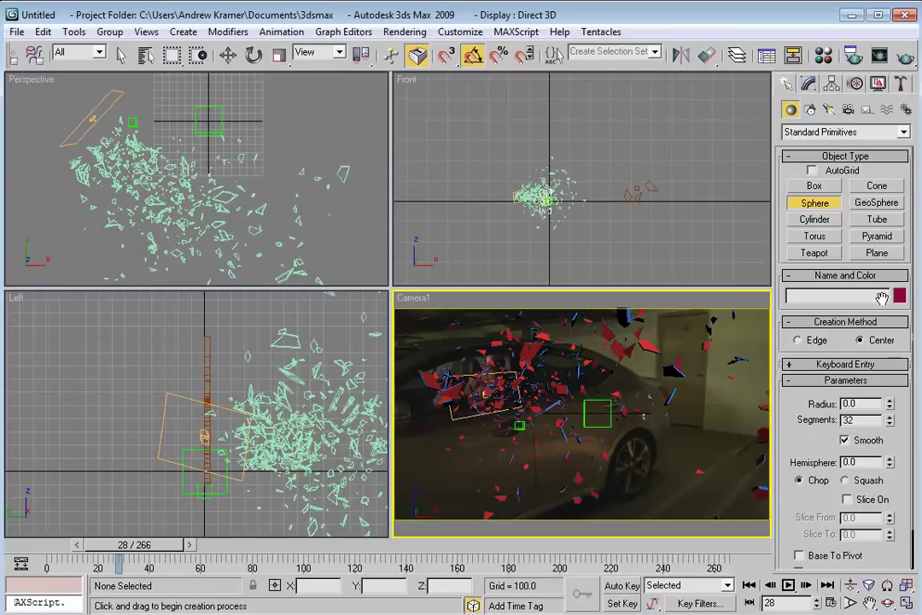
left_click(811, 185)
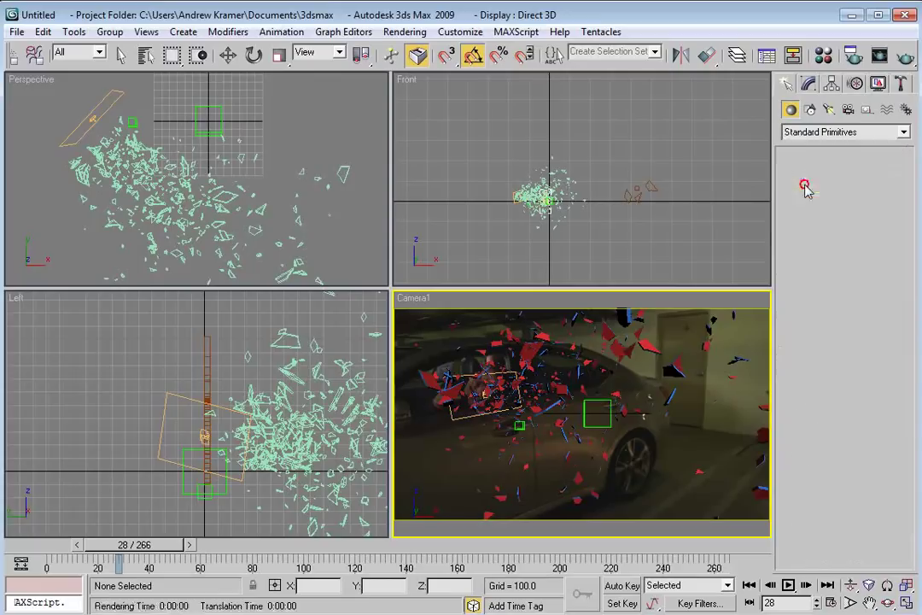
left_click(812, 203)
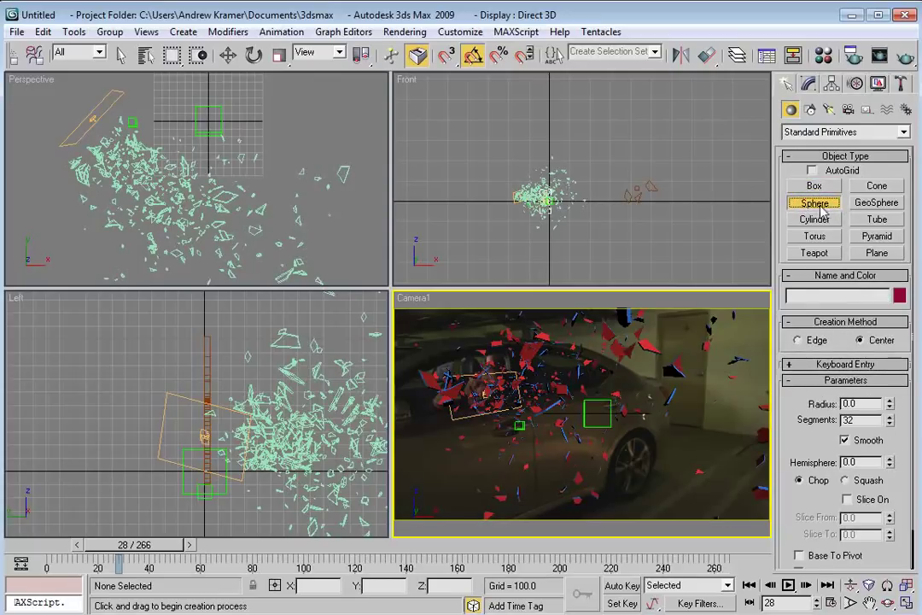
left_click_drag(539, 404, 547, 412)
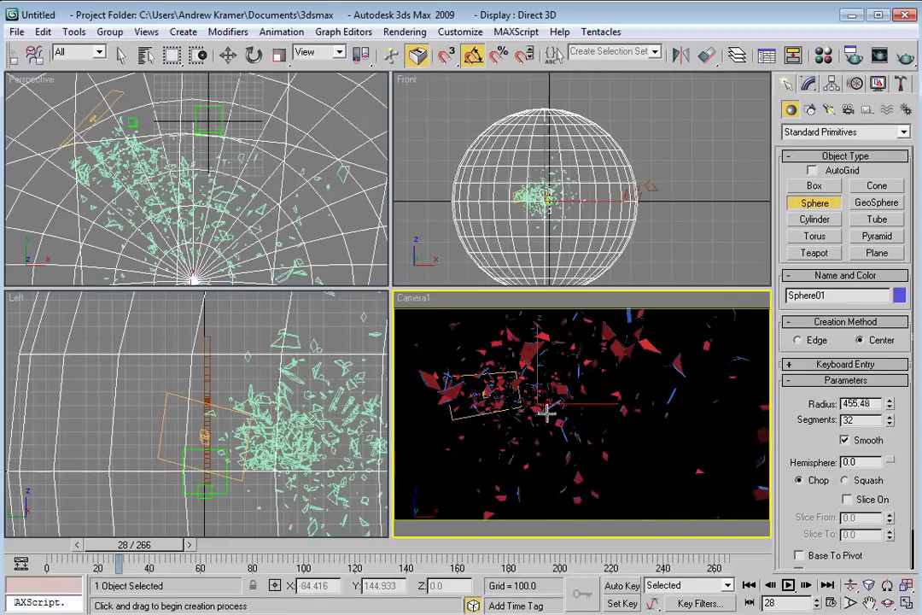
Scale the sphere uniformly to about 161 percent so it surrounds the whole shard scene
key("w")
left_click_drag(617, 182, 641, 182)
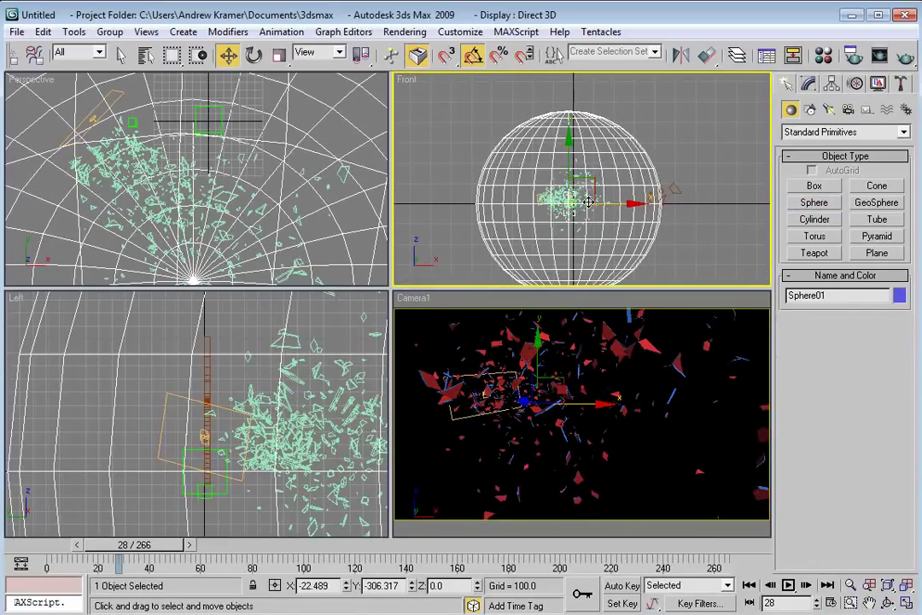
key("r")
left_click_drag(588, 190, 613, 145)
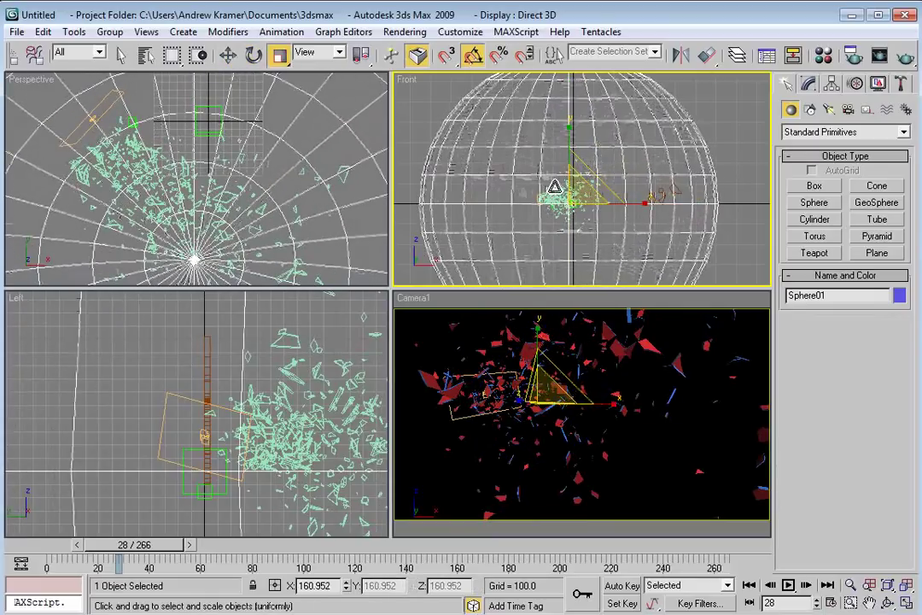
Add a Normal modifier with flipped normals to Sphere01 and make Camera1 the active view
left_click(808, 84)
left_click(827, 129)
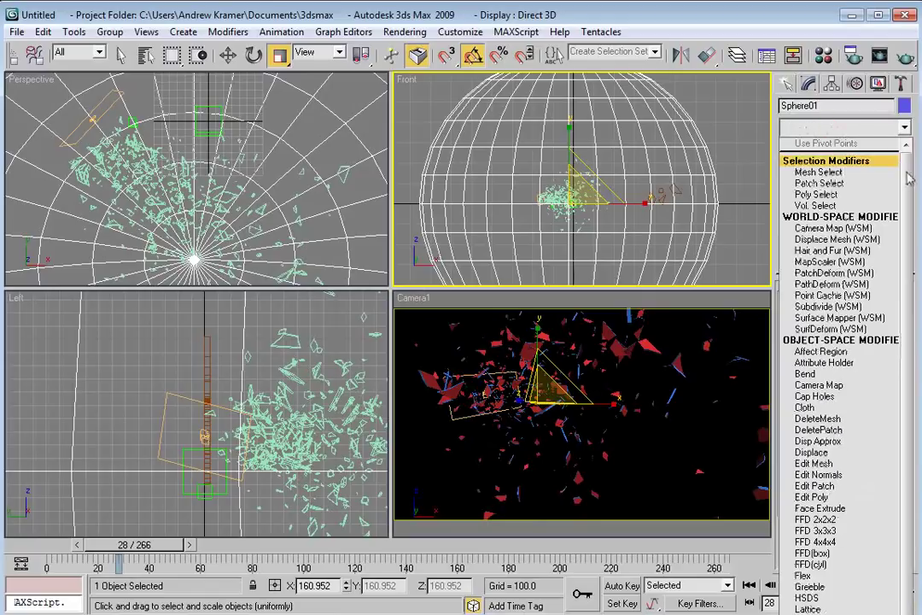
scroll(824, 256, "down", 1)
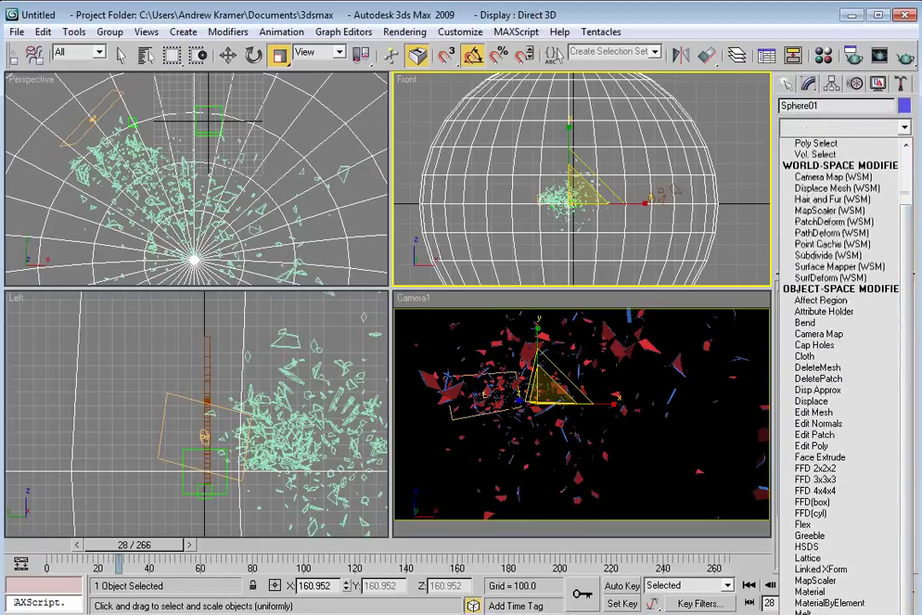
scroll(820, 341, "down", 3)
left_click(803, 220)
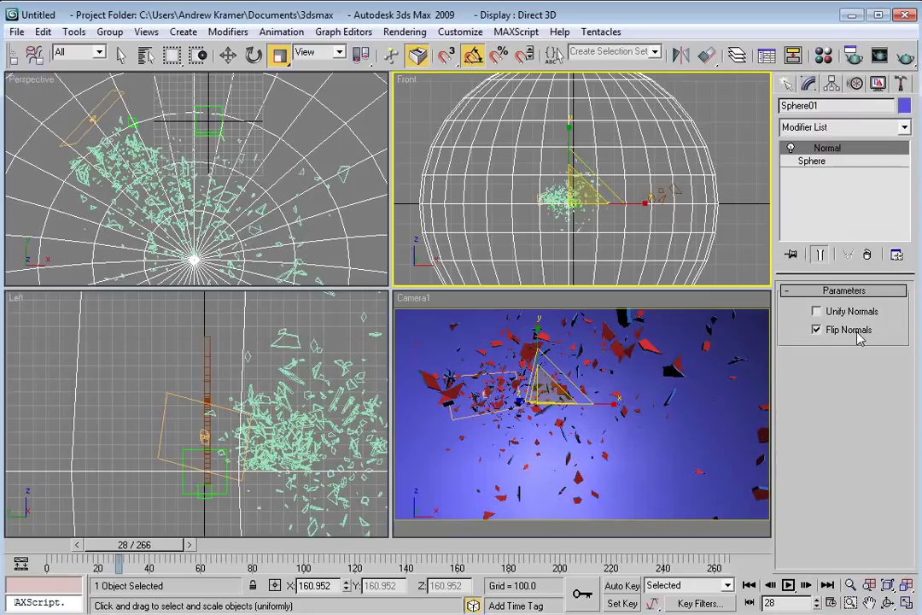
right_click(683, 302)
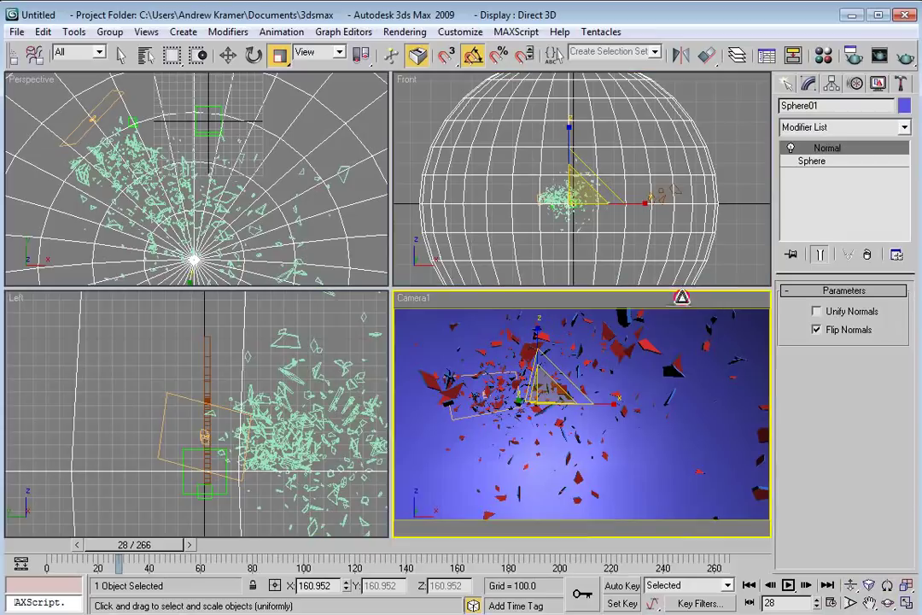
key("Escape")
Choose the first unused sample material in the second row and name it World
key("m")
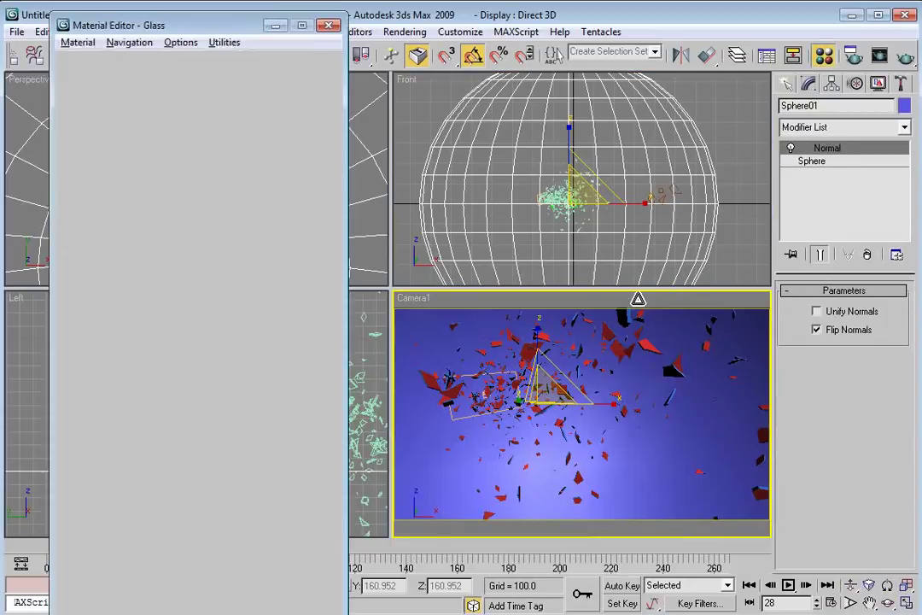
left_click(81, 132)
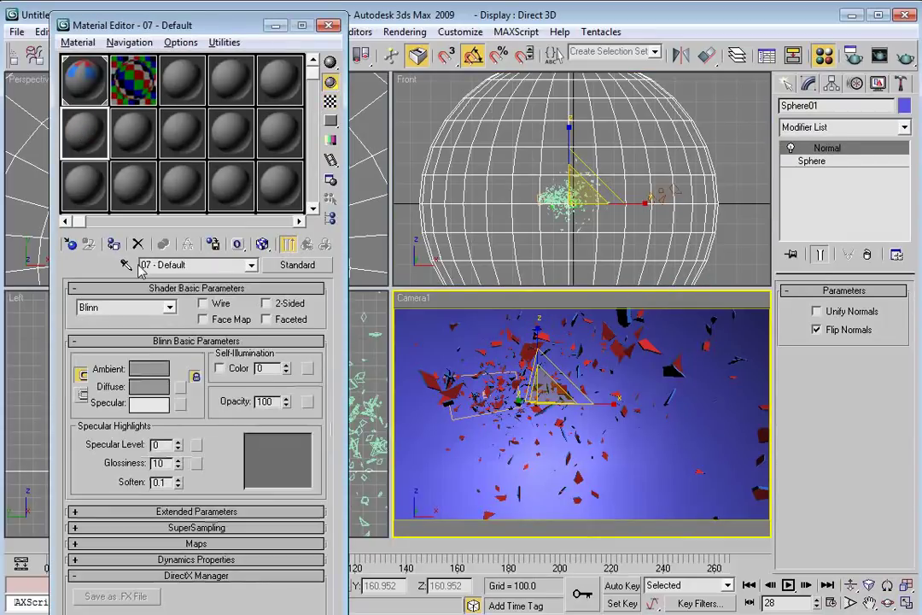
left_click(181, 263)
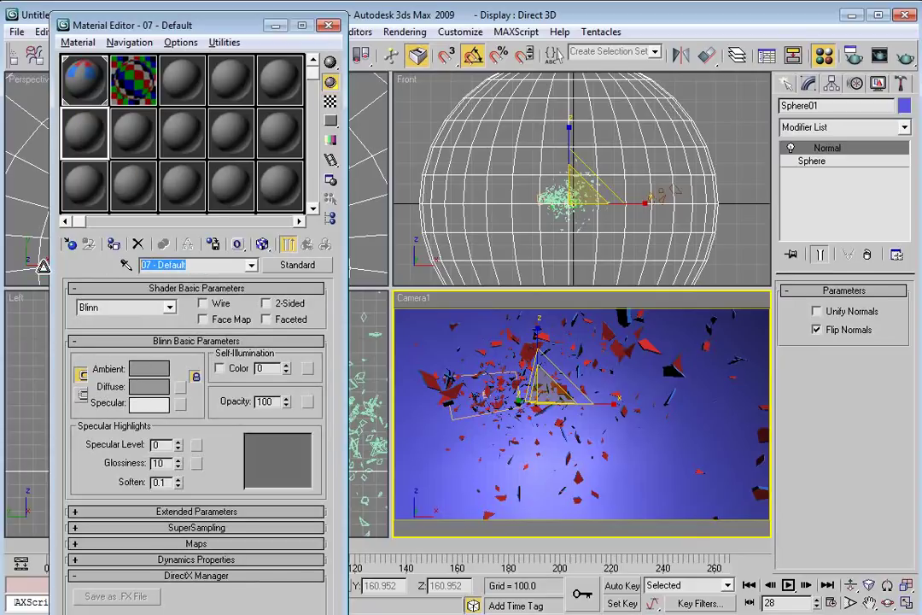
type("World")
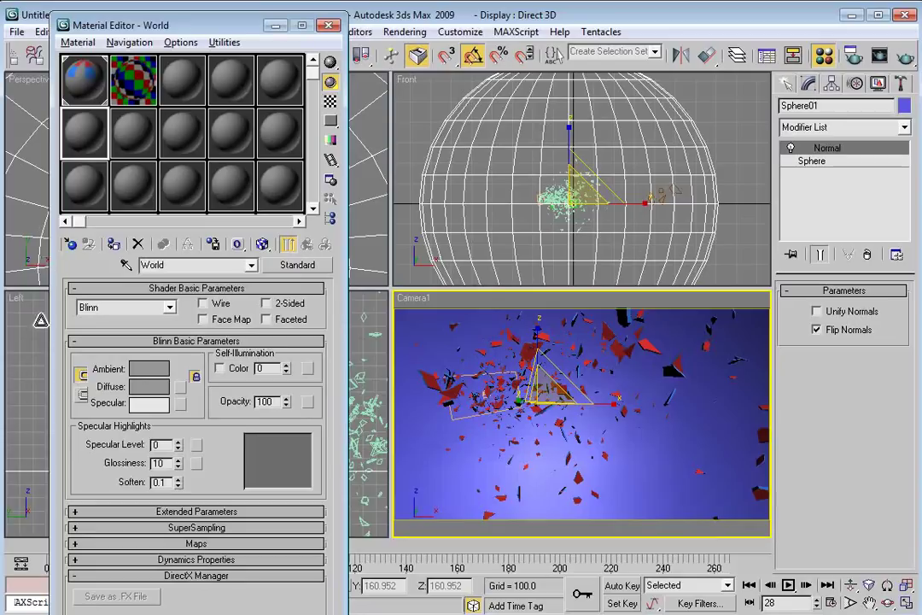
Assign Garage_Reflect.jpg as a bitmap to the World material's diffuse colour
left_click(180, 388)
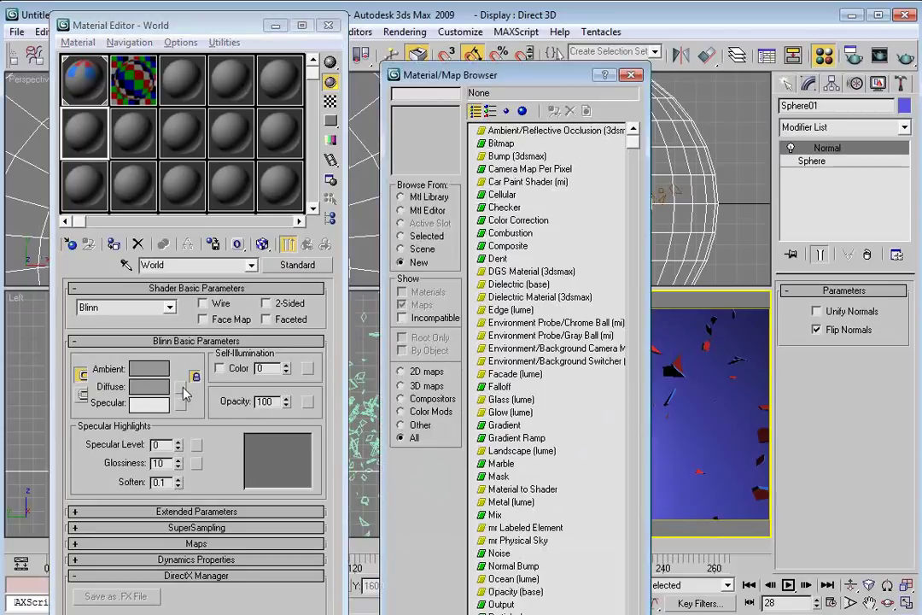
double_click(501, 144)
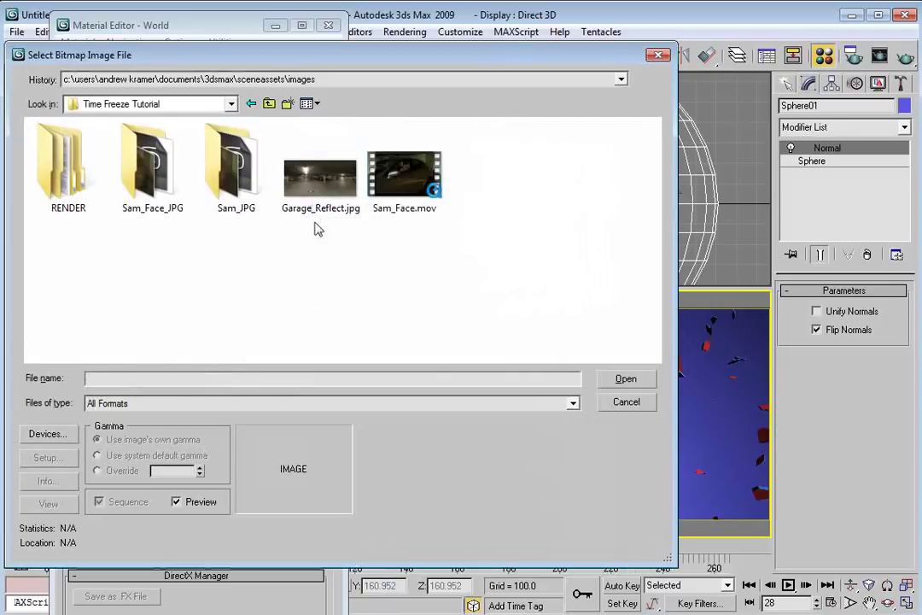
left_click(312, 238)
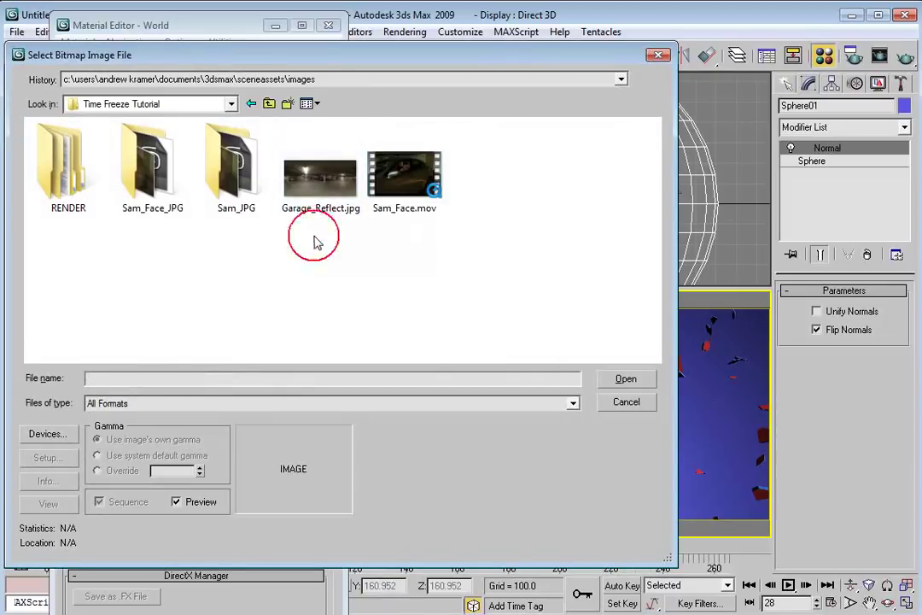
scroll(345, 248, "up", 3, "ctrl")
left_click(506, 228)
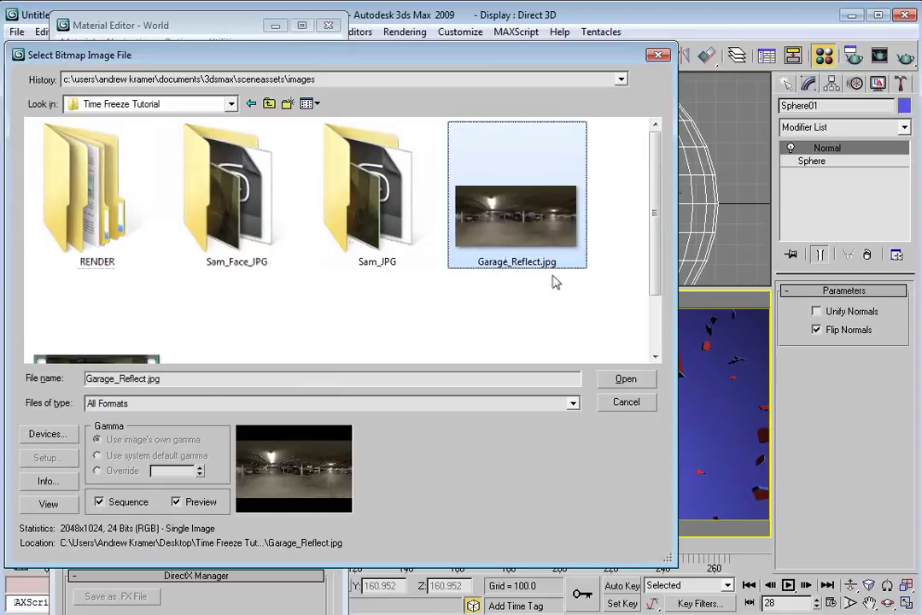
left_click(500, 193)
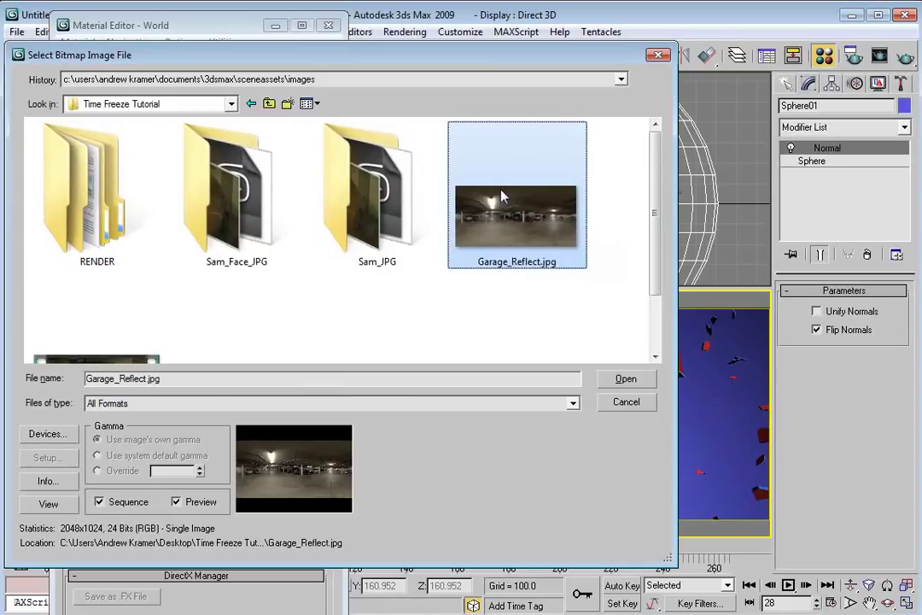
left_click(624, 378)
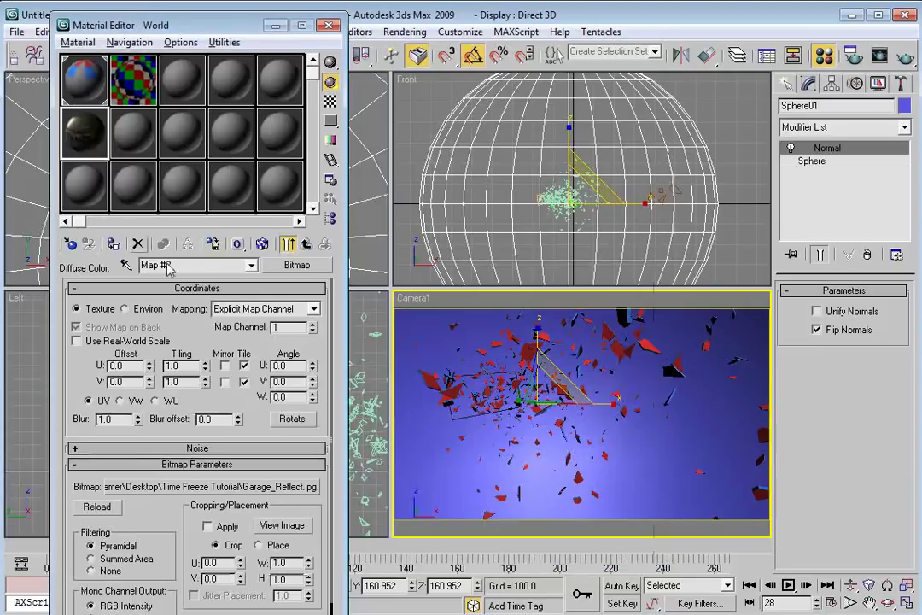
Set the garage bitmap to Spherical Environment mapping, apply World to Sphere01, and check it in the Perspective view before returning to Camera1
left_click(124, 310)
left_click(250, 309)
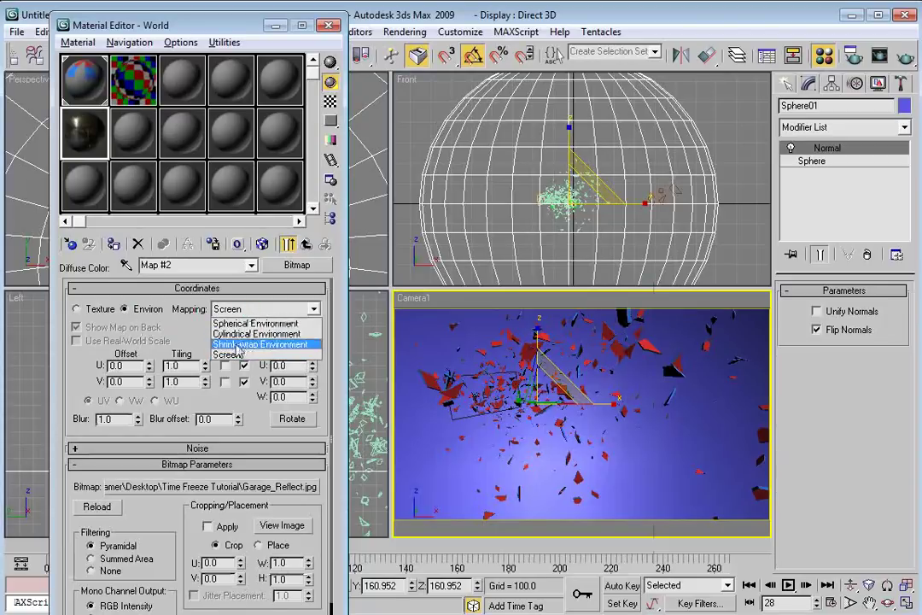
left_click(243, 323)
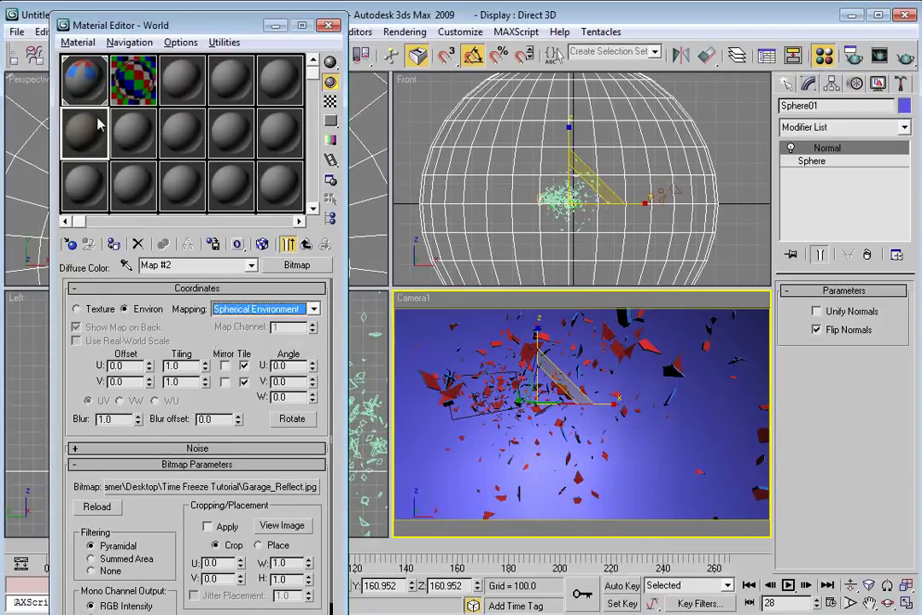
left_click_drag(78, 135, 461, 137)
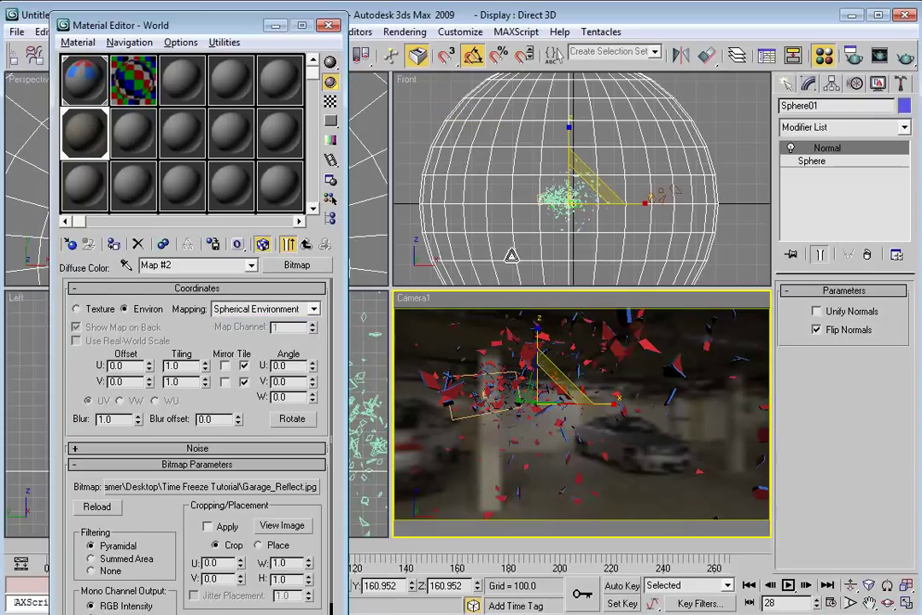
key("p")
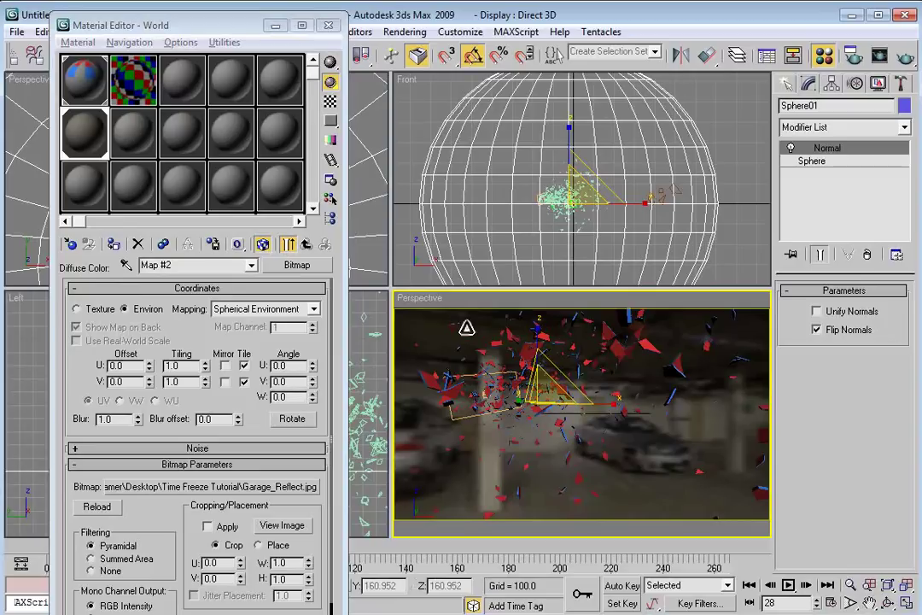
middle_click_drag(734, 500, 556, 430, "alt")
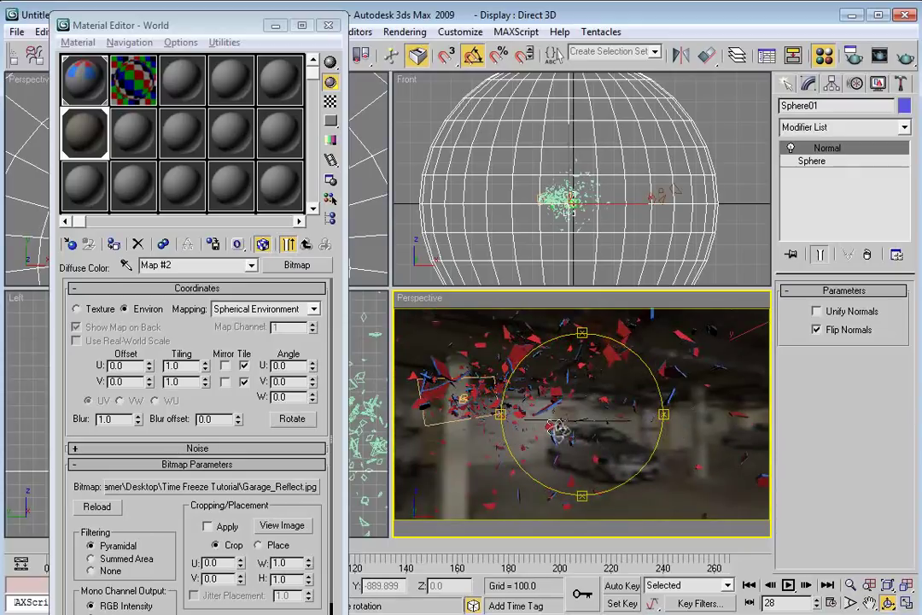
key("c")
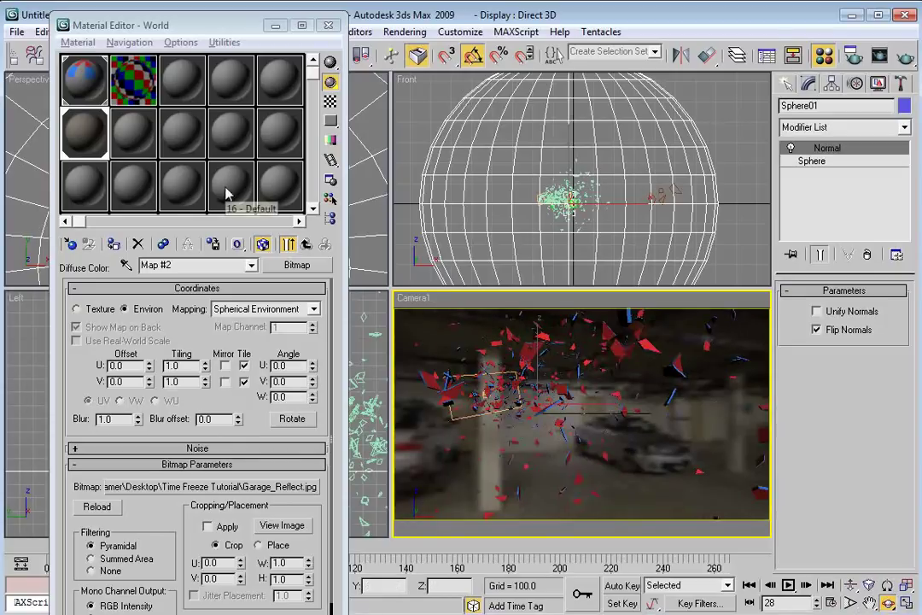
Enable the Glass material's bump and assign a Noise map to it, then check the enlarged sample preview
left_click(96, 77)
scroll(144, 326, "up", 5)
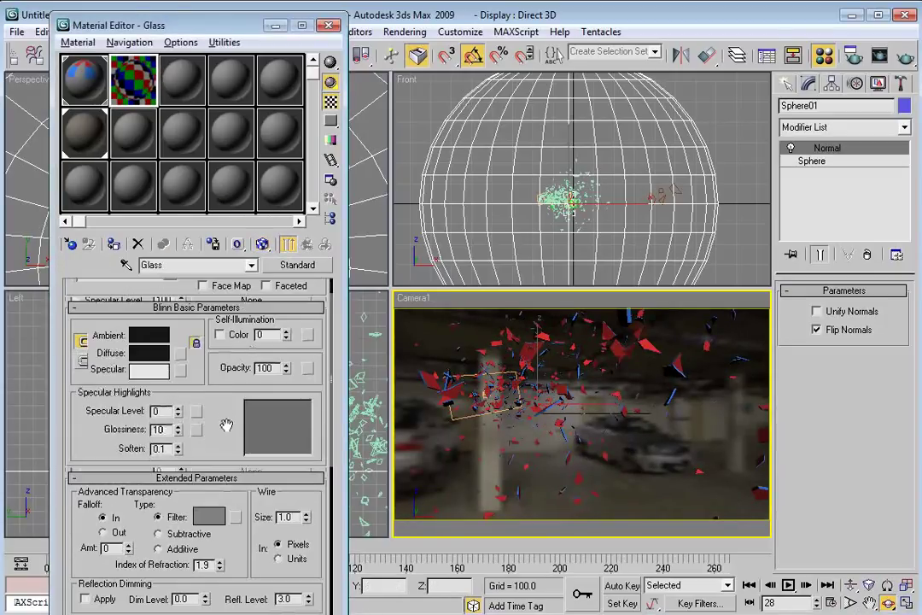
scroll(235, 502, "down", 10)
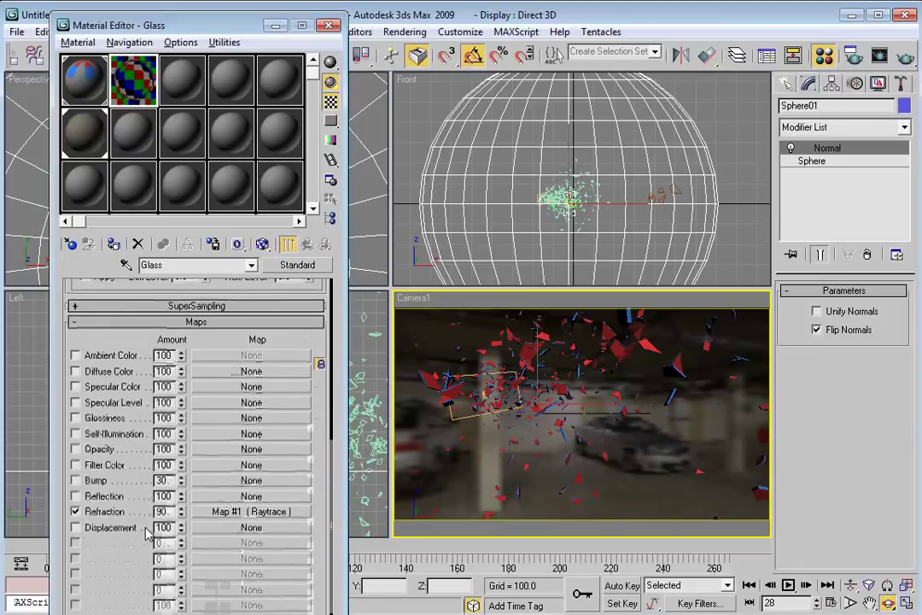
left_click(75, 480)
left_click(243, 479)
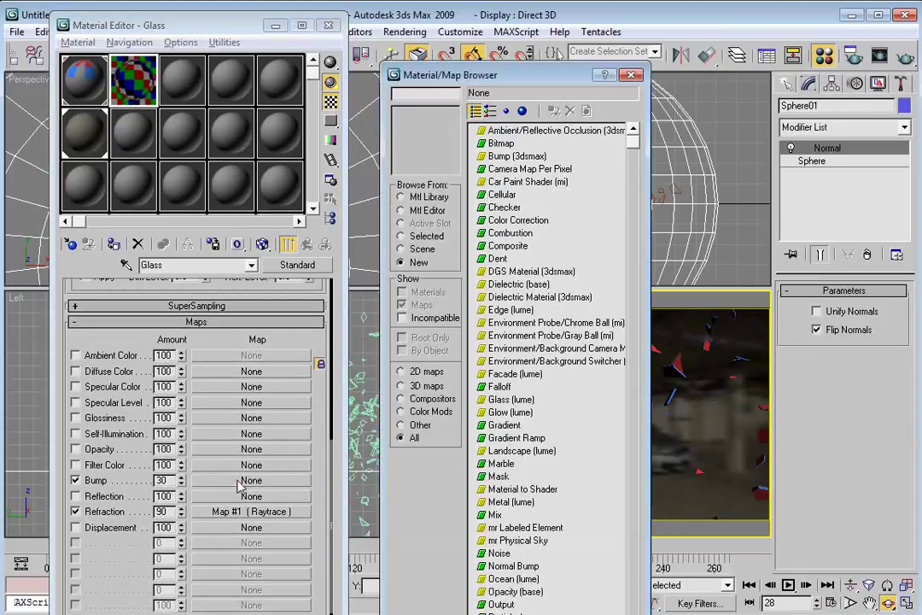
left_click(500, 386)
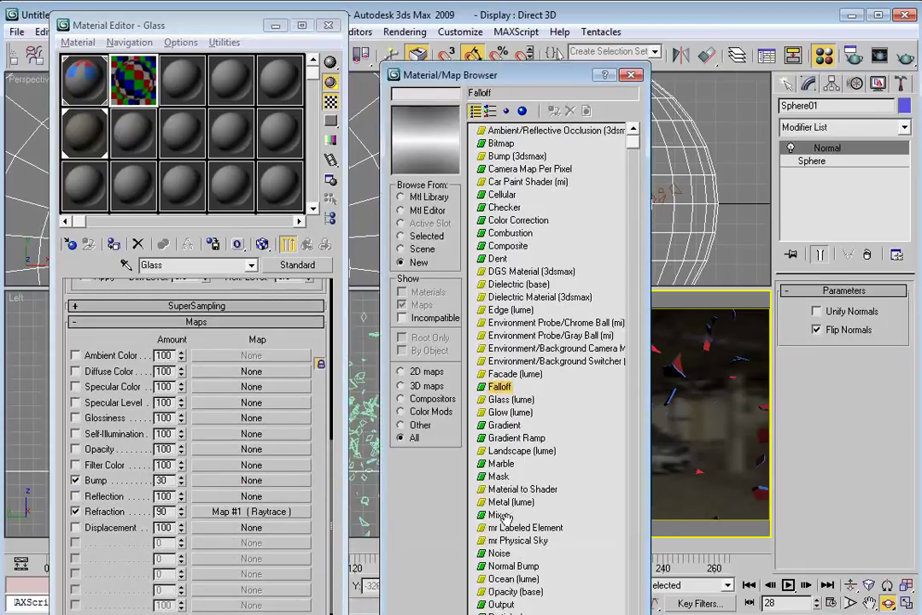
double_click(500, 553)
double_click(139, 95)
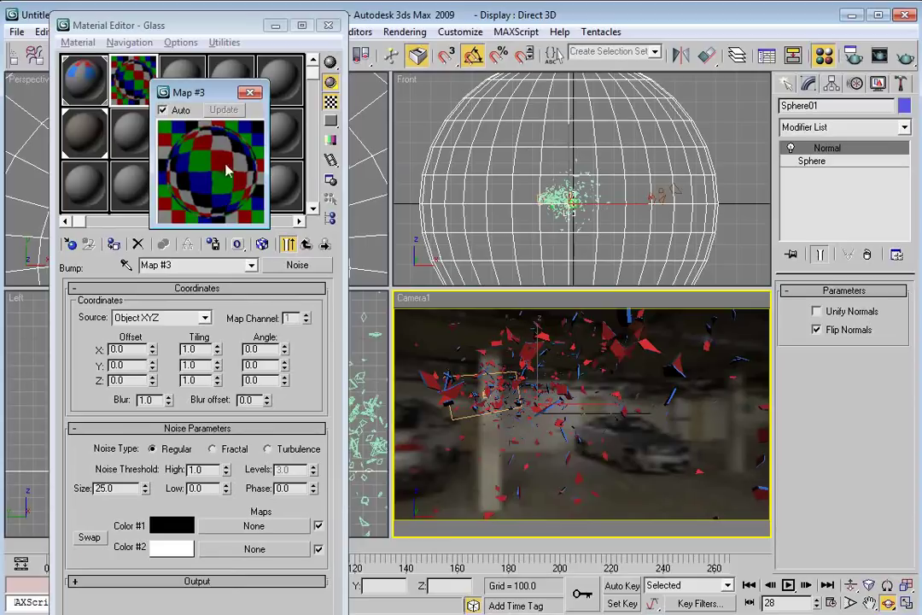
left_click(249, 92)
Copy the Glass material to the third sample slot as Glass Dark and set its refraction amount to 51
left_click_drag(230, 26, 217, 26)
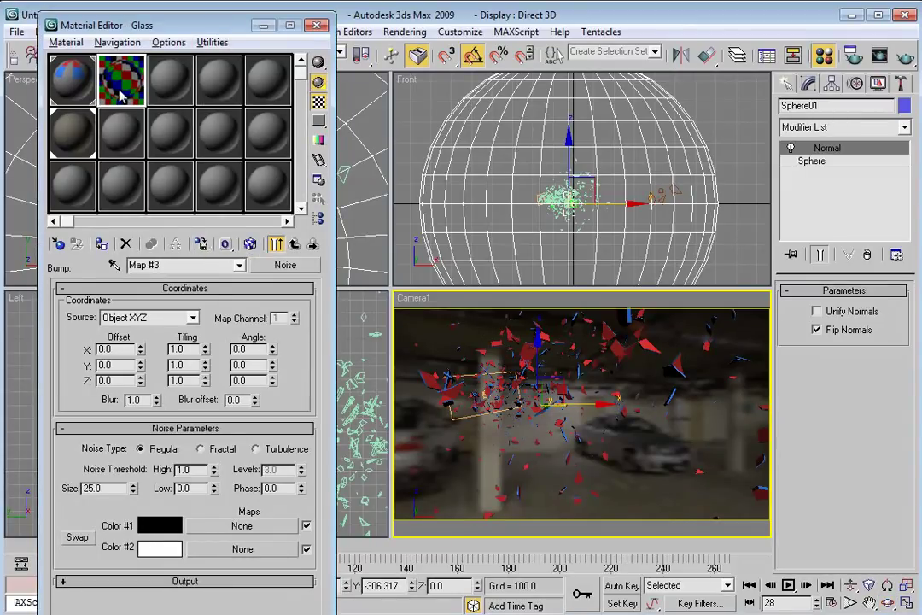
left_click_drag(122, 95, 169, 91)
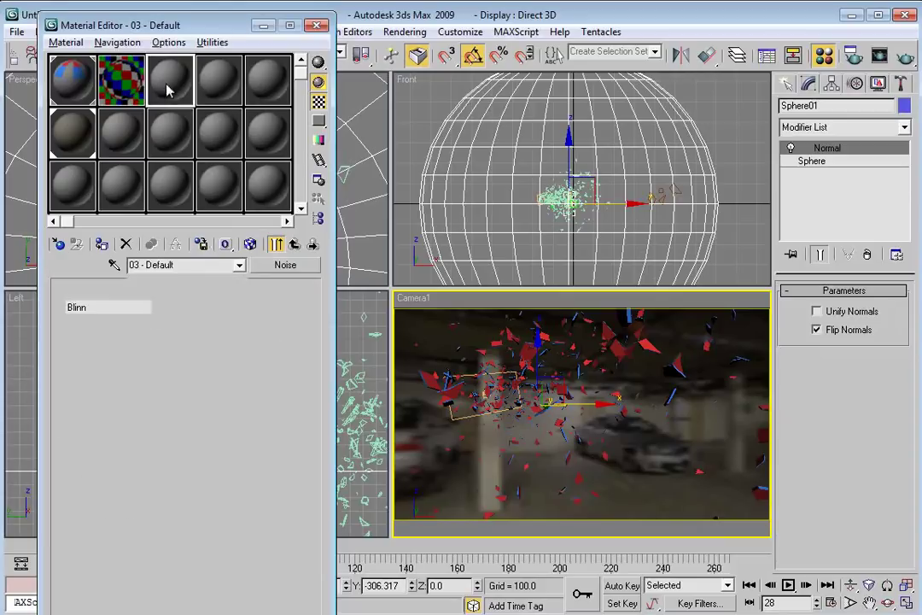
left_click(194, 270)
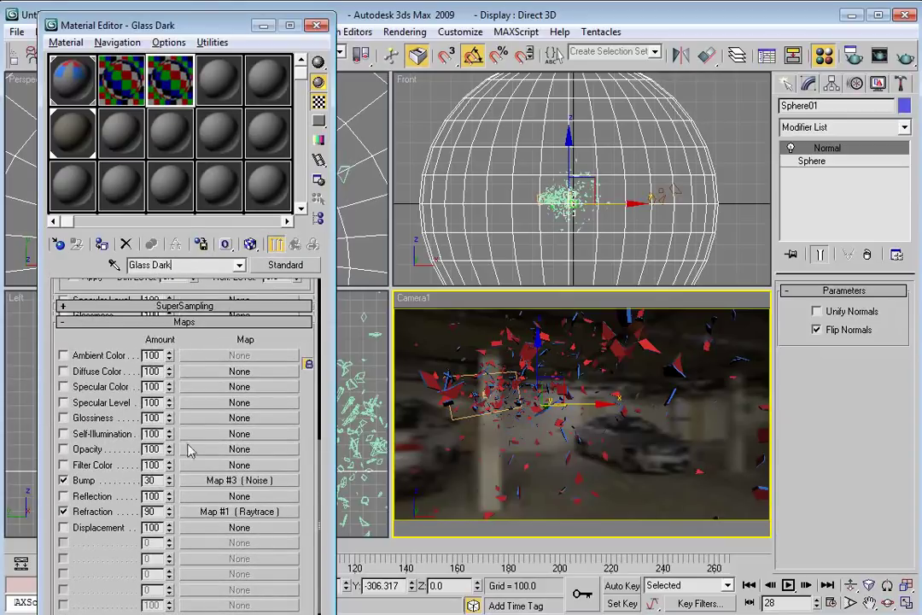
type("60")
key("Return")
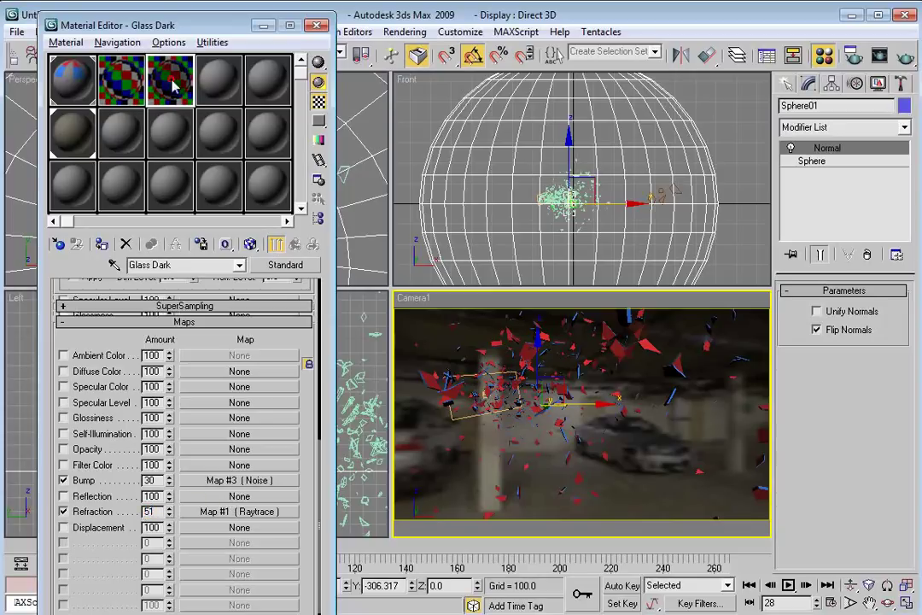
Give Glass Dark a muted teal-grey transparency filter colour with red about 115, green 128 and blue 128, checking the enlarged preview
double_click(173, 83)
left_click_drag(144, 290, 190, 434)
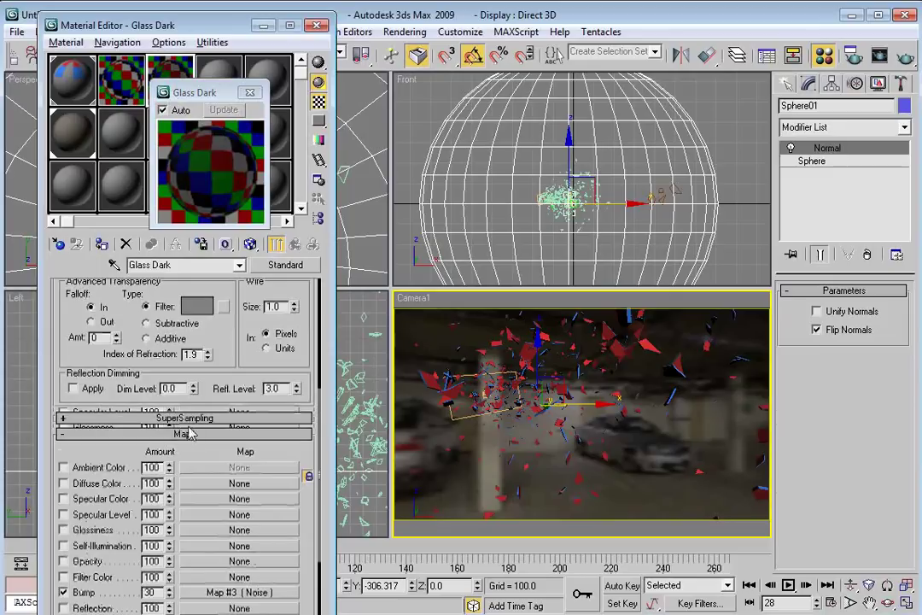
left_click_drag(183, 333, 186, 403)
left_click(197, 377)
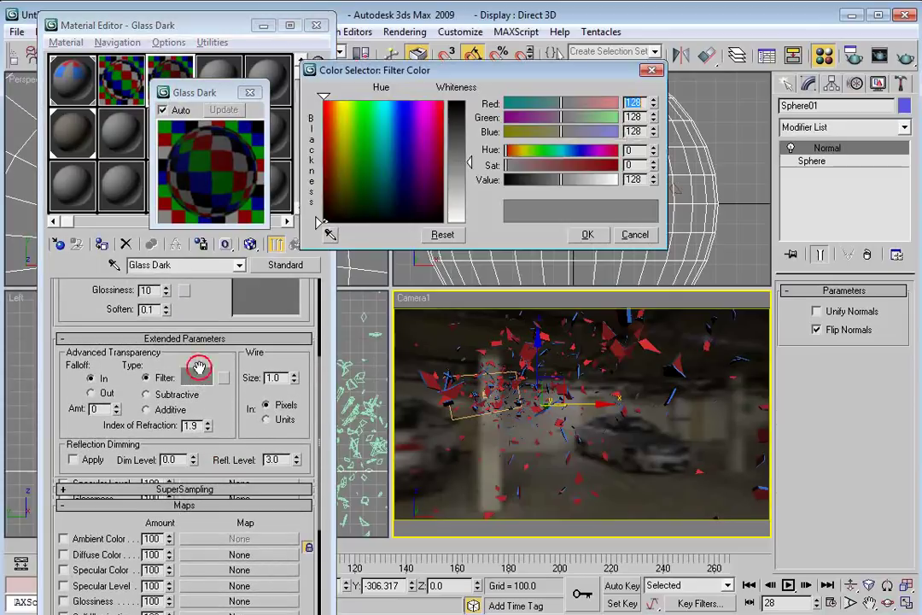
left_click(383, 215)
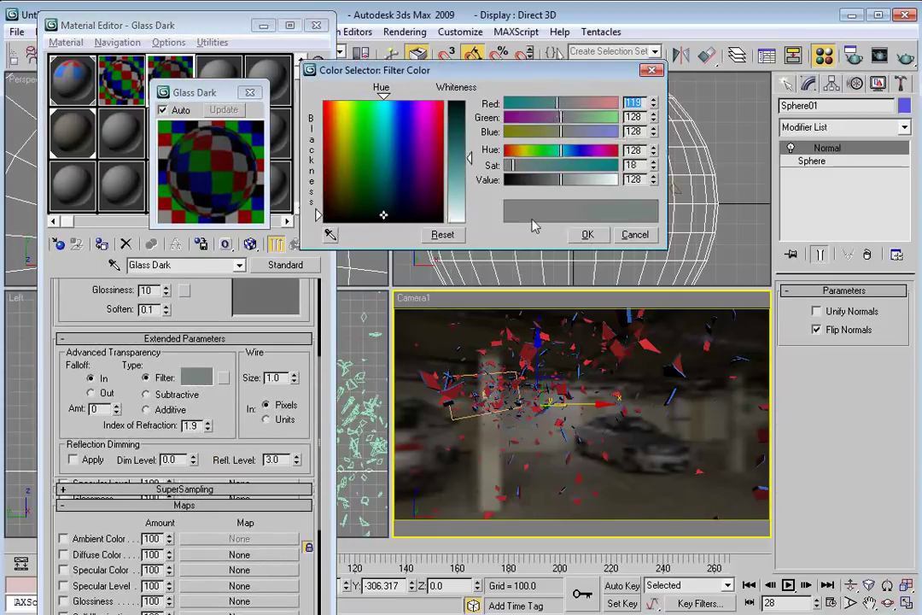
left_click(552, 100)
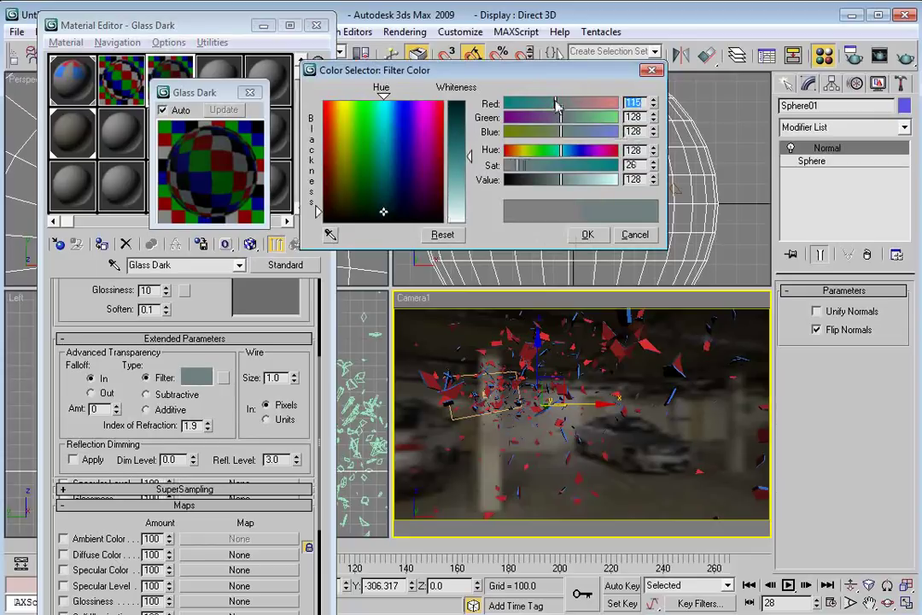
left_click(587, 235)
mouse_move(210, 96)
left_mouse_down()
mouse_move(196, 90)
mouse_move(215, 115)
left_mouse_up()
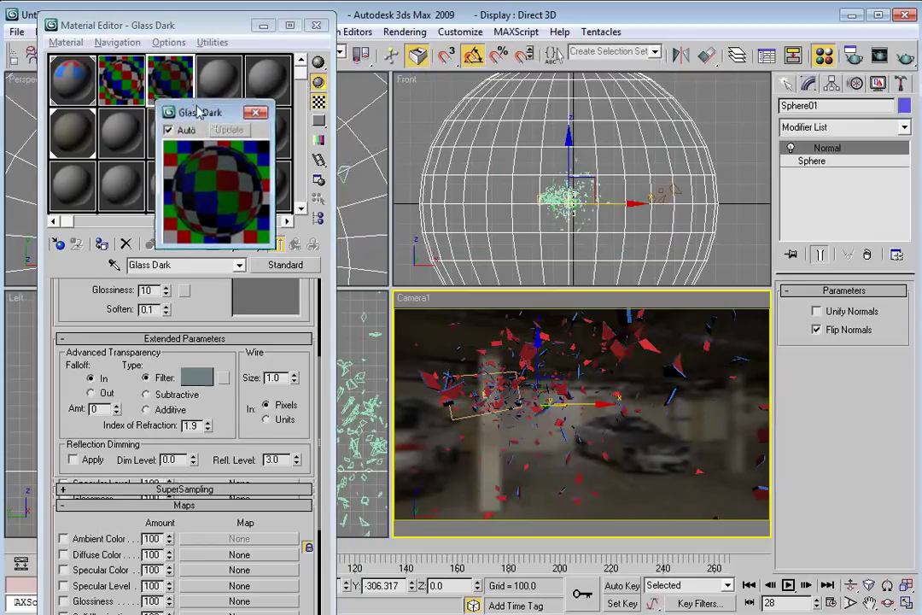
left_click(255, 112)
Instance Glass into sub-material 1 and Glass Dark into sub-material 2 of the 01 - Default Multi/Sub-Object material
left_click(53, 74)
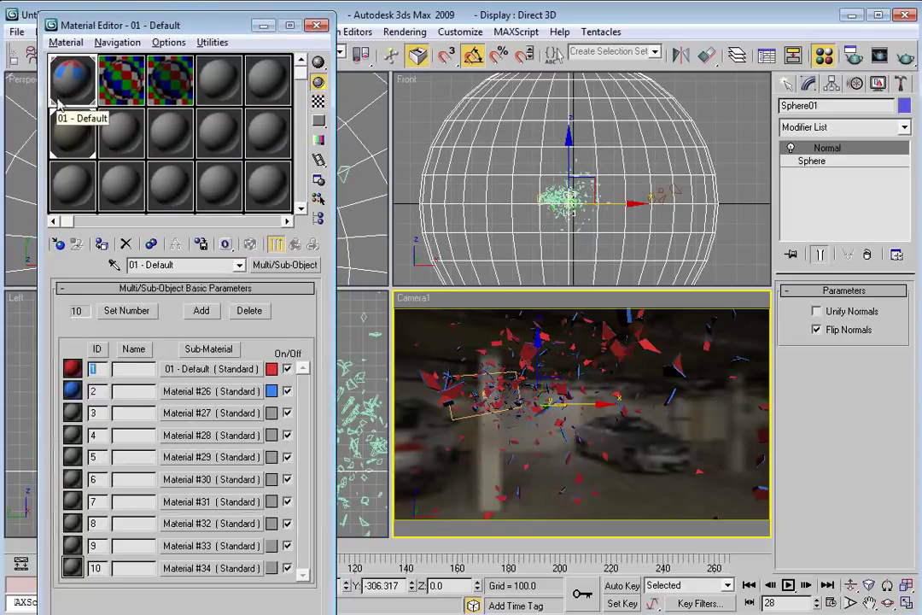
left_click(120, 81)
left_click(74, 75)
left_click_drag(124, 83, 181, 373)
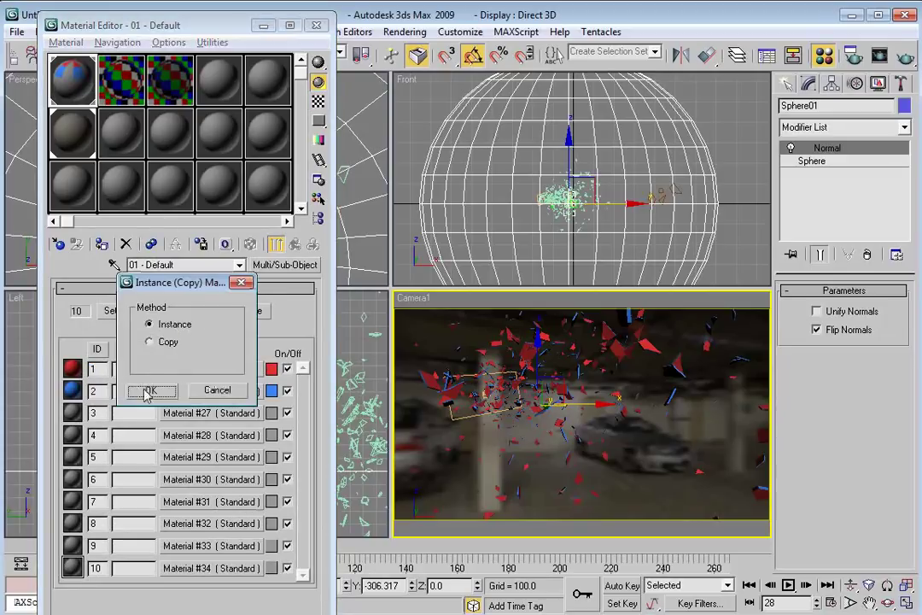
left_click(147, 392)
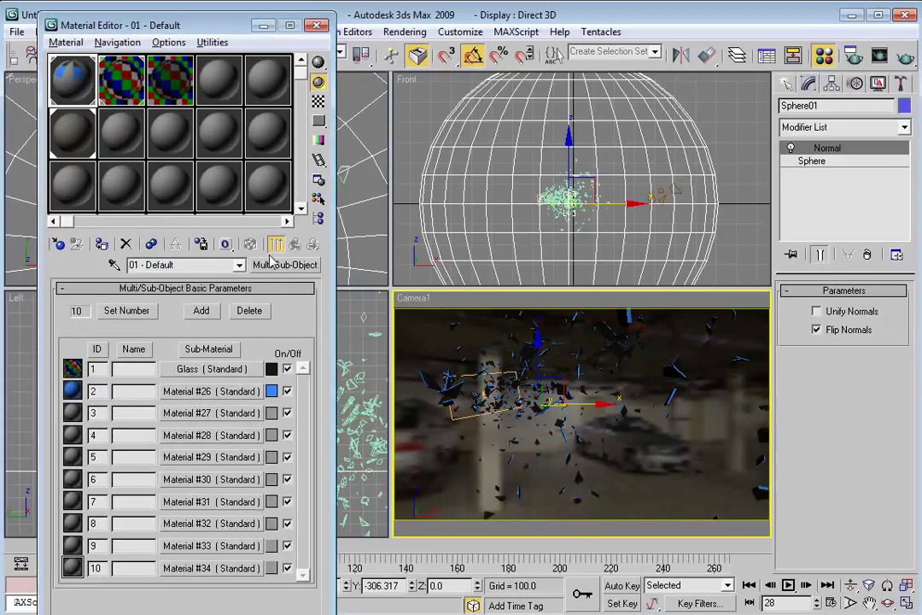
left_click_drag(187, 82, 175, 395)
left_click(159, 391)
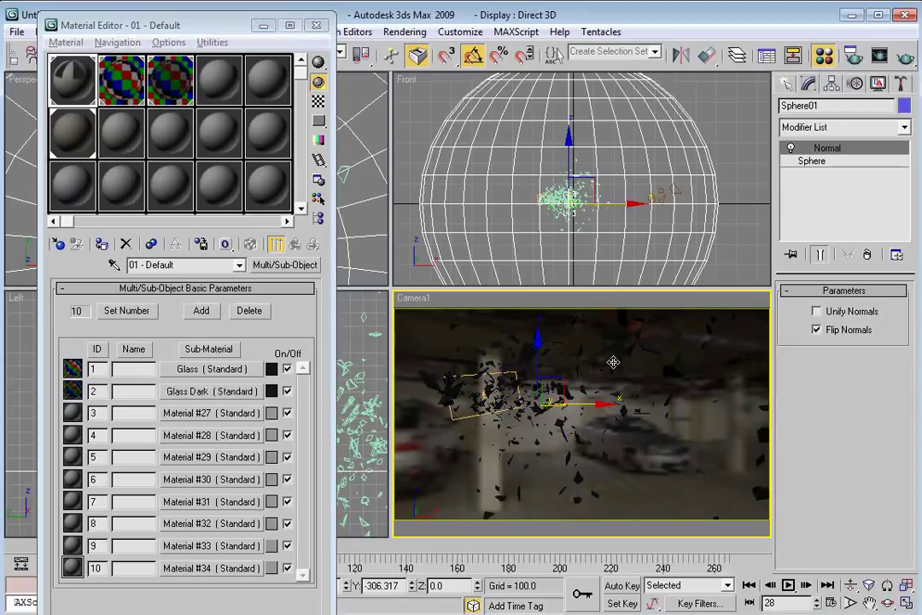
Disable Final Gather in the mental ray render settings and render the Camera1 view
left_click(854, 56)
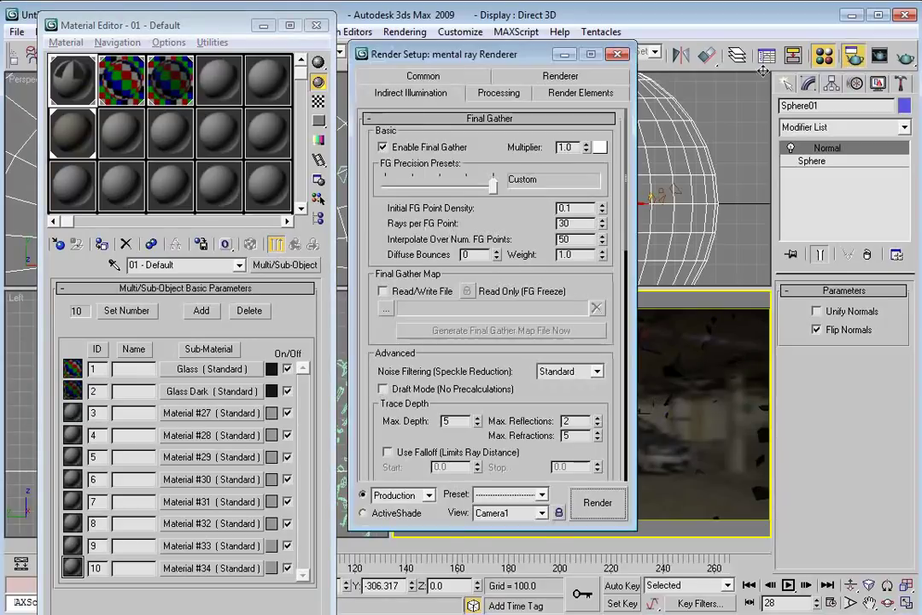
left_click(430, 149)
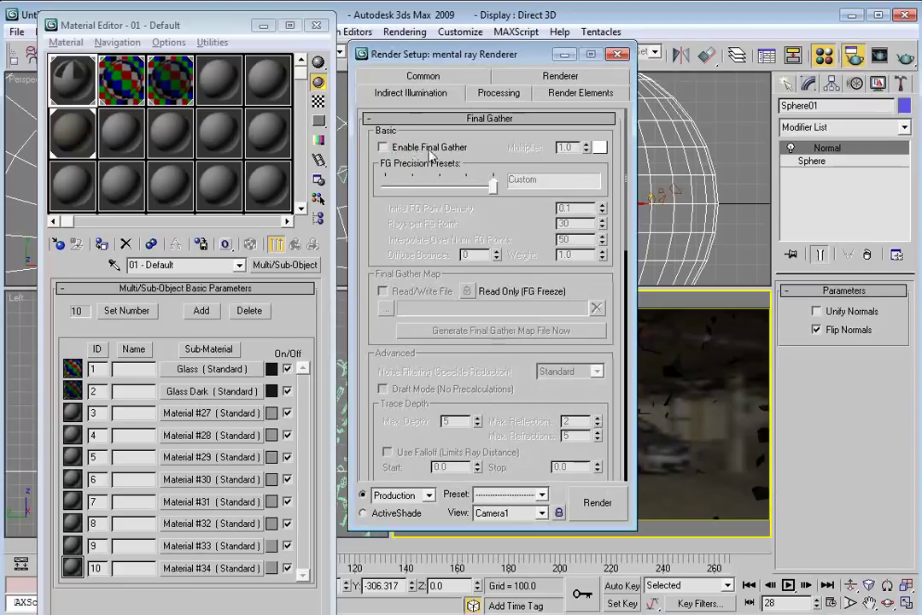
left_click(618, 53)
key("shift+q")
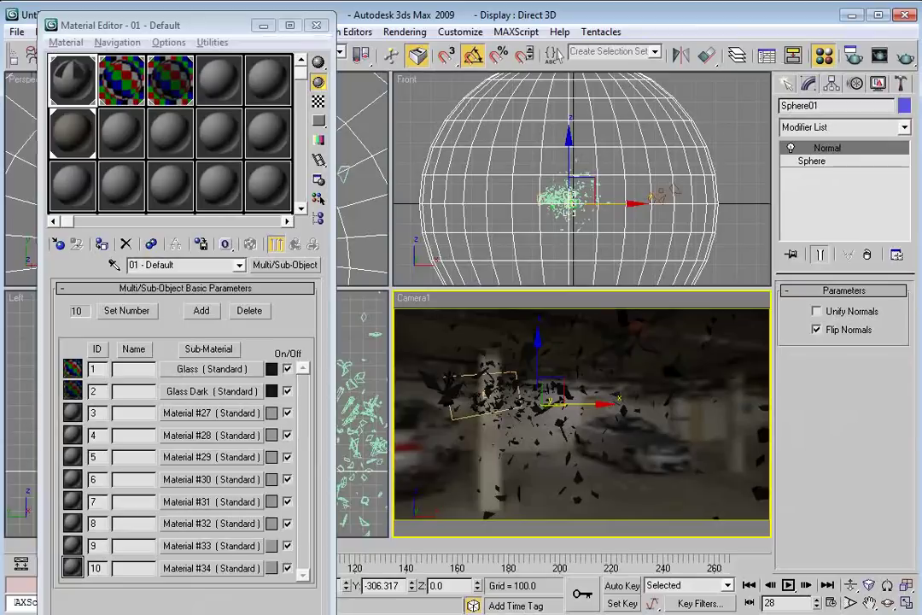
Make the environment sphere invisible to the camera and displayed as a box in its object properties, and render the Camera1 view
left_click(467, 142)
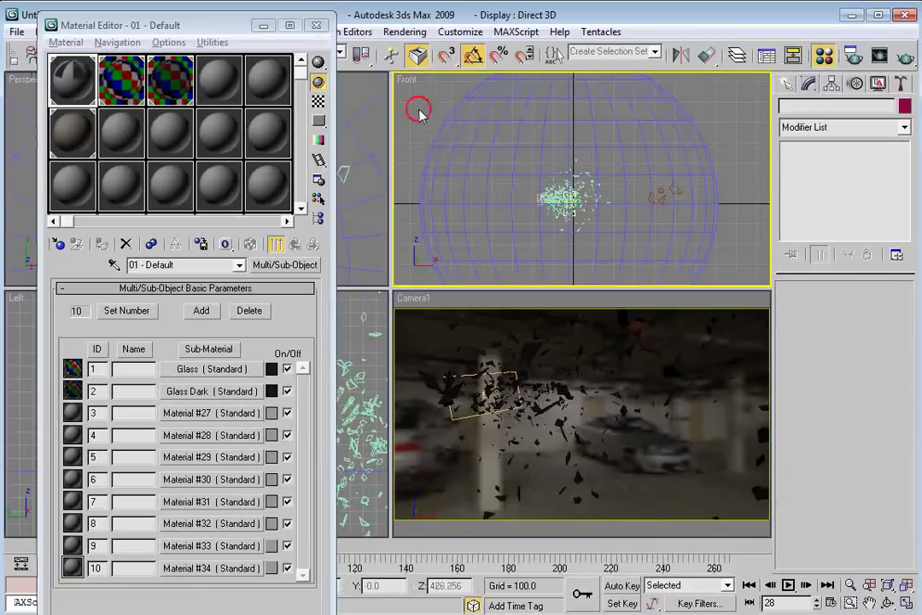
right_click(455, 144)
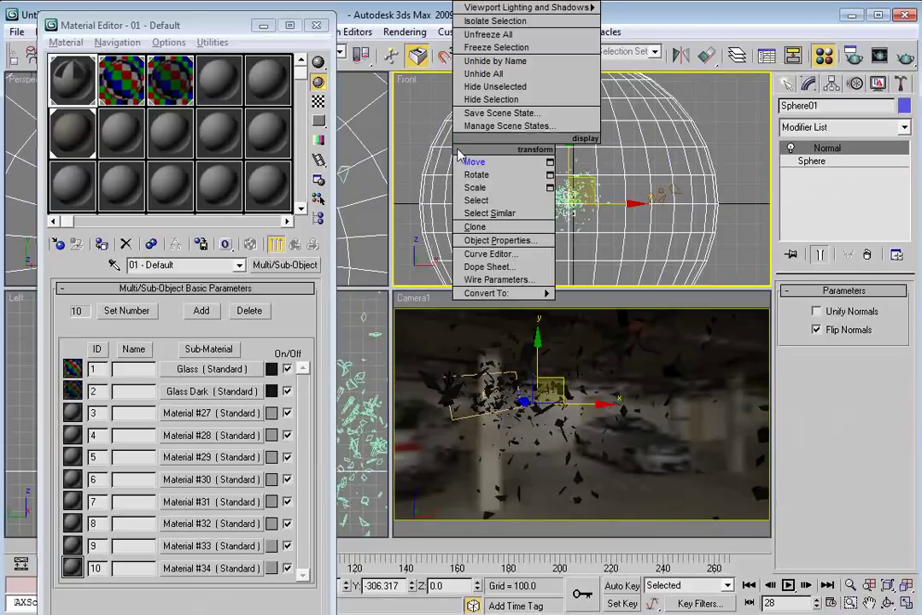
left_click(495, 239)
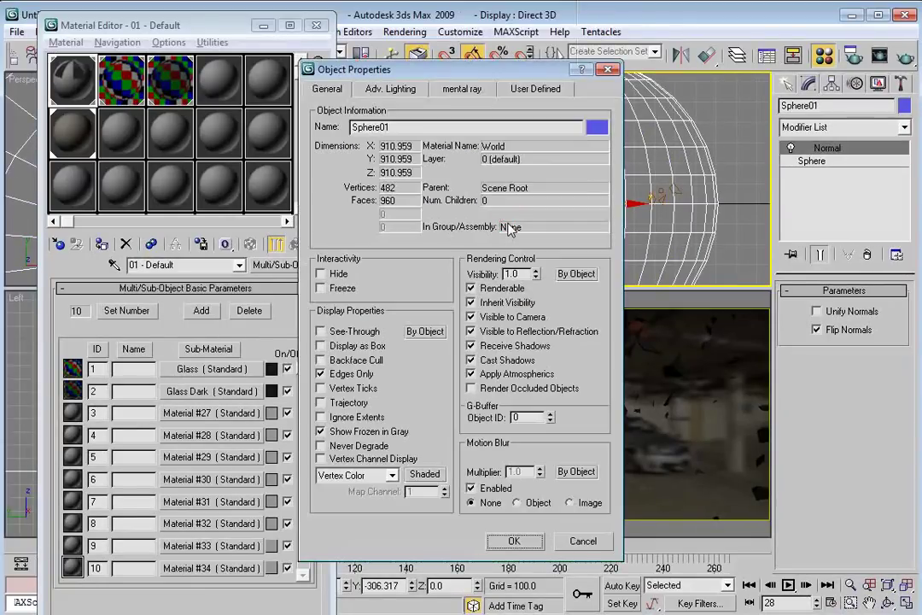
left_click(474, 318)
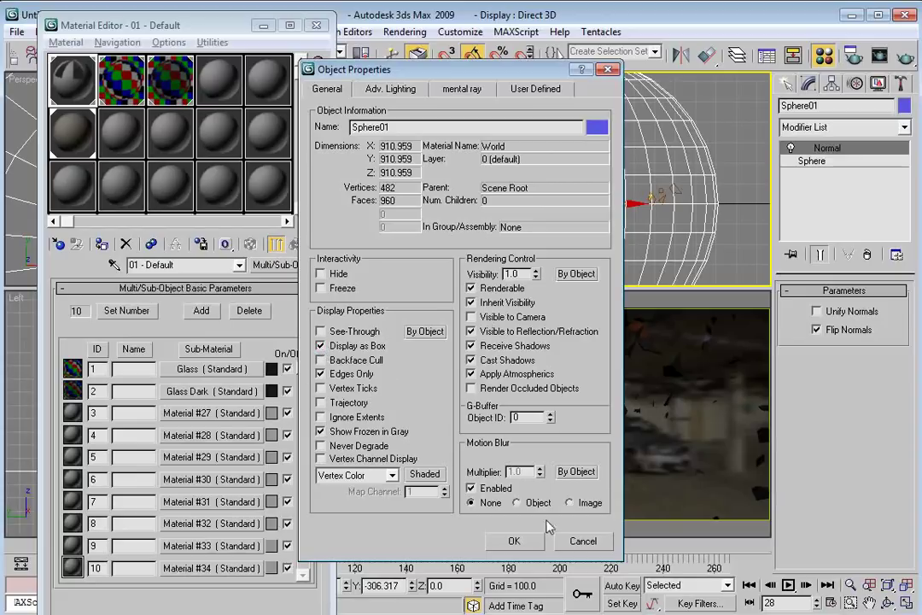
left_click(514, 540)
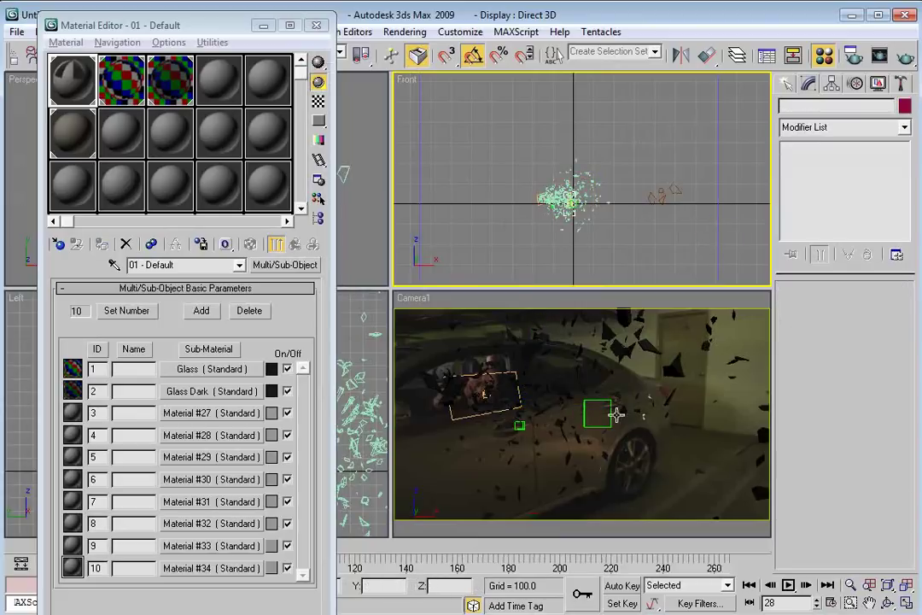
left_click(690, 449)
key("shift+q")
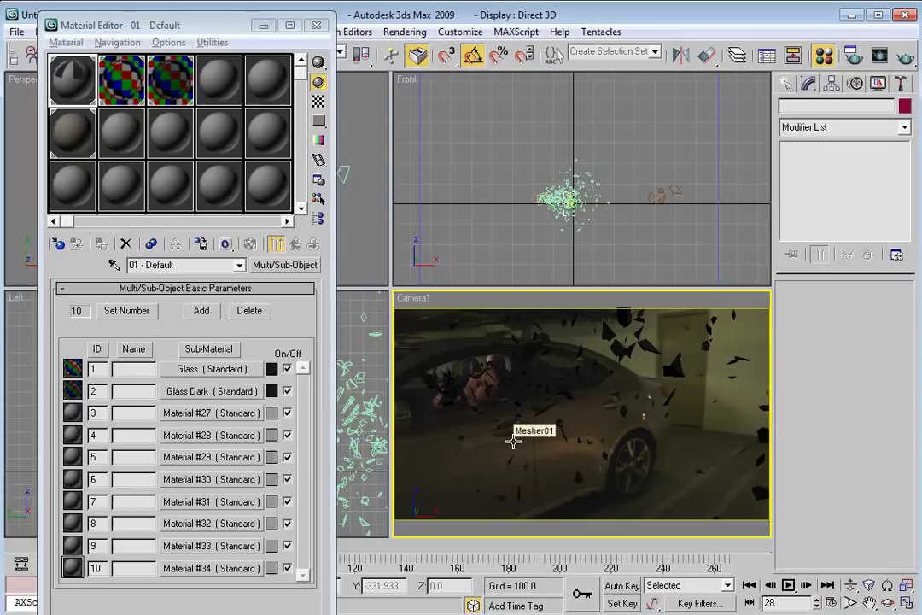
Create a thin upright box behind the shards in the Perspective view, about 523 wide, 9 long and 221 high
left_click(265, 24)
left_click(787, 84)
left_click(815, 185)
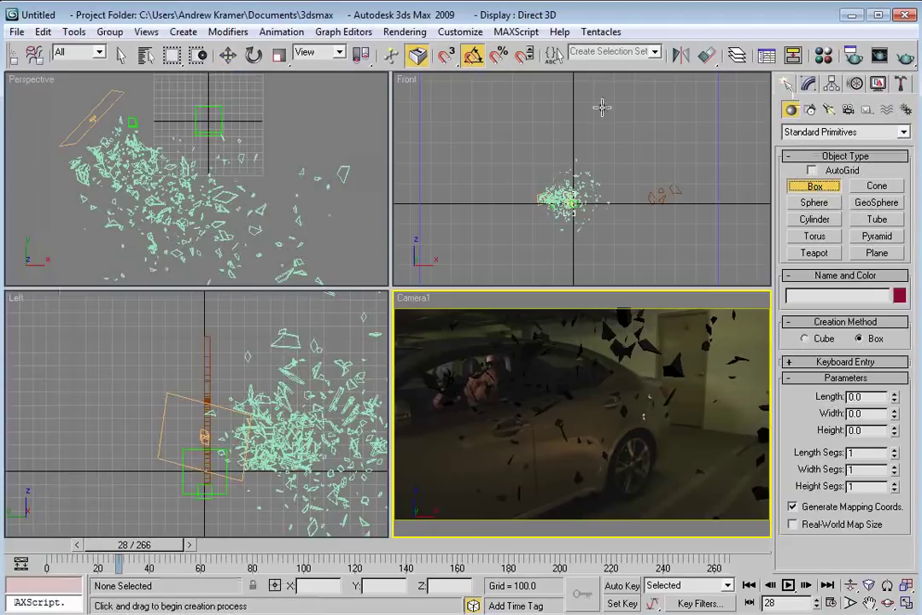
right_click(91, 165)
middle_click_drag(91, 165, 162, 177, "alt")
left_click_drag(156, 155, 250, 153)
left_click(244, 119)
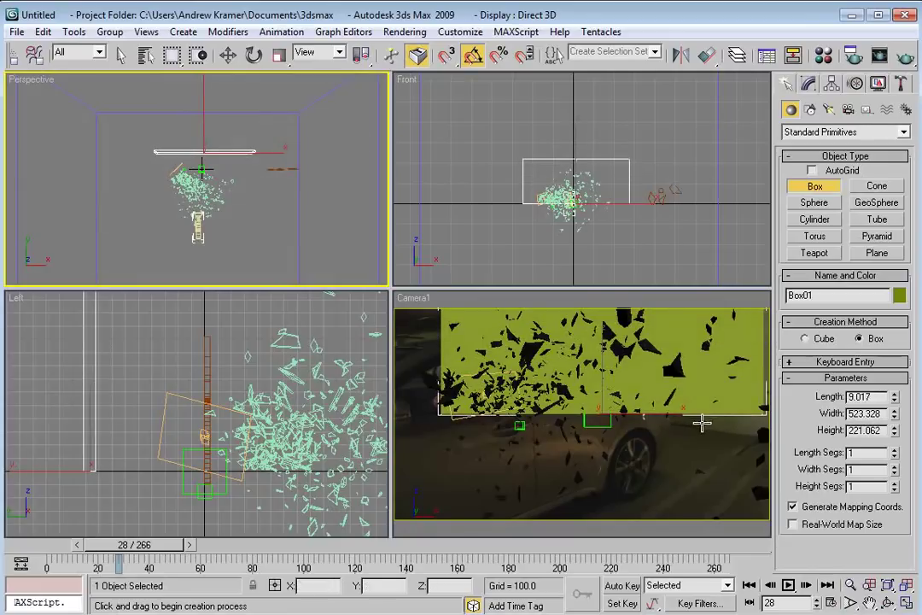
Set the box's width to 192 and its height to 108
left_click_drag(880, 413, 790, 411)
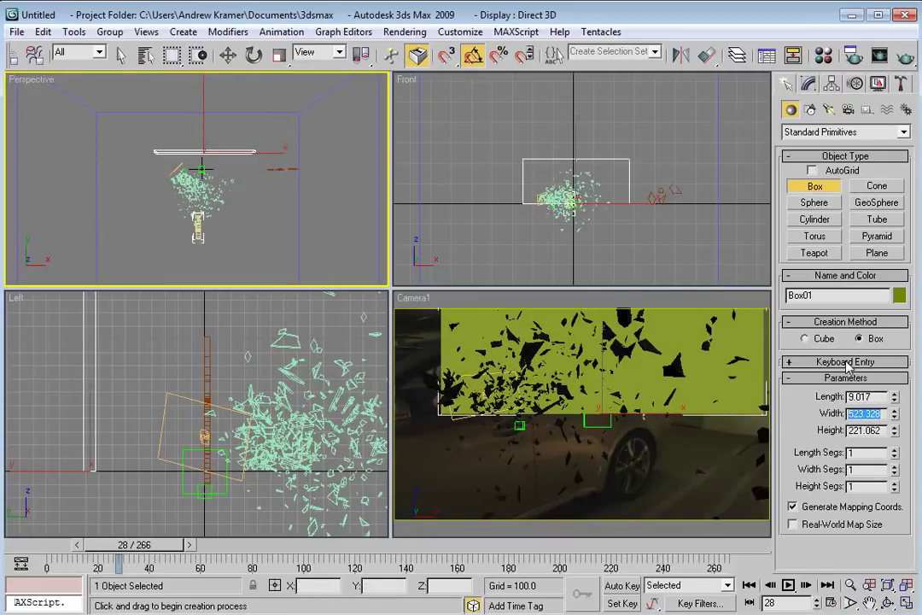
type("1")
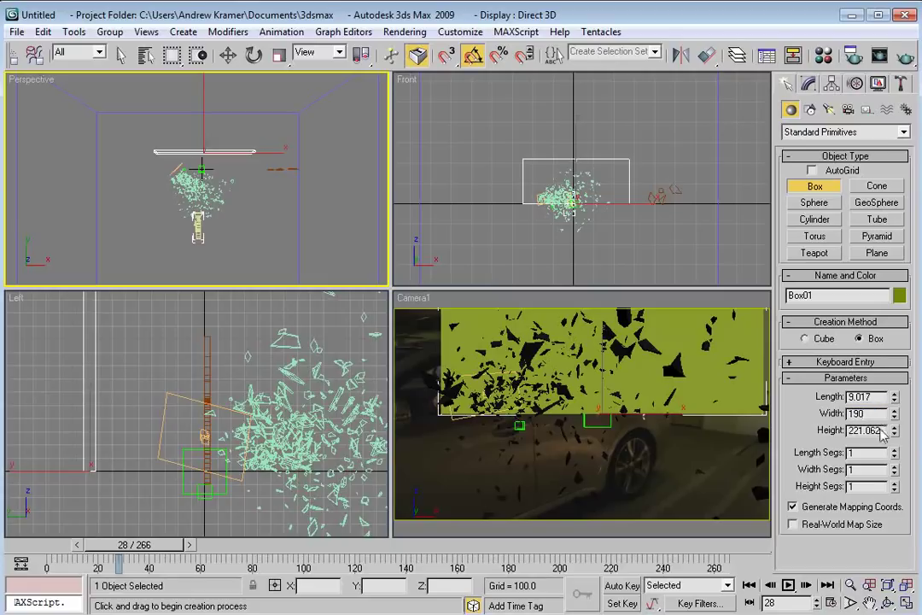
type("92")
key("Tab")
type("1")
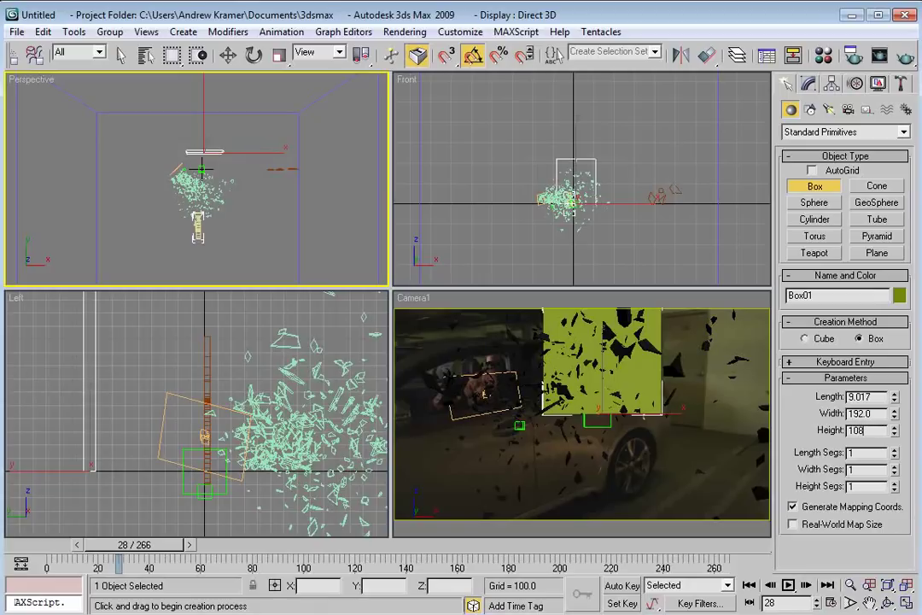
key("Return")
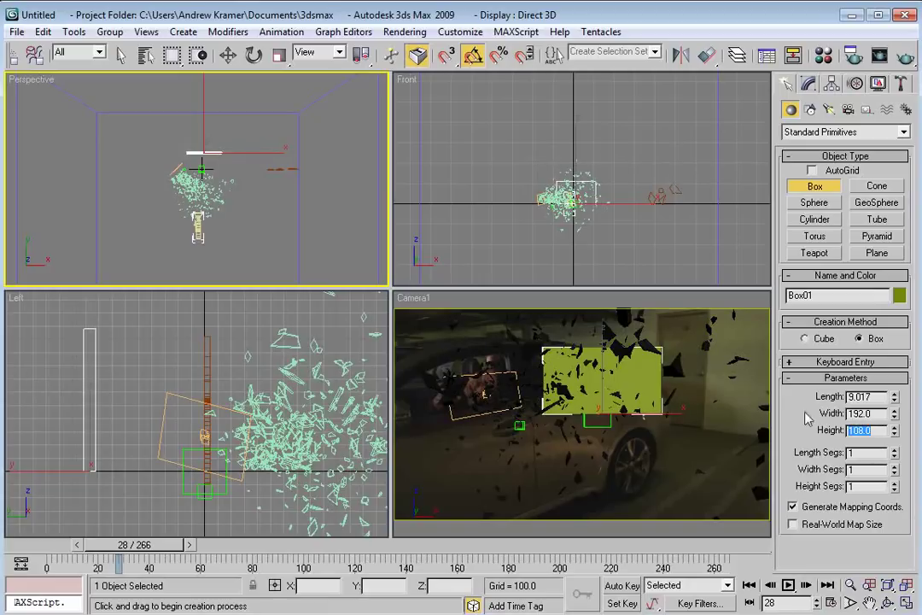
Move the box farther back behind the shards to Y about 222 and scale it up uniformly
right_click(236, 171)
right_click(215, 147)
left_click(238, 188)
left_click_drag(215, 140, 202, 96)
right_click(609, 354)
left_click(622, 362)
left_click(530, 345)
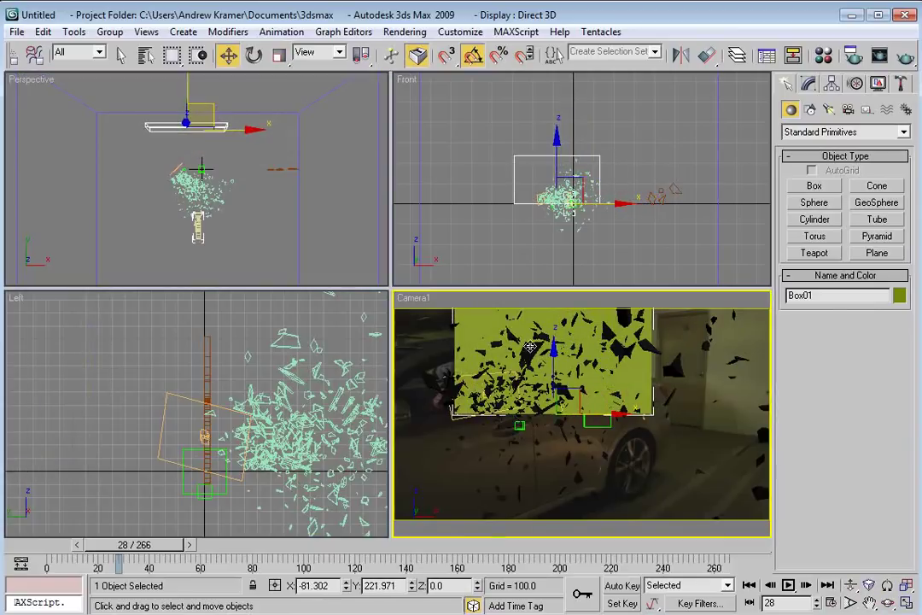
Enlarge and reposition the box to fill the Camera1 frame, placing it at about X -18, Z -222
left_click_drag(530, 345, 611, 458)
right_click(611, 458)
left_click(629, 491)
left_click_drag(638, 494, 636, 413)
right_click(632, 386)
left_click(647, 406)
left_click(570, 204)
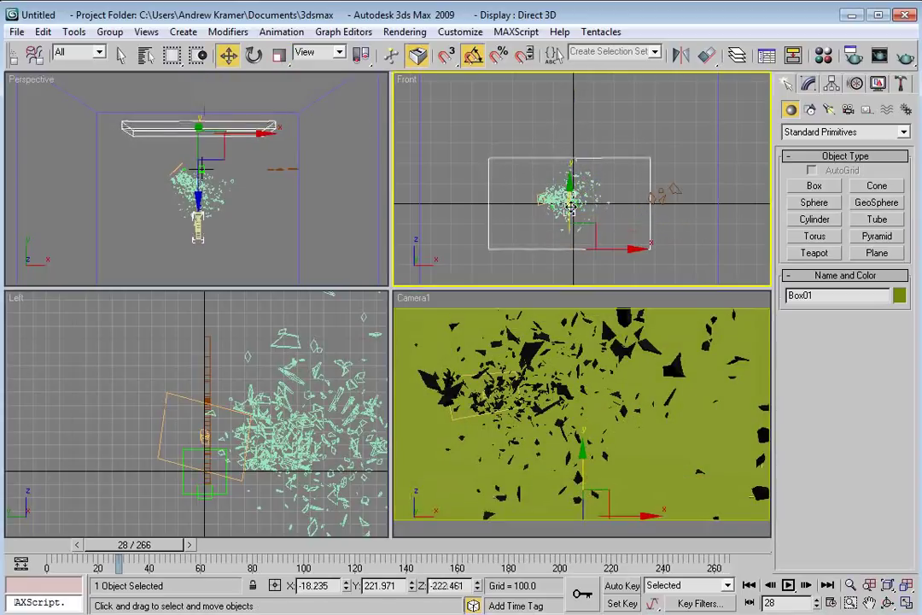
left_click(730, 261)
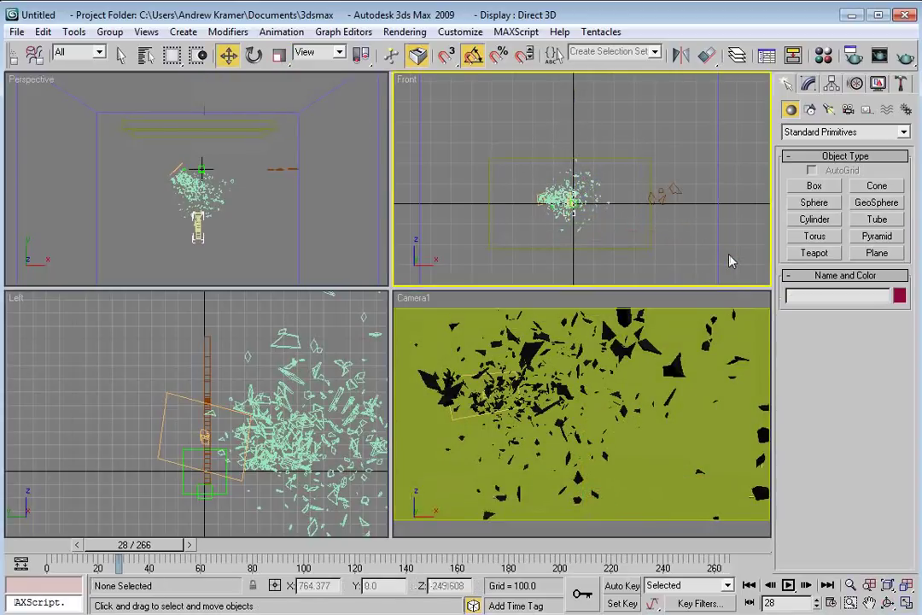
Name the unused 13 - Default sample material Video Layer
key("m")
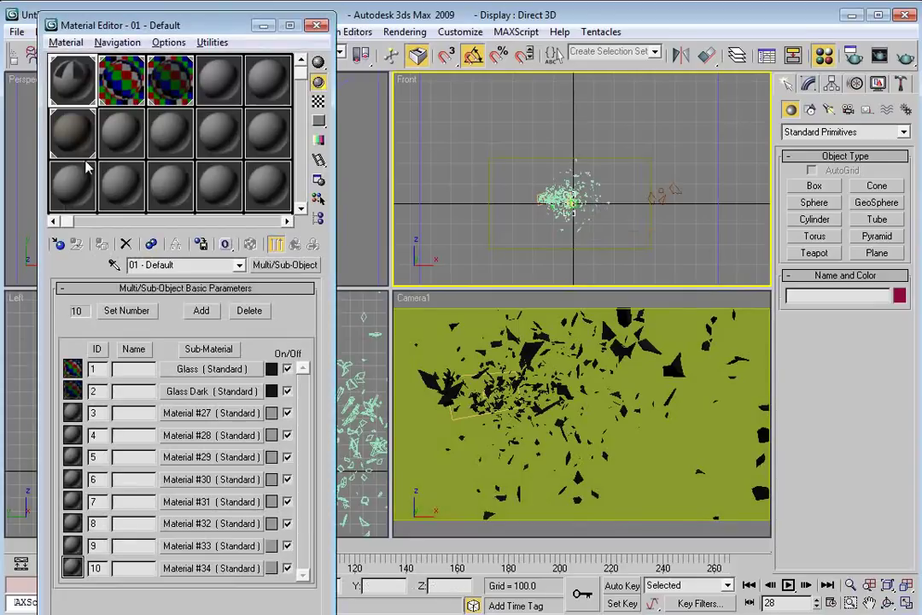
left_click(85, 168)
left_click(71, 266)
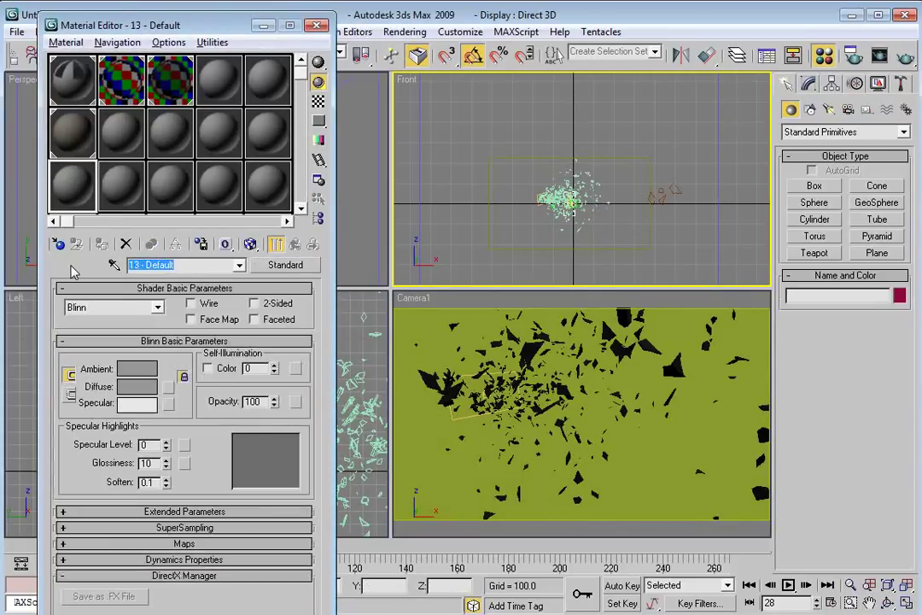
type("Video Layer")
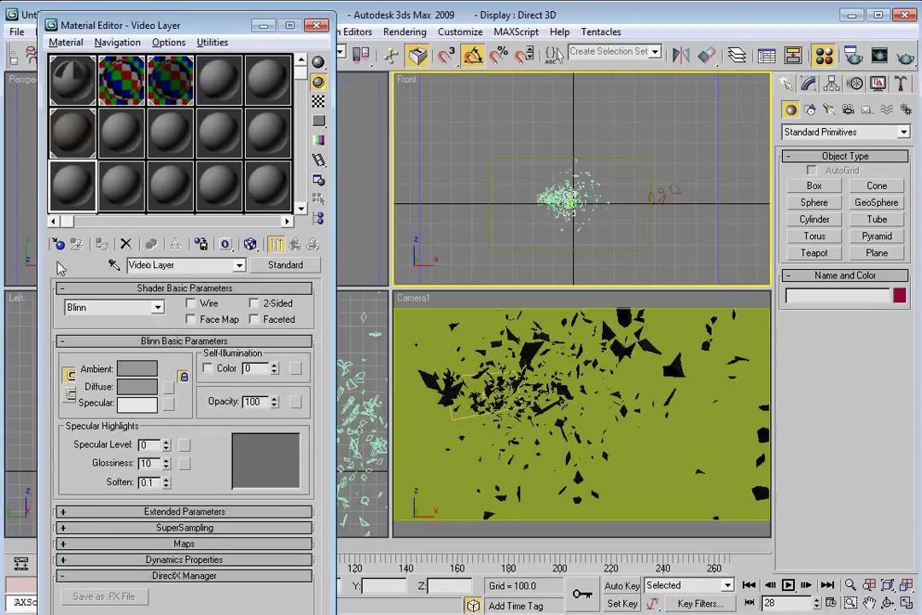
Load the Sam_JPG image sequence starting at Sam_JPG_00000.jpg, frames 0 to 265, as Video Layer's diffuse bitmap
left_click(168, 385)
left_click(504, 144)
double_click(508, 145)
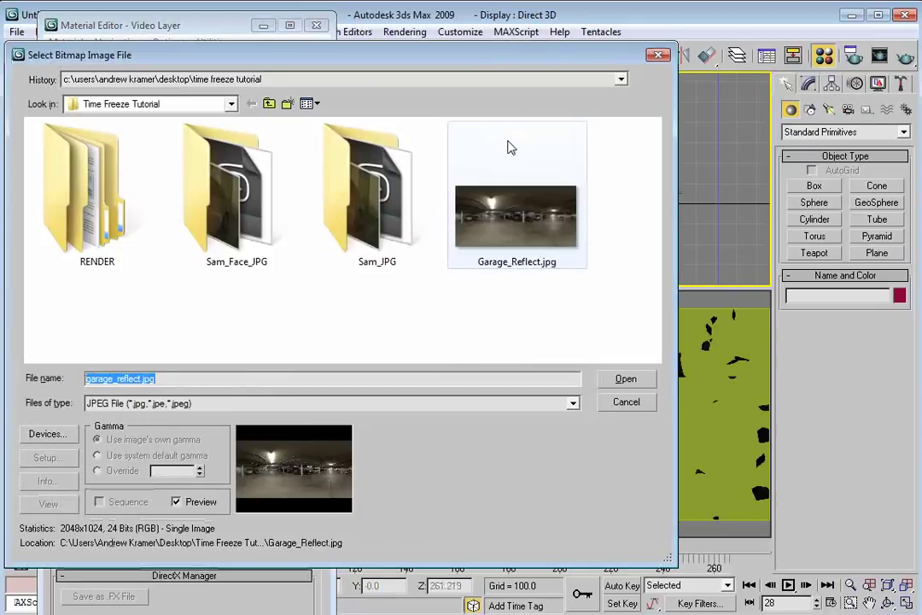
double_click(377, 195)
left_click(106, 174)
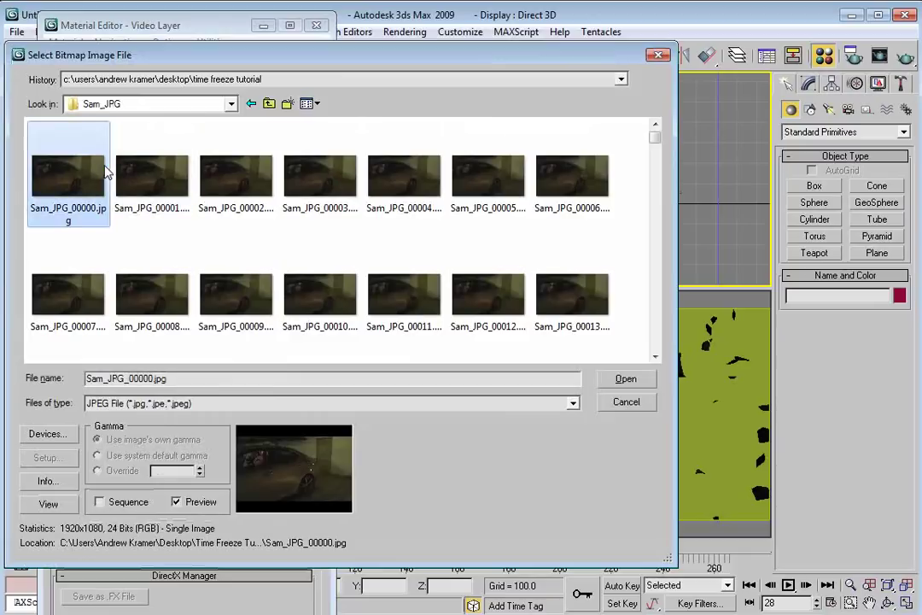
left_click(99, 502)
left_click(626, 380)
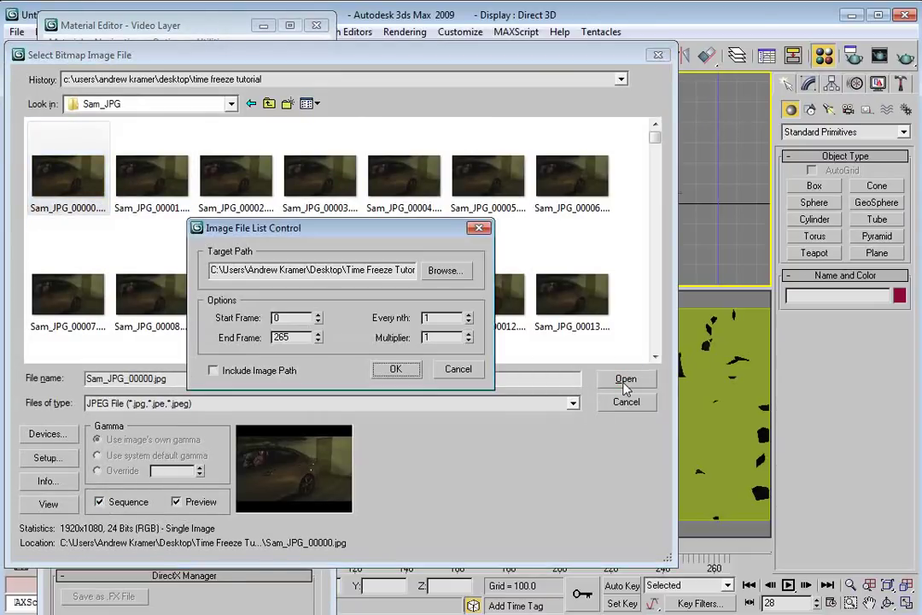
left_click(388, 370)
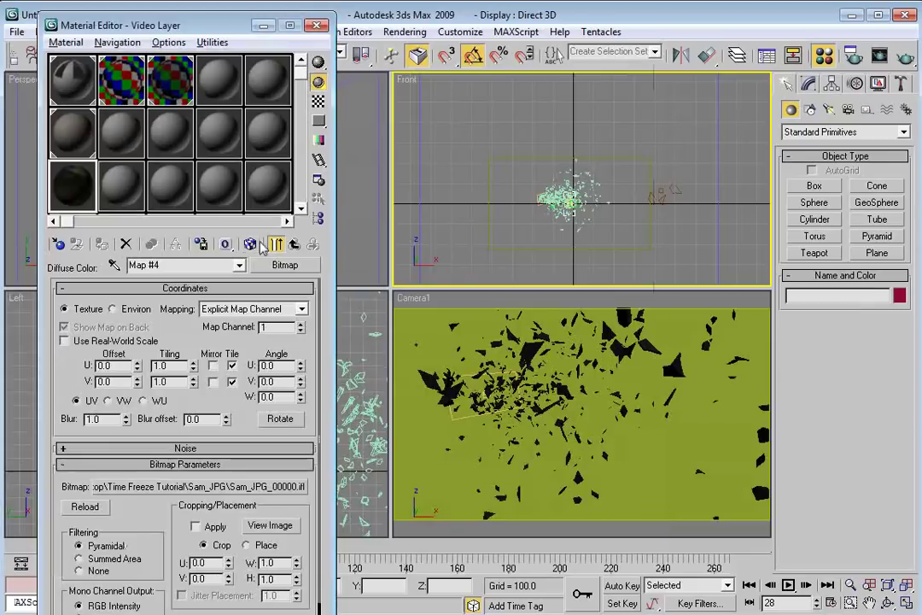
left_click(276, 244)
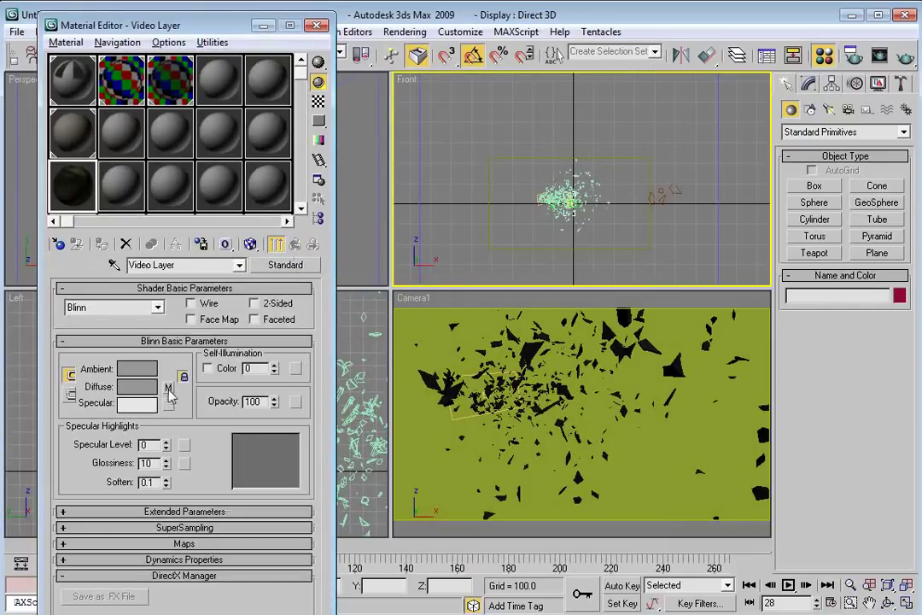
Instance Video Layer's diffuse map into Self-Illumination, and apply the material to the box with the map shown in the viewport
left_click_drag(168, 389, 297, 369)
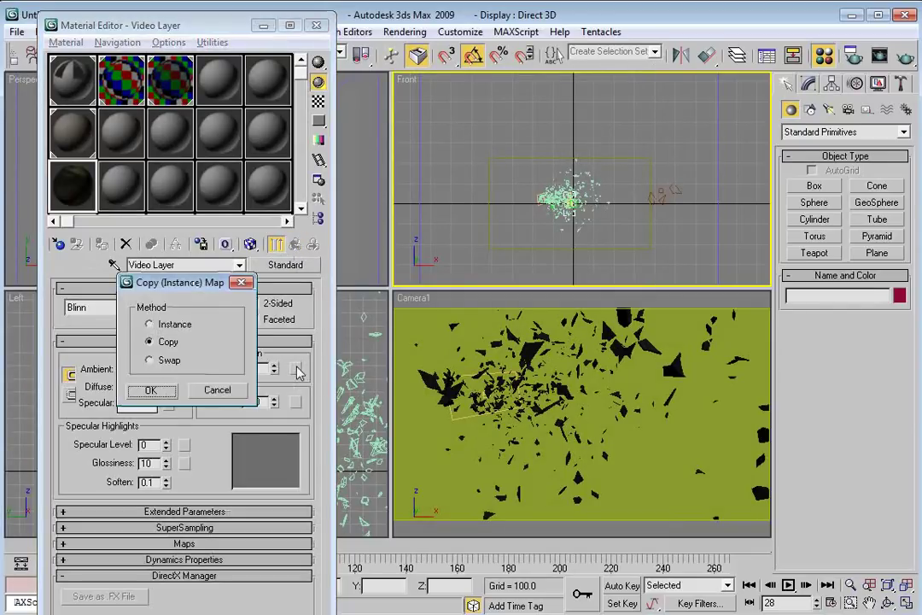
left_click(150, 324)
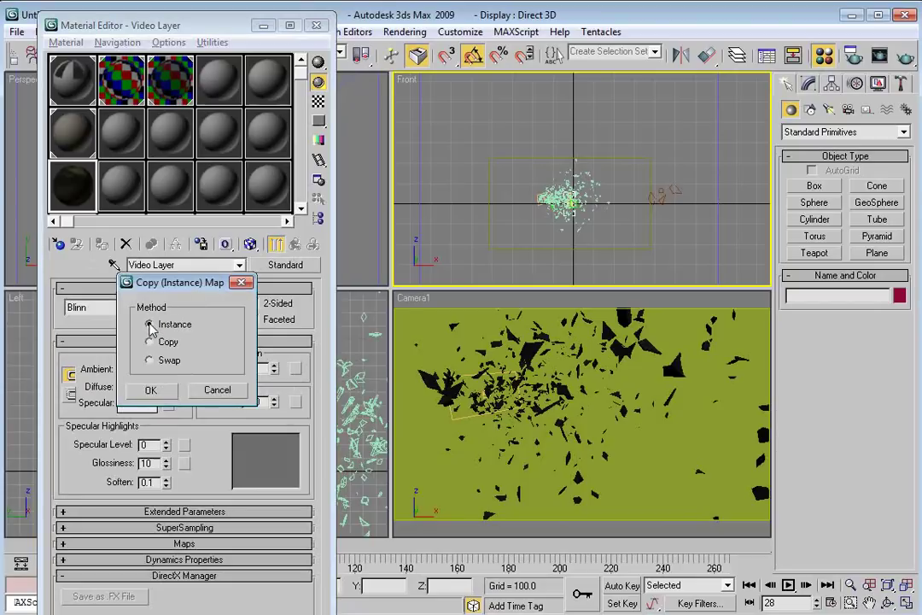
left_click(167, 391)
left_click(169, 388)
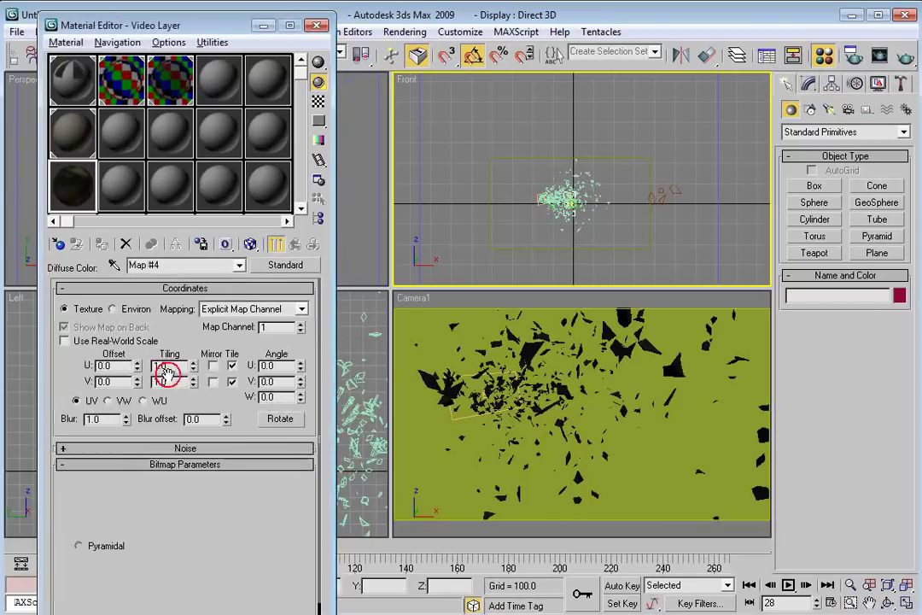
left_click(251, 244)
left_click(292, 247)
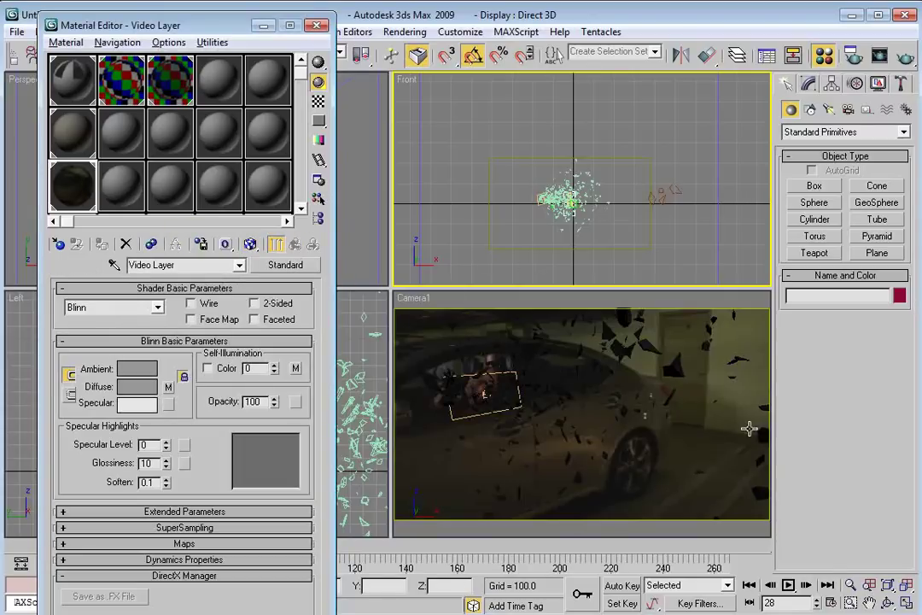
right_click(749, 428)
left_click(709, 441)
left_click(597, 493)
left_click_drag(608, 492, 565, 425)
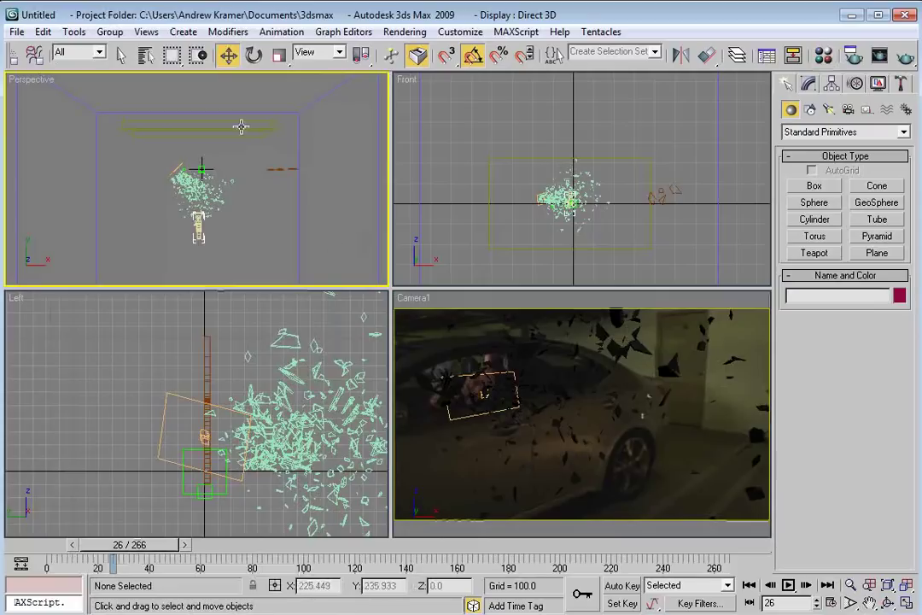
Change the box's object colour to light purple through its object properties
left_click(240, 126)
right_click(205, 125)
left_click(247, 298)
left_click(597, 127)
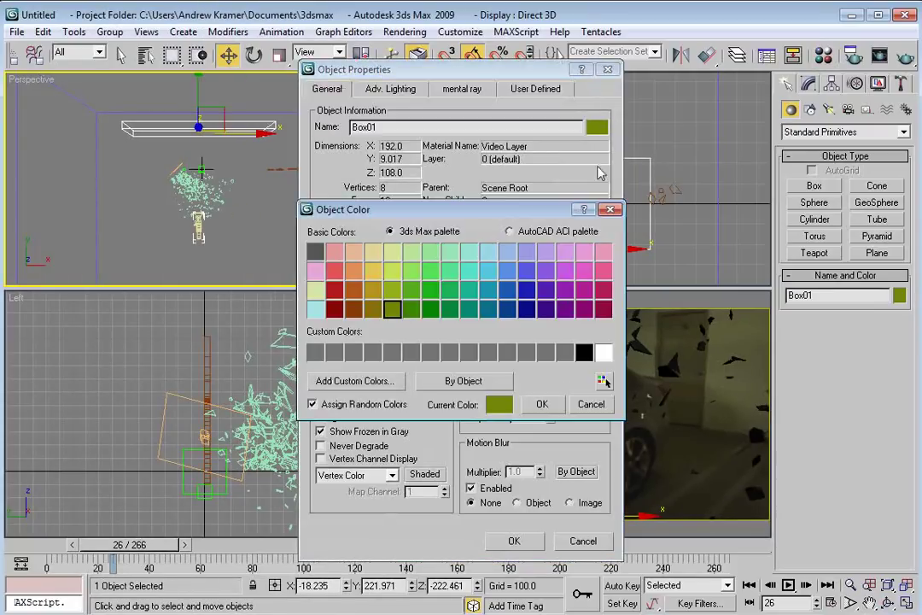
left_click(563, 253)
left_click(541, 404)
left_click(514, 541)
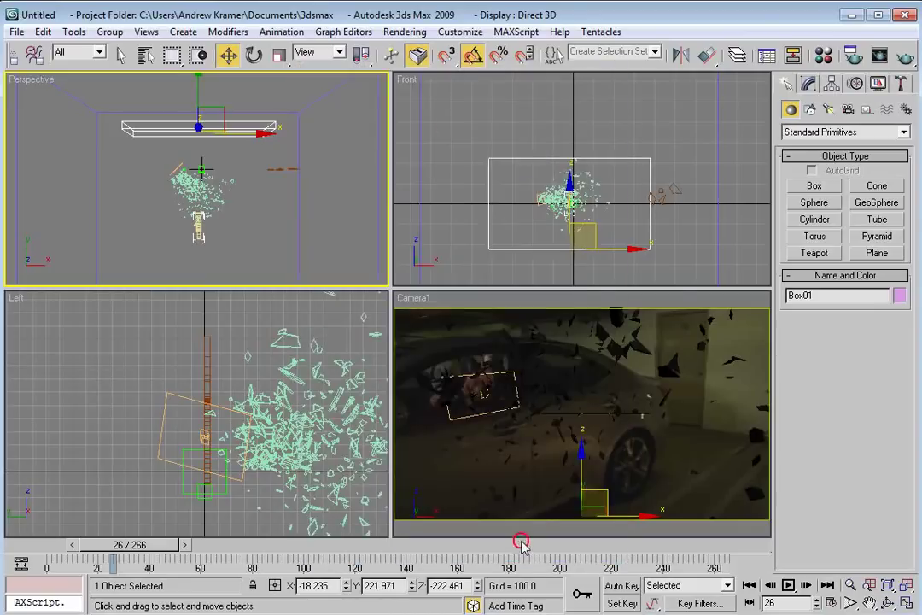
Link the video box to the camera as its child and scrub to frame 108 to check that it follows
left_click(199, 128)
scroll(207, 171, "up", 3)
mouse_move(135, 551)
left_mouse_down()
mouse_move(369, 544)
mouse_move(126, 555)
left_mouse_up()
key("w")
left_click(86, 115)
left_click(97, 130)
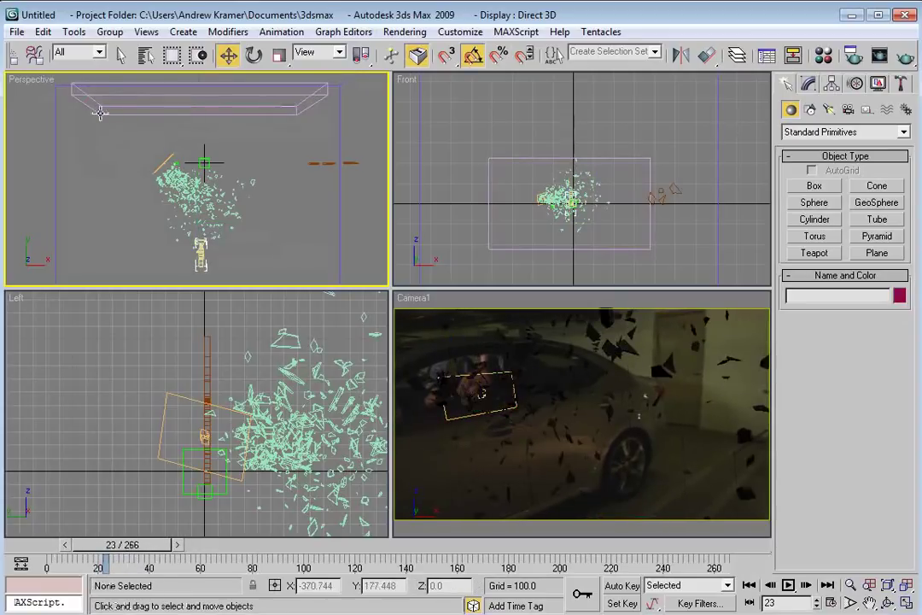
left_click(94, 83)
left_click_drag(90, 65, 185, 66)
left_click(78, 54)
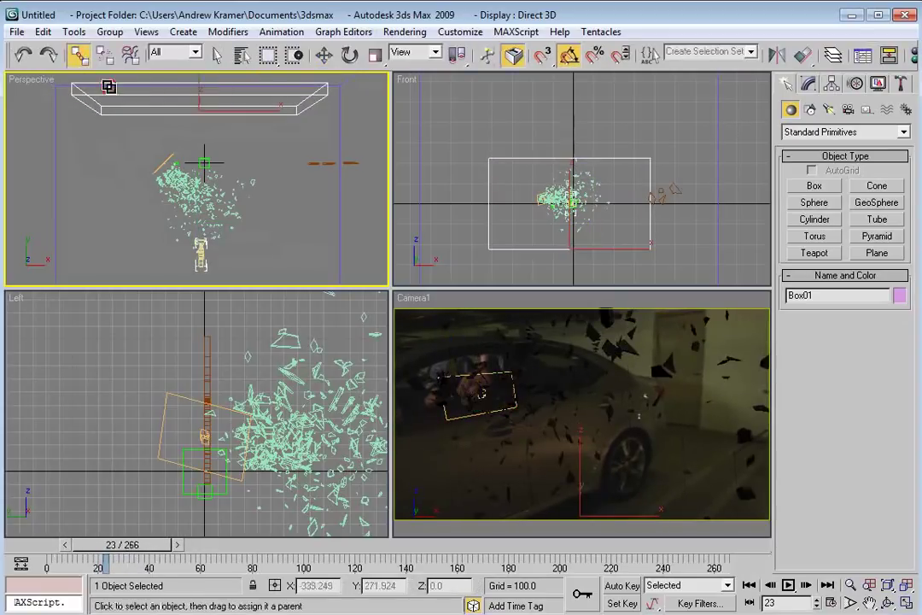
left_click_drag(141, 103, 200, 259)
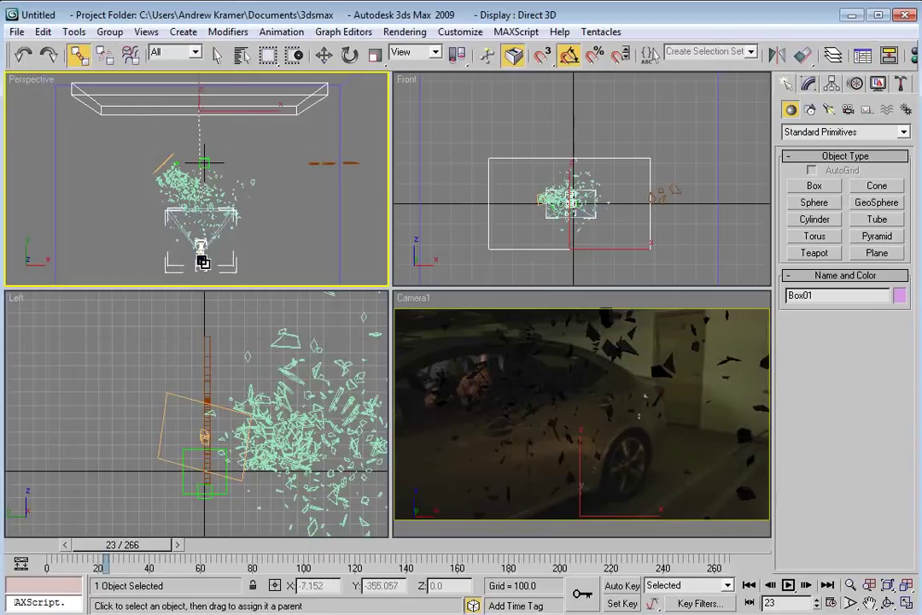
left_click_drag(145, 547, 324, 546)
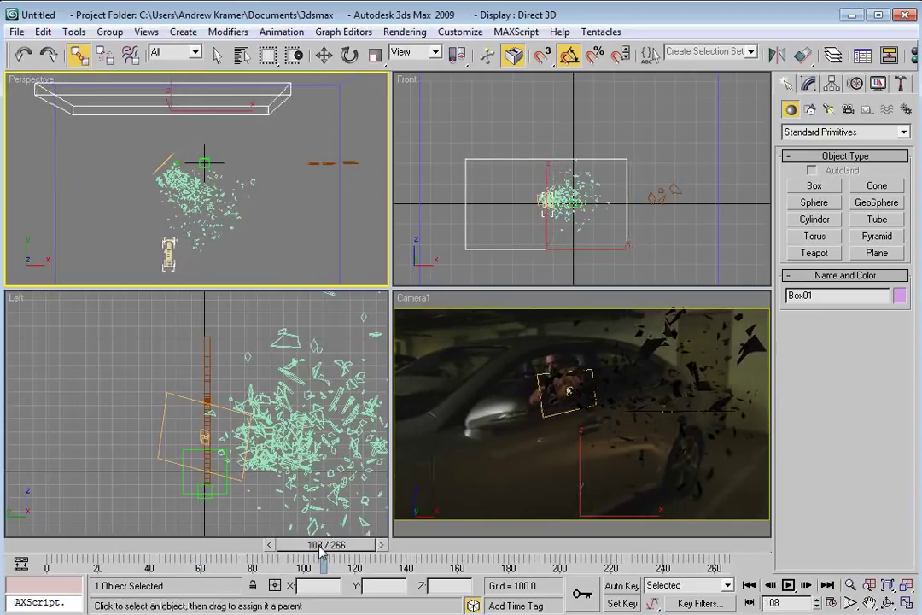
Rotate the Mesher01 glass shards slightly in the Perspective view
key("w")
left_click(205, 192)
right_click(250, 218)
left_click(269, 240)
left_click_drag(246, 215, 239, 225)
Shift the glass shards slightly left in Perspective and down in Front, and scrub to frame 100 to check them
right_click(240, 225)
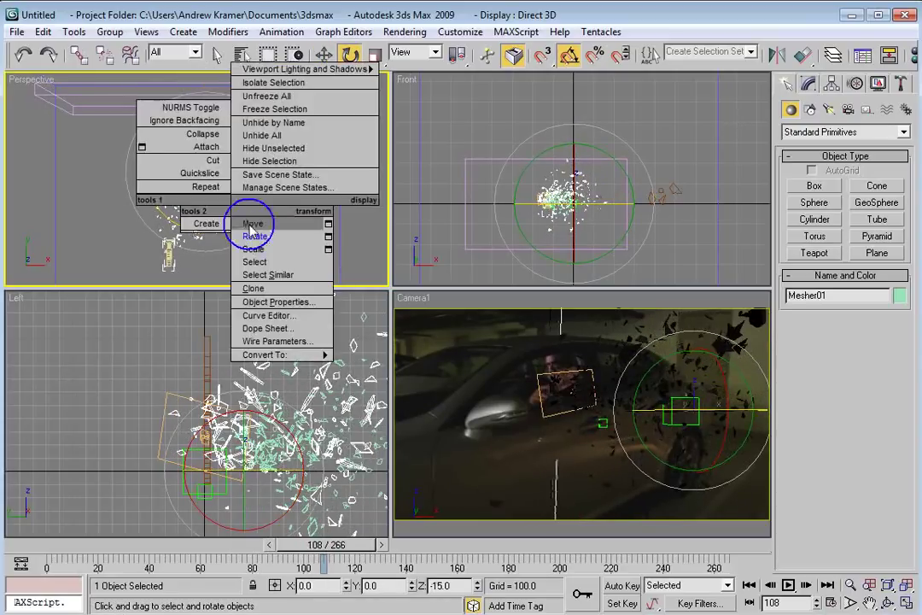
left_click(249, 227)
mouse_move(218, 164)
left_mouse_down()
mouse_move(225, 156)
mouse_move(205, 164)
left_mouse_up()
right_click(618, 181)
left_click_drag(567, 157, 565, 176)
right_click(577, 173)
left_click(600, 204)
mouse_move(328, 545)
left_mouse_down()
mouse_move(395, 553)
mouse_move(327, 551)
left_mouse_up()
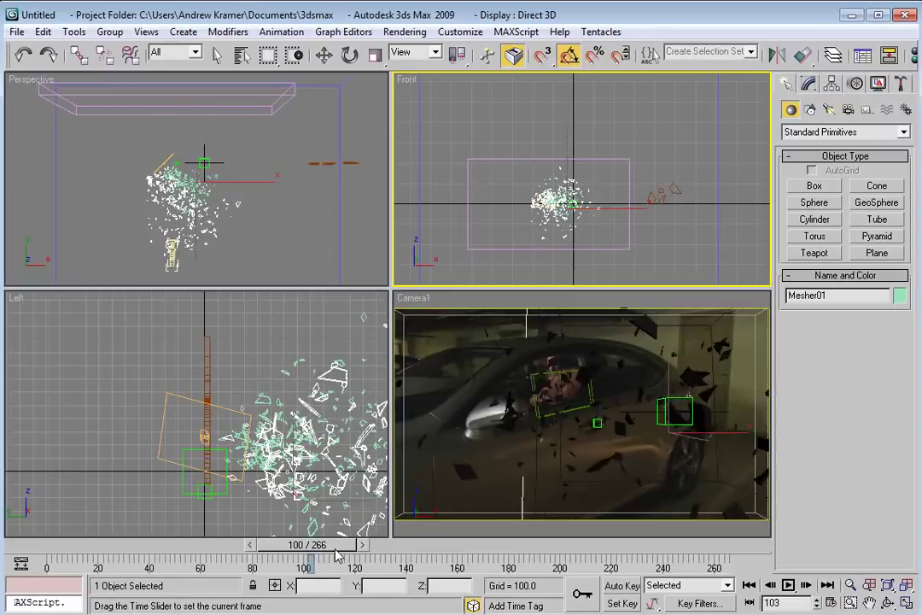
Select shards of Mesher01 at element level in the enlarged Camera1 view and delete those covering the side mirror
left_click(463, 312)
key("alt+w")
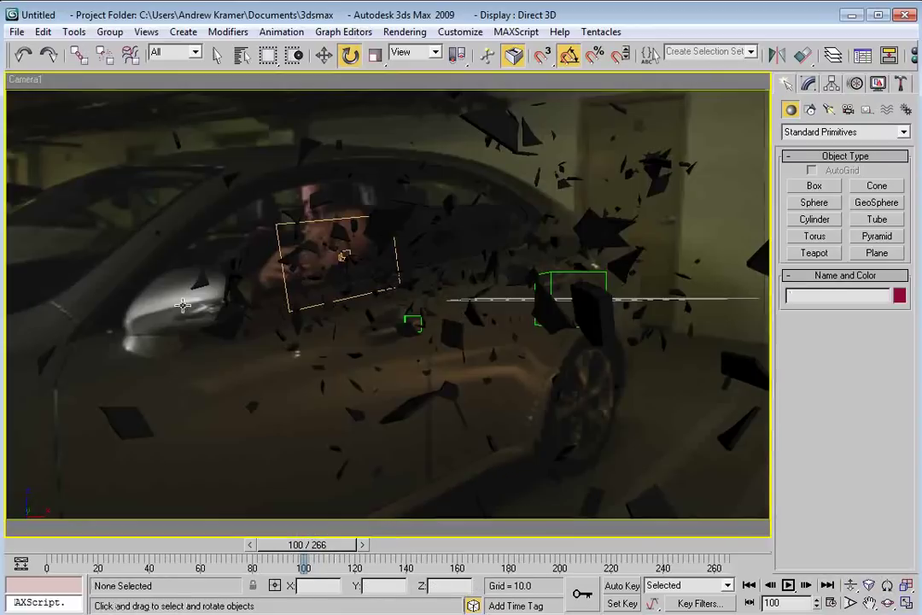
left_click(201, 283)
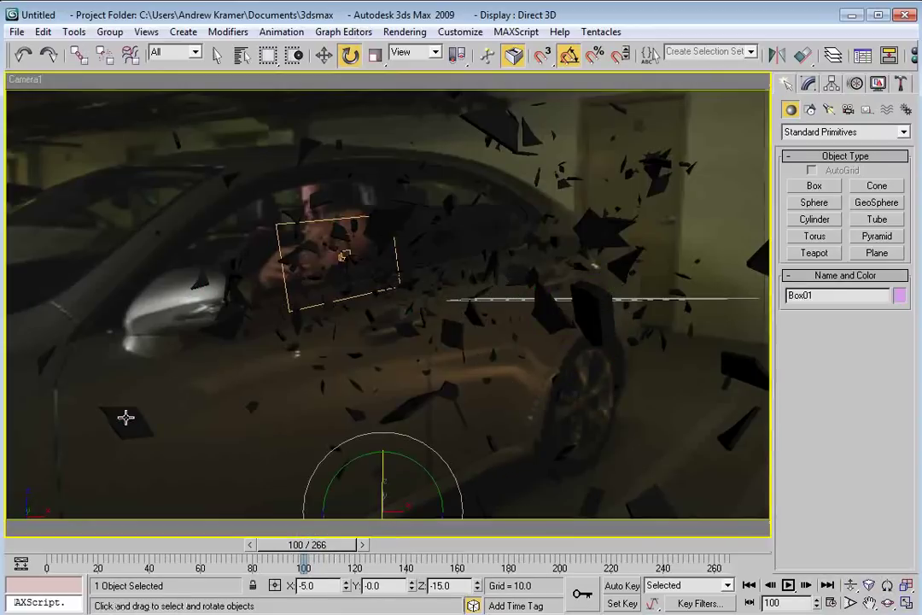
left_click(808, 83)
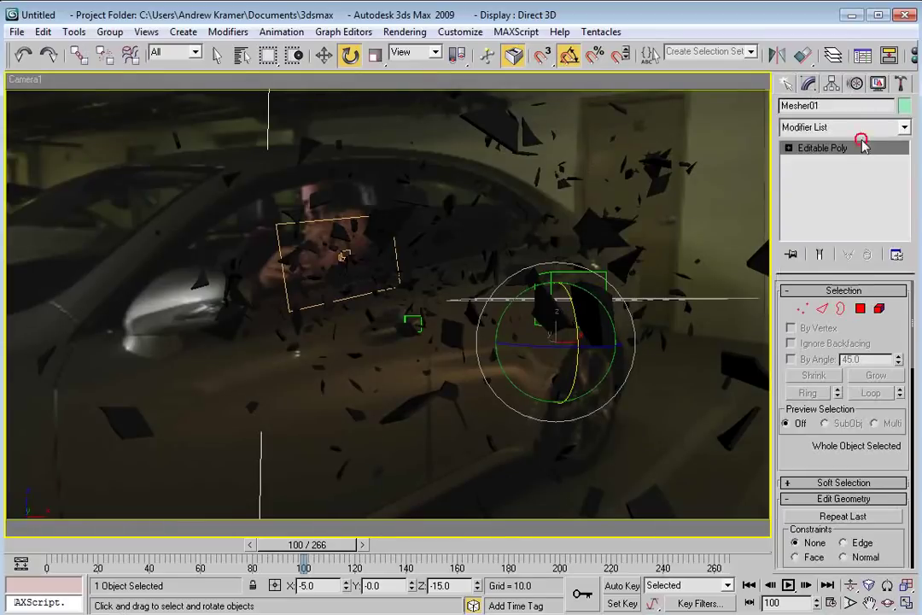
left_click(879, 308)
left_click(221, 292)
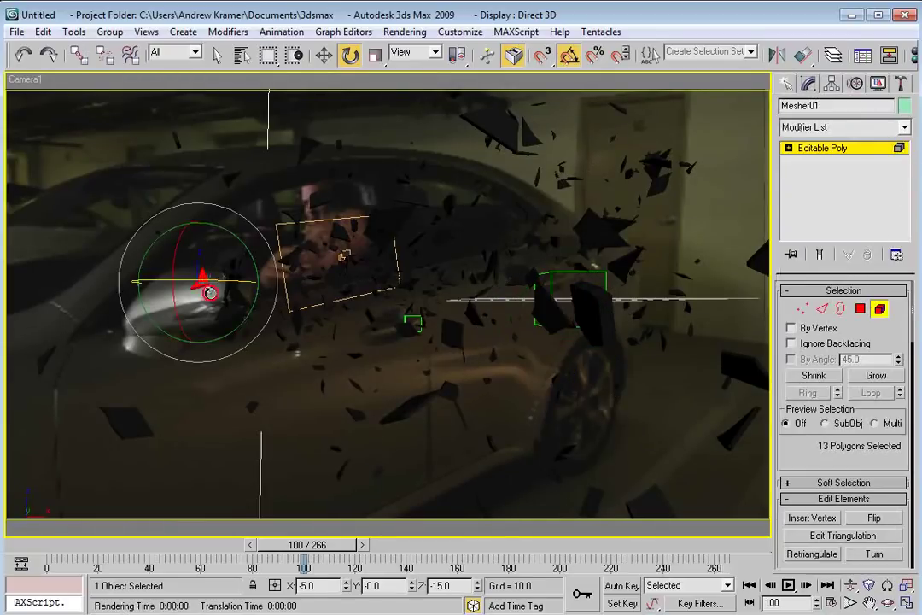
left_click(151, 434)
left_click(239, 333)
left_click(237, 327)
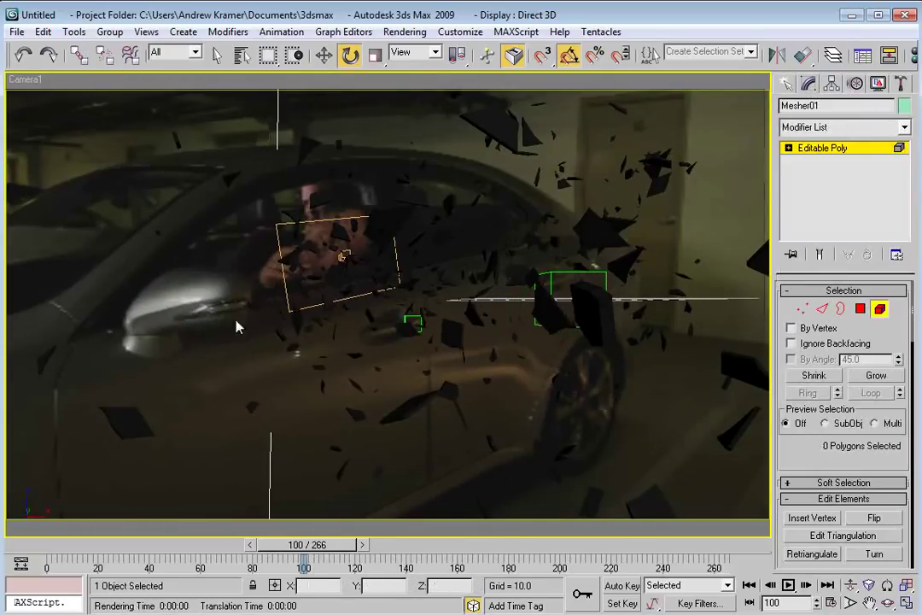
Delete the two stray shards at the far left and upper left of the camera picture and leave element editing
left_click(46, 358)
key("Delete")
left_click(177, 140)
key("Delete")
left_click(855, 309)
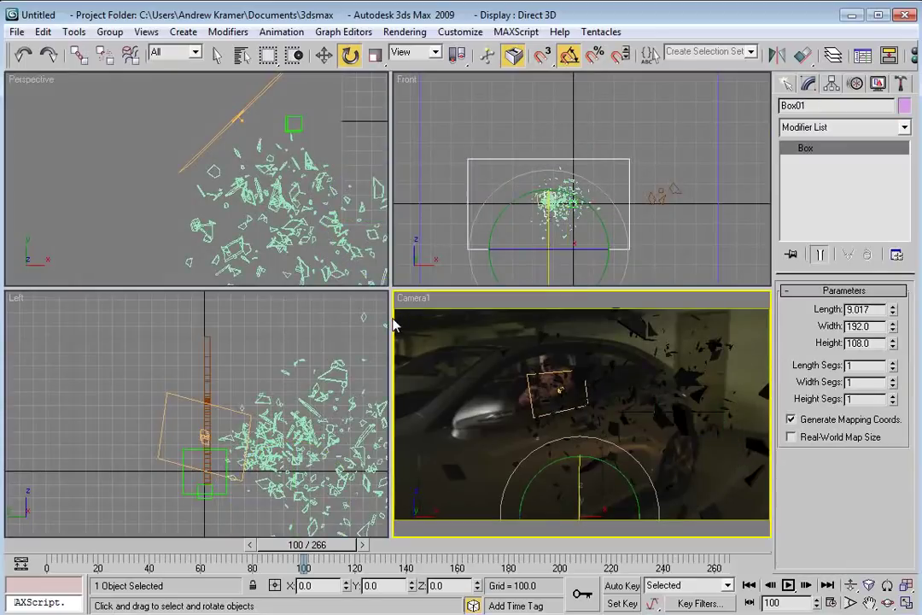
Show edged faces on the shards in the Camera1 view and scrub forward to frame 109 to inspect them
key("F4")
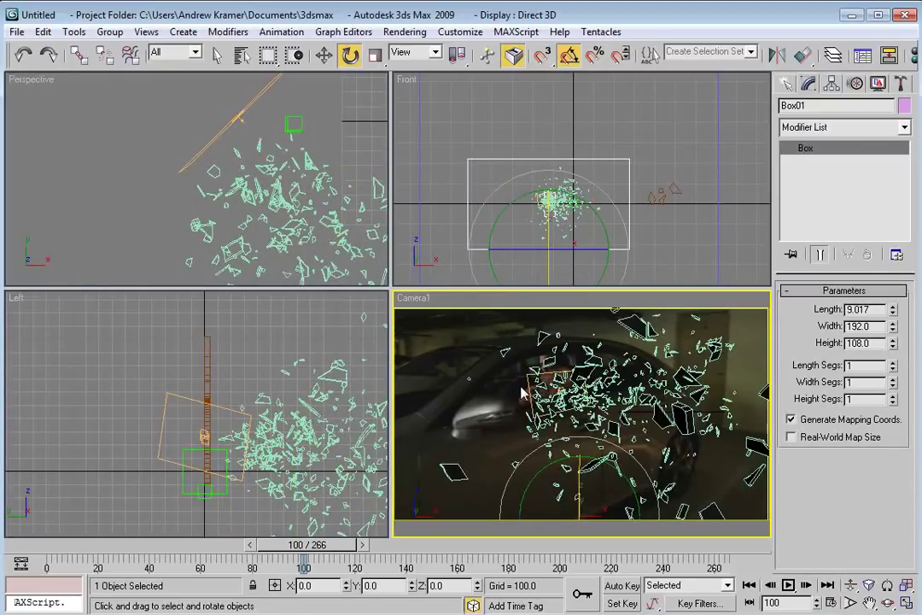
key("alt+w")
left_click_drag(303, 545, 329, 546)
key("e")
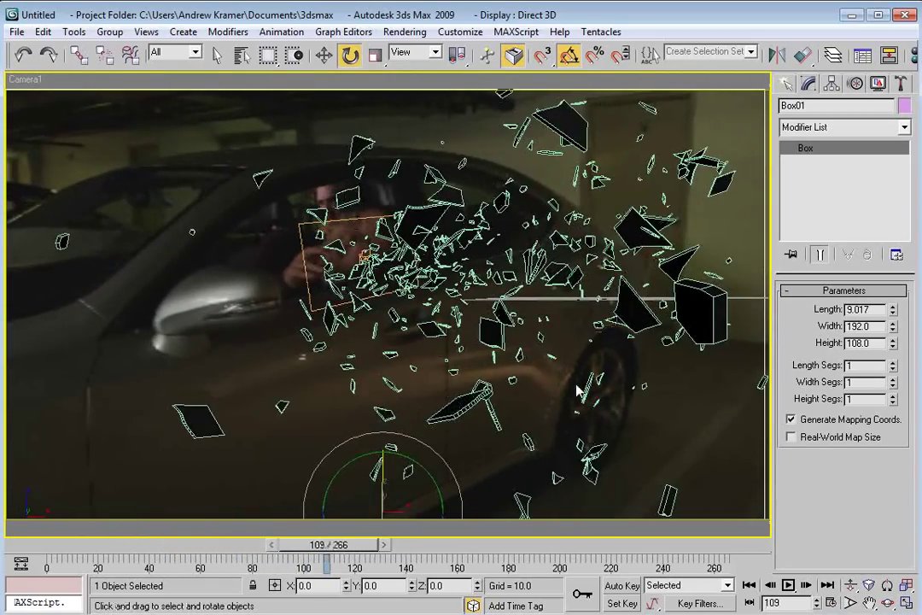
Render Camera1 at frame 91 and check the colour picture and its alpha channel
key("shift+q")
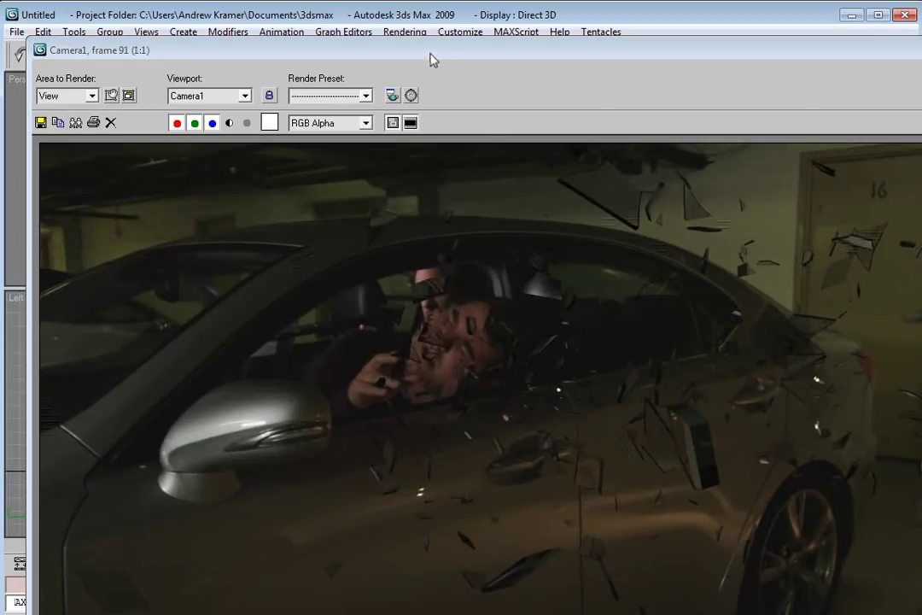
left_click_drag(431, 55, 409, 34)
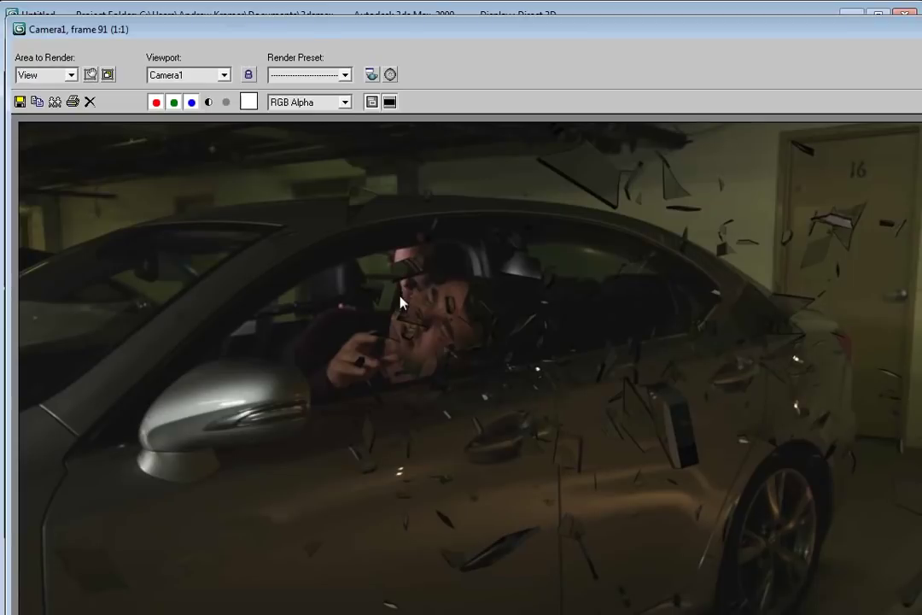
left_click(210, 102)
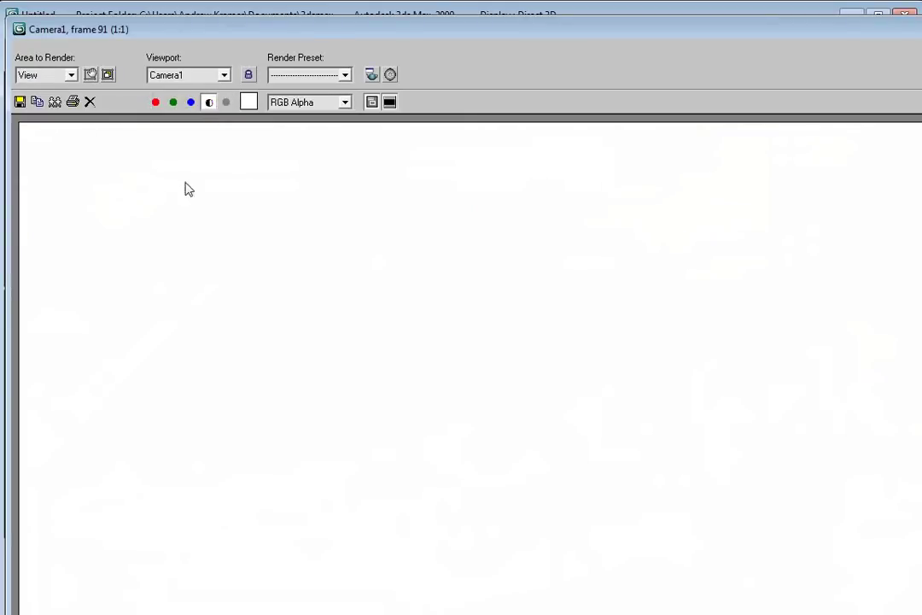
left_click(210, 103)
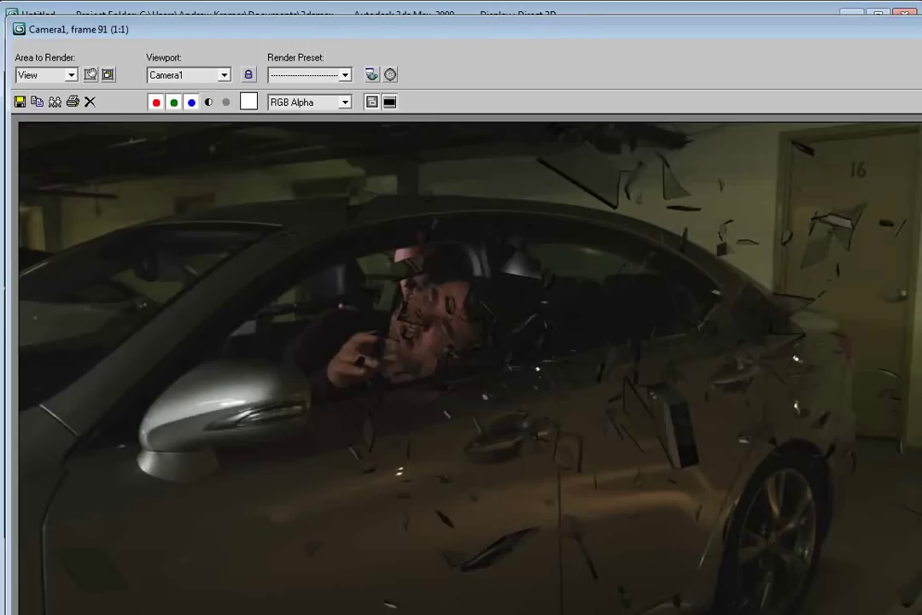
left_click(669, 204)
Turn off Visible to Camera for the video box in its object properties
left_click(491, 159)
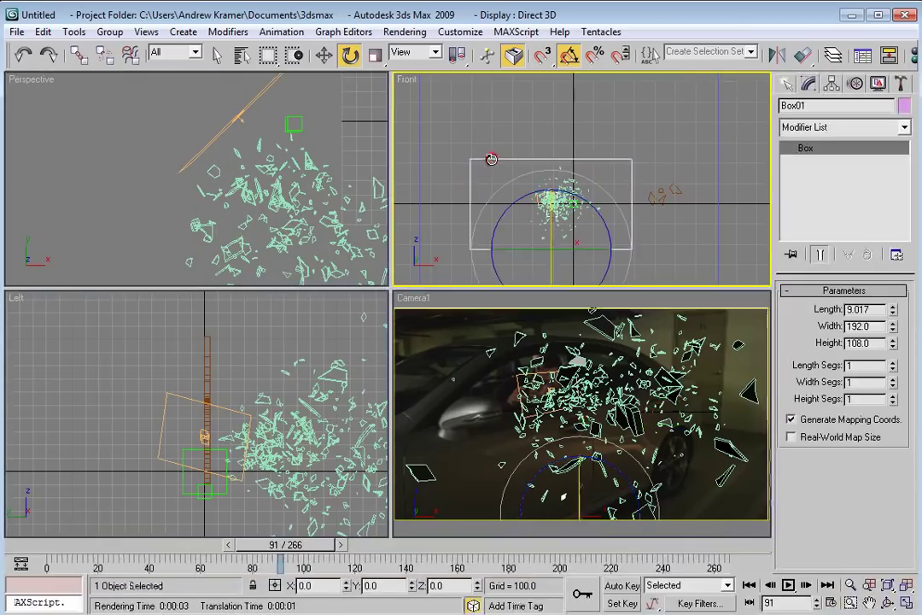
middle_click_drag(325, 136, 253, 127, "alt")
right_click(502, 168)
right_click(500, 167)
left_click(559, 254)
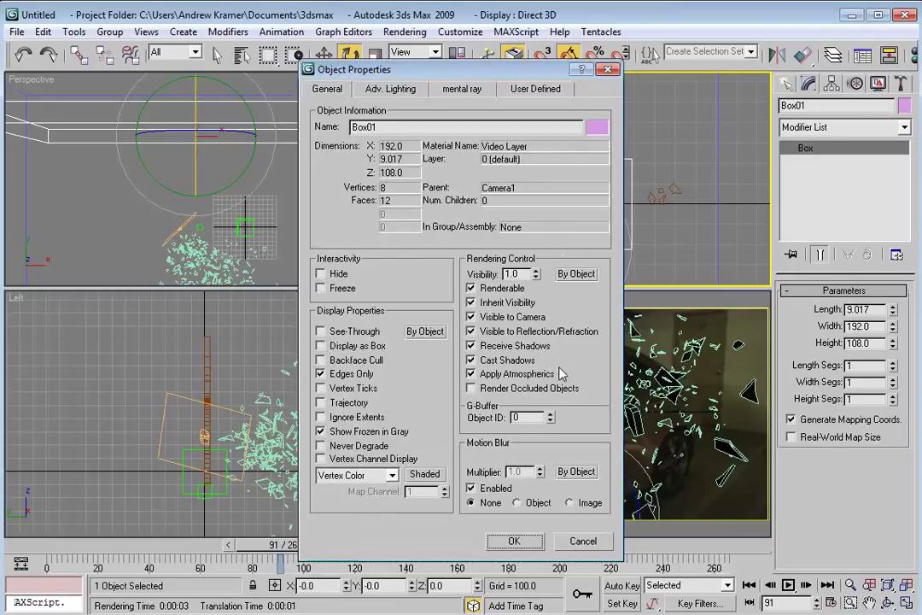
left_click(471, 318)
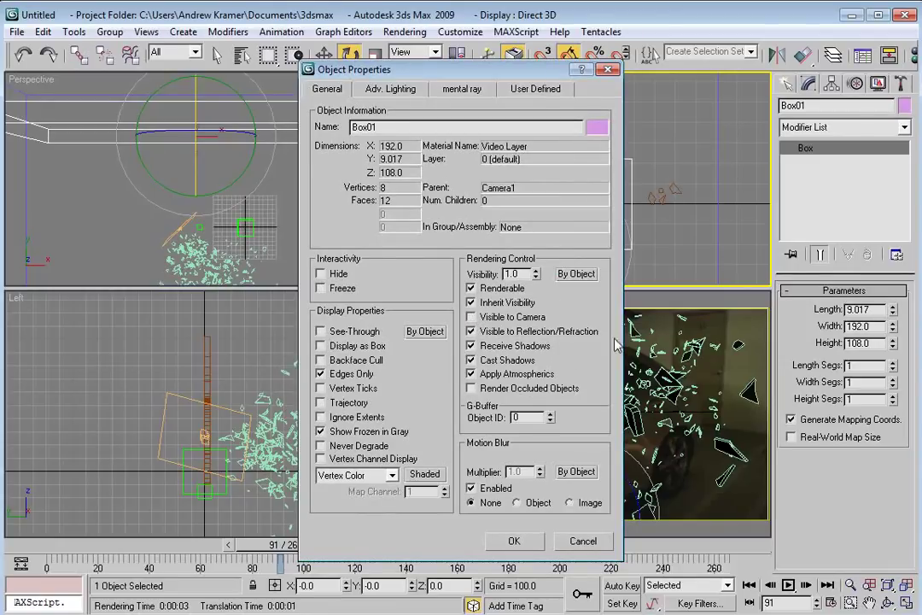
left_click(515, 543)
left_click(453, 392)
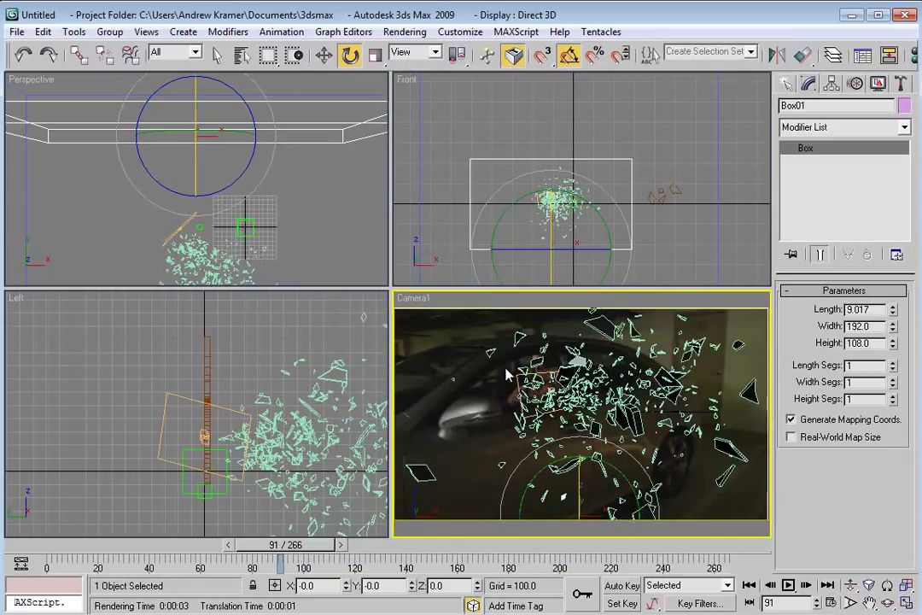
Render frame 91 again with the video box hidden from the camera and check the alpha channel
key("shift+q")
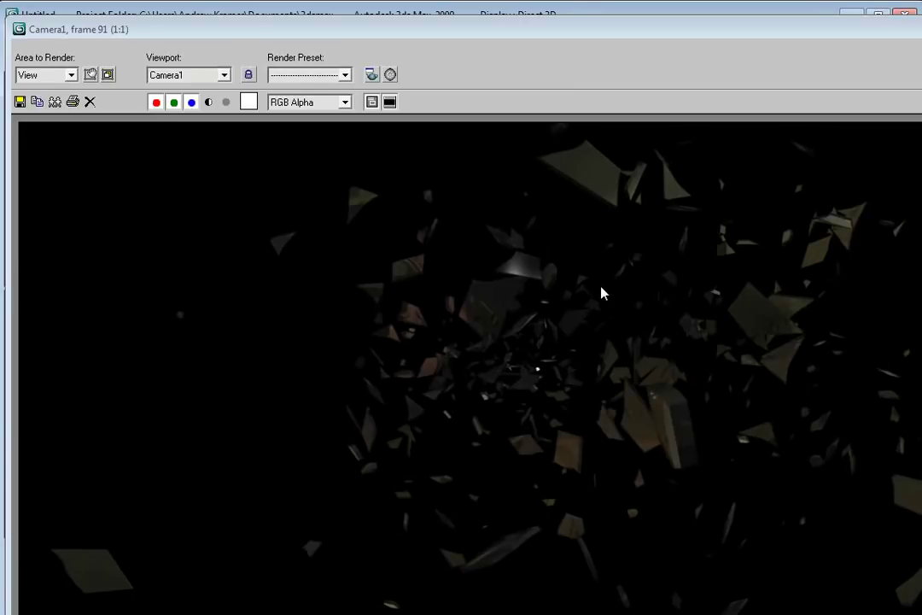
left_click(209, 102)
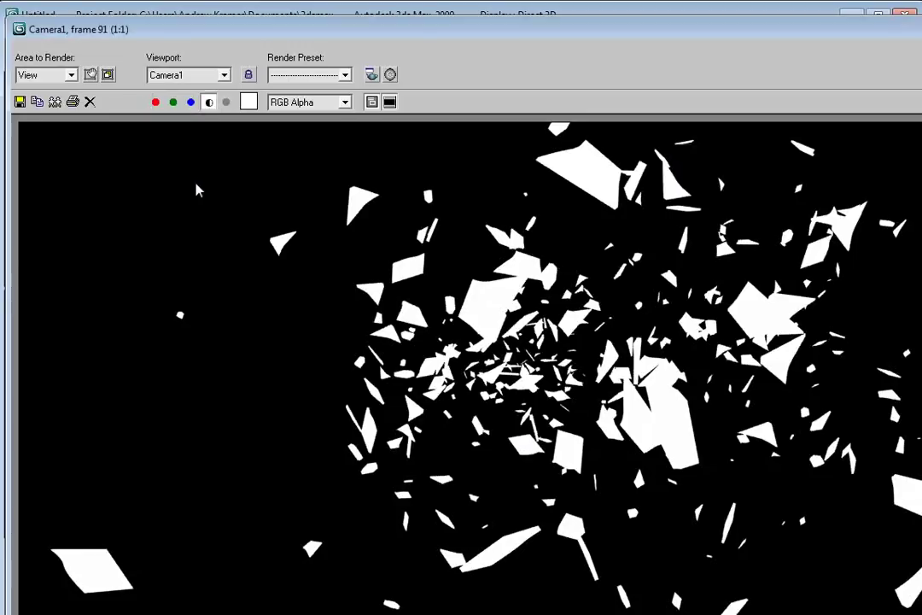
left_click(209, 101)
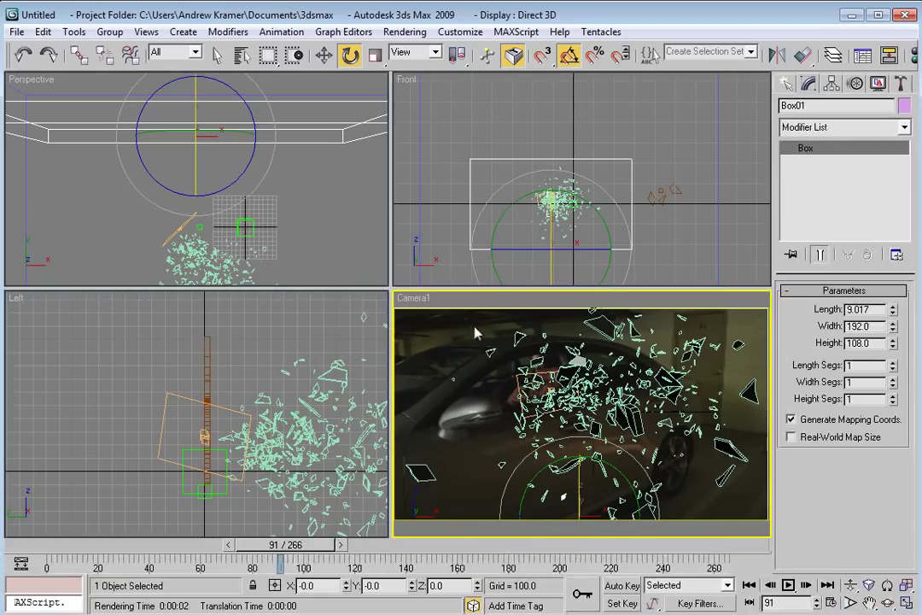
Set the render output to the active time segment, 0 to 266, at 1920x1080
left_click_drag(746, 63, 649, 63)
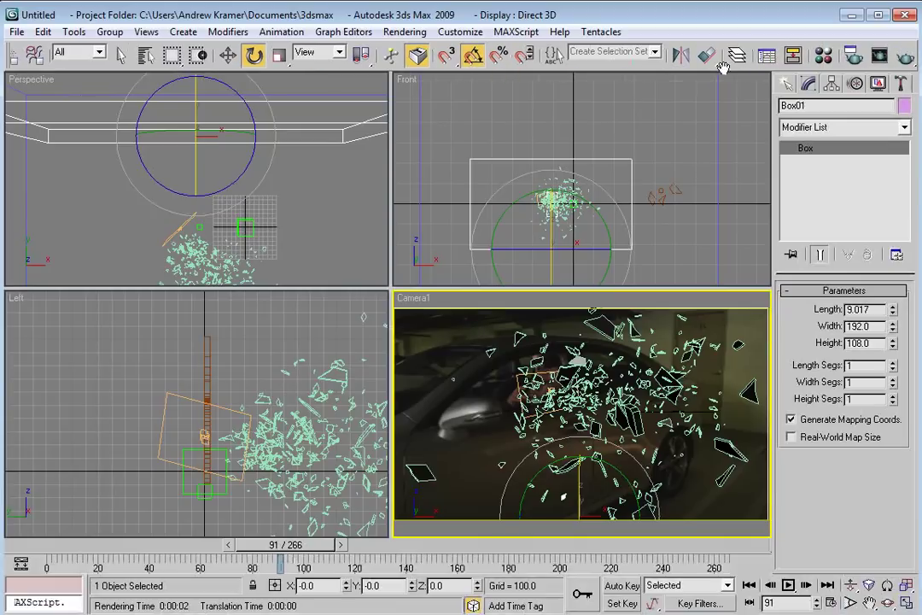
left_click(852, 55)
left_click(423, 76)
left_click_drag(444, 54, 294, 62)
left_click(302, 192)
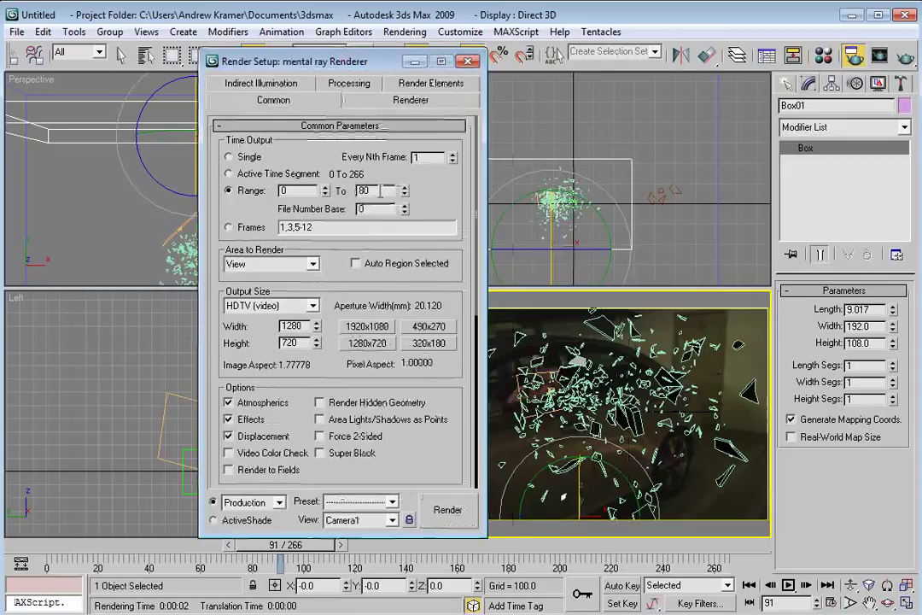
left_click(230, 173)
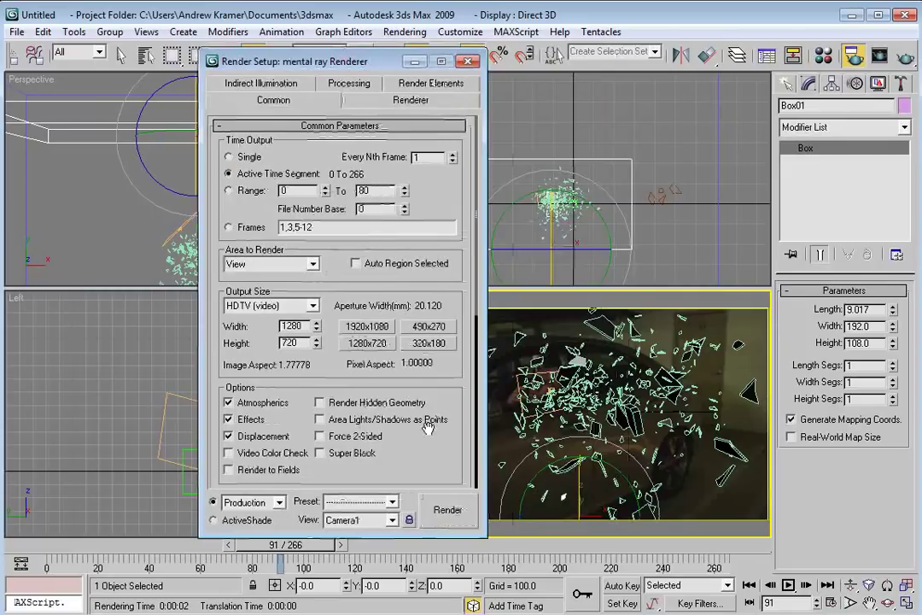
left_click(367, 326)
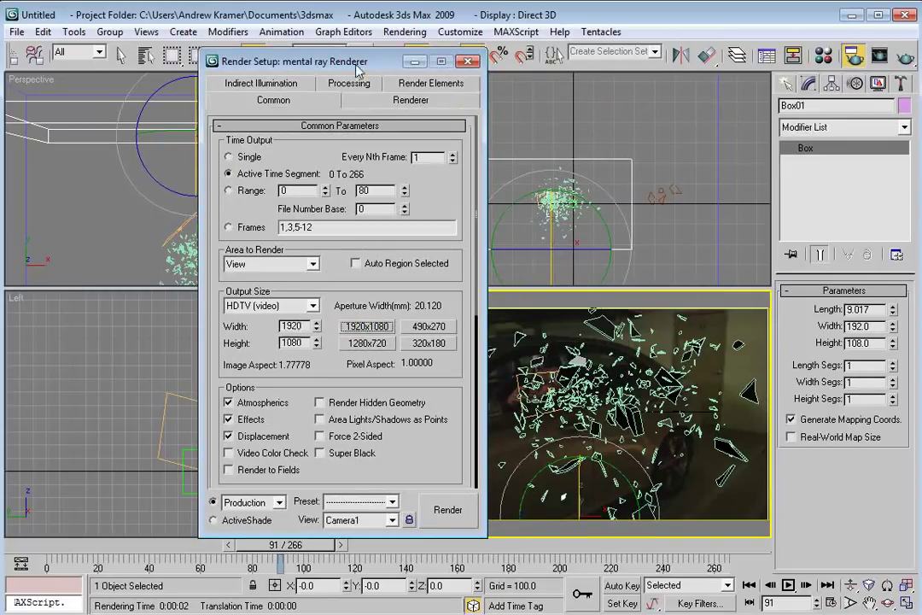
Set the render output file to a TIF sequence named REnder in renderoutput, 16-bit colour with stored alpha and no compression
left_click_drag(362, 49, 361, 7)
scroll(375, 295, "down", 5)
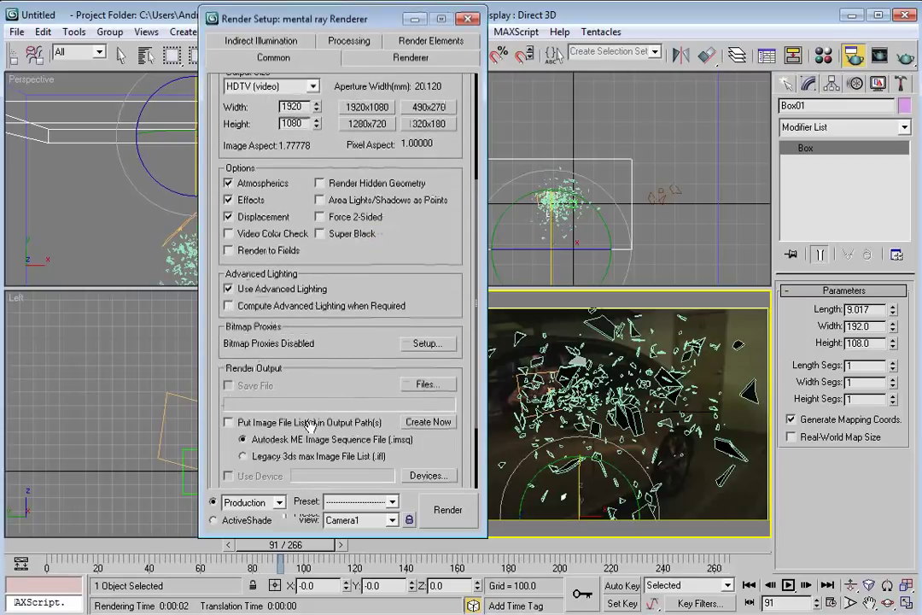
left_click(414, 386)
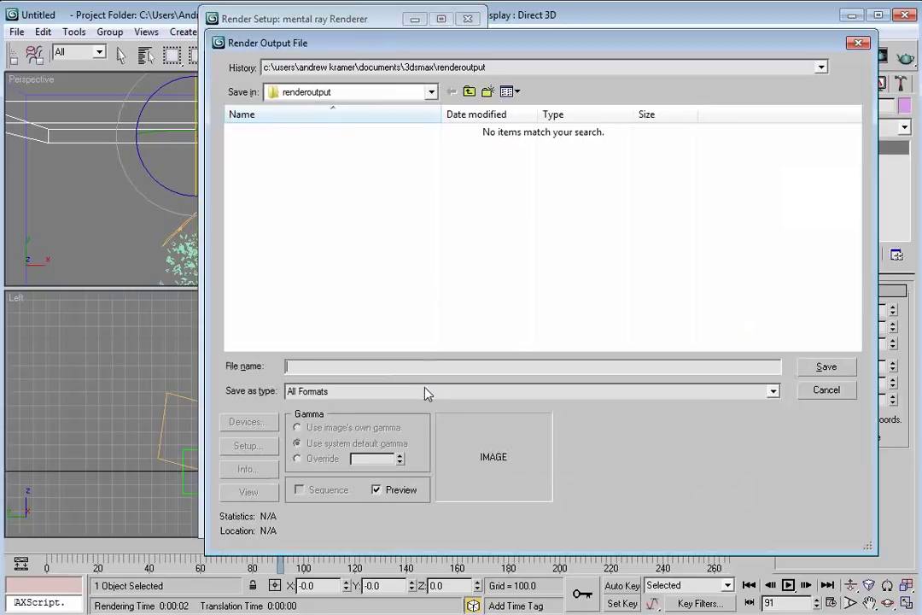
left_click(392, 391)
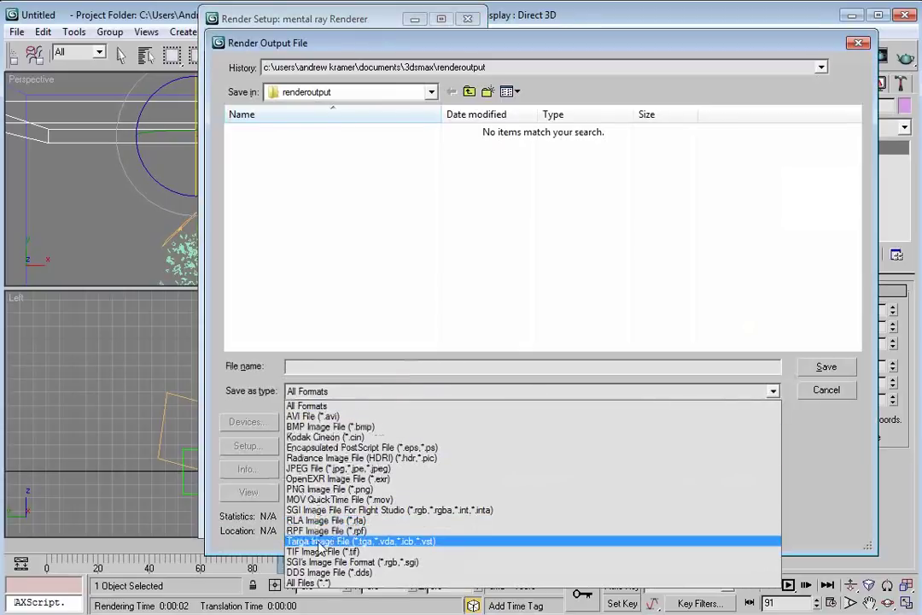
left_click(342, 551)
left_click(328, 363)
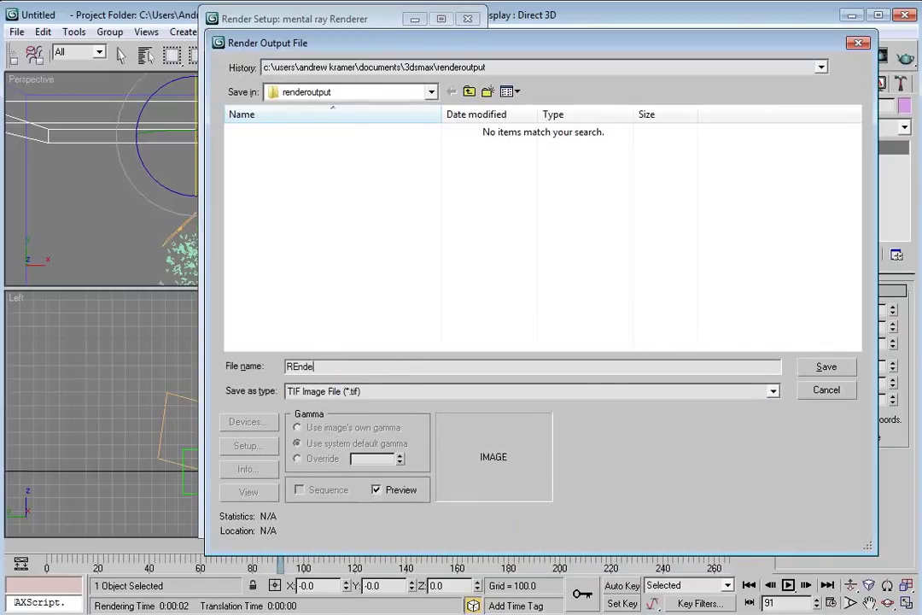
left_click(794, 365)
left_click(469, 296)
left_click(441, 341)
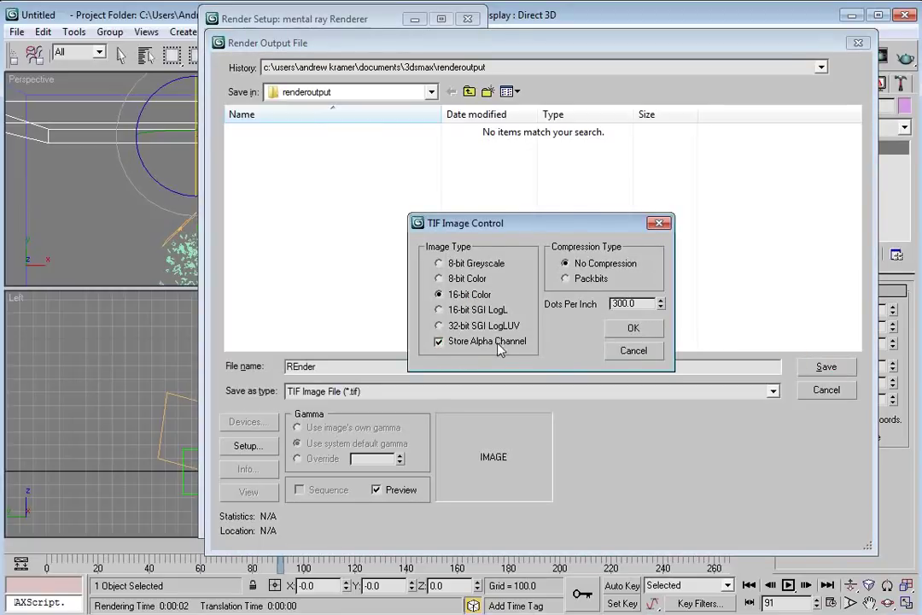
left_click(632, 329)
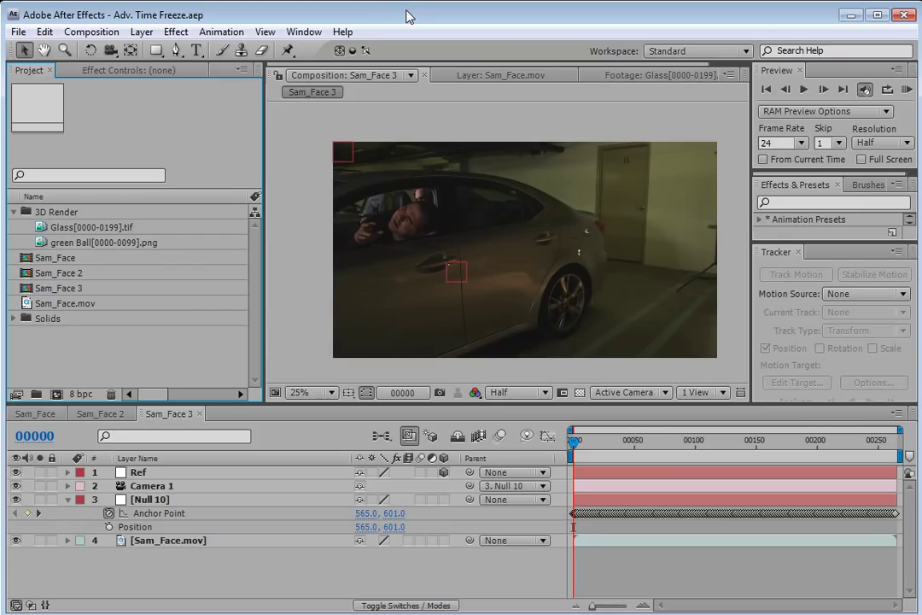
Switch to After Effects and preview the Glass[0000-0199].tif footage, toggling the transparency grid to check its alpha
double_click(109, 228)
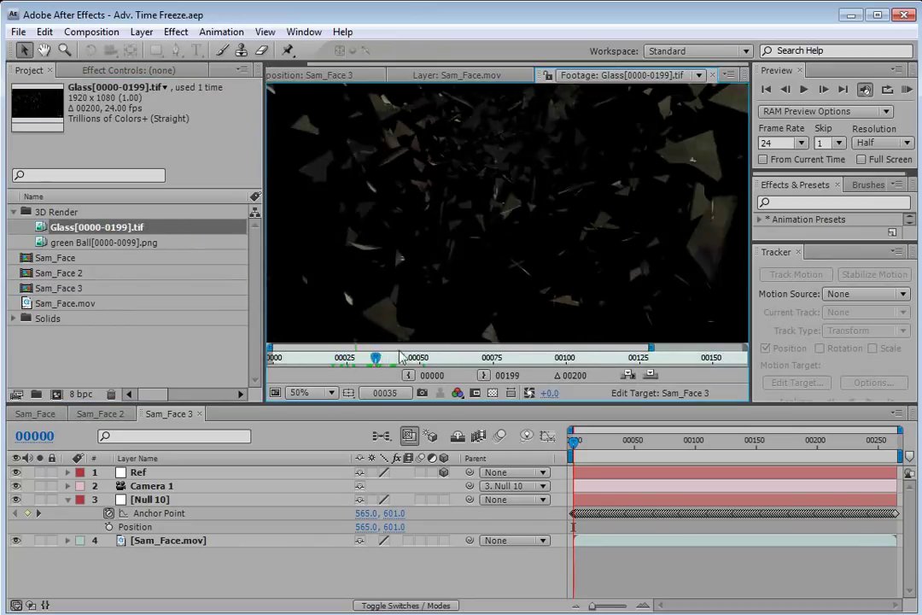
left_click(492, 393)
left_click(493, 393)
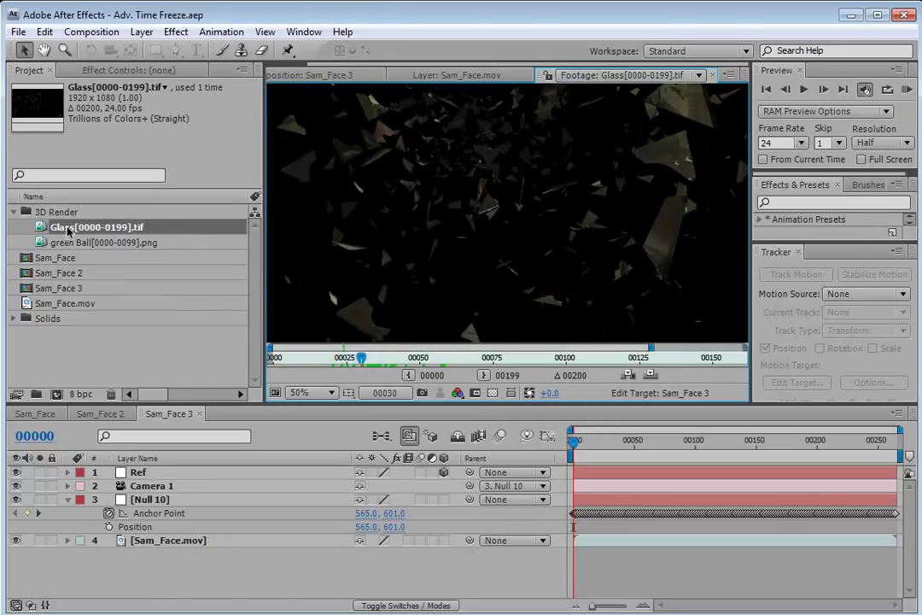
Interpret the Glass[0000-0199].tif footage with straight, unmatted alpha at 24 frames per second
right_click(69, 232)
mouse_move(117, 292)
left_click(288, 293)
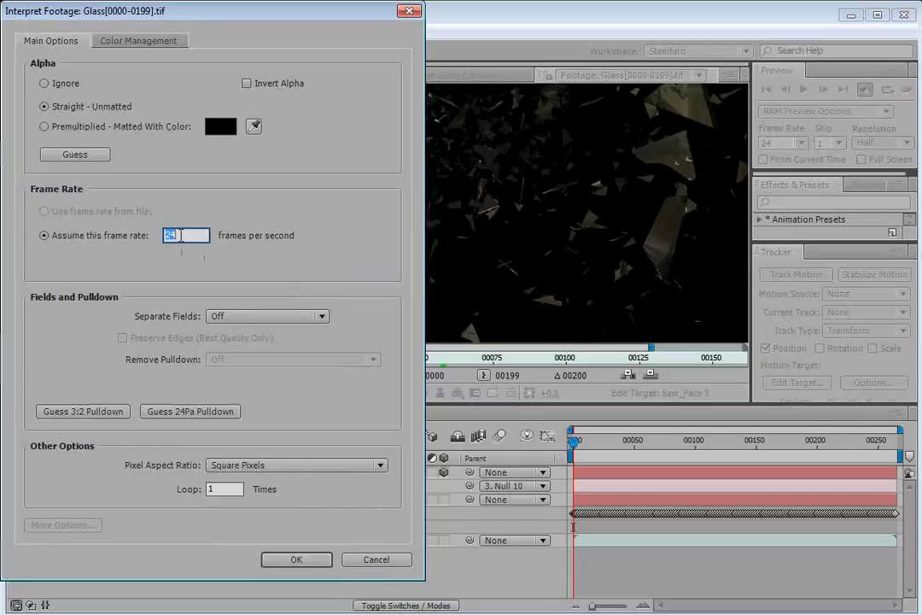
left_click(60, 105)
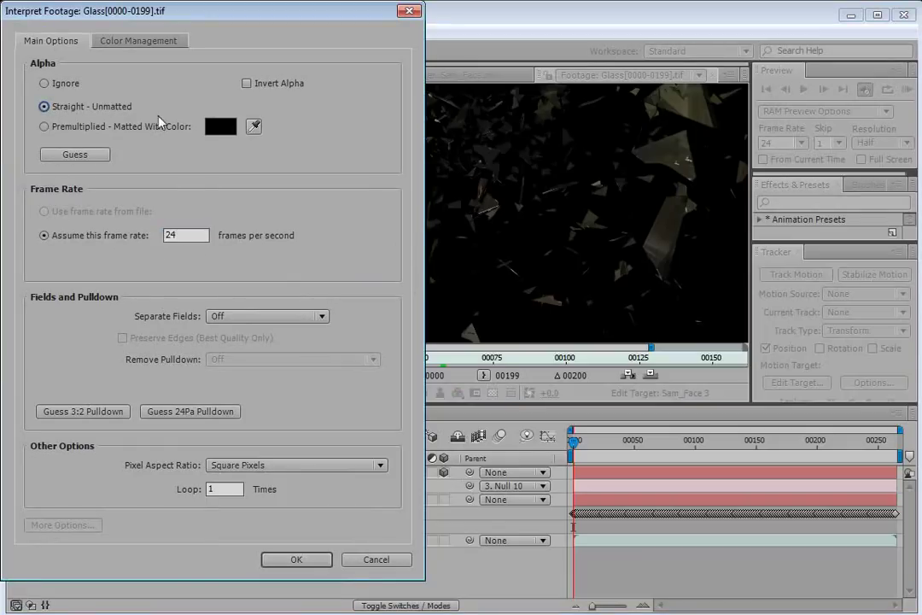
left_click(294, 560)
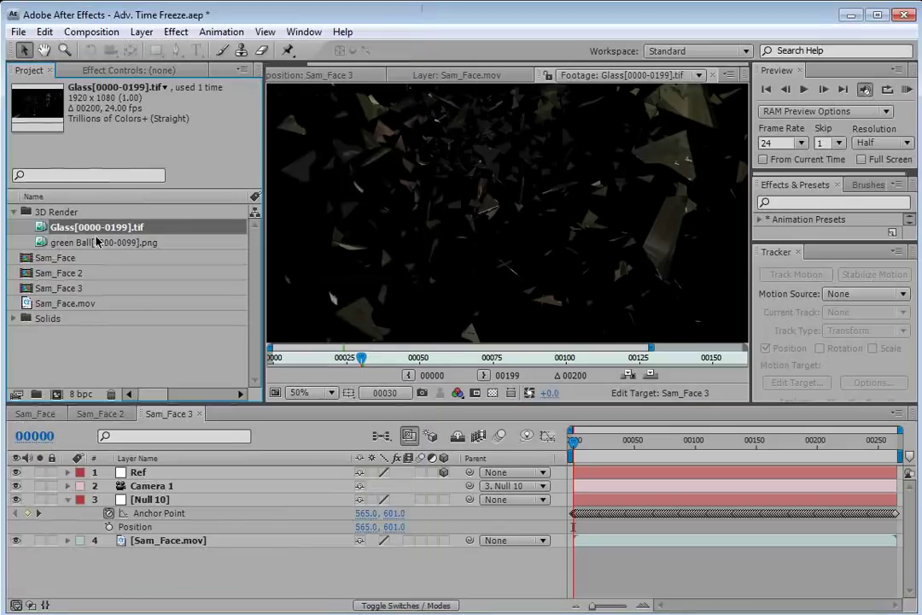
Add the glass sequence to Sam_Face 3 directly above Sam_Face.mov, start it at frame 41 and preview the result
left_click_drag(81, 229, 534, 540)
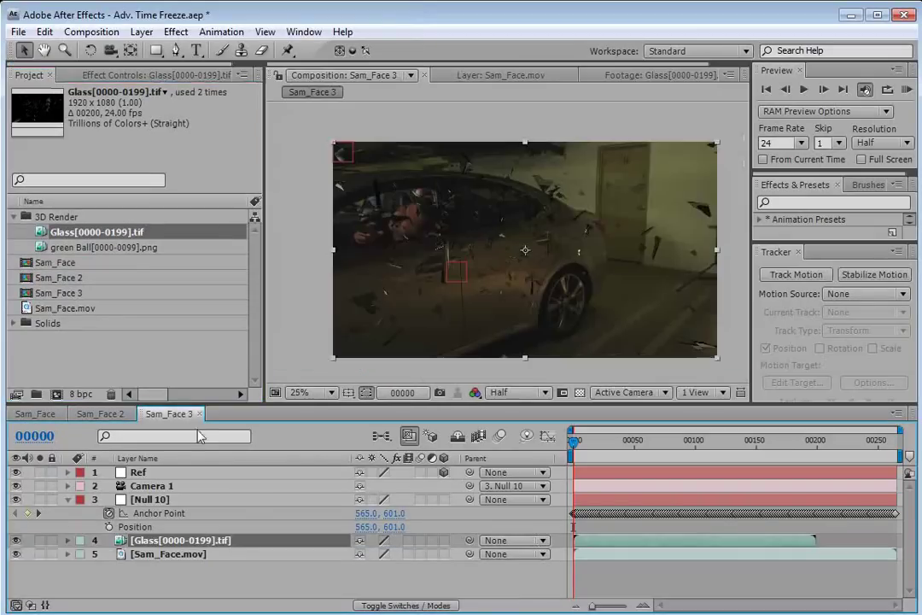
left_click_drag(615, 455, 622, 455)
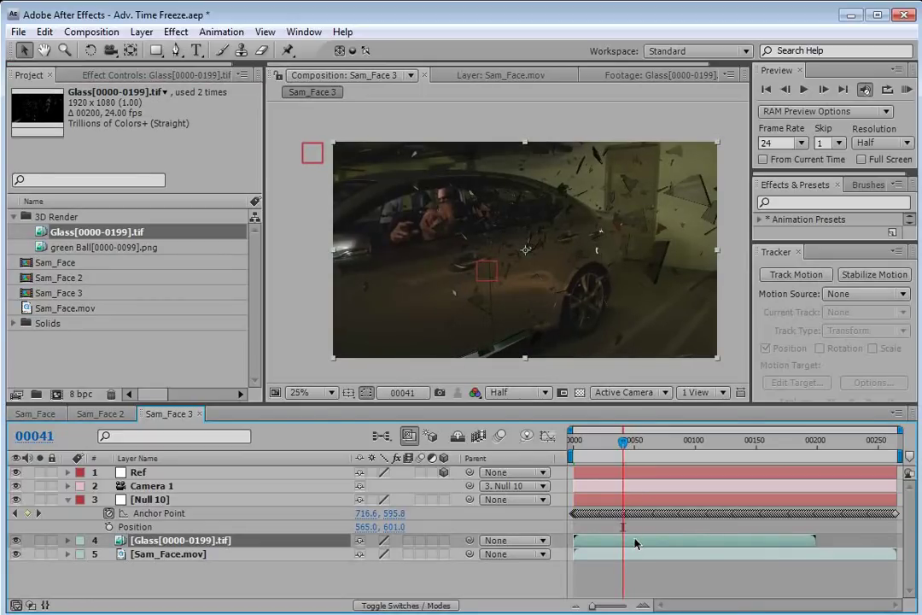
key("bracketleft")
key("KP_0")
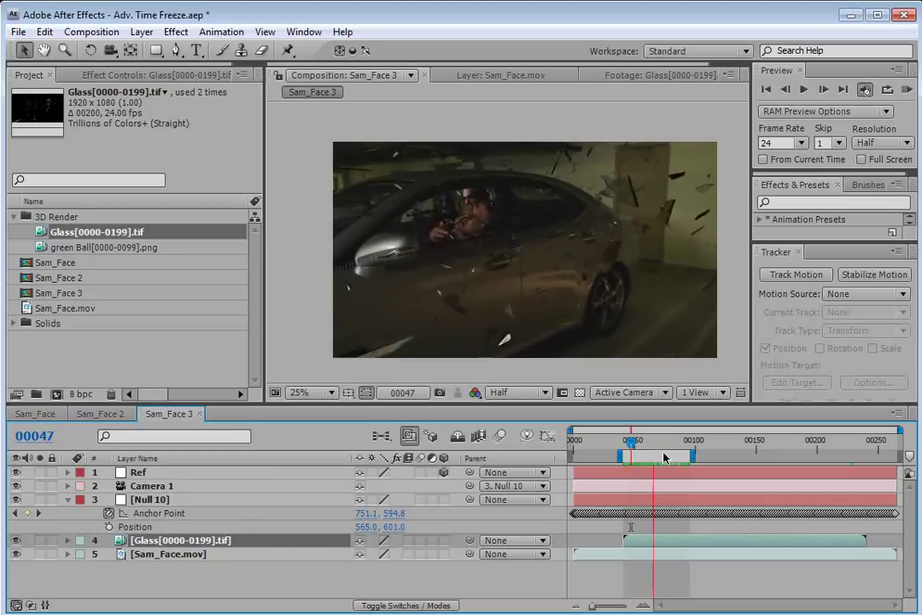
left_click(663, 454)
Create an adjustment layer above all layers in Sam_Face 3 and apply the Curves effect to it
left_click(141, 32)
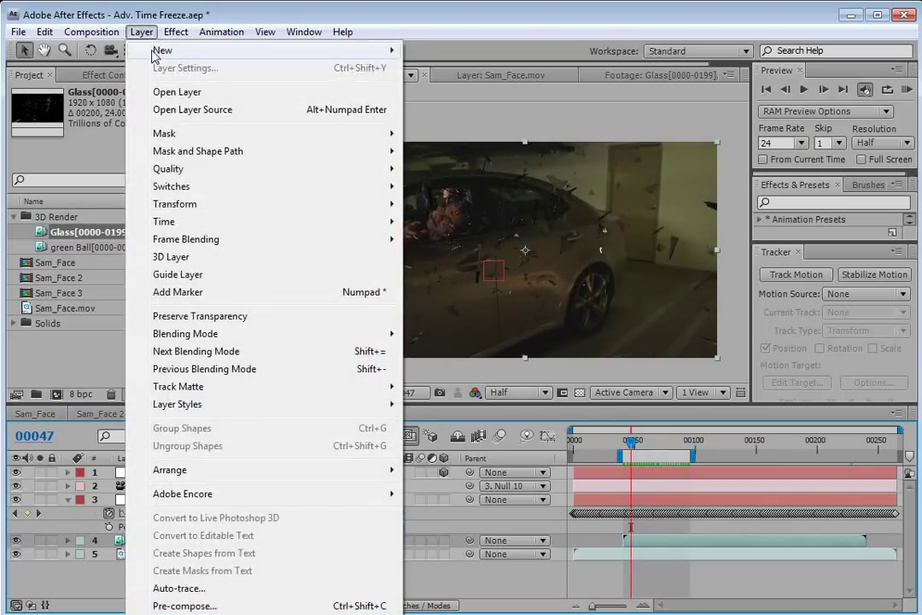
mouse_move(171, 50)
left_click(452, 156)
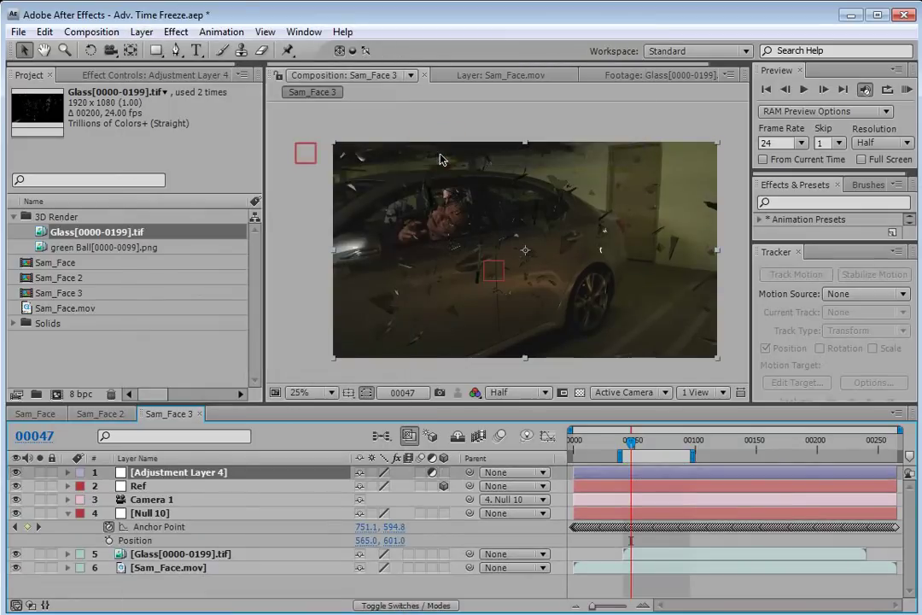
left_click(175, 31)
mouse_move(251, 180)
left_click(420, 387)
Grade the adjustment layer with Curves: brighten the RGB midtones, lift the blue channel slightly and pull the RGB shadows down
left_click_drag(102, 224, 58, 265)
left_click(75, 229)
left_click(150, 119)
left_click(155, 174)
left_click_drag(78, 254, 71, 246)
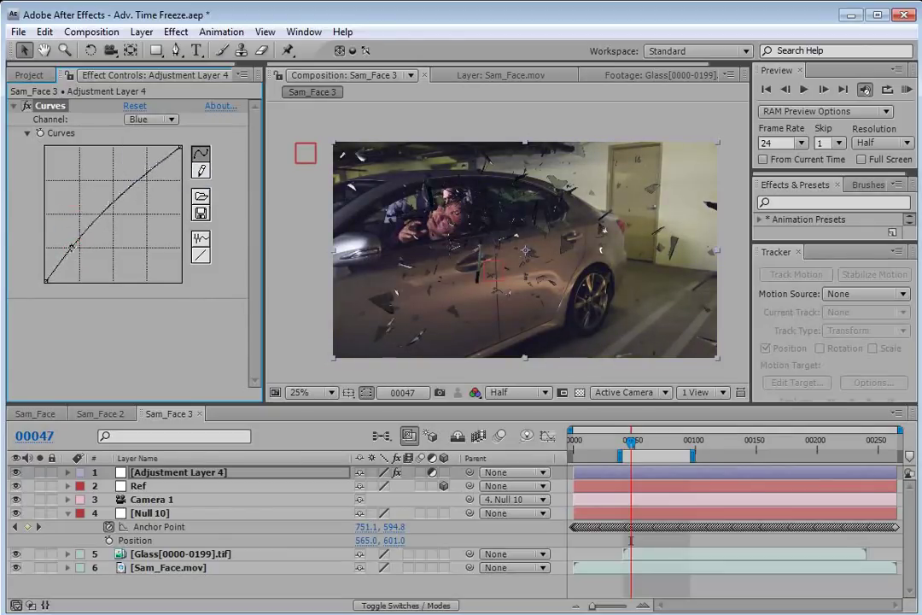
left_click(150, 119)
left_click(156, 88)
left_click(107, 215)
left_click_drag(76, 250, 77, 262)
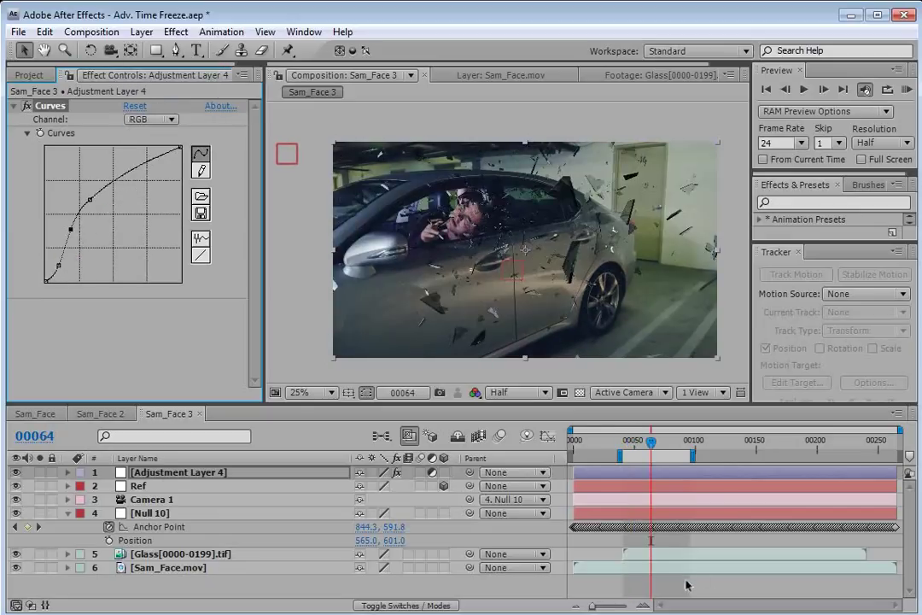
Apply Curves to the Glass[0000-0199].tif layer and add a near-neutral midpoint to its RGB curve, judging the shards at frame 63
scroll(491, 237, "up", 1)
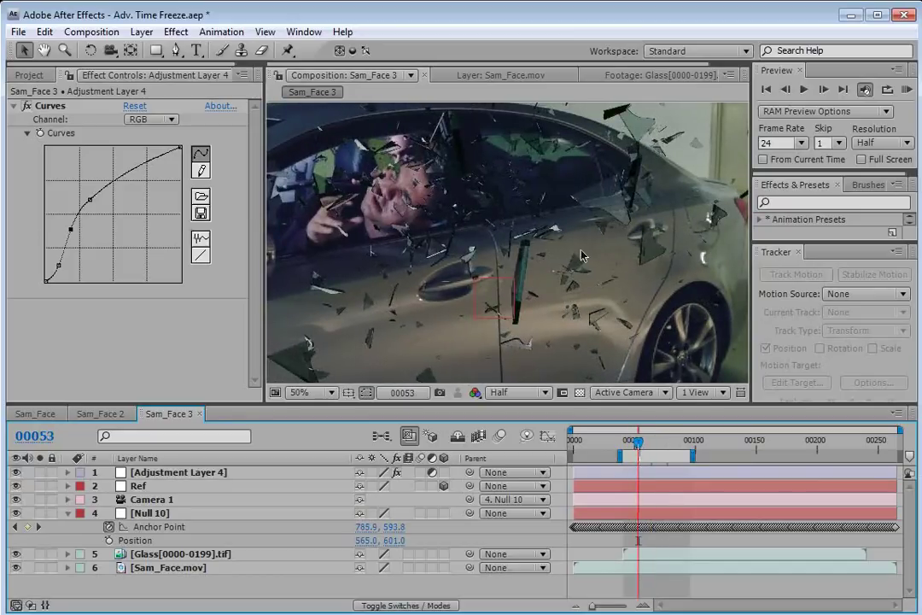
left_click_drag(640, 453, 650, 452)
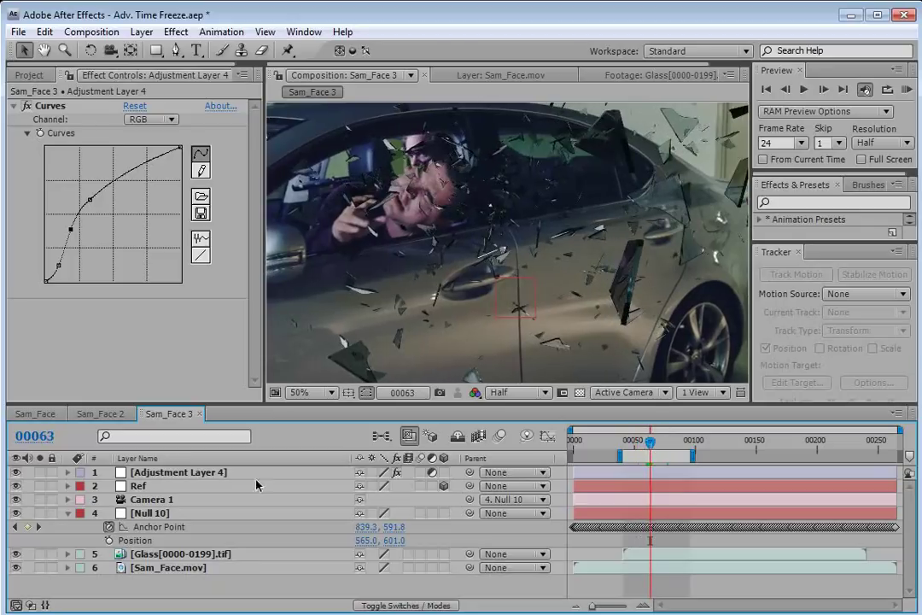
left_click(173, 555)
left_click(175, 32)
mouse_move(243, 180)
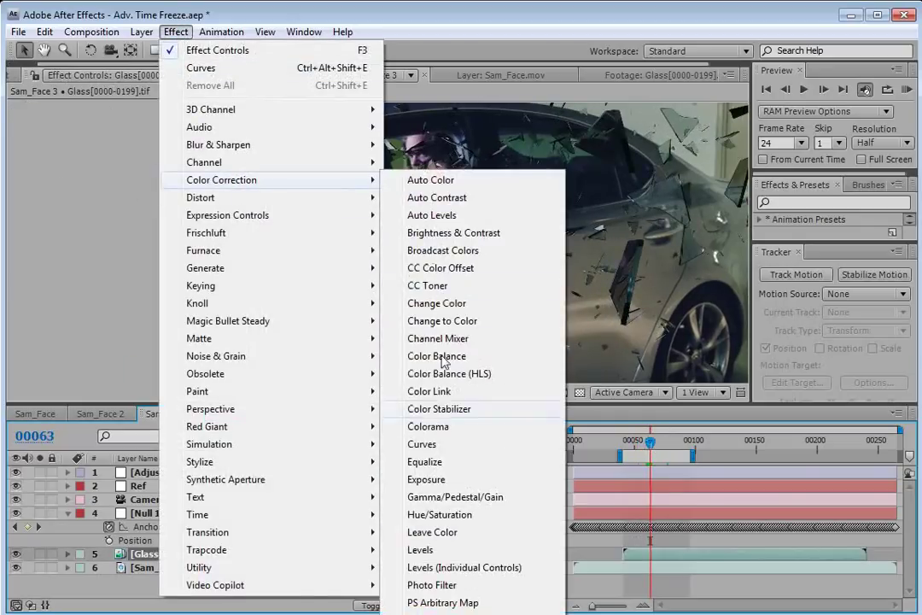
left_click(435, 444)
left_click(97, 206)
left_click_drag(96, 206, 111, 213)
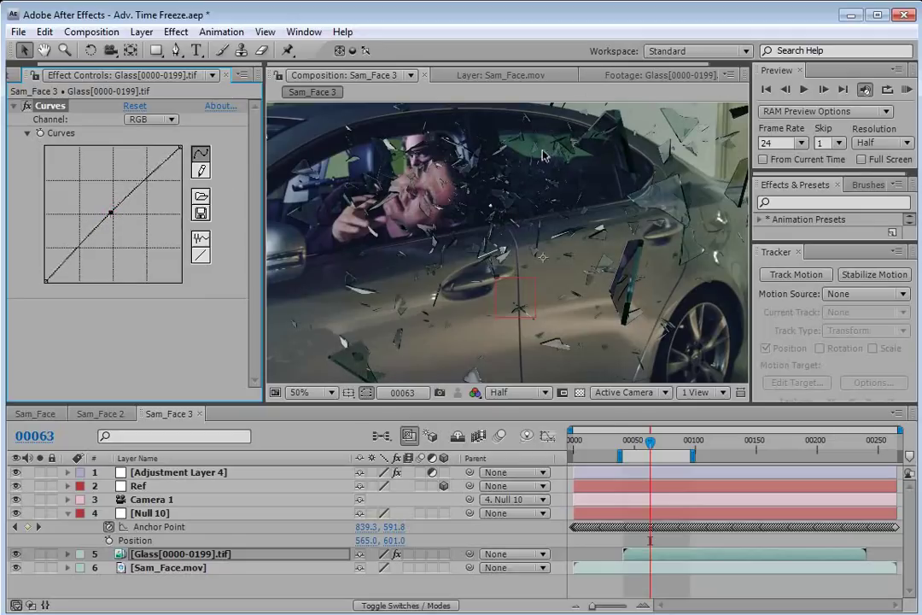
Examine the graded glass shards over the car footage, close up and in full frame, at several points in time
scroll(446, 262, "down", 2)
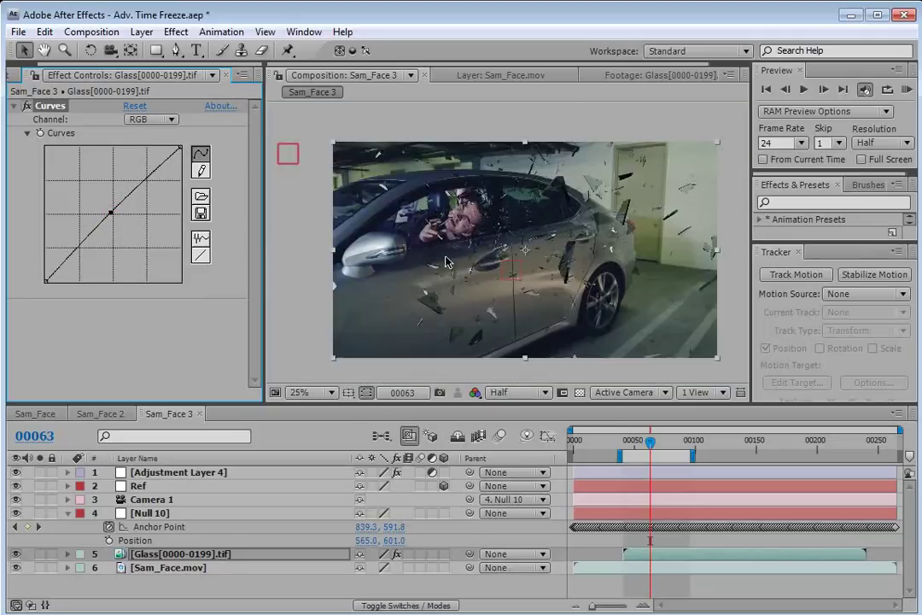
scroll(502, 242, "up", 2)
left_click_drag(661, 440, 669, 444)
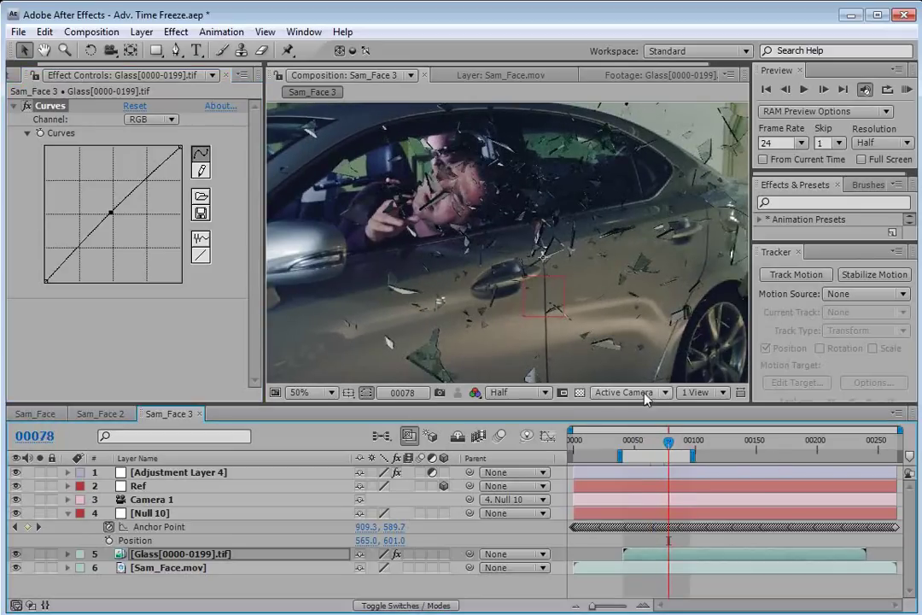
scroll(523, 266, "down", 2)
left_click_drag(636, 443, 629, 450)
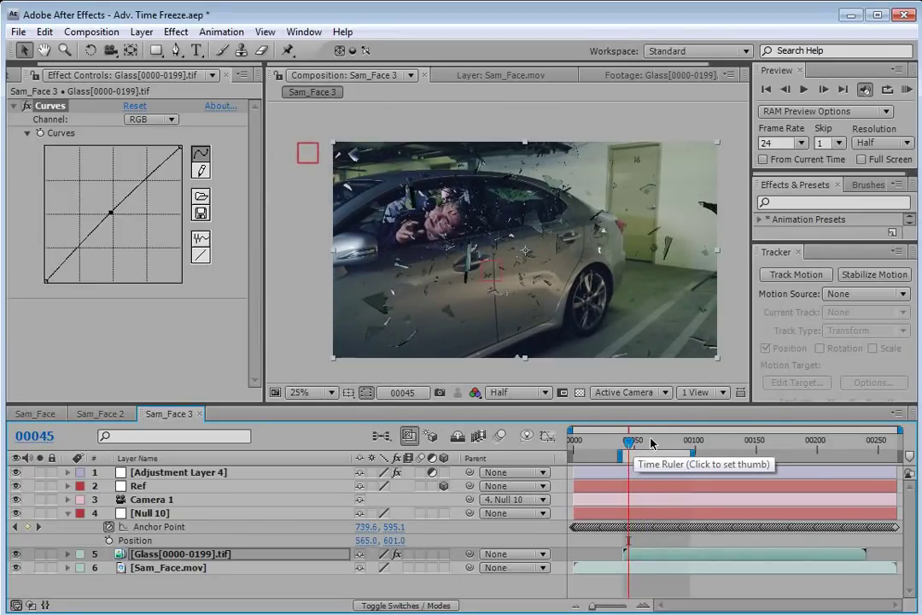
left_click_drag(651, 442, 692, 445)
key("space")
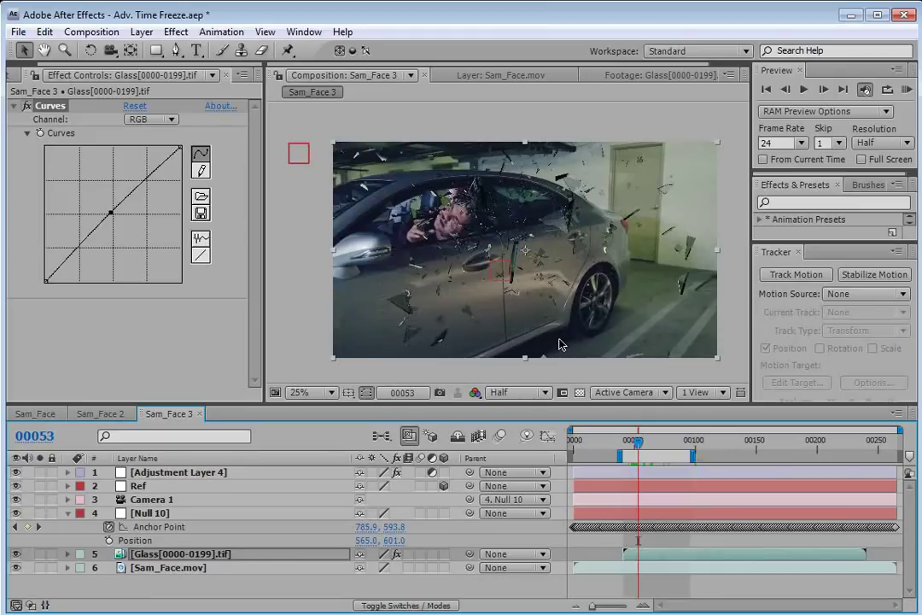
Create a new composition from Sam_Face 3 so that it is nested as a layer
left_click(24, 72)
left_click(64, 293)
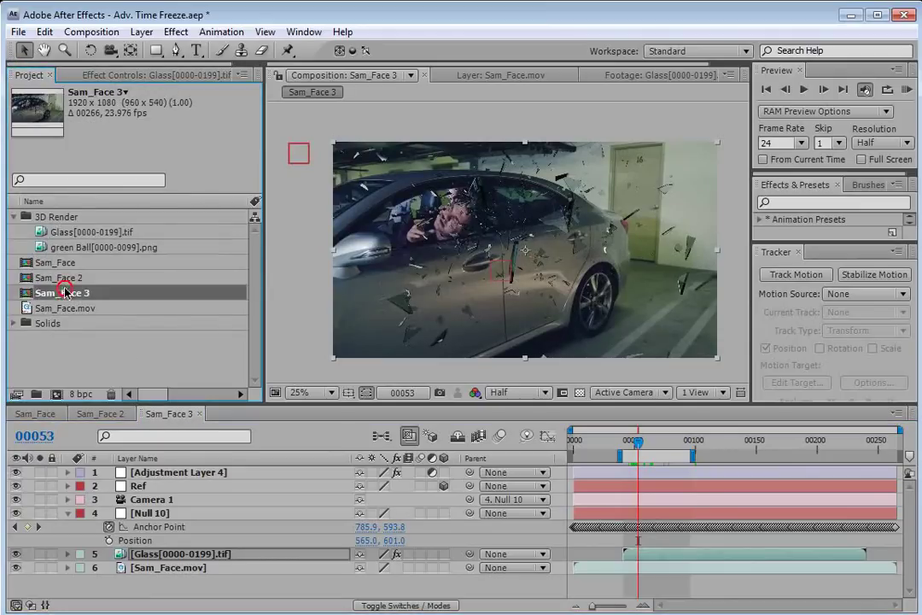
left_click_drag(24, 292, 56, 394)
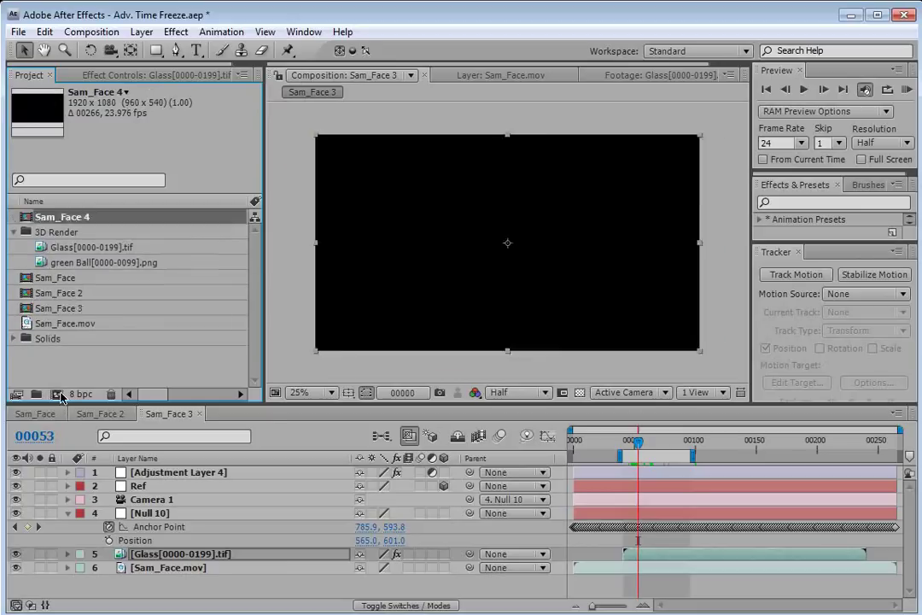
left_click_drag(598, 440, 660, 451)
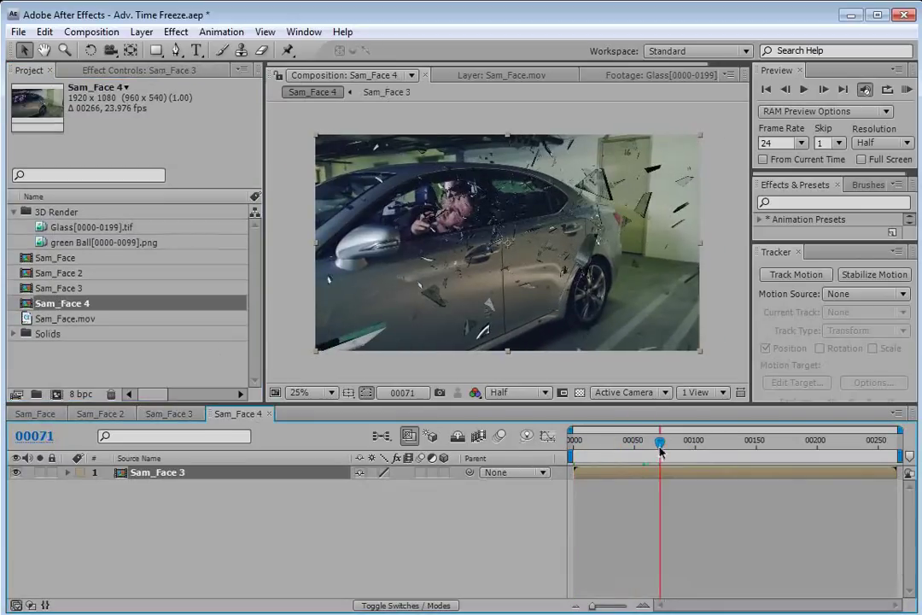
Set the Sam_Face 4 composition size to 960 x 540 pixels
key("ctrl+k")
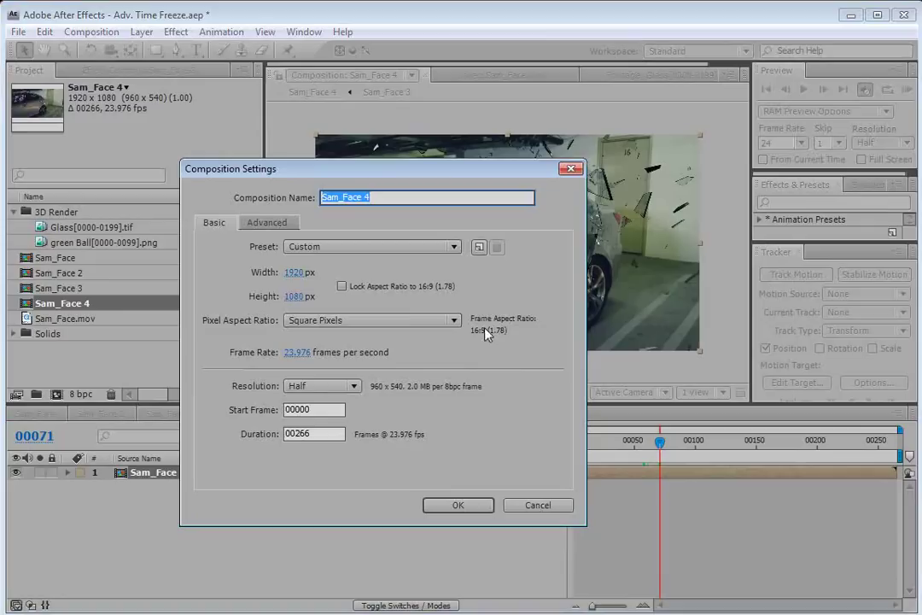
left_click(299, 272)
type("960")
key("Tab")
type("540")
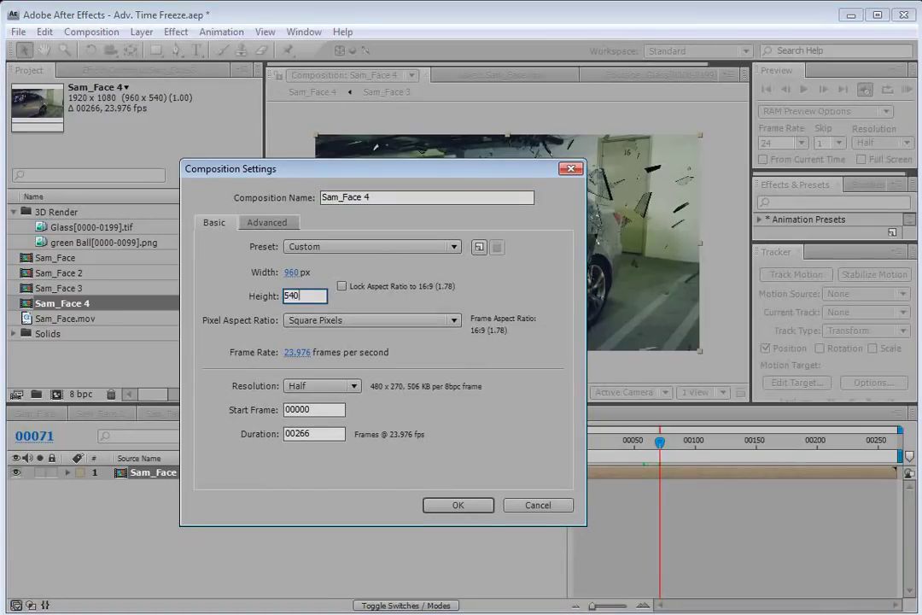
left_click(482, 305)
left_click(461, 506)
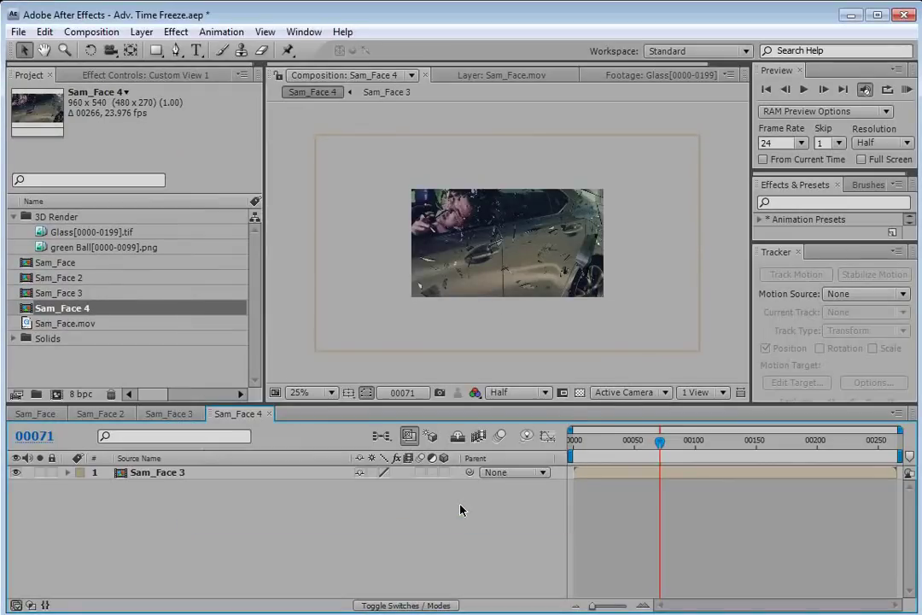
Copy the tracked Null 10 layer from Sam_Face 3 into Sam_Face 4 and parent the Sam_Face 3 layer to it
left_click(154, 413)
left_click(157, 513)
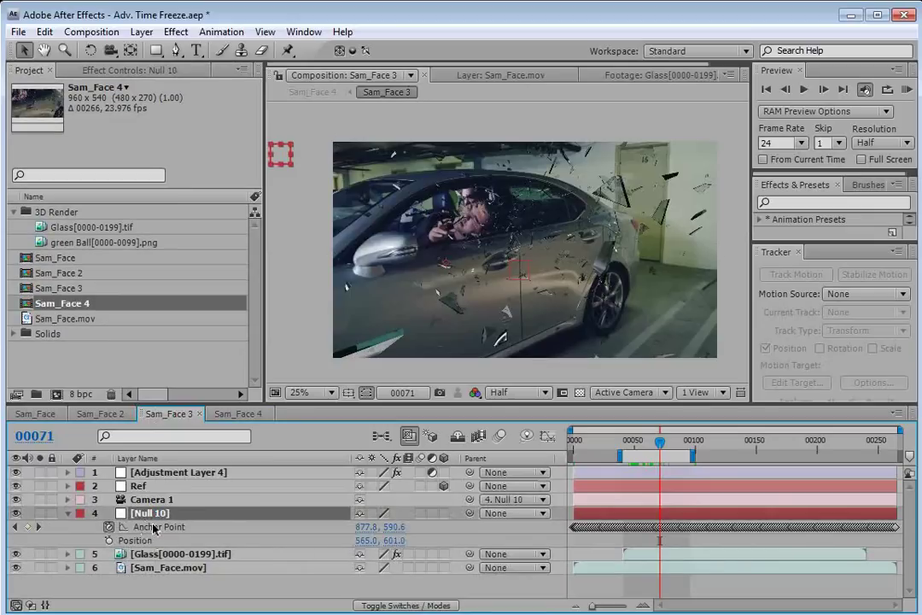
left_click(238, 414)
key("ctrl+v")
left_click_drag(597, 441, 672, 445)
left_click(160, 487)
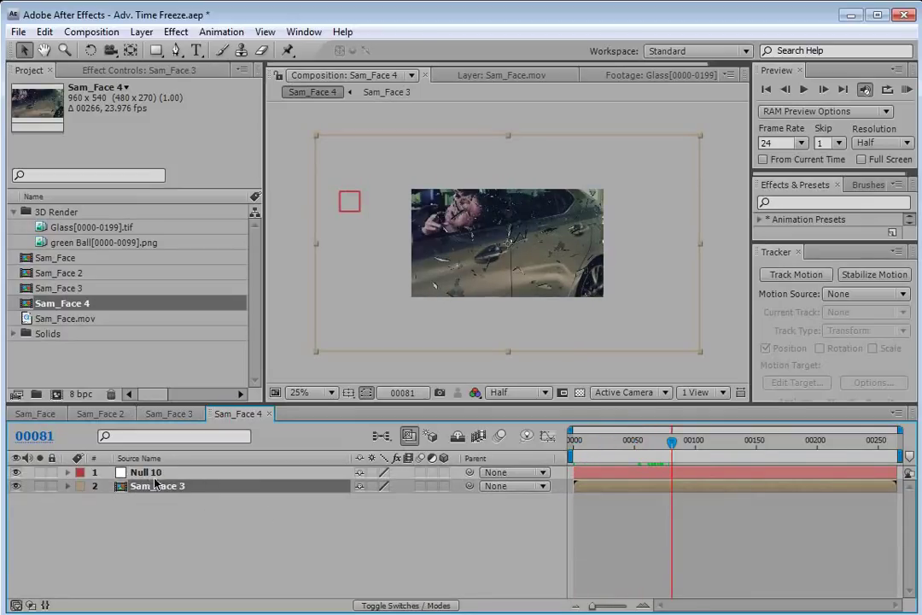
left_click_drag(472, 491, 190, 476)
Scale Null 10 down so more of the car fits the Sam_Face 4 frame, and scrub through the stabilized shot
left_click(189, 476)
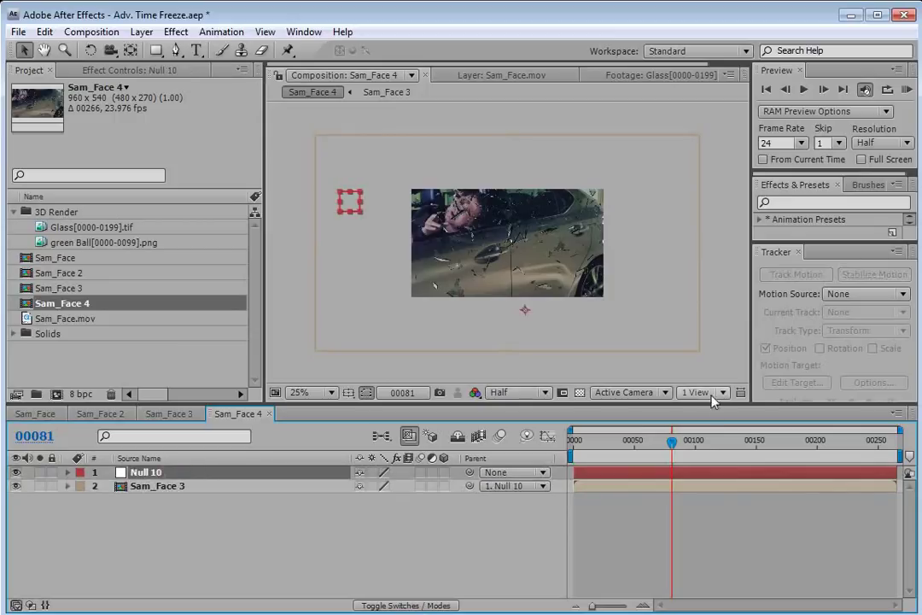
left_click_drag(358, 215, 413, 237)
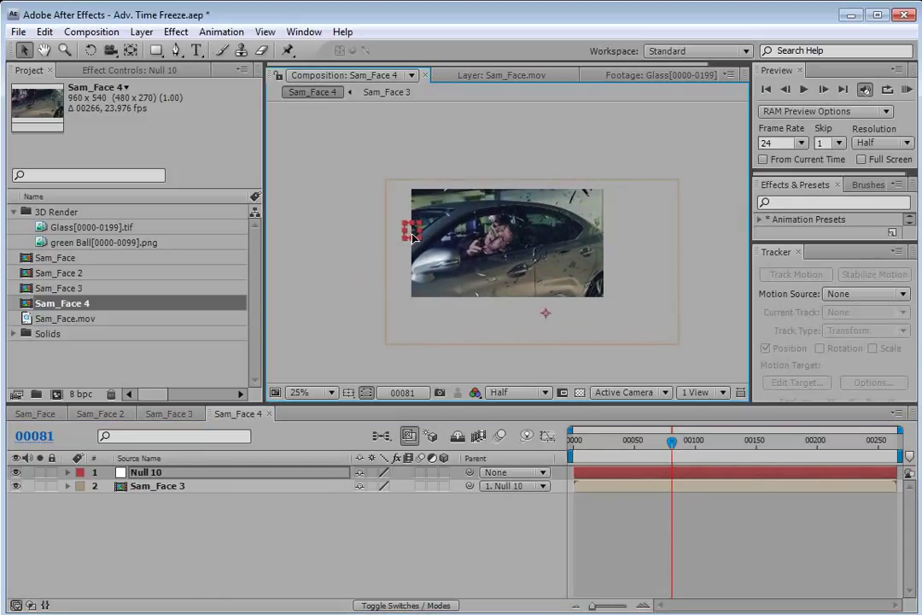
key("period")
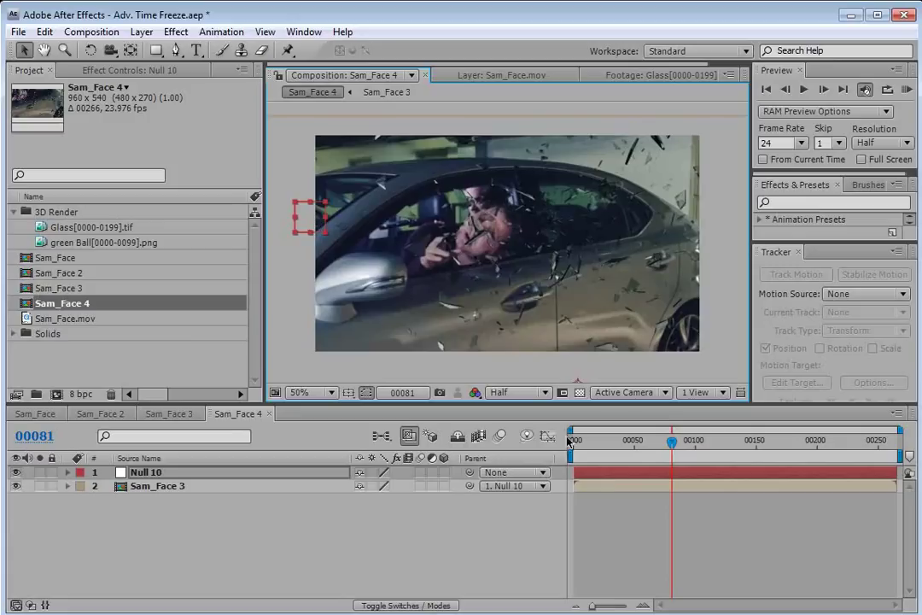
left_click_drag(644, 457, 685, 459)
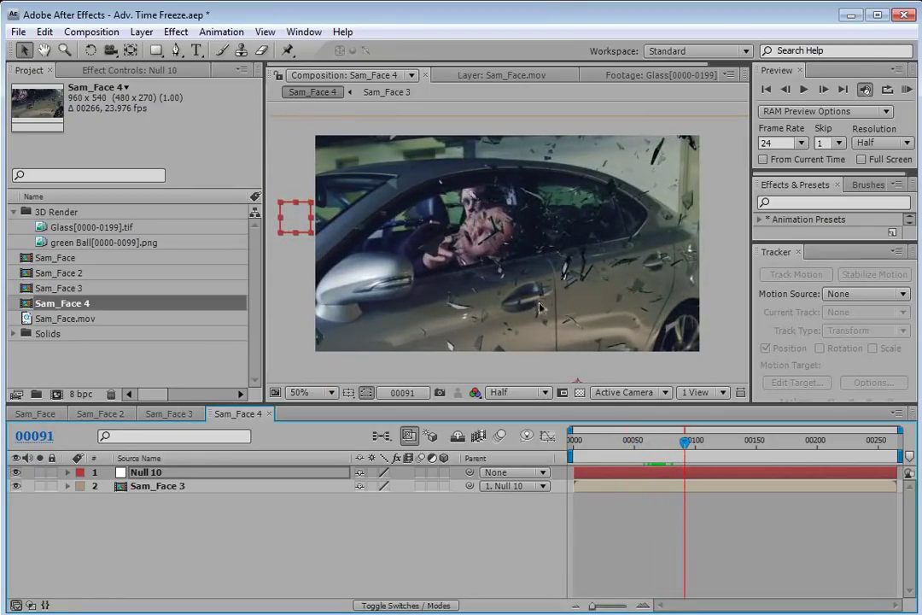
left_click(162, 486)
left_click(147, 473)
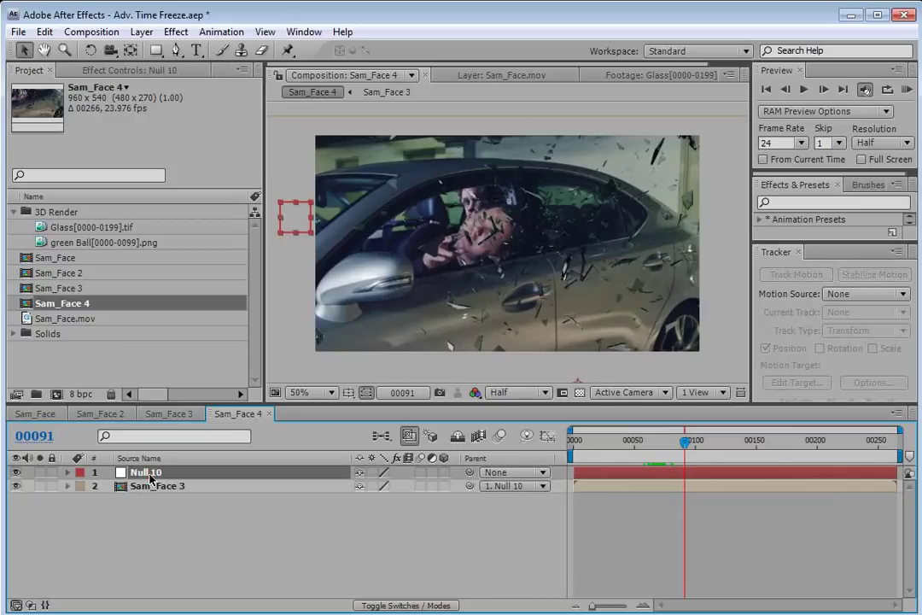
Limit the Sam_Face 4 work area to roughly frames 60 to 147 and RAM preview it enlarged at Full resolution
mouse_move(674, 449)
left_mouse_down()
mouse_move(685, 444)
mouse_move(646, 453)
mouse_move(683, 450)
left_mouse_up()
key("n")
key("grave")
scroll(461, 376, "up", 1)
key("space")
left_click_drag(454, 419, 439, 408)
key("grave")
left_click(881, 143)
key("grave")
key("KP_0")
key("grave")
scroll(603, 278, "down", 1)
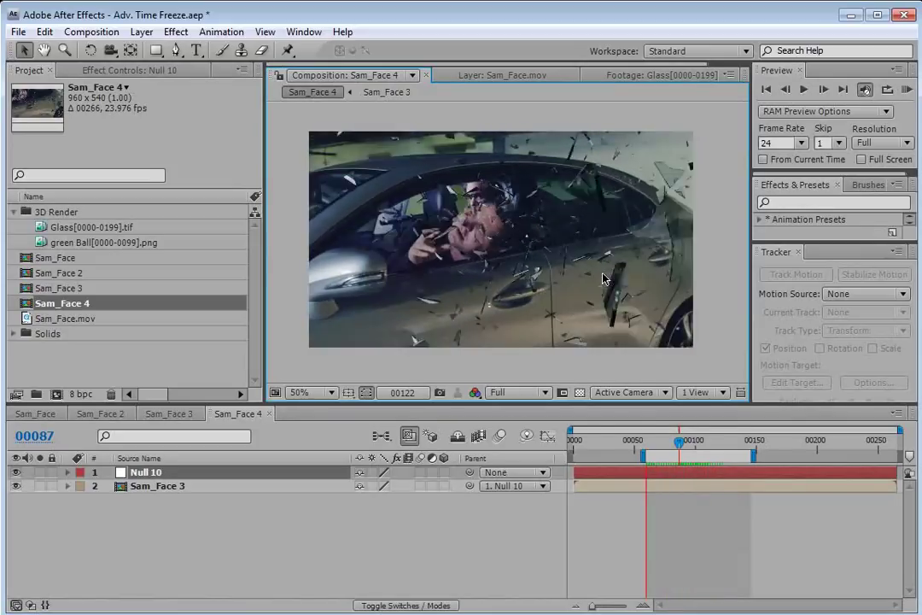
key("space")
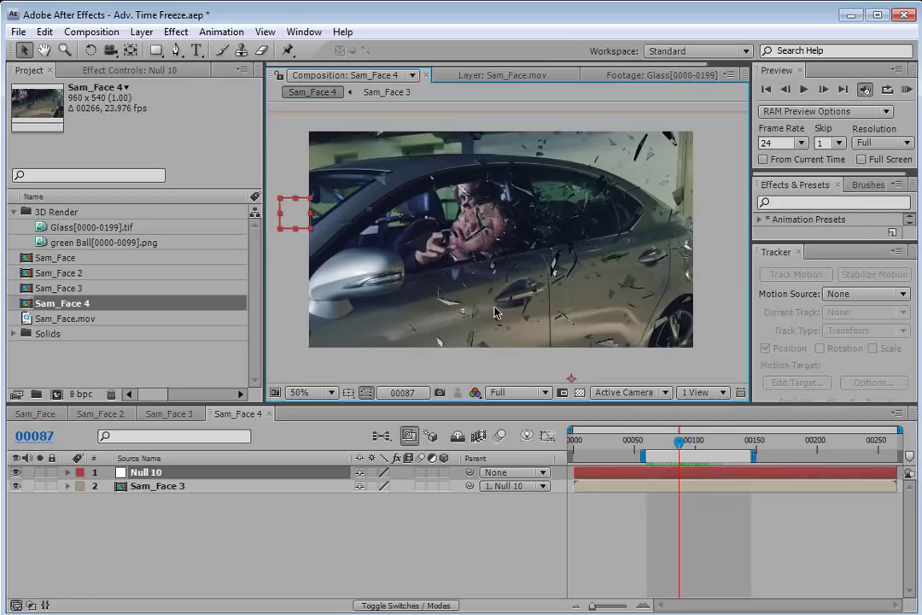
Switch to Firefox, look through the Video Copilot blog page and return to After Effects
key("alt+Tab")
scroll(556, 362, "down", 5)
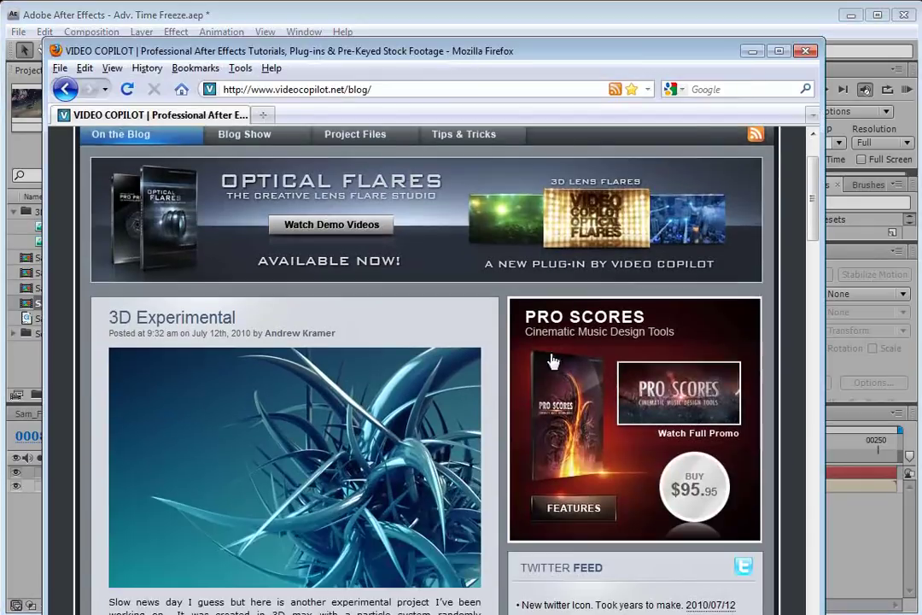
scroll(551, 369, "down", 4)
scroll(546, 380, "up", 5)
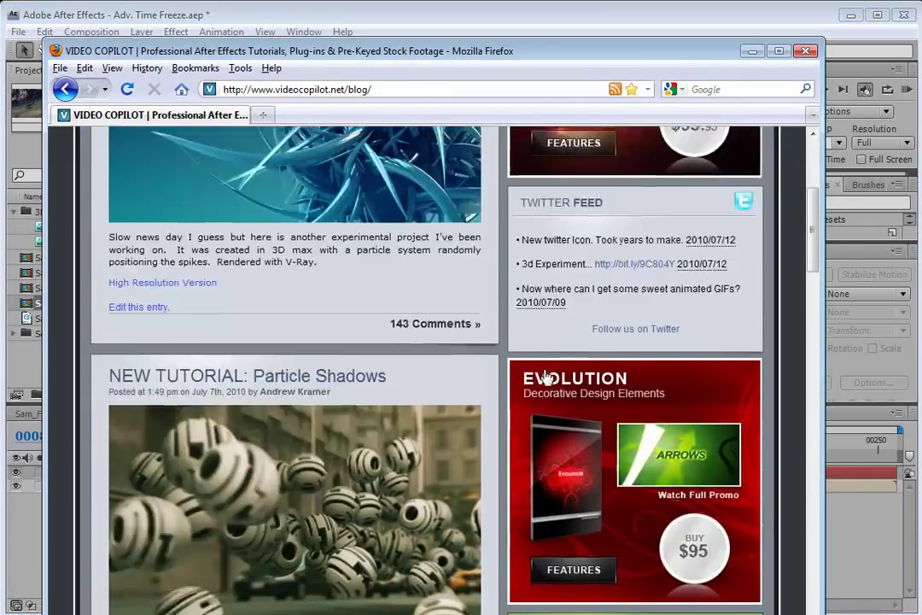
scroll(546, 384, "up", 1)
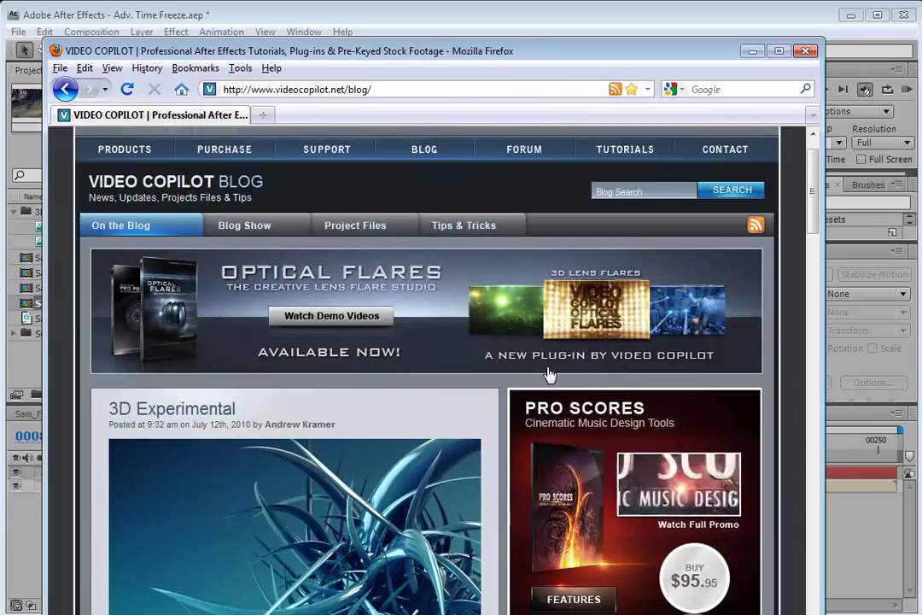
scroll(548, 373, "up", 3)
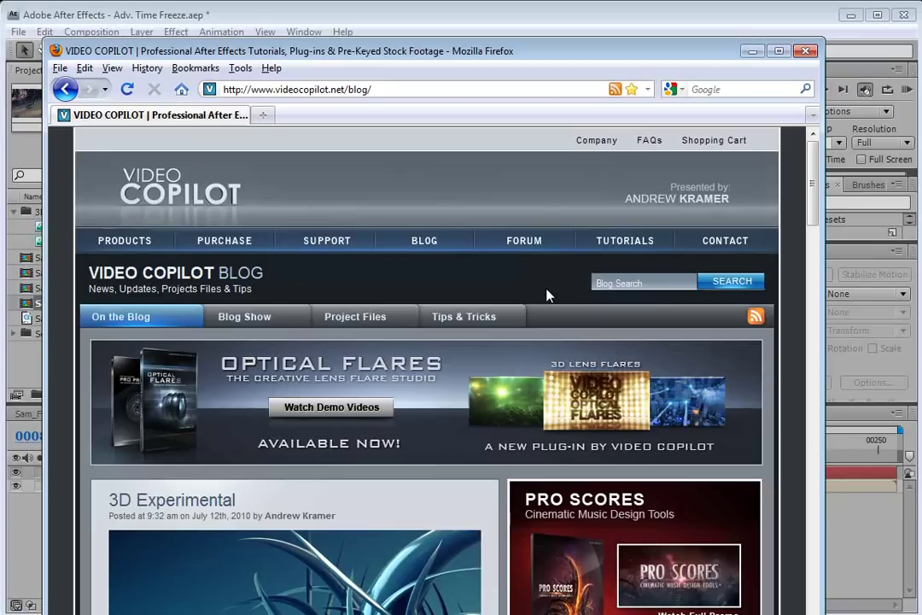
left_click(482, 8)
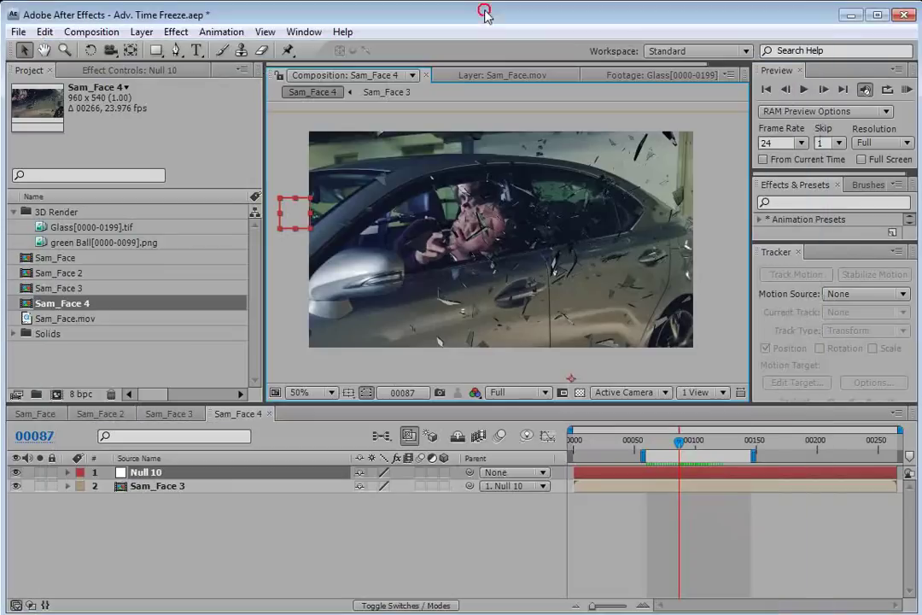